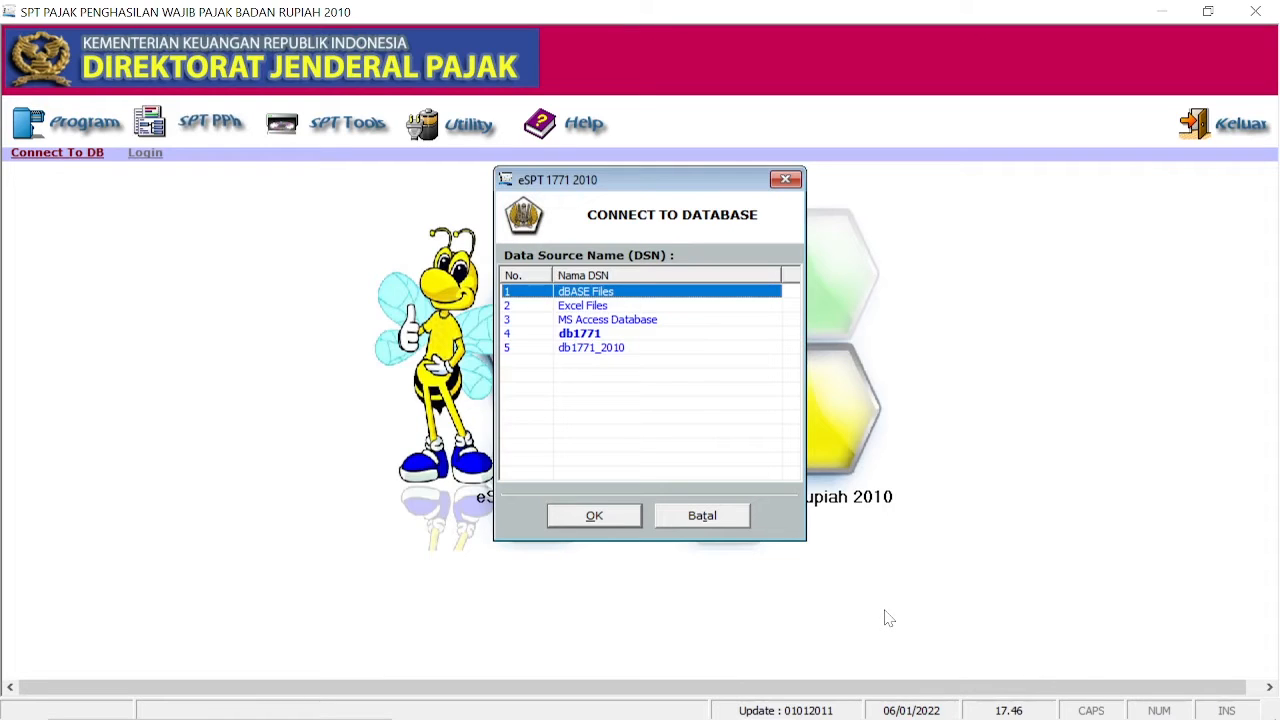
Step: Review the income statement and Neraca balance sheet PDFs, then return to the database prompt
{"action": "mouse_move", "coordinate": [722, 705]}
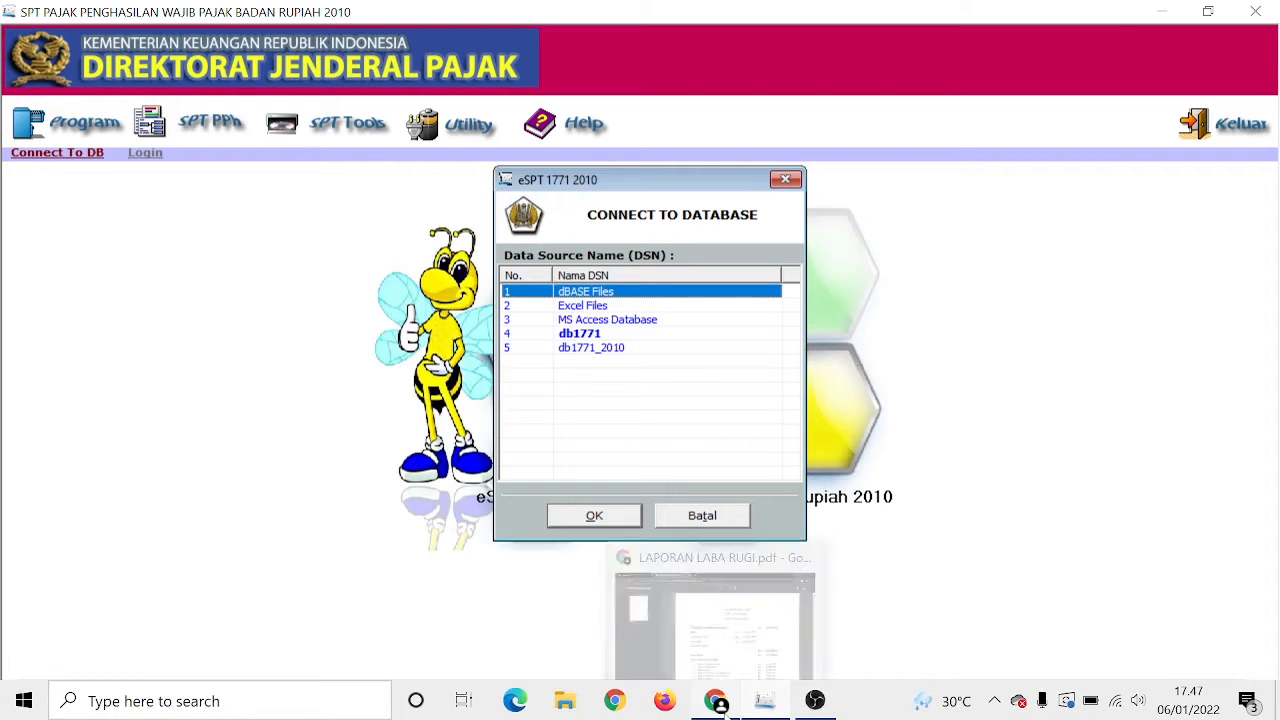
{"action": "left_click", "coordinate": [710, 628]}
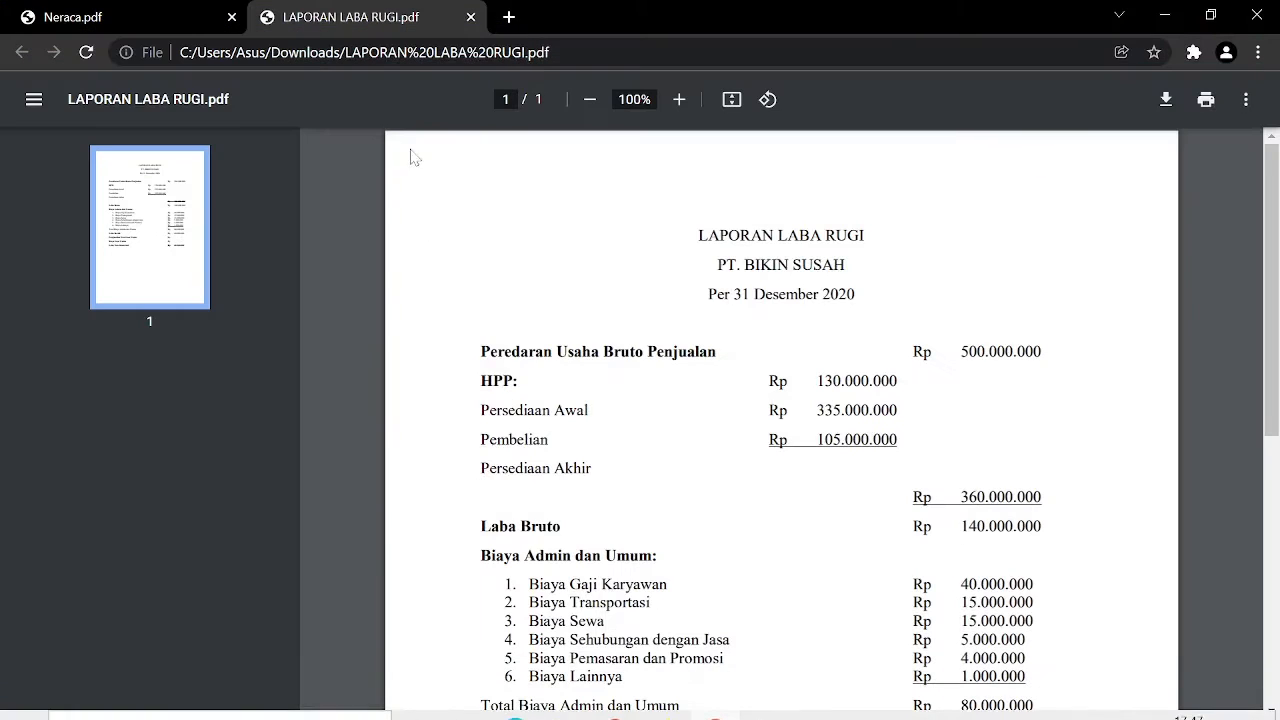
{"action": "left_click", "coordinate": [130, 12]}
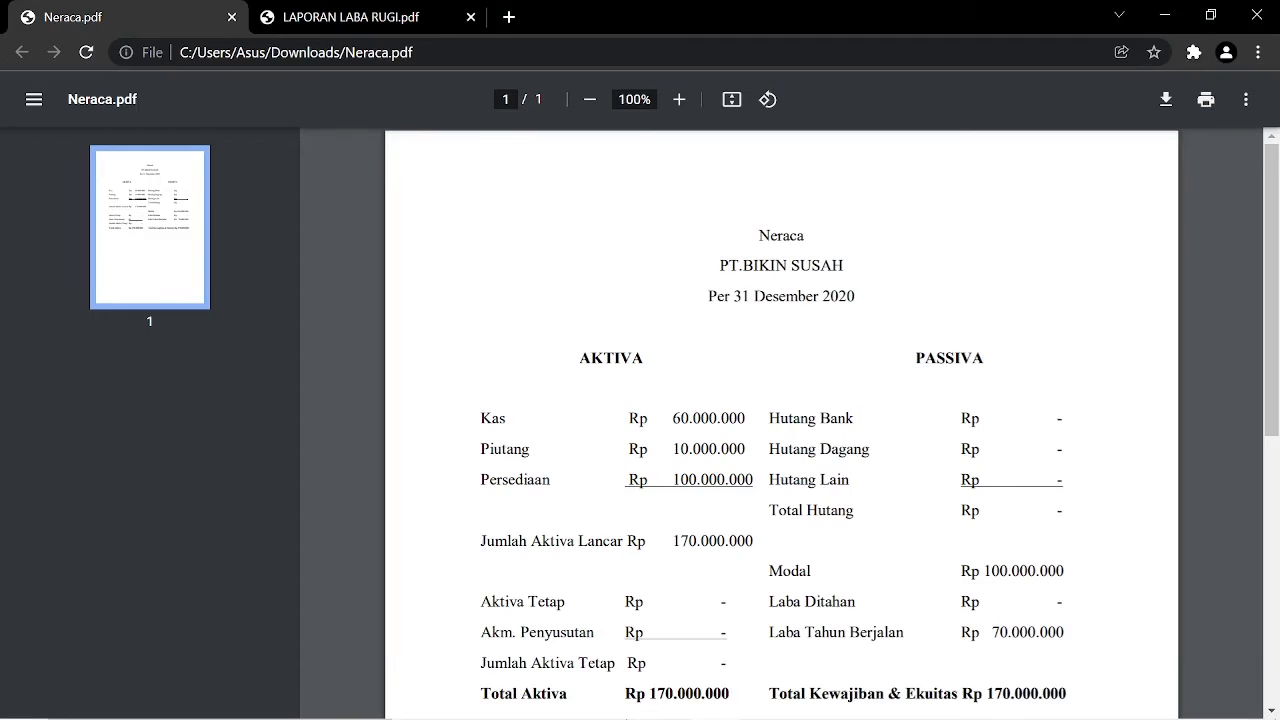
{"action": "left_click", "coordinate": [760, 710]}
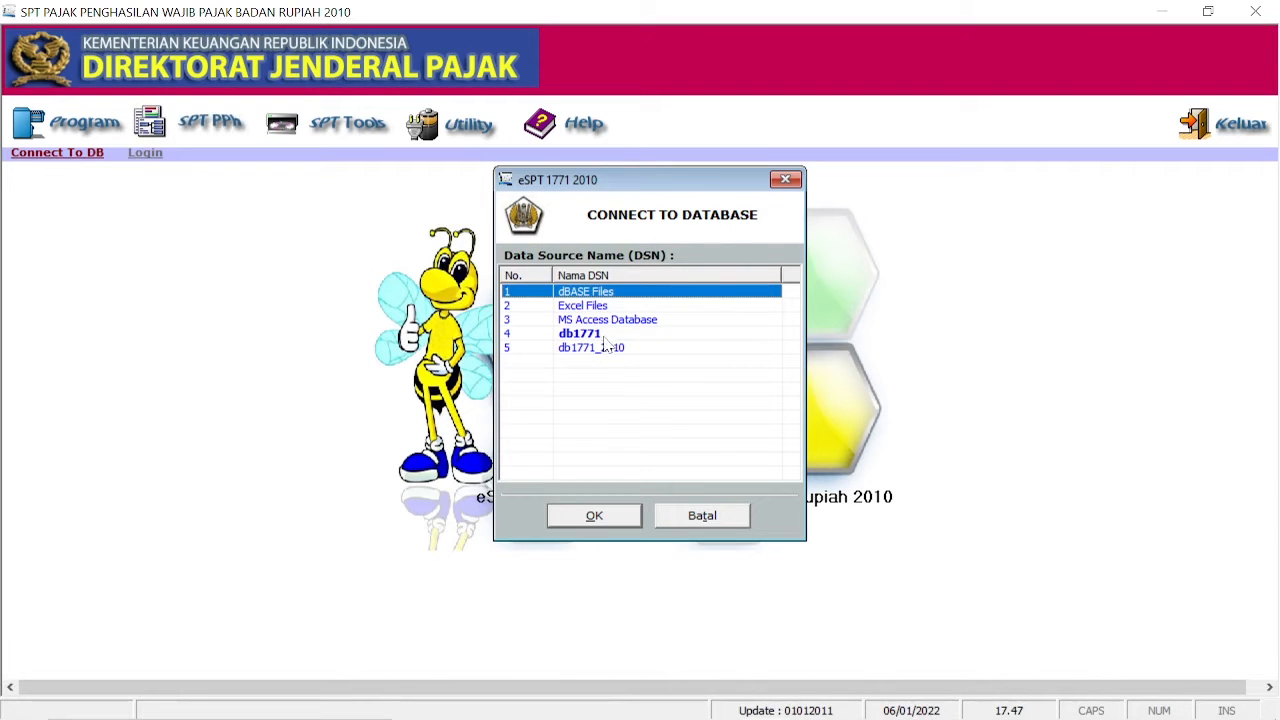
Step: Connect to the db1771 database and enter the company's NPWP tax number
{"action": "left_click", "coordinate": [598, 334]}
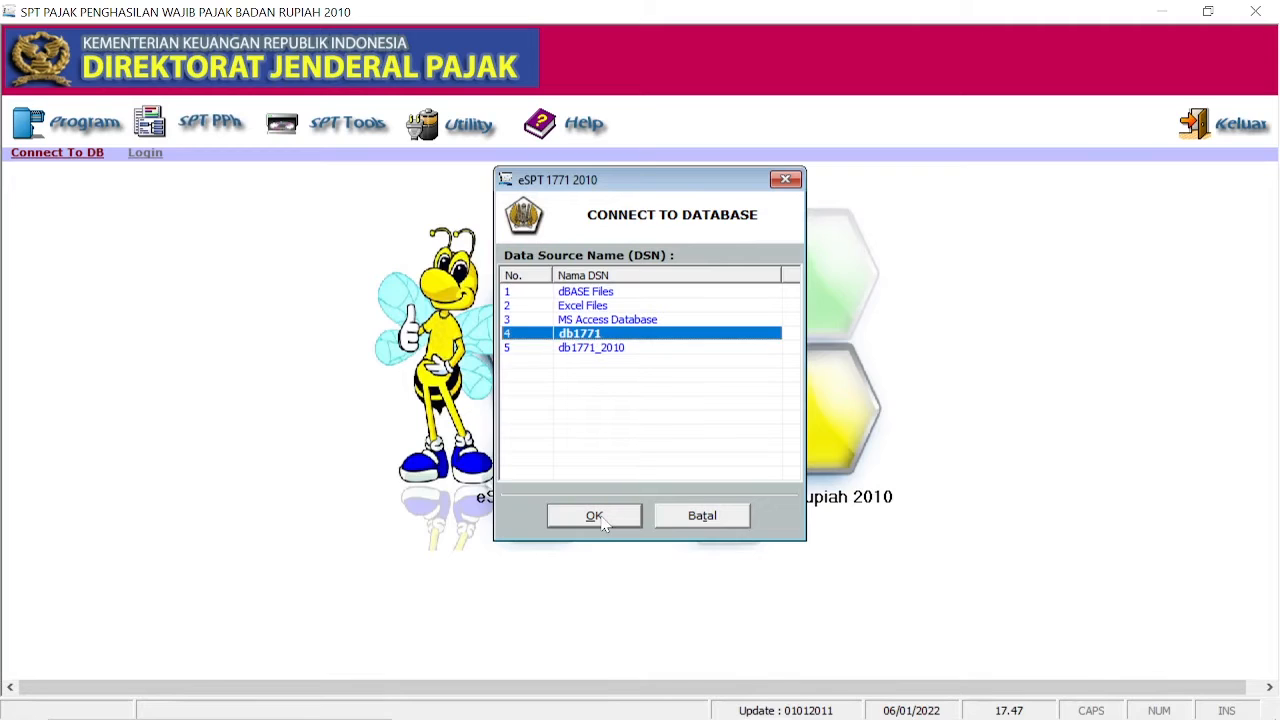
{"action": "left_click", "coordinate": [603, 522]}
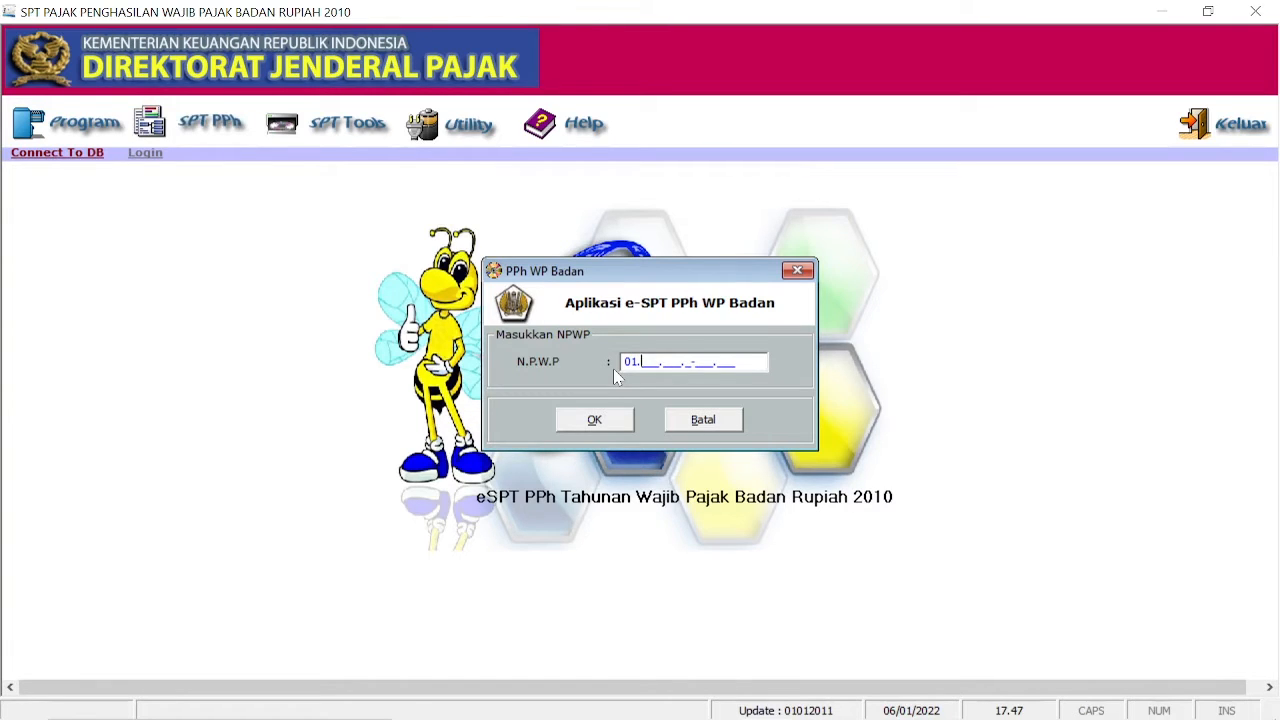
{"action": "type", "text": "000.000.8-234.000"}
Step: Enter taxpayer name PT BIKIN SUSAH and the company's street address in the profile
{"action": "left_click", "coordinate": [578, 424]}
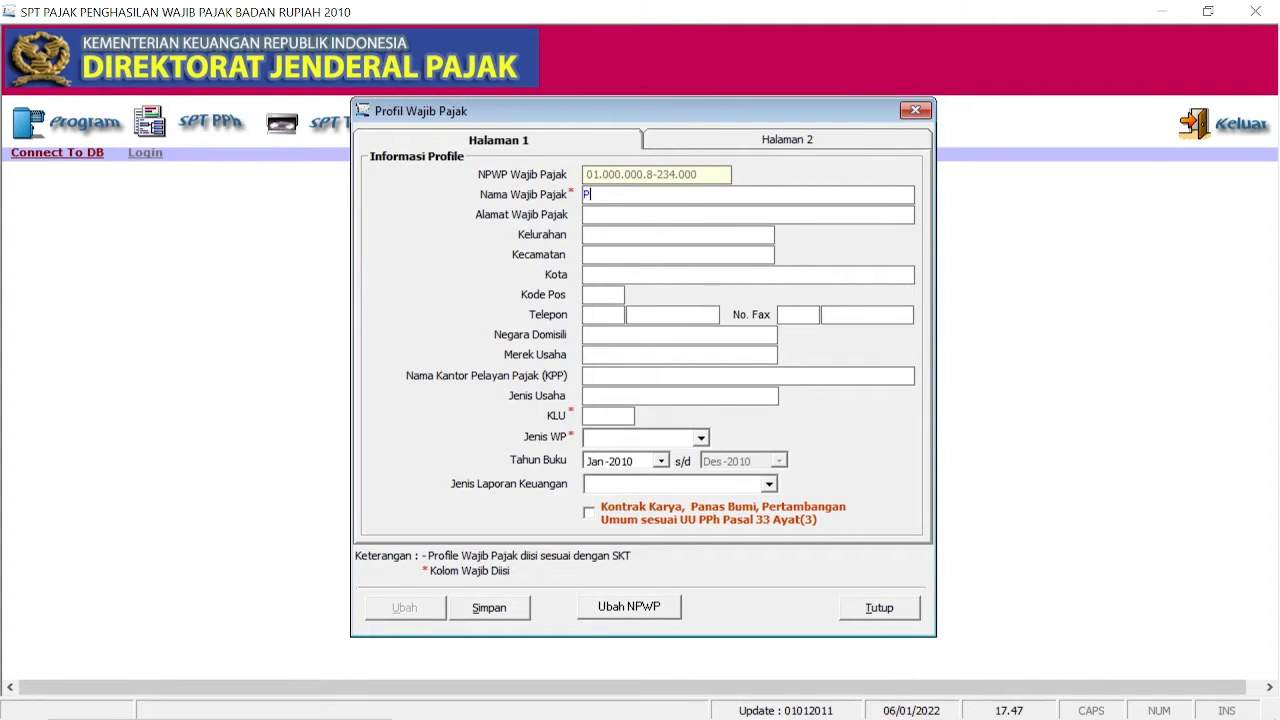
{"action": "type", "text": "PT BIKIN SUSAH"}
{"action": "key", "text": "Tab"}
{"action": "type", "text": "Jl. Tiban Lama"}
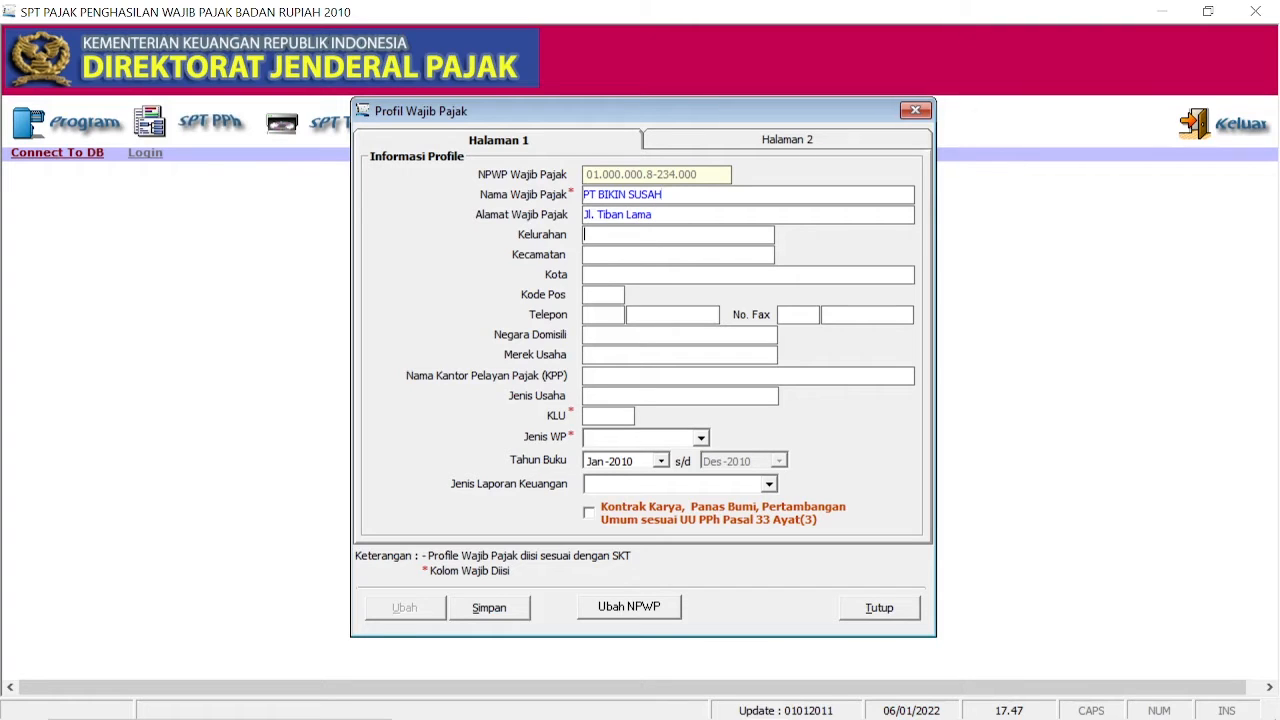
{"action": "type", "text": "Batam Kota"}
Step: Fill in Batam Kota, city Batam, phone, country Indonesia, KPP Pratama Batam and business type Distributor
{"action": "key", "text": "Tab"}
{"action": "type", "text": "Batam Kot"}
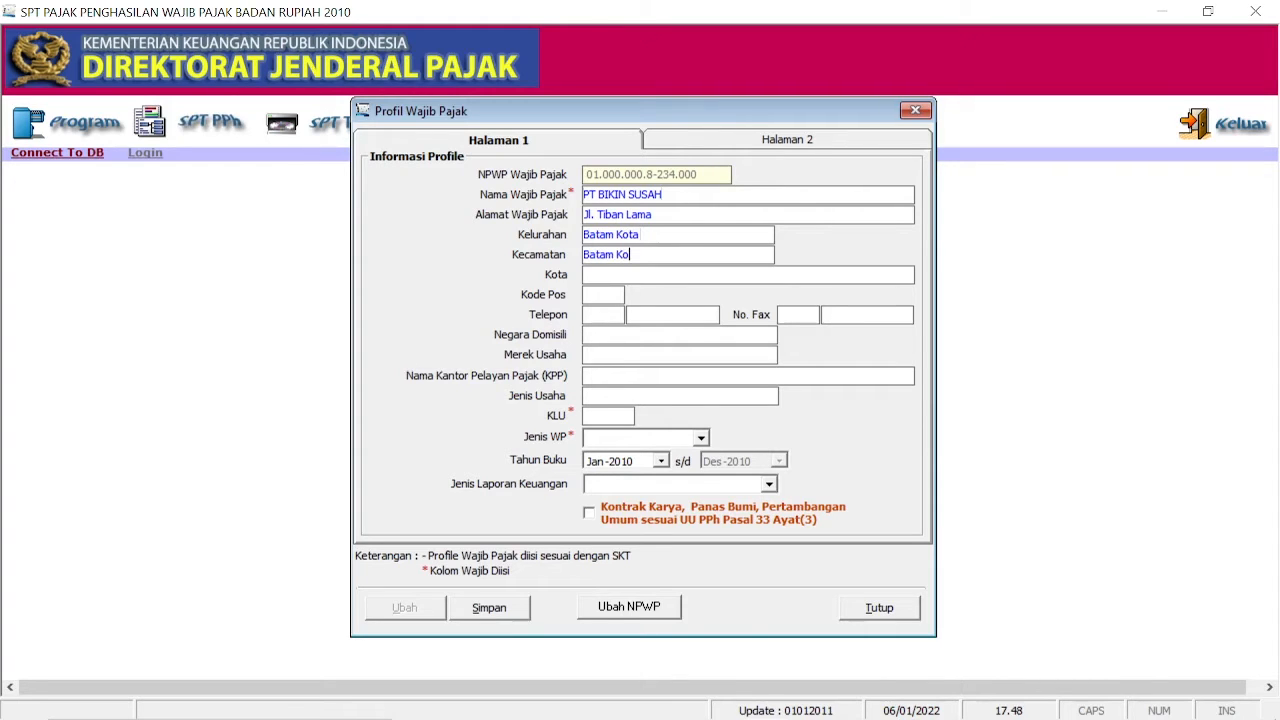
{"action": "type", "text": "a"}
{"action": "key", "text": "Tab"}
{"action": "type", "text": "Batam"}
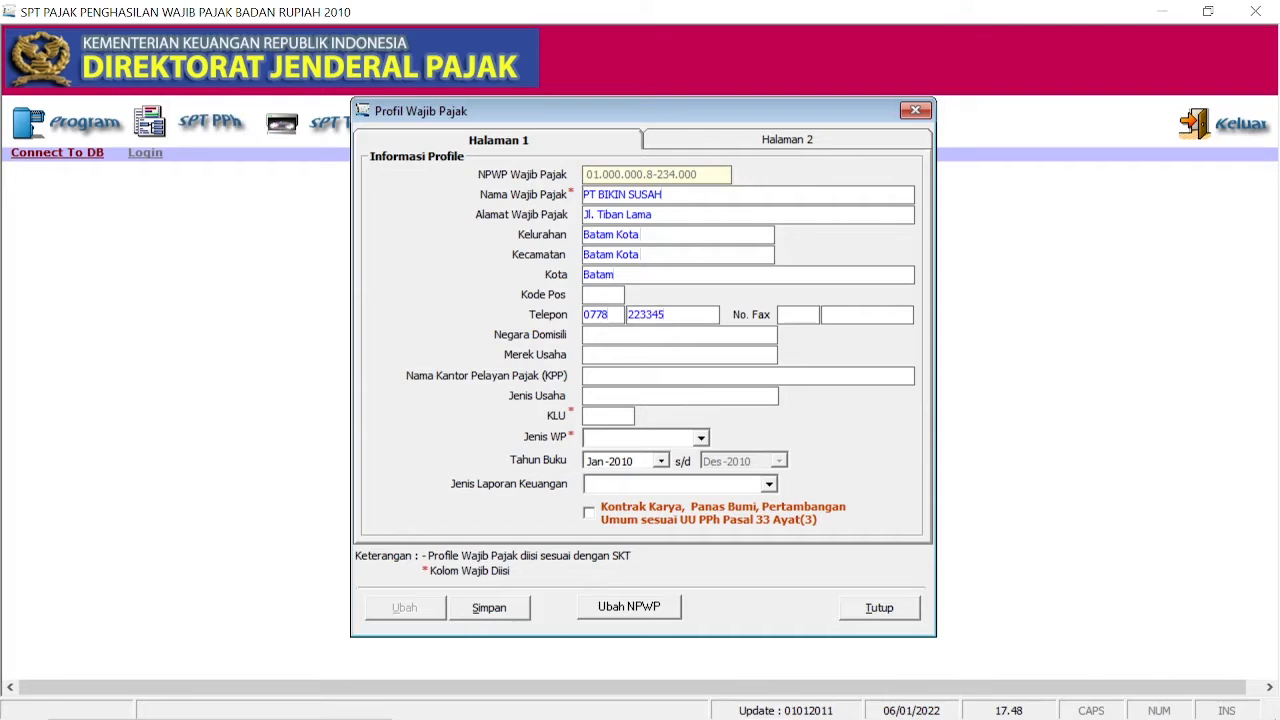
{"action": "left_click", "coordinate": [586, 335]}
{"action": "type", "text": "Indon"}
{"action": "type", "text": "esia"}
{"action": "type", "text": "K"}
{"action": "type", "text": "PP Prata"}
{"action": "type", "text": "ma Batam"}
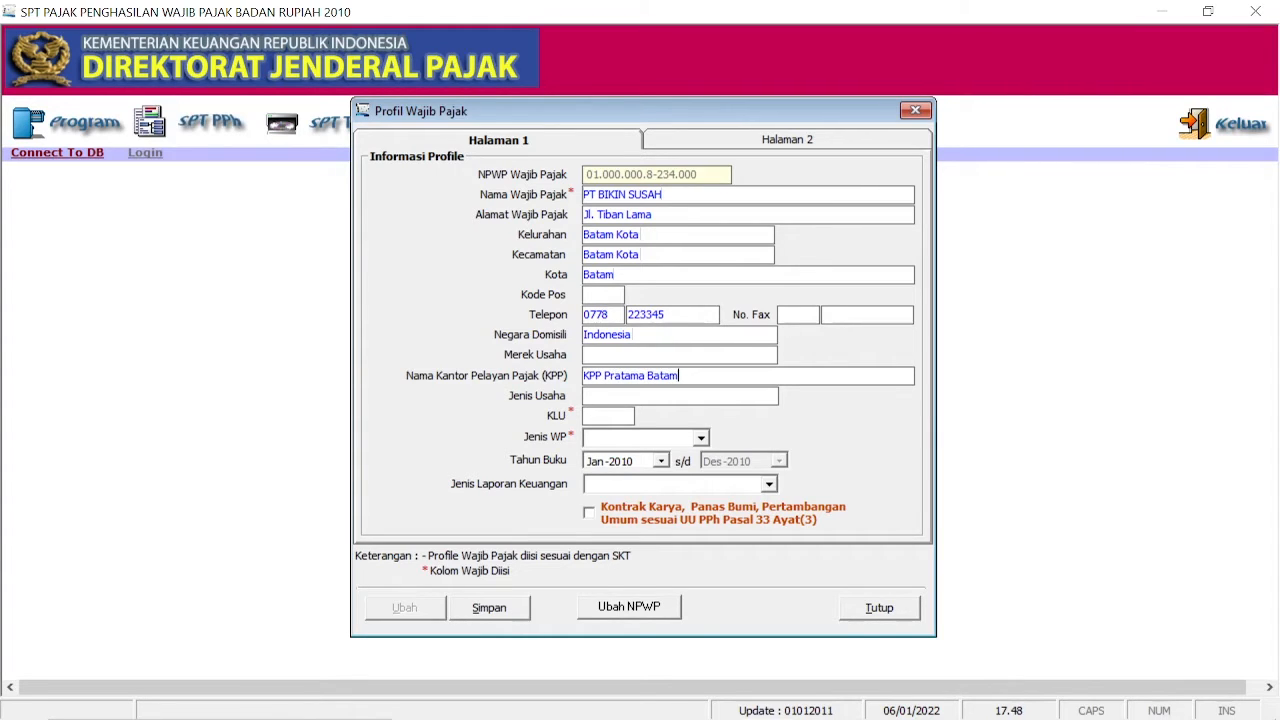
{"action": "type", "text": "Distributor"}
Step: Set KLU code 999999 and taxpayer type BUT
{"action": "left_click", "coordinate": [597, 416]}
{"action": "type", "text": "999999"}
{"action": "left_click", "coordinate": [703, 437]}
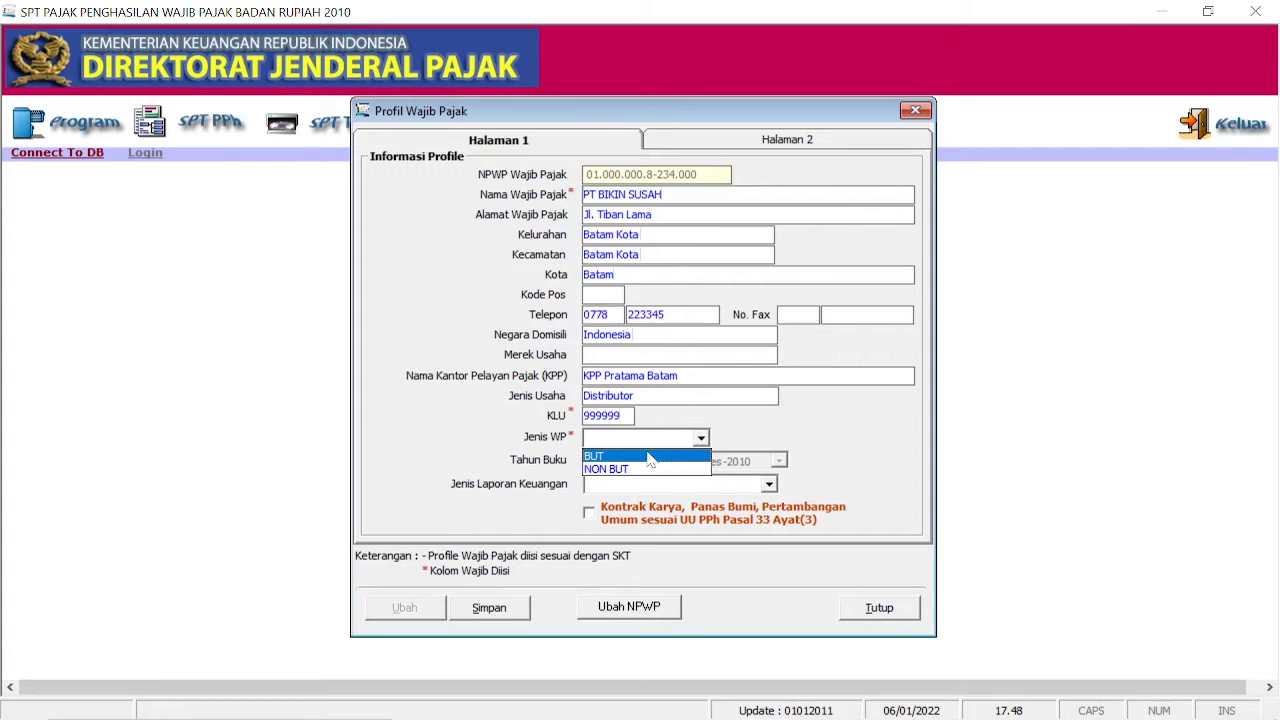
{"action": "left_click", "coordinate": [648, 458]}
Step: Set the book year to start January 2020 and report type Perusahaan Dagang
{"action": "left_click", "coordinate": [661, 461]}
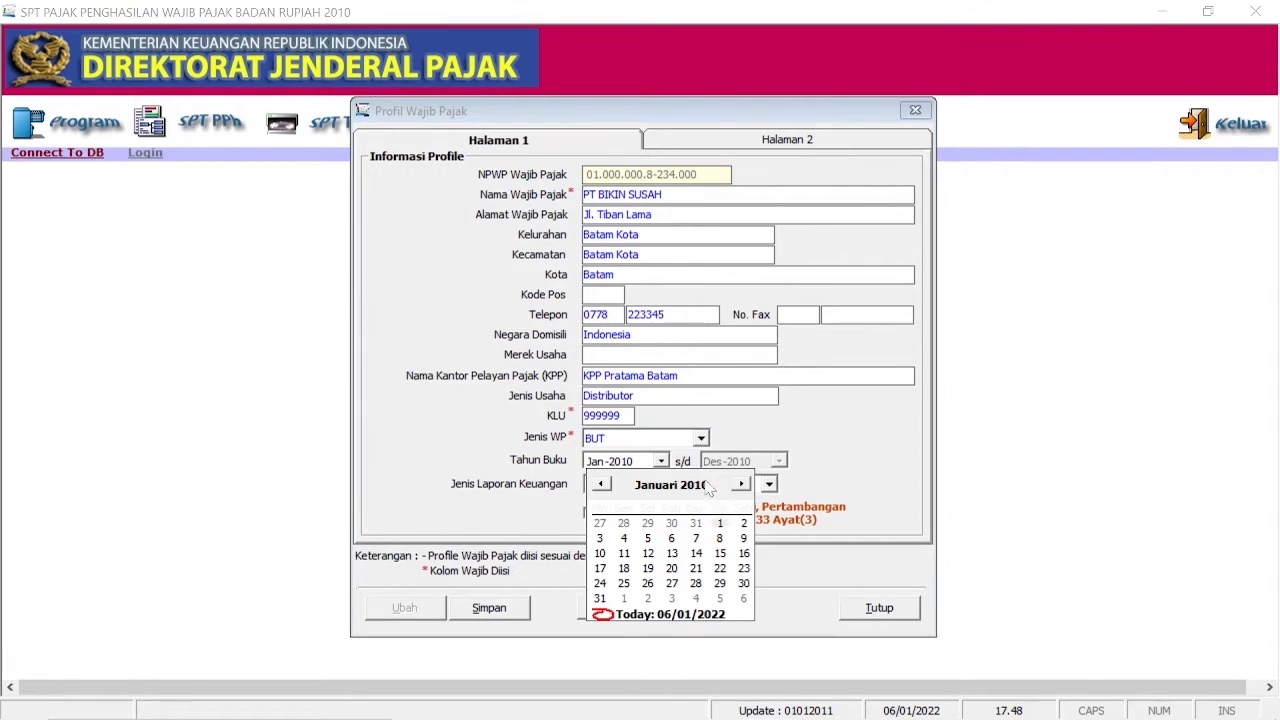
{"action": "left_click", "coordinate": [700, 485]}
{"action": "left_click", "coordinate": [724, 480]}
{"action": "left_click", "coordinate": [724, 480]}
{"action": "left_click", "coordinate": [724, 480]}
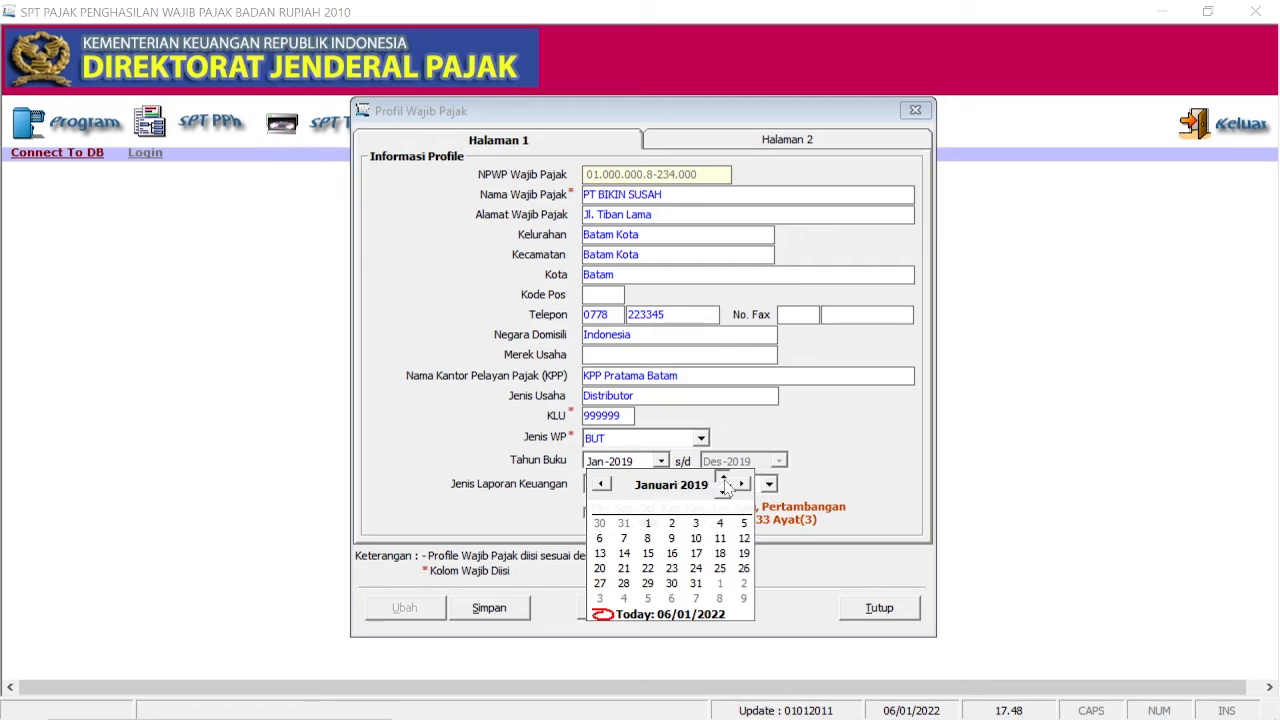
{"action": "left_click", "coordinate": [724, 480]}
{"action": "left_click", "coordinate": [741, 447]}
{"action": "left_click", "coordinate": [600, 490]}
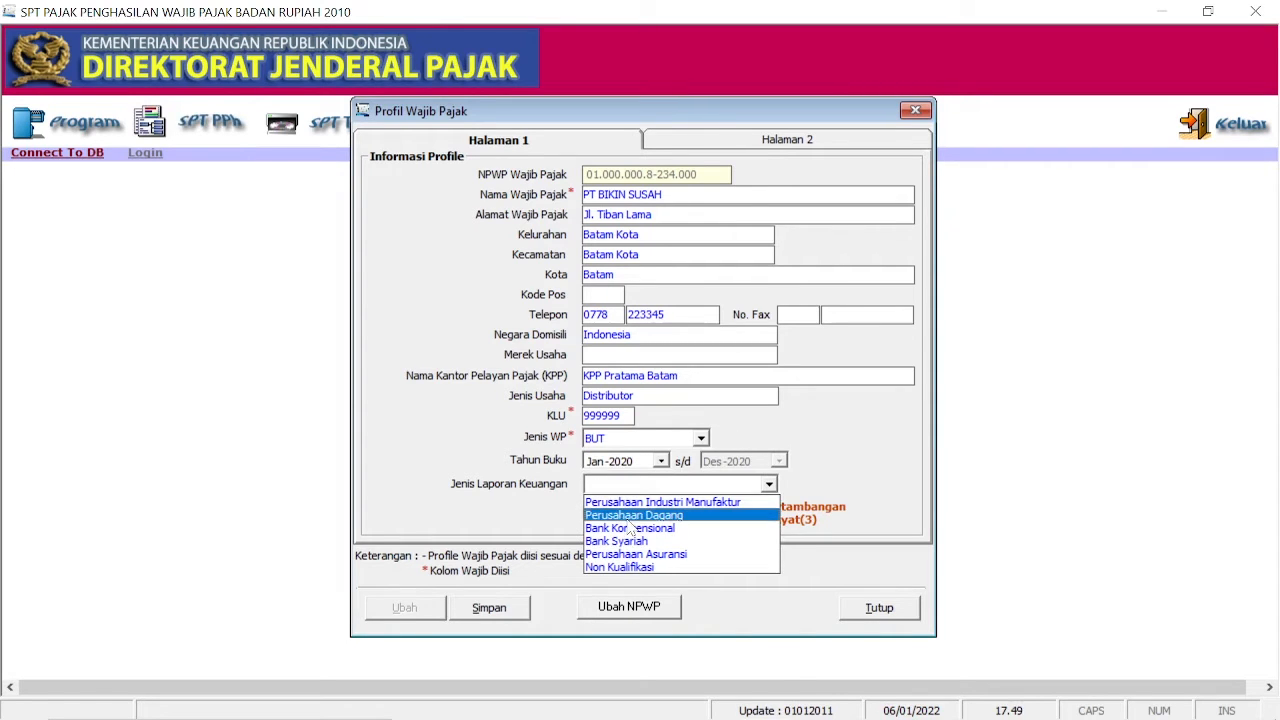
{"action": "left_click", "coordinate": [626, 515]}
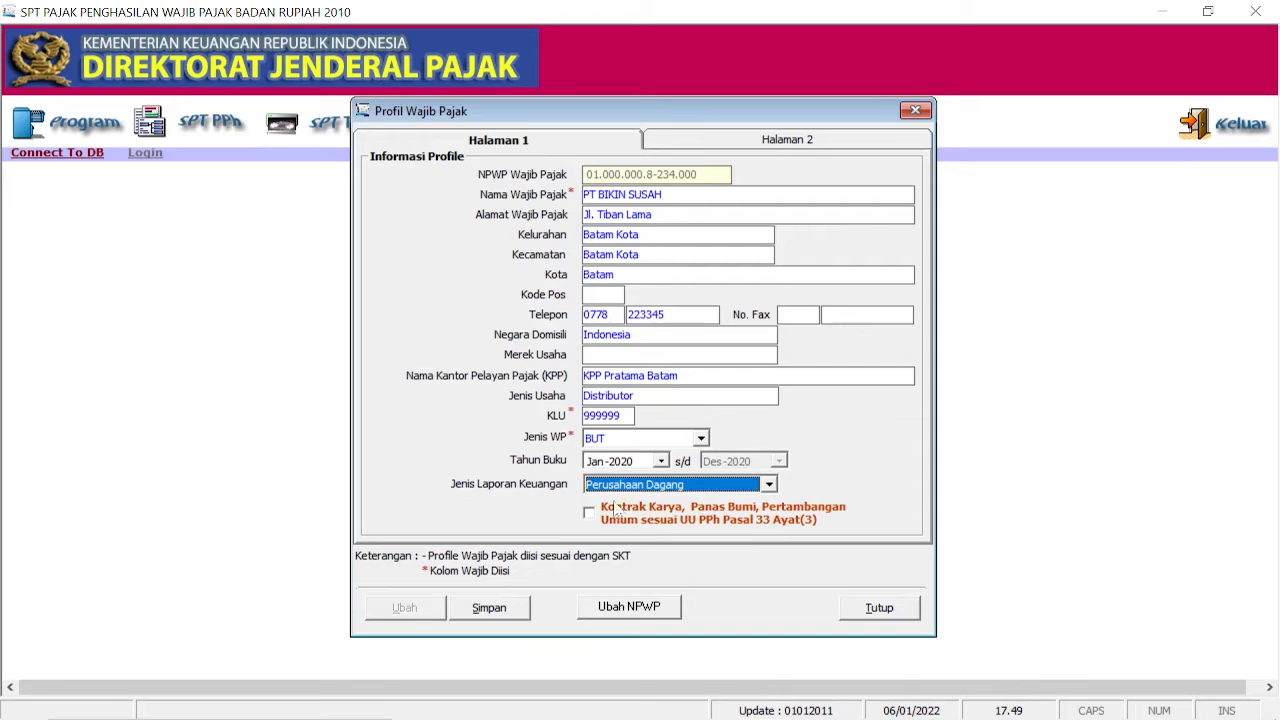
{"action": "left_click", "coordinate": [700, 142]}
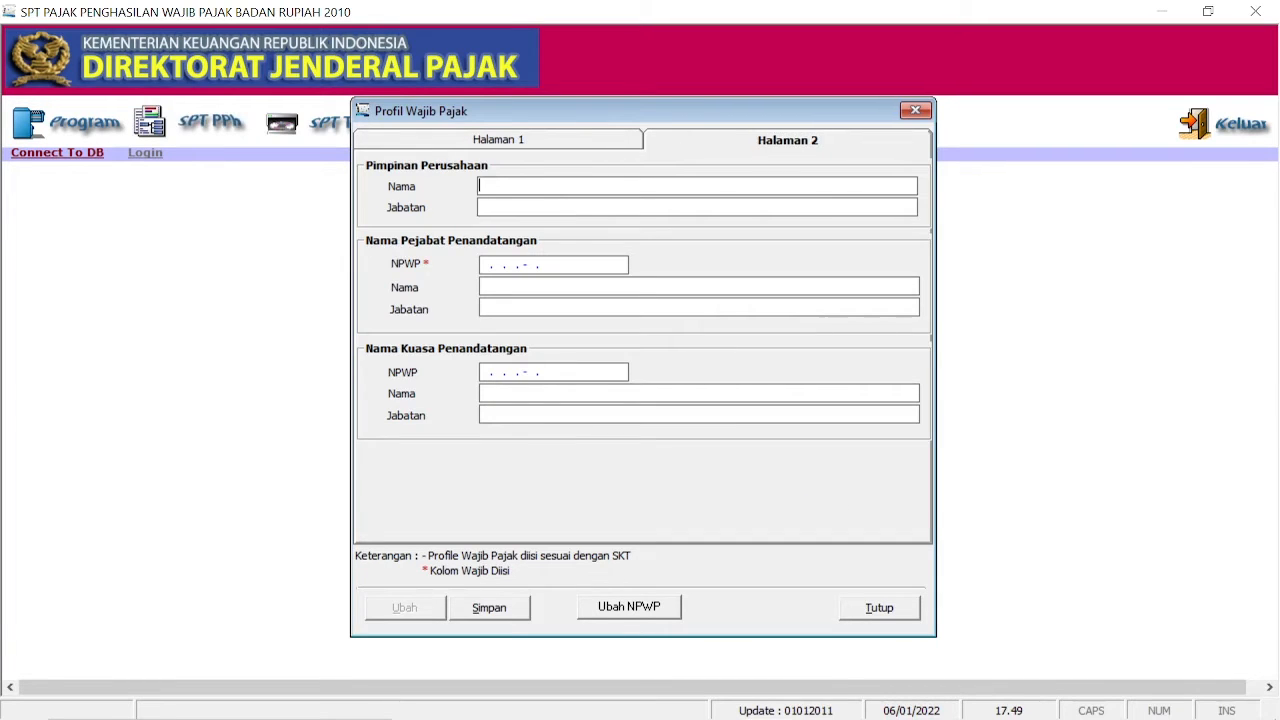
Step: Enter the leader's name and the signing official's NPWP and name, both as Direktur
{"action": "type", "text": "Budi"}
{"action": "key", "text": "Tab"}
{"action": "type", "text": "Direktur"}
{"action": "key", "text": "Tab"}
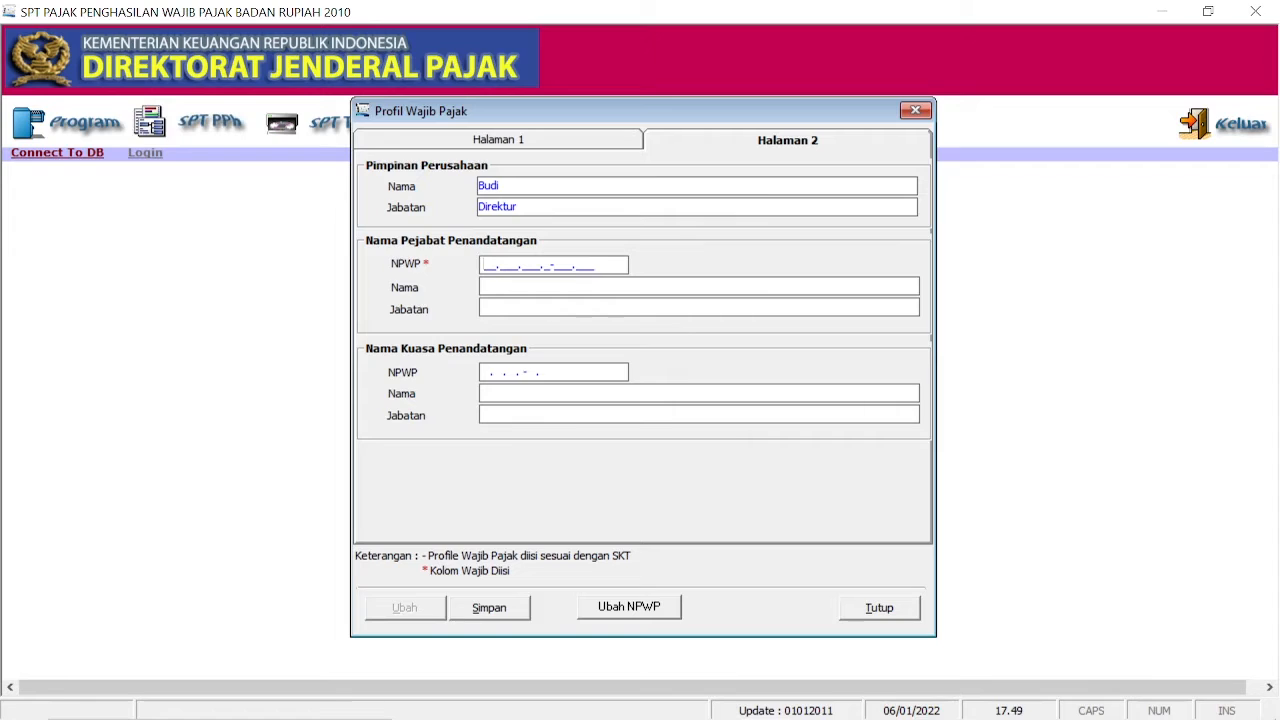
{"action": "type", "text": "01.000.000.8-007.000"}
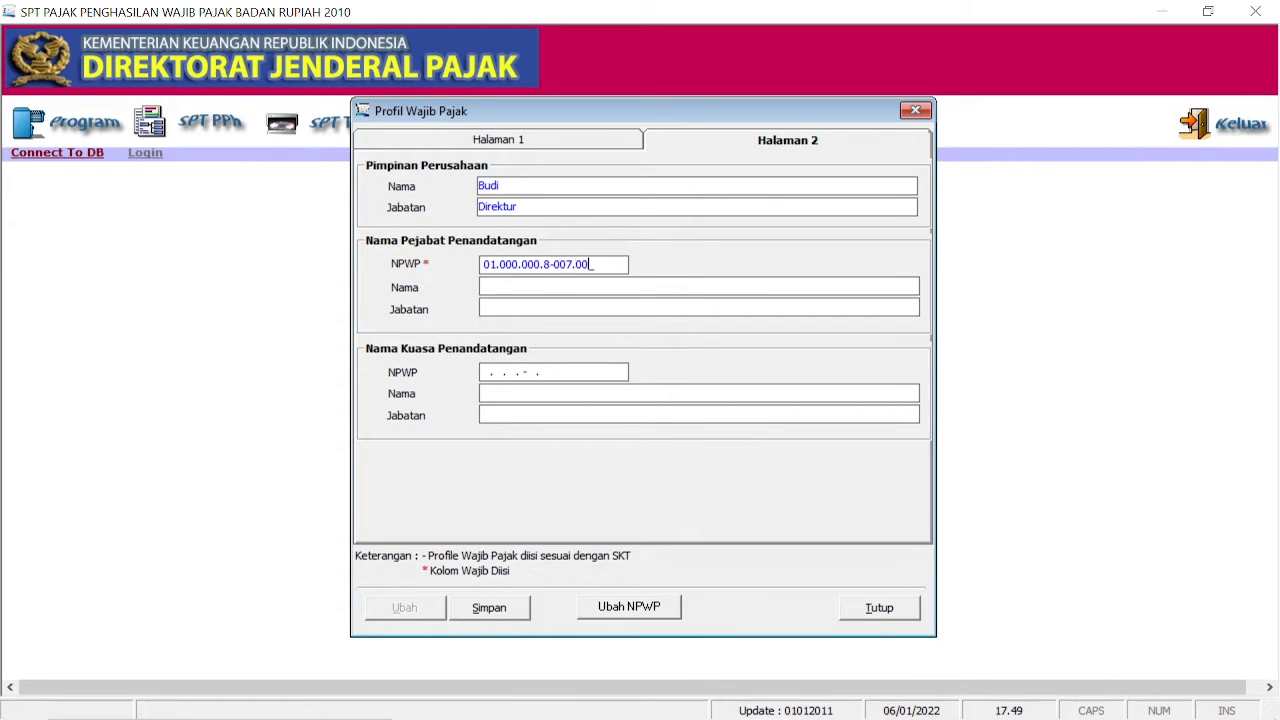
{"action": "key", "text": "Tab"}
{"action": "type", "text": "Budi"}
{"action": "key", "text": "Tab"}
{"action": "type", "text": "Direktur"}
Step: Save the taxpayer profile and confirm the save
{"action": "left_click", "coordinate": [521, 612]}
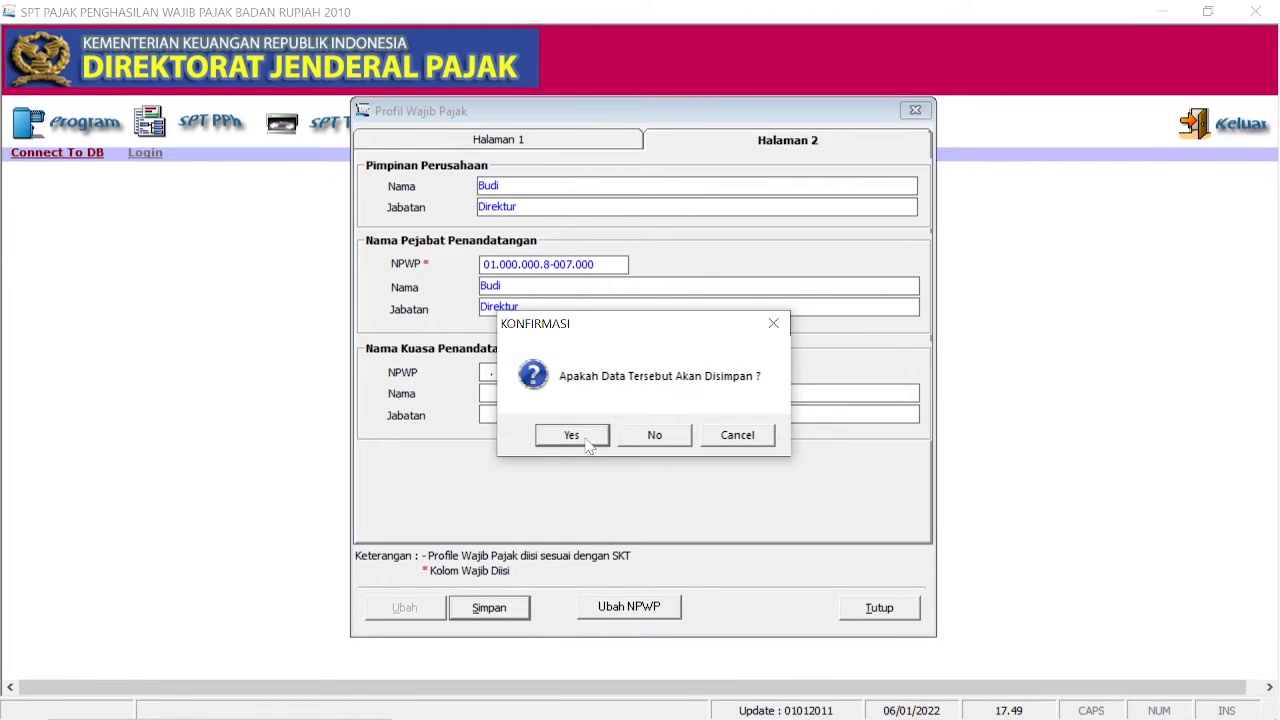
{"action": "left_click", "coordinate": [587, 442]}
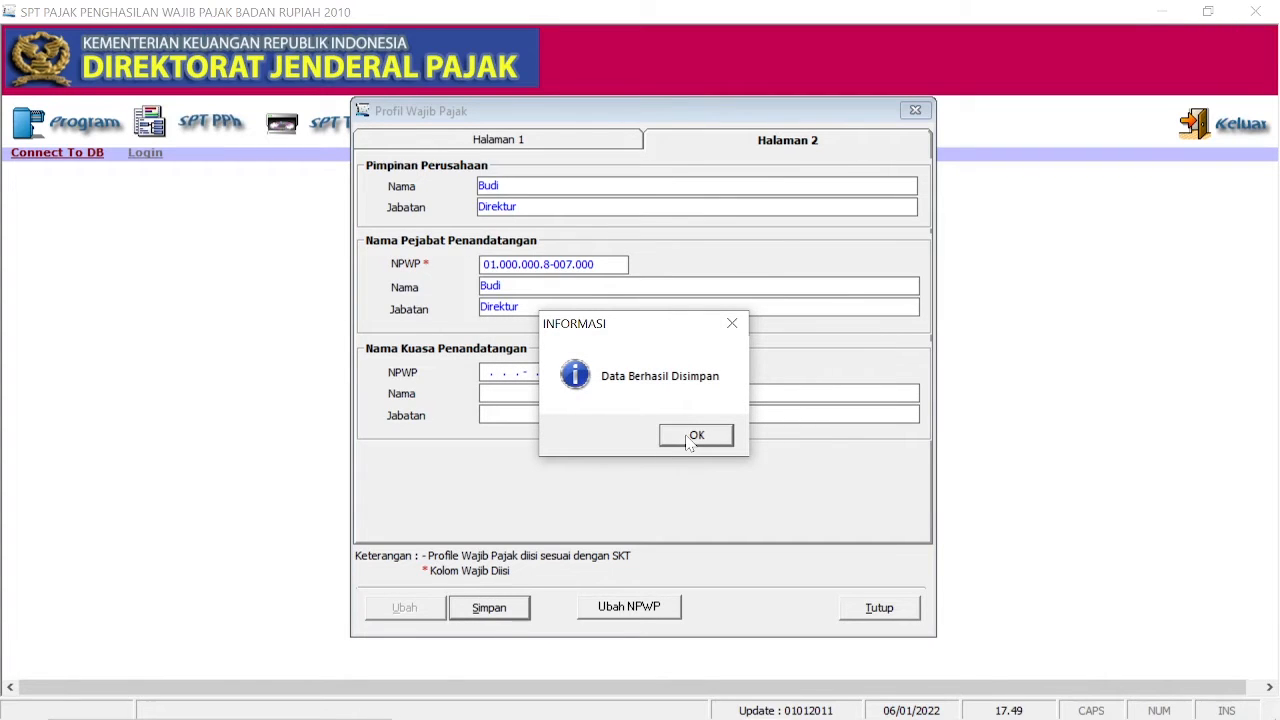
{"action": "left_click", "coordinate": [689, 440]}
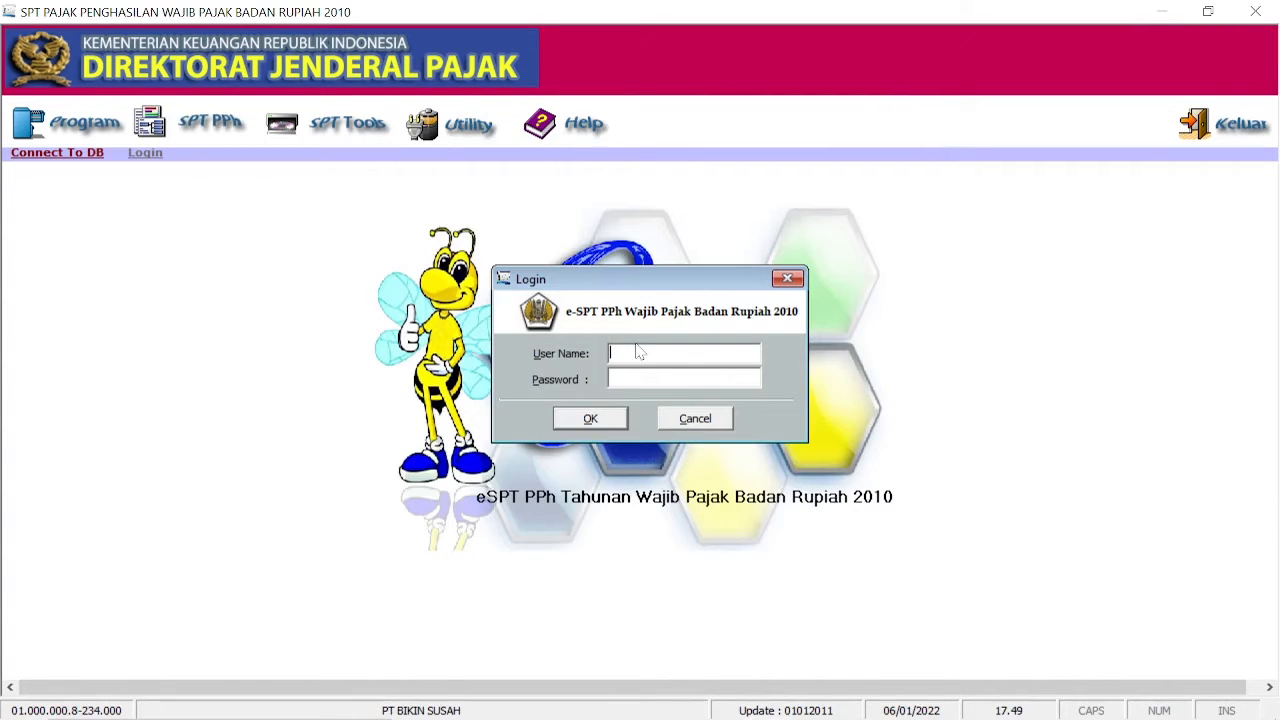
Step: Log in as Administrator with the account password
{"action": "type", "text": "Administrator"}
{"action": "key", "text": "Tab"}
{"action": "type", "text": "**"}
{"action": "left_click", "coordinate": [590, 418]}
Step: Create a new SPT for tax year 2020 via Buat SPT Baru
{"action": "left_click", "coordinate": [98, 125]}
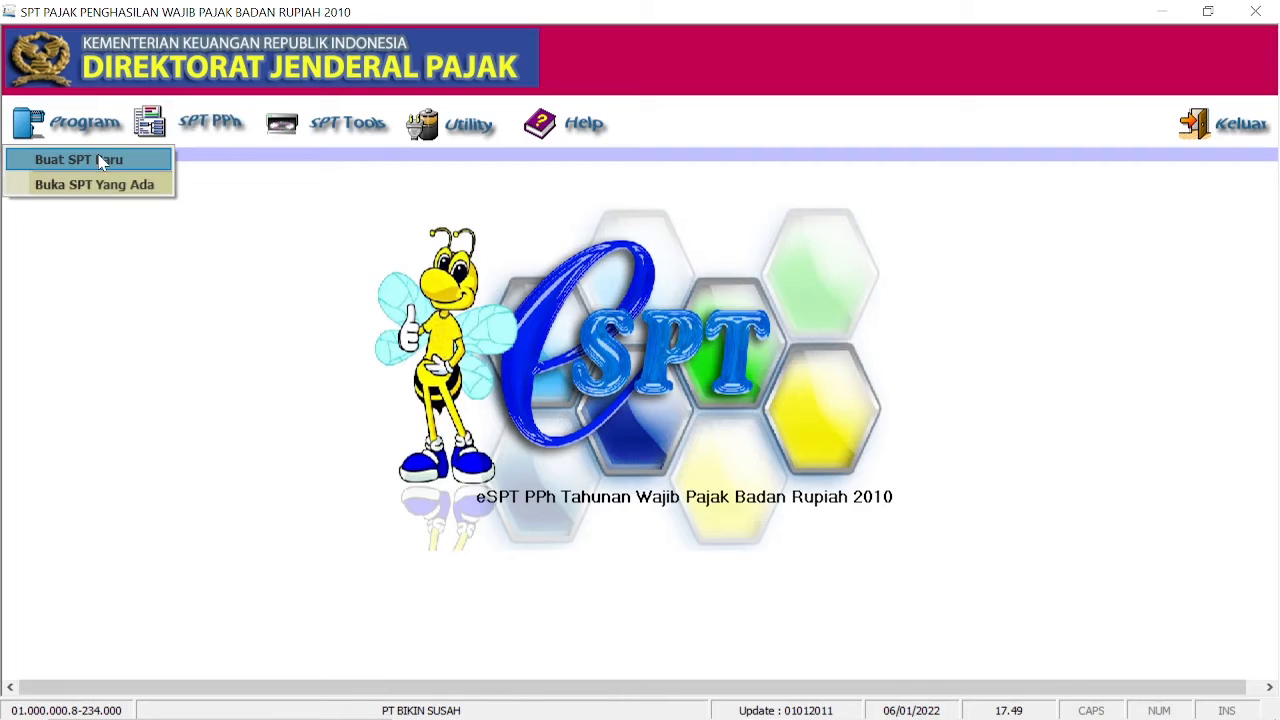
{"action": "left_click", "coordinate": [100, 161]}
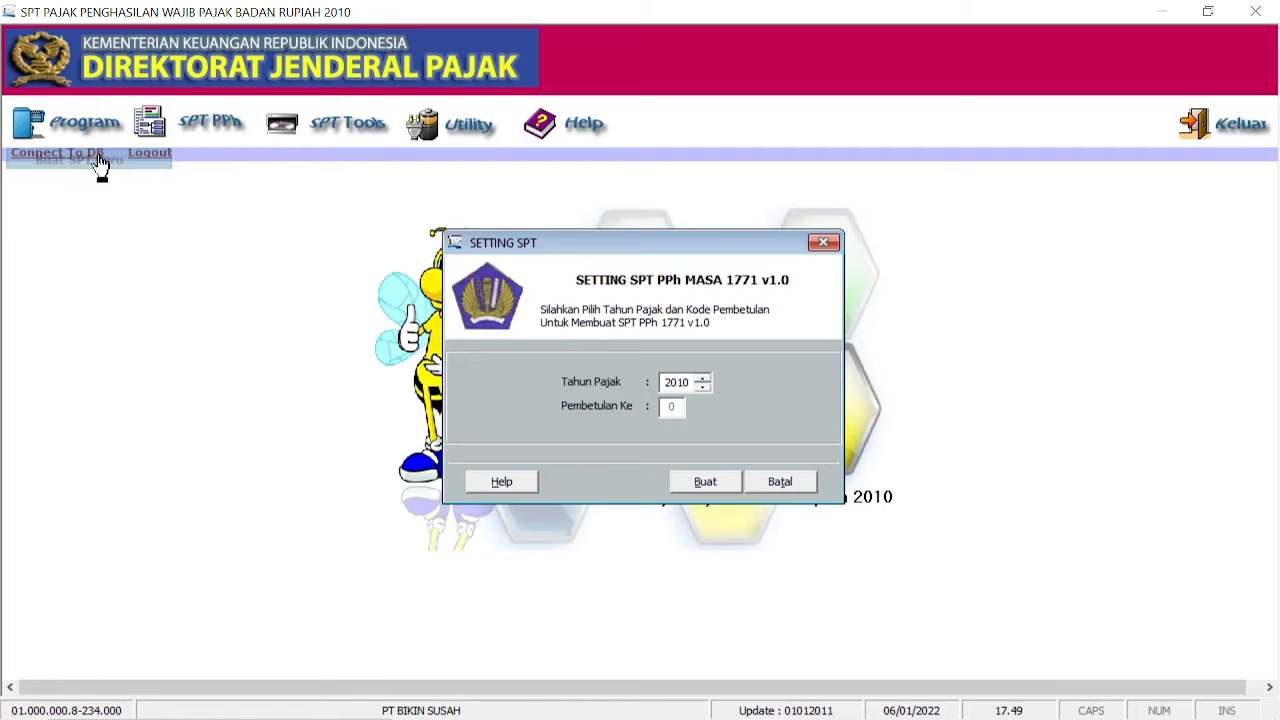
{"action": "left_click", "coordinate": [701, 377]}
{"action": "left_click", "coordinate": [701, 377]}
{"action": "left_click", "coordinate": [701, 377]}
{"action": "left_click", "coordinate": [701, 377]}
{"action": "left_click", "coordinate": [701, 377]}
{"action": "left_click", "coordinate": [701, 377]}
{"action": "left_click", "coordinate": [701, 377]}
{"action": "left_click", "coordinate": [701, 377]}
{"action": "left_click", "coordinate": [702, 378]}
{"action": "left_click", "coordinate": [702, 378]}
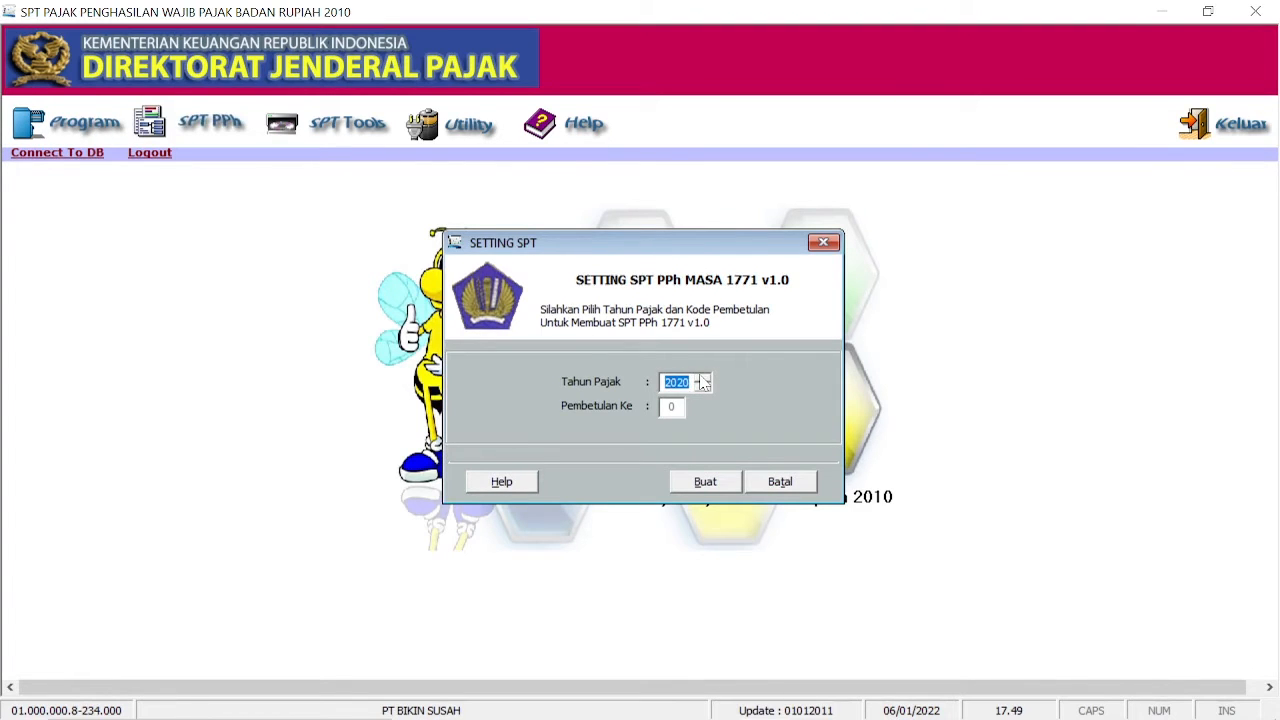
{"action": "left_click", "coordinate": [705, 484]}
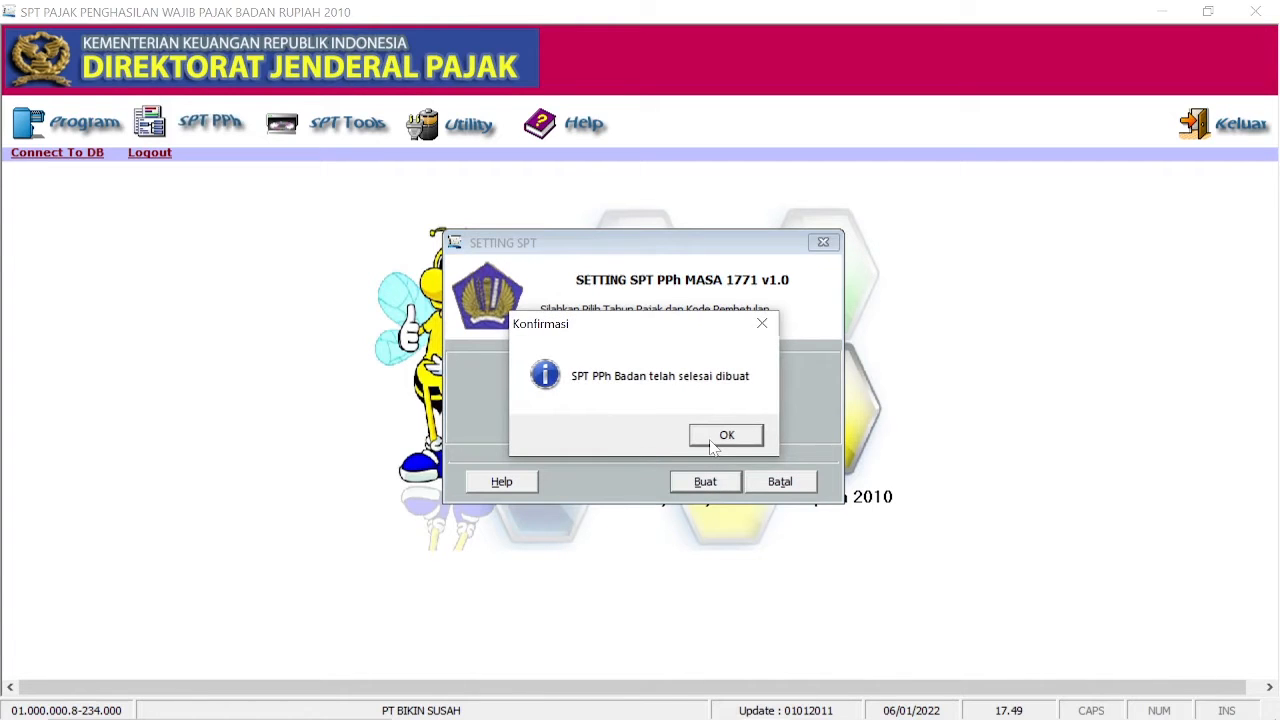
{"action": "left_click", "coordinate": [710, 440]}
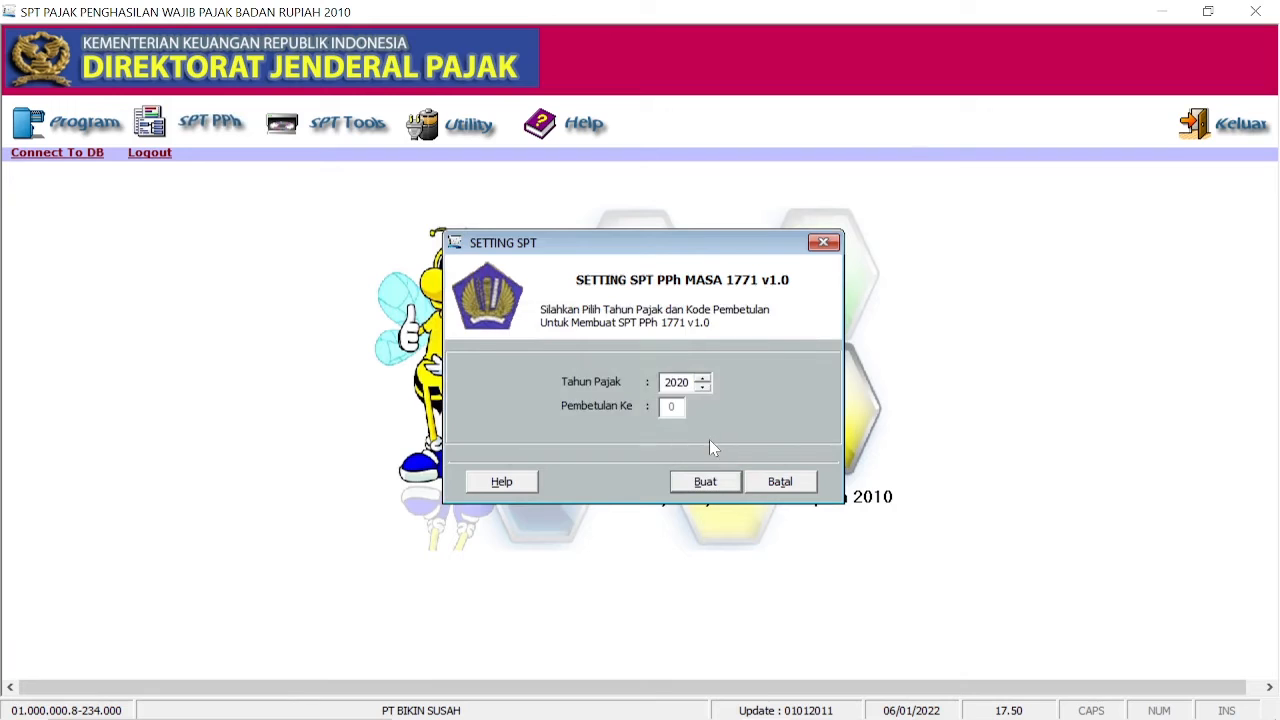
Step: Open Formulir 1771-VI and close it with the affiliate investment and loan lists empty
{"action": "left_click", "coordinate": [190, 135]}
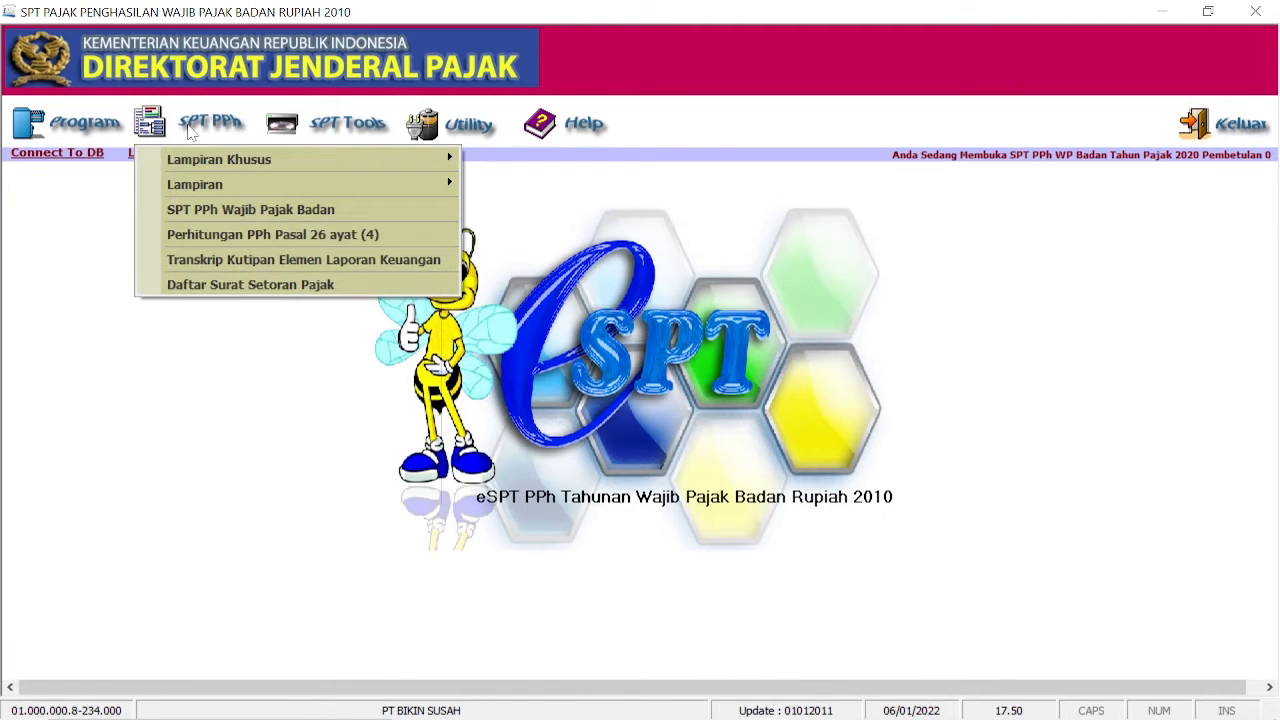
{"action": "left_click", "coordinate": [270, 188]}
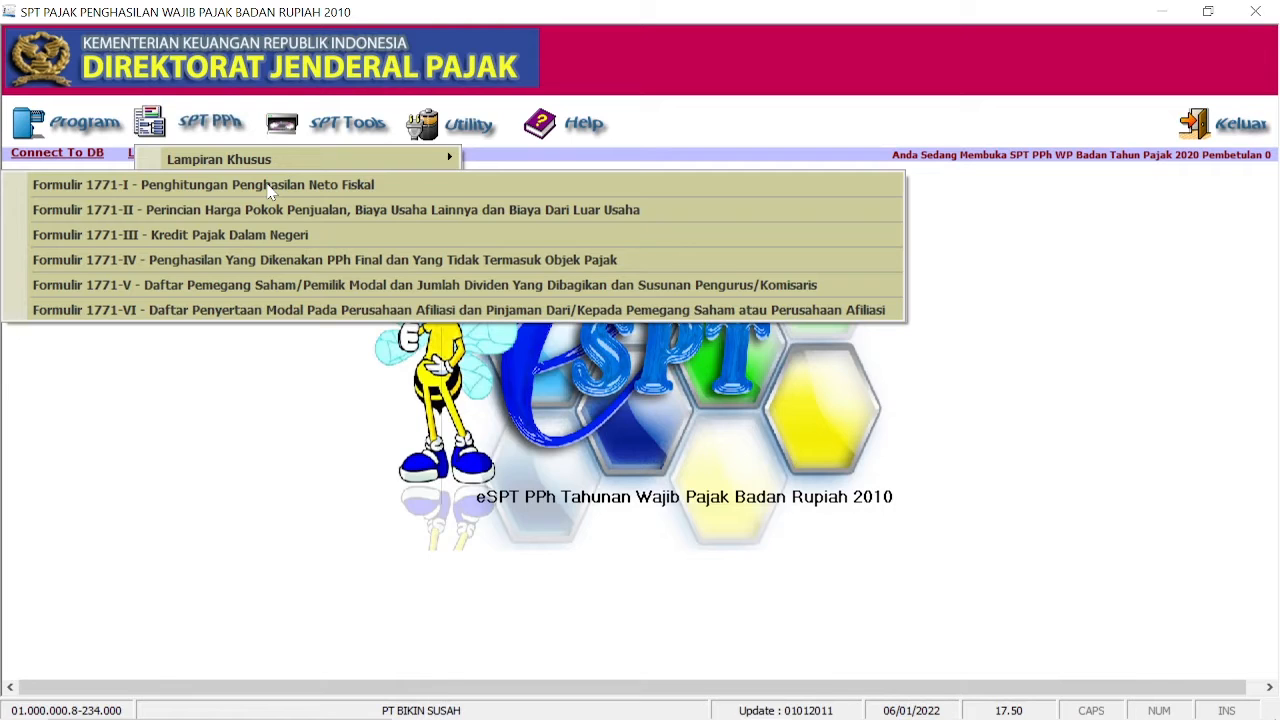
{"action": "left_click", "coordinate": [218, 312]}
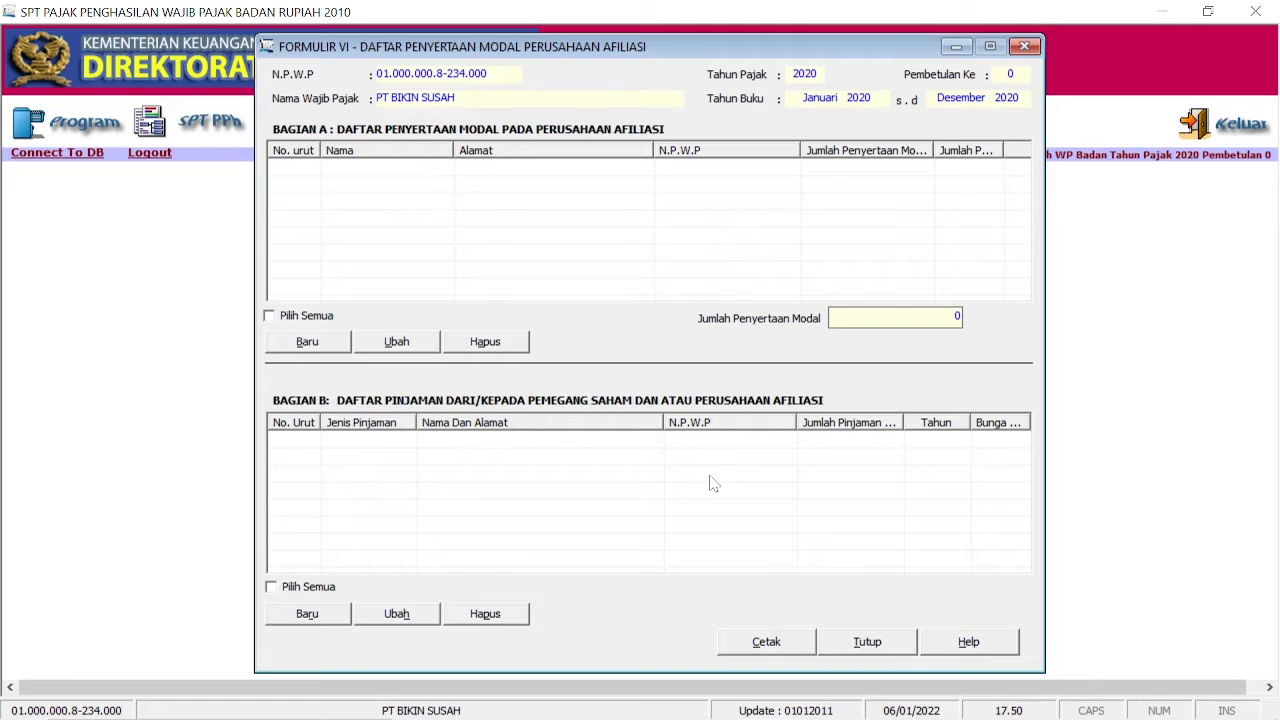
{"action": "left_click", "coordinate": [867, 643]}
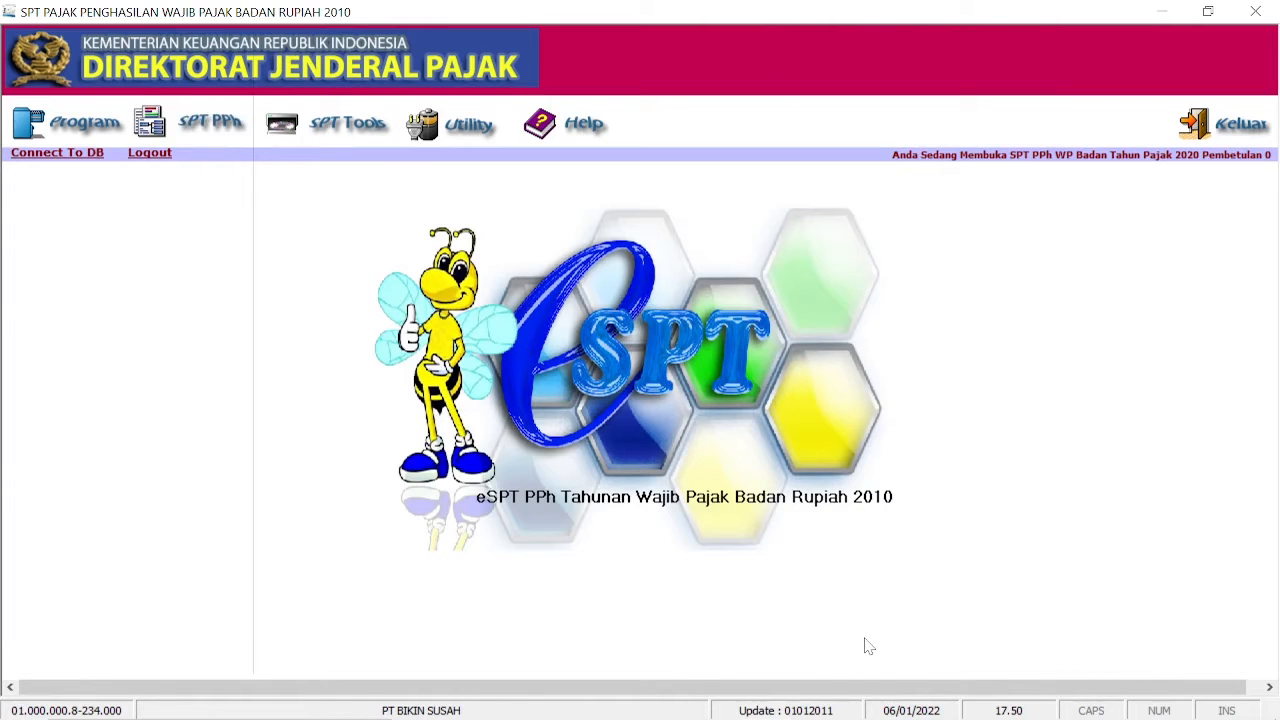
{"action": "left_click", "coordinate": [233, 135]}
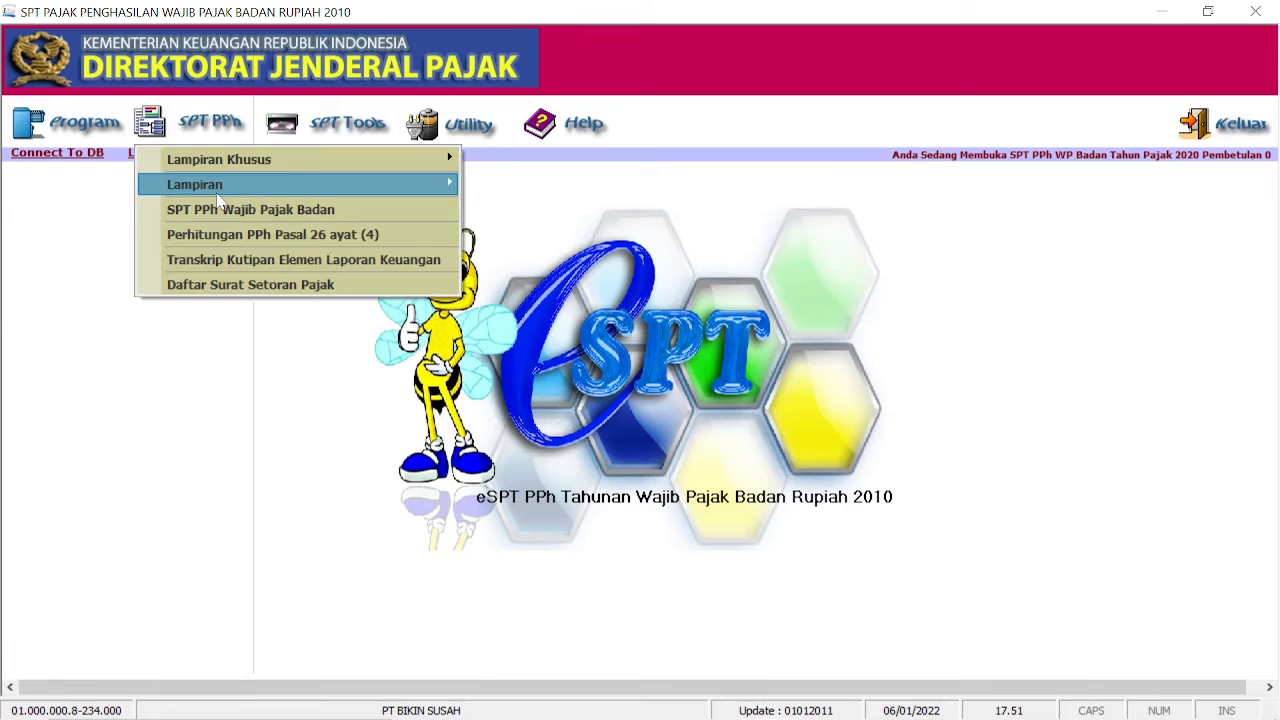
Step: Open Formulir 1771-V and start a new shareholder entry in Bagian A
{"action": "mouse_move", "coordinate": [185, 183]}
{"action": "left_click", "coordinate": [149, 285]}
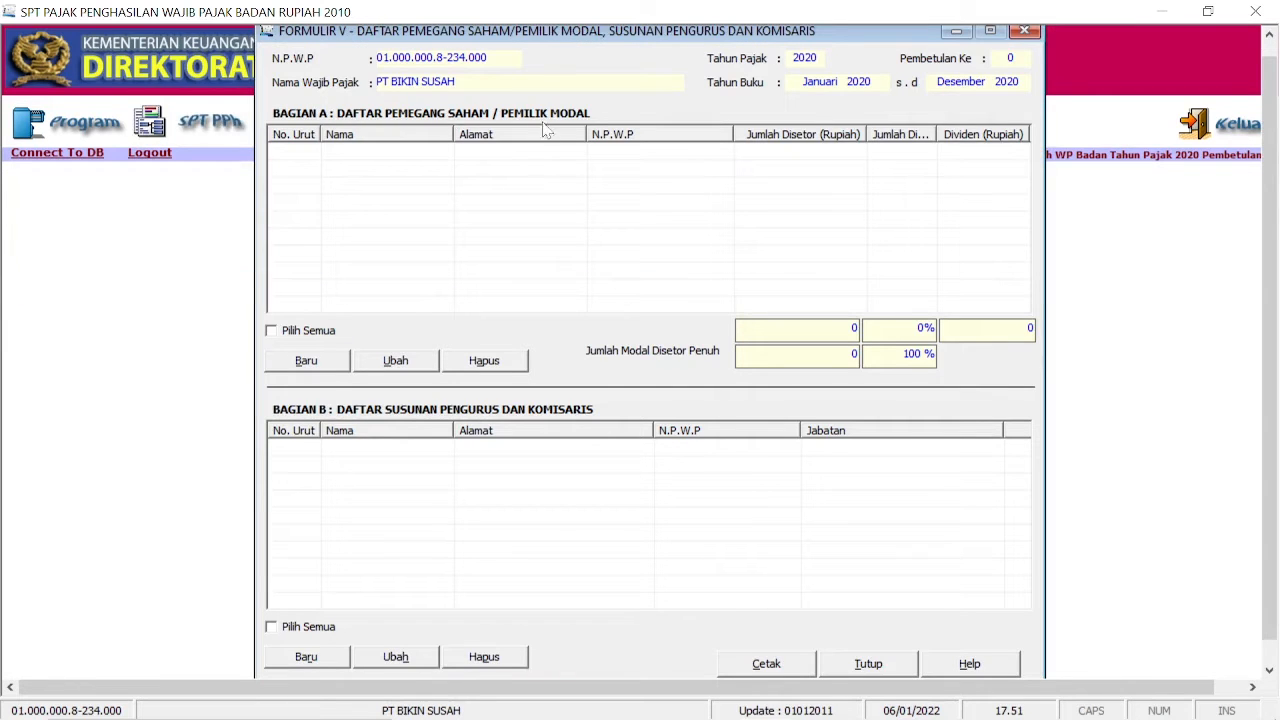
{"action": "left_click", "coordinate": [334, 366]}
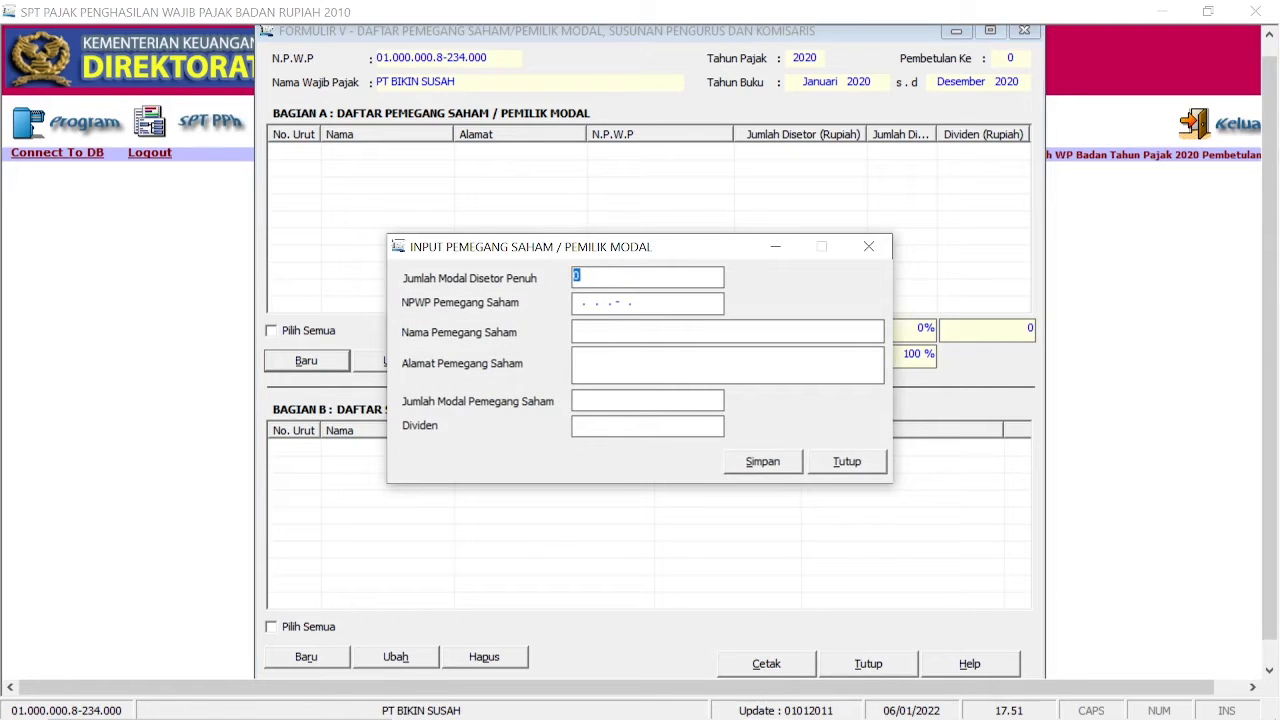
Step: Check the 500.000.000 sales figure in LAPORAN LABA RUGI.pdf
{"action": "left_click", "coordinate": [700, 708]}
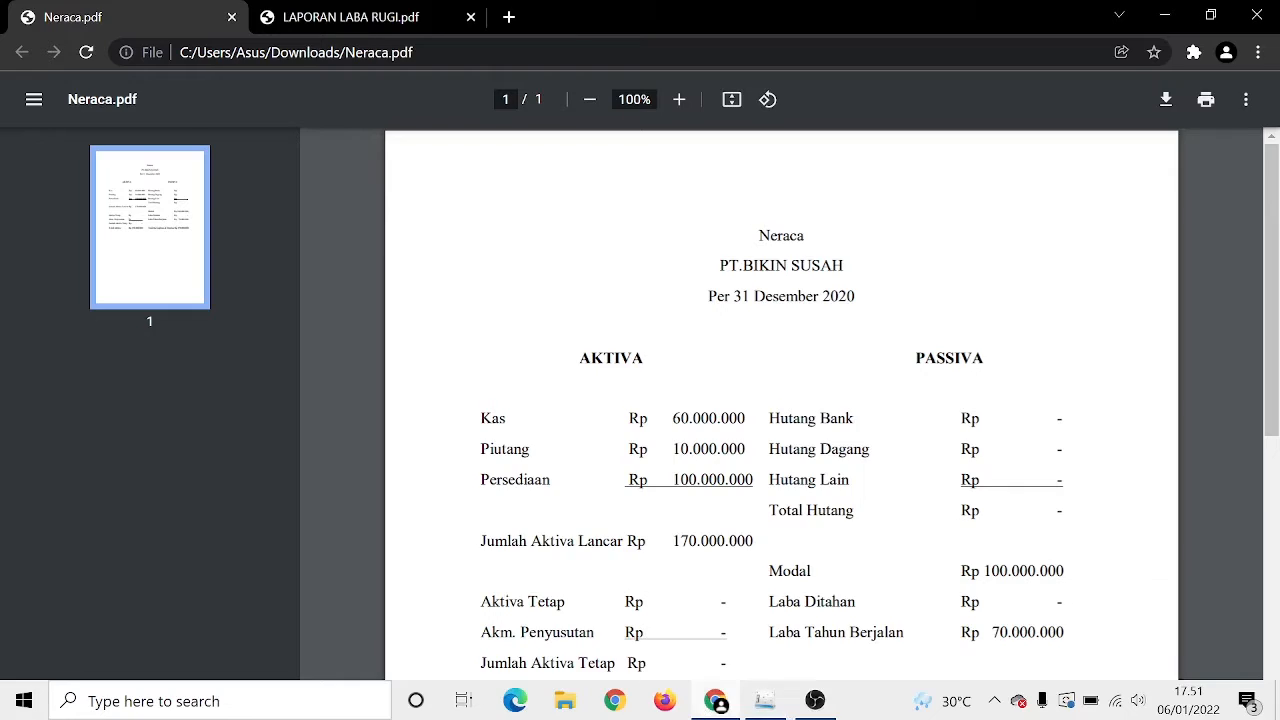
{"action": "left_click", "coordinate": [350, 17]}
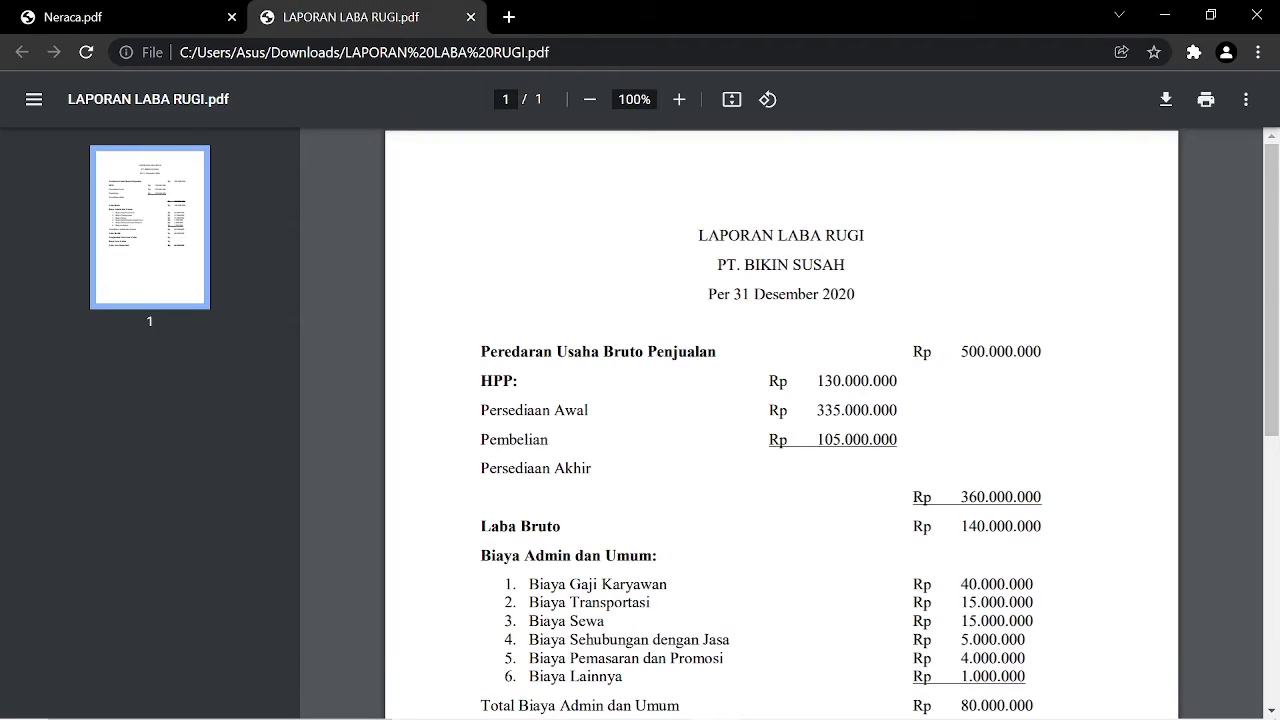
{"action": "left_click_drag", "start_coordinate": [960, 352], "coordinate": [1042, 352]}
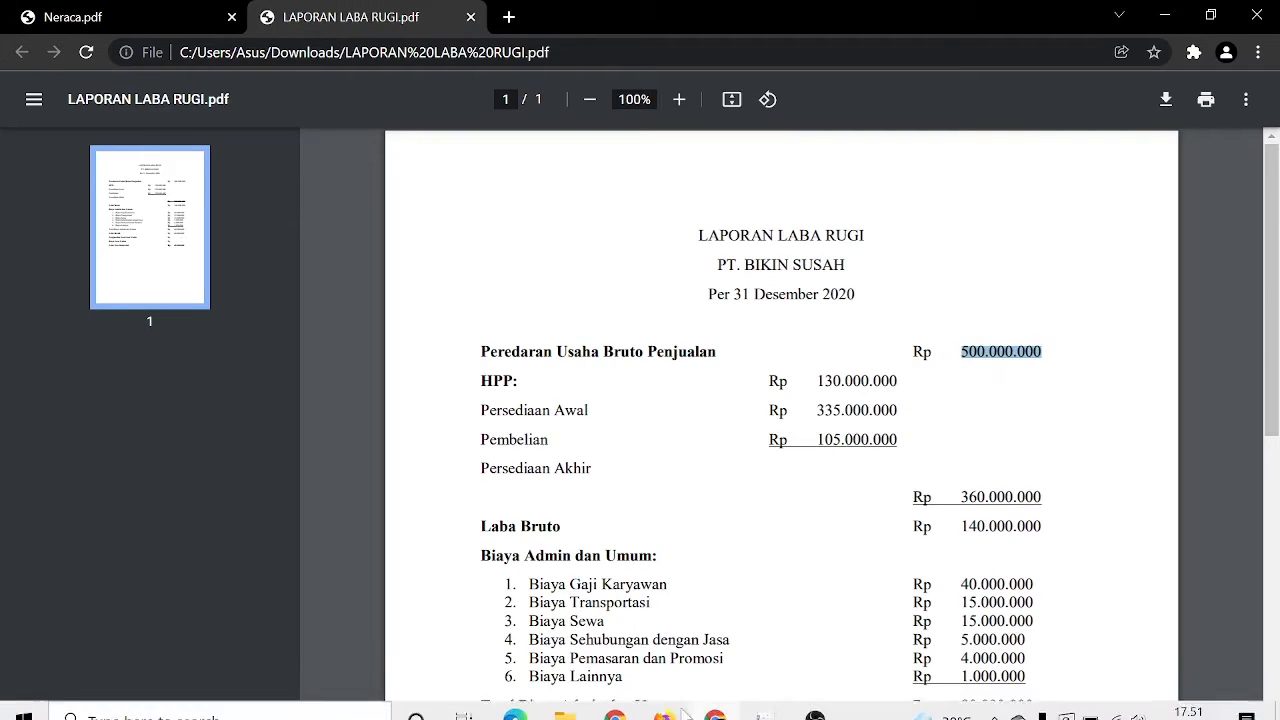
{"action": "left_click", "coordinate": [765, 700]}
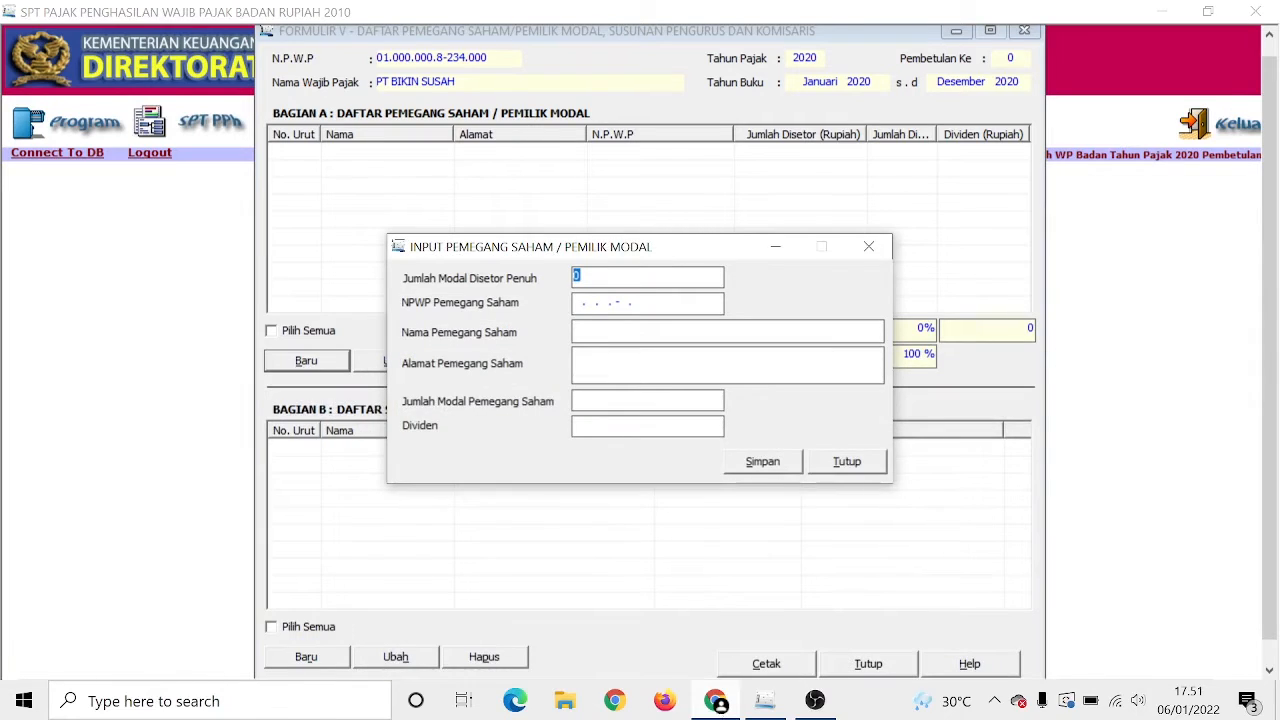
Step: Record the shareholder with NPWP, name, address, 500.000.000 paid-in capital and 0 dividend
{"action": "type", "text": "500"}
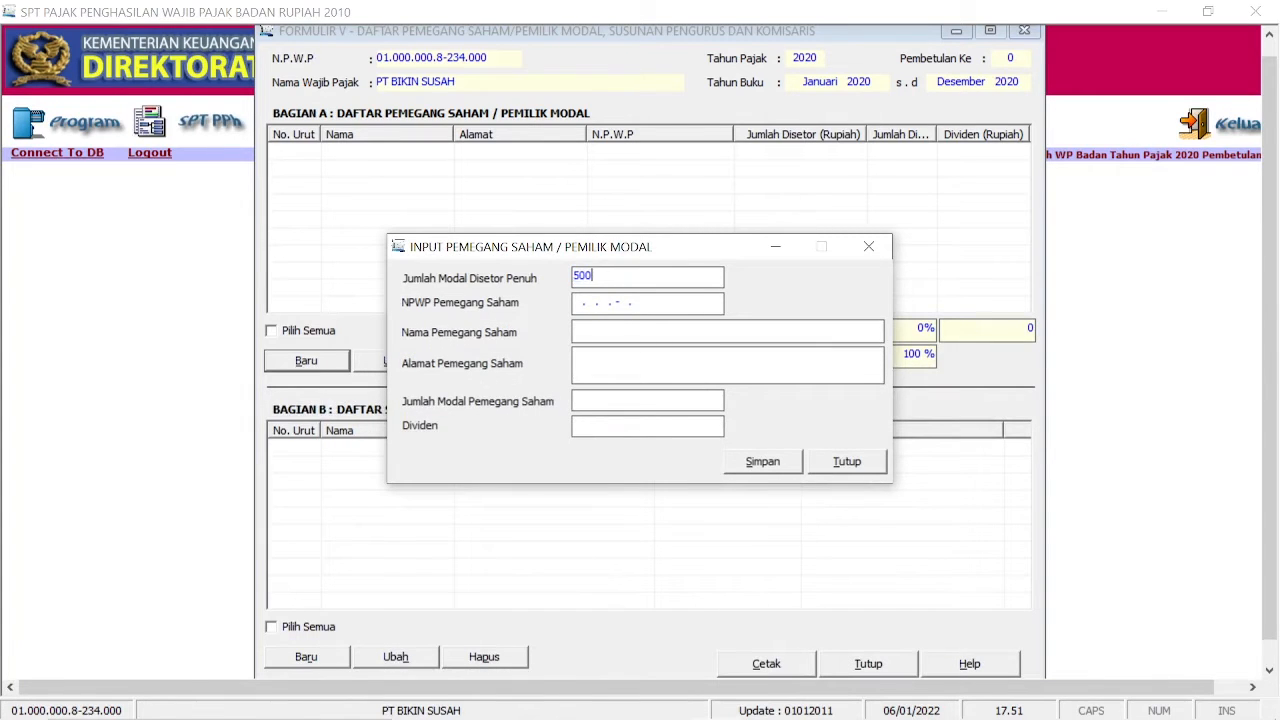
{"action": "type", "text": "000000"}
{"action": "key", "text": "Tab"}
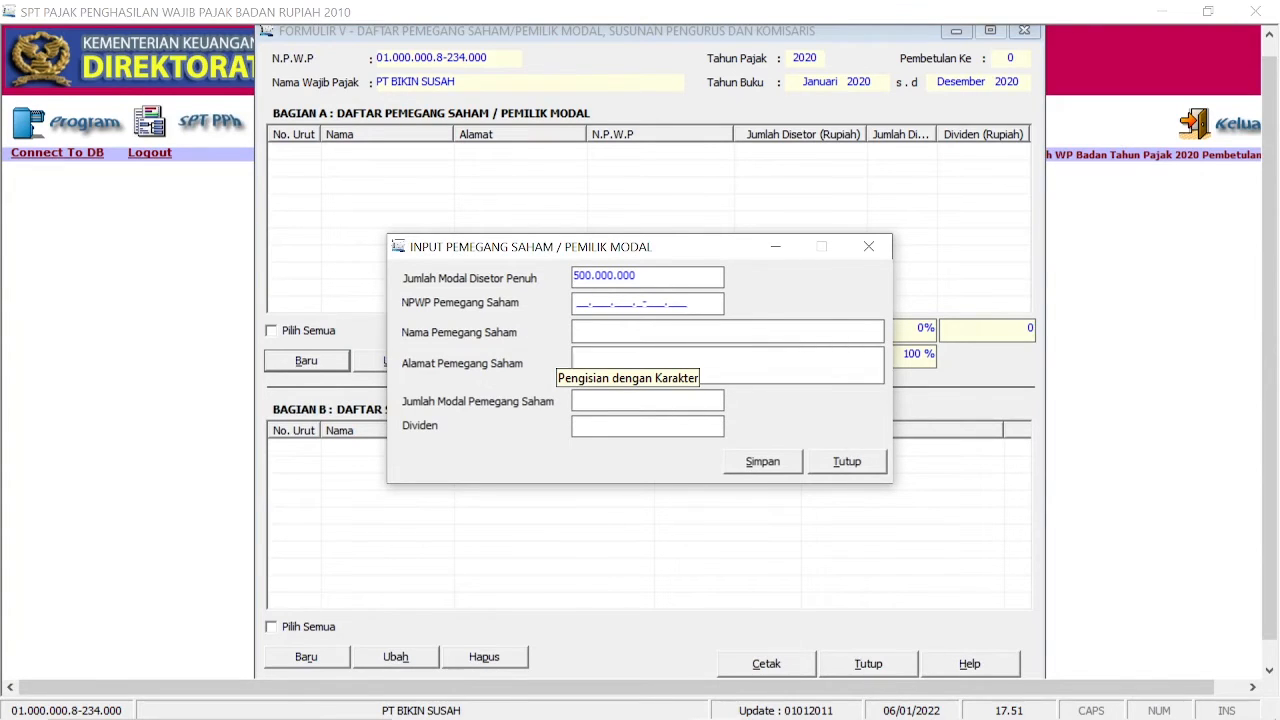
{"action": "type", "text": "01"}
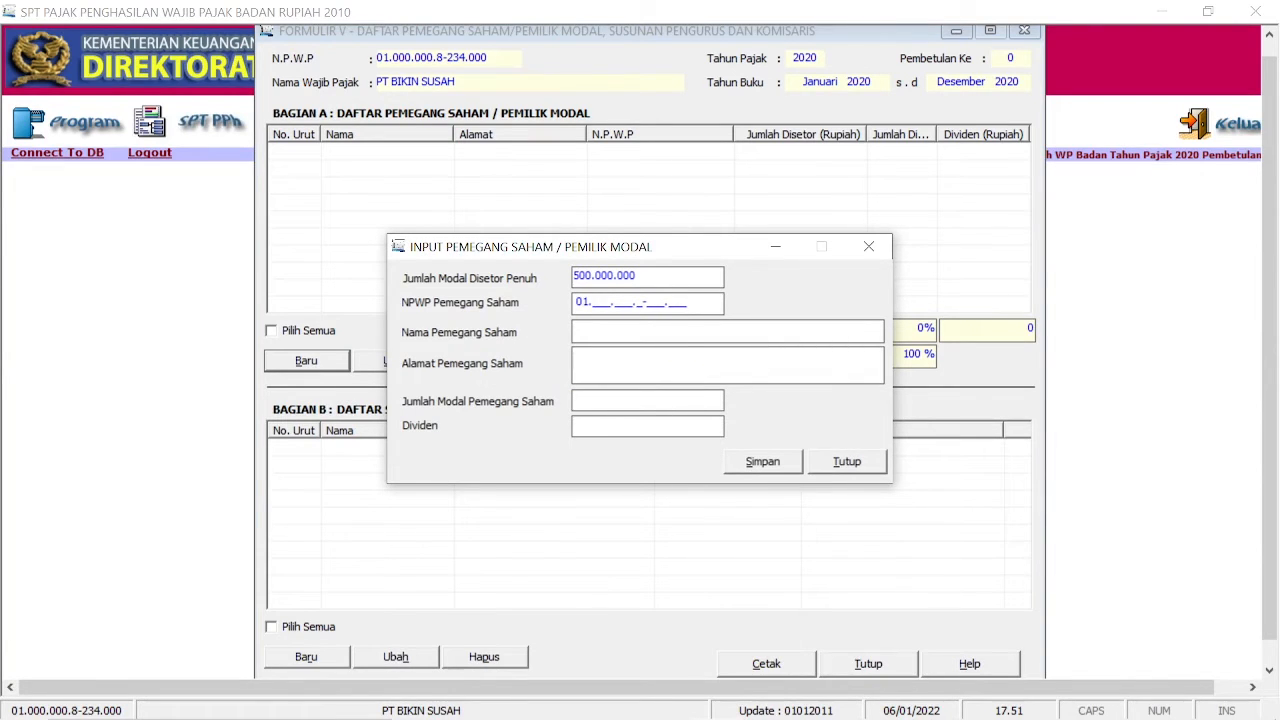
{"action": "type", "text": "000."}
{"action": "type", "text": "000"}
{"action": "type", "text": "800700"}
{"action": "type", "text": "007.000"}
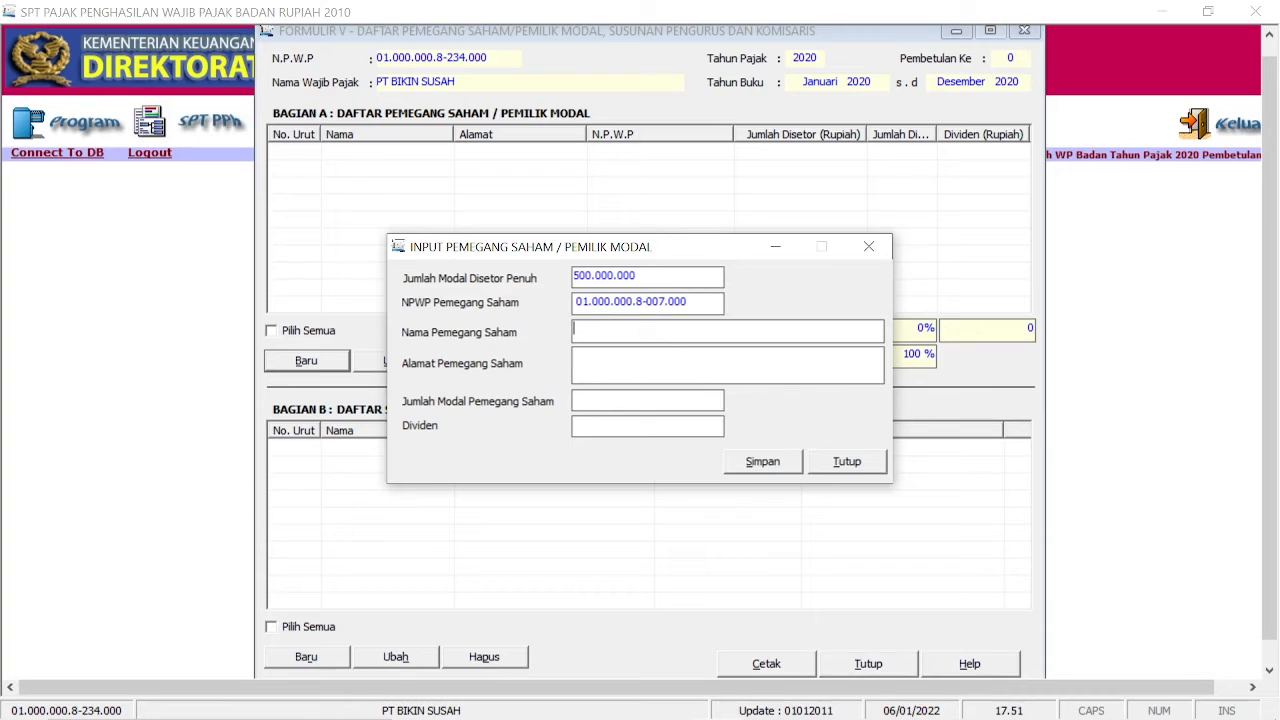
{"action": "type", "text": "BUDI"}
{"action": "type", "text": "JL. TIBAN LAMA"}
{"action": "type", "text": "500000000"}
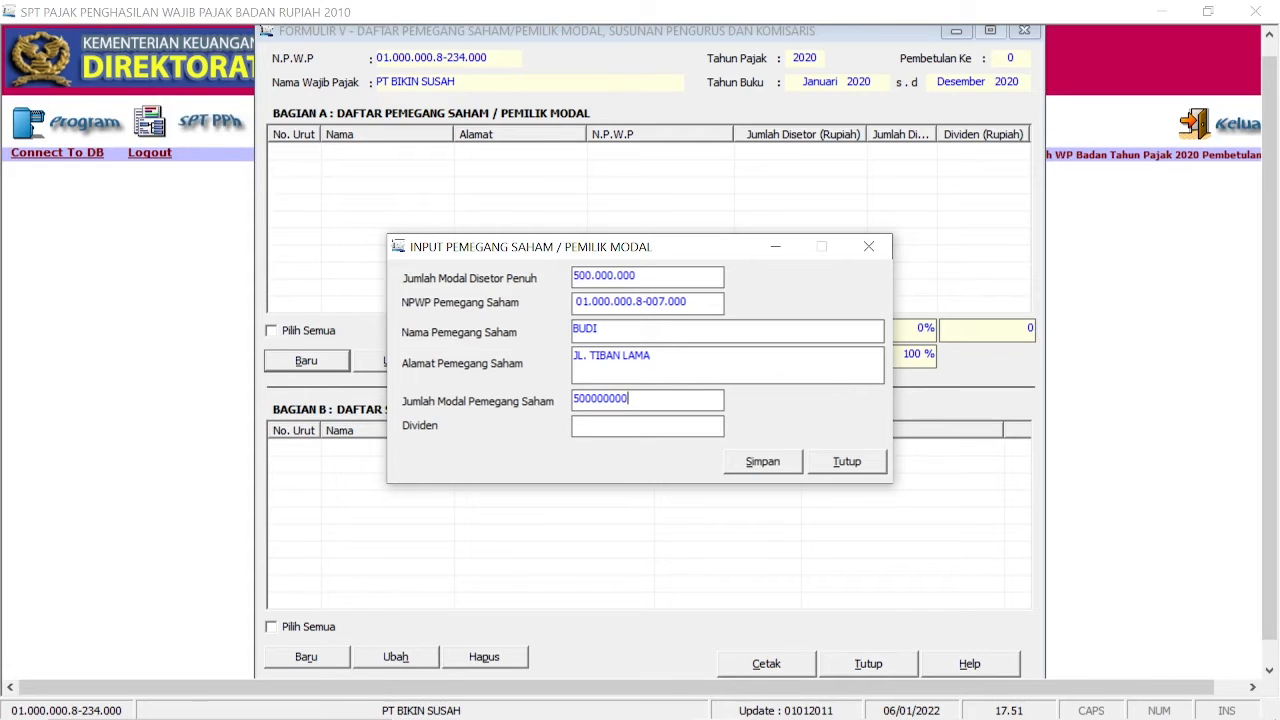
{"action": "key", "text": "Tab"}
{"action": "type", "text": "0"}
{"action": "left_click", "coordinate": [762, 464]}
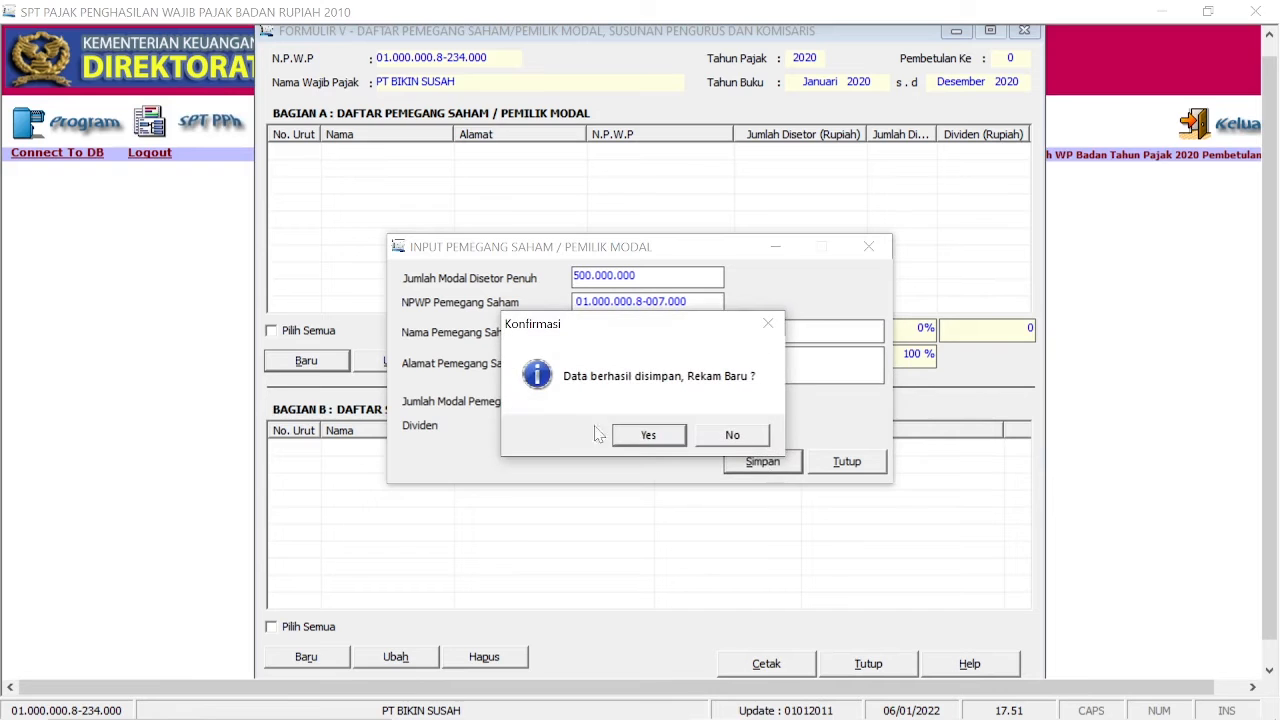
{"action": "left_click", "coordinate": [733, 435]}
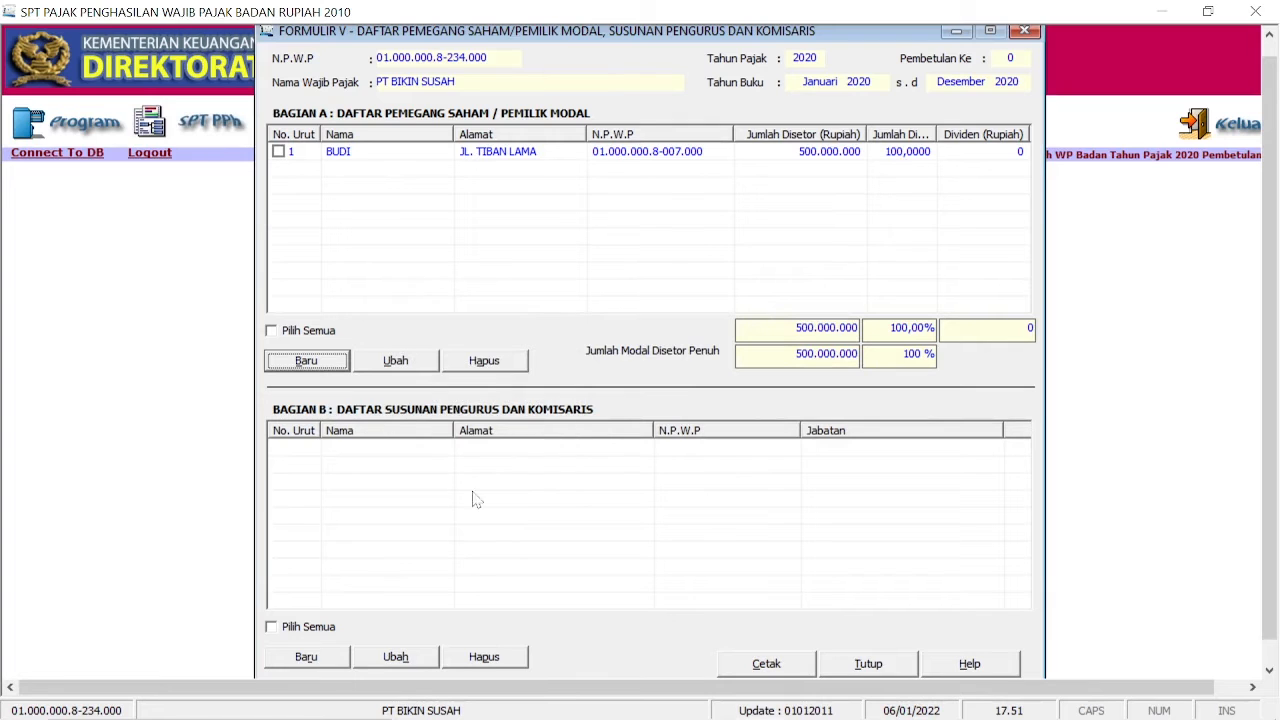
Step: Add the same person as Direktur in the management list and close Formulir V
{"action": "left_click", "coordinate": [323, 665]}
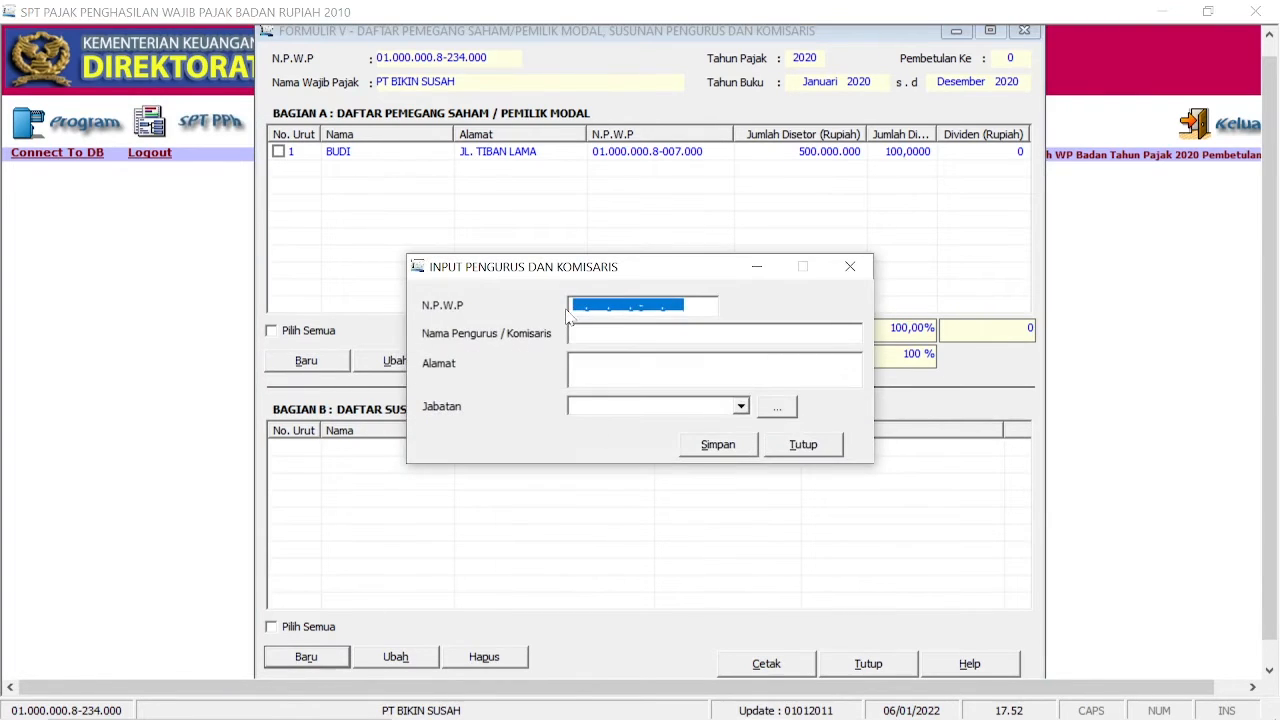
{"action": "type", "text": "0"}
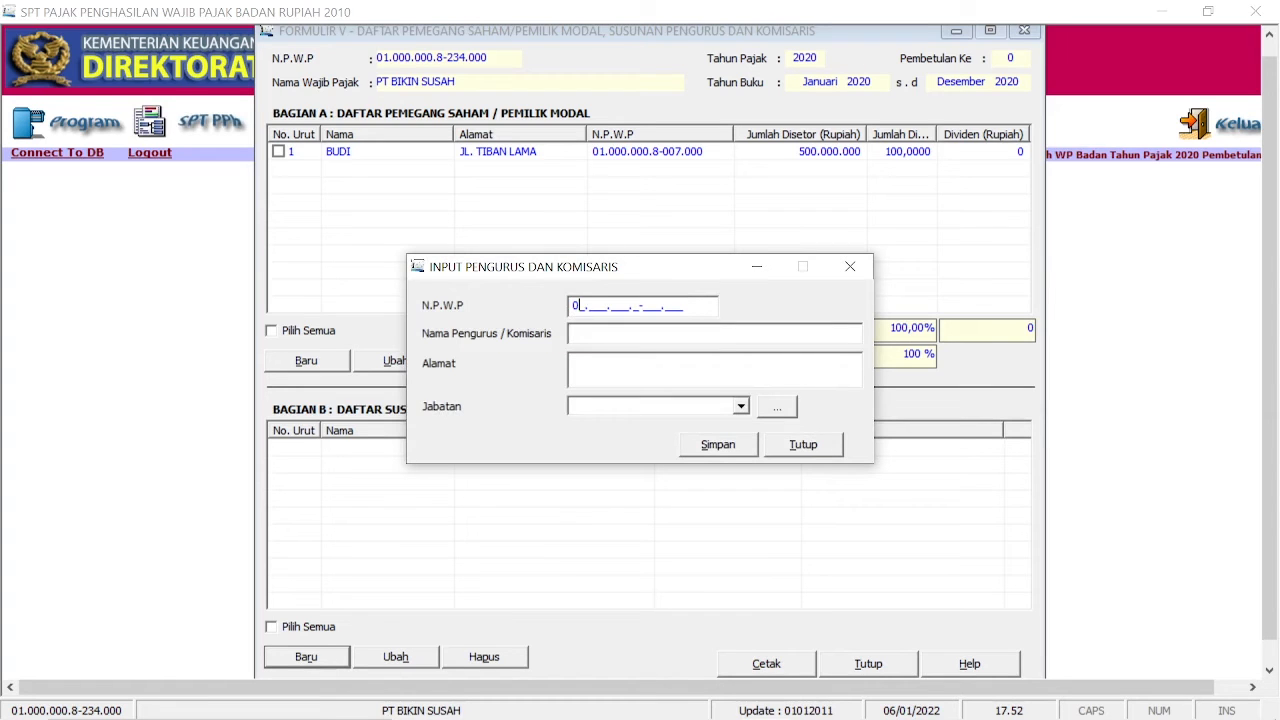
{"action": "type", "text": "1000000"}
{"action": "type", "text": "8-0070000"}
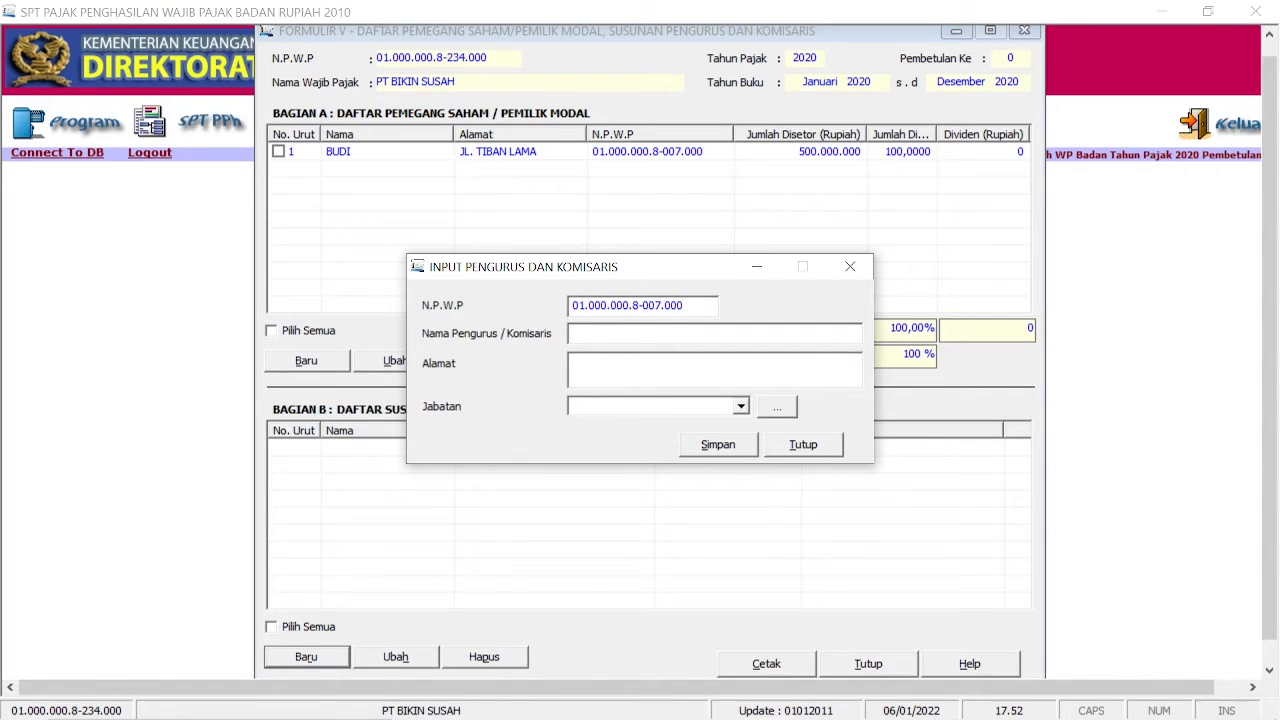
{"action": "type", "text": "BUDI"}
{"action": "key", "text": "Tab"}
{"action": "type", "text": "JL. TIBAN LAMA"}
{"action": "left_click", "coordinate": [675, 412]}
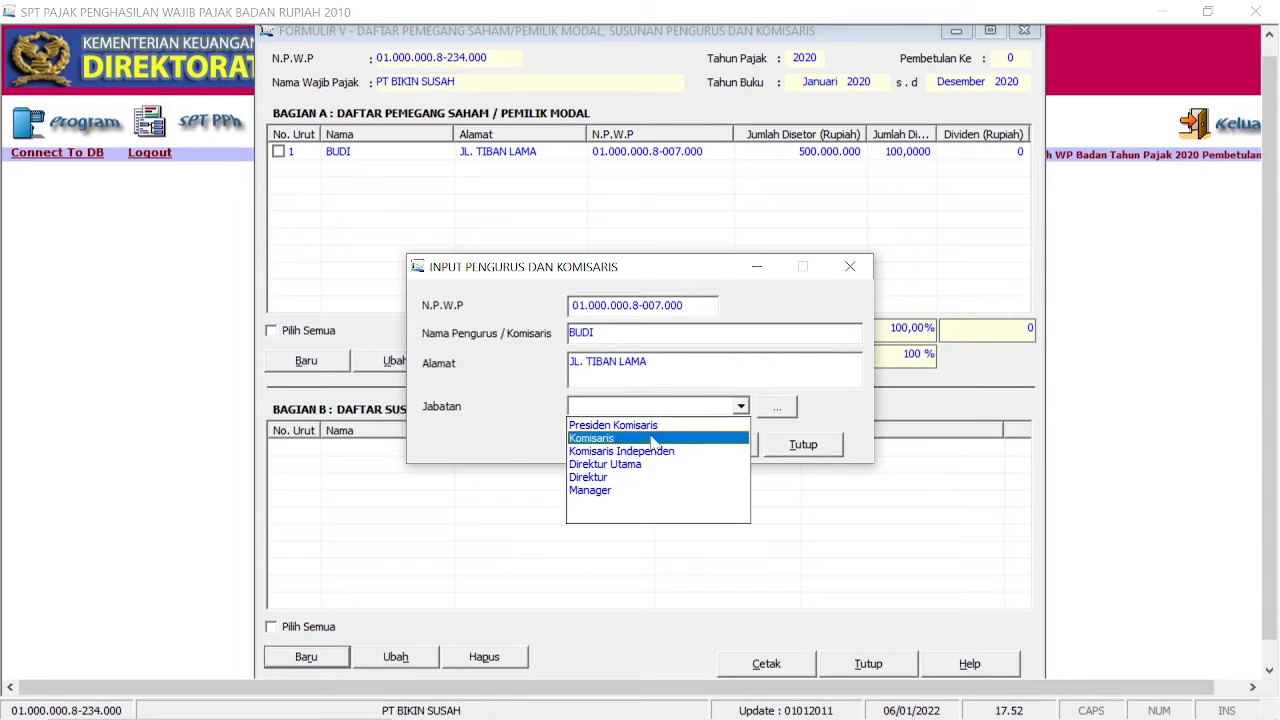
{"action": "left_click", "coordinate": [636, 478]}
{"action": "left_click", "coordinate": [707, 446]}
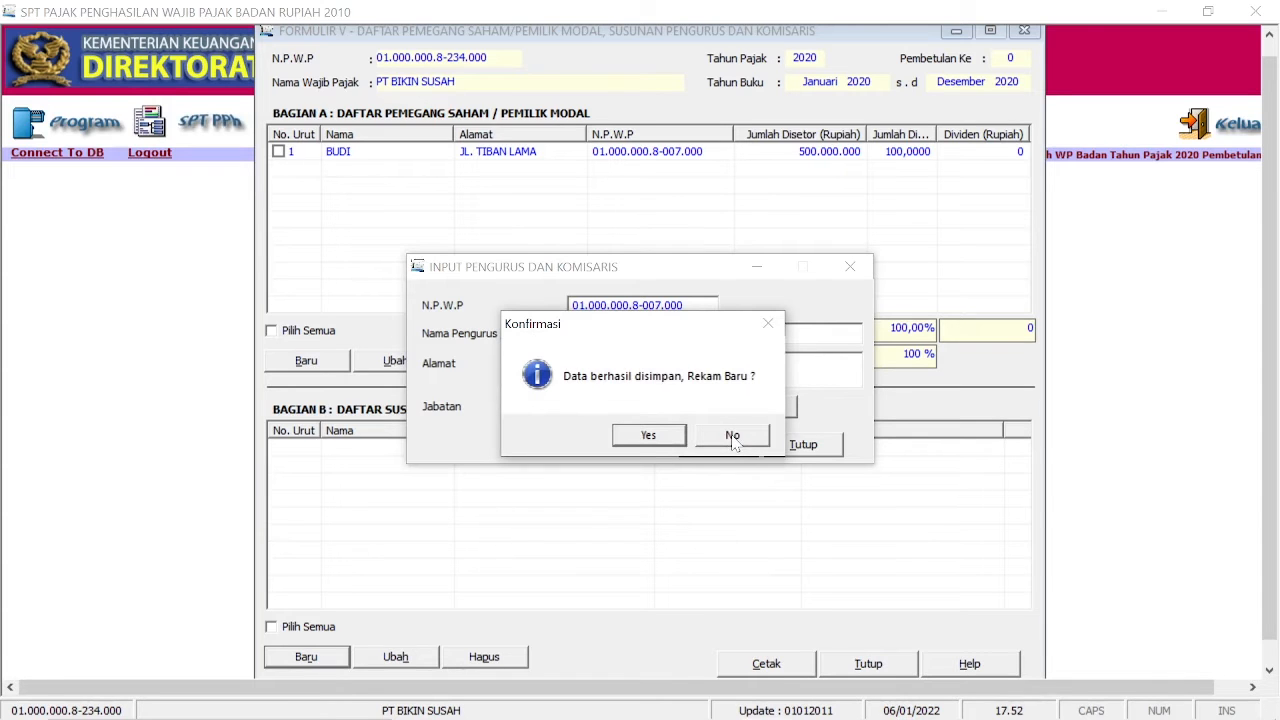
{"action": "left_click", "coordinate": [733, 437]}
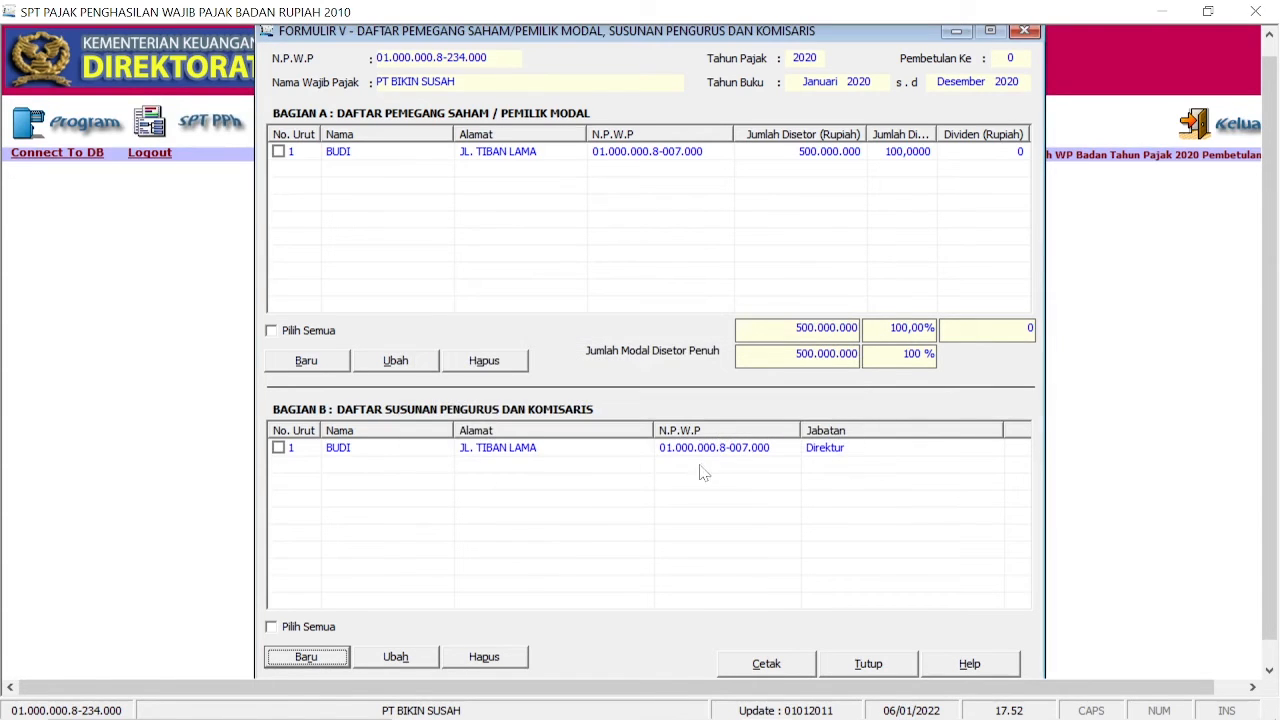
{"action": "left_click", "coordinate": [868, 664]}
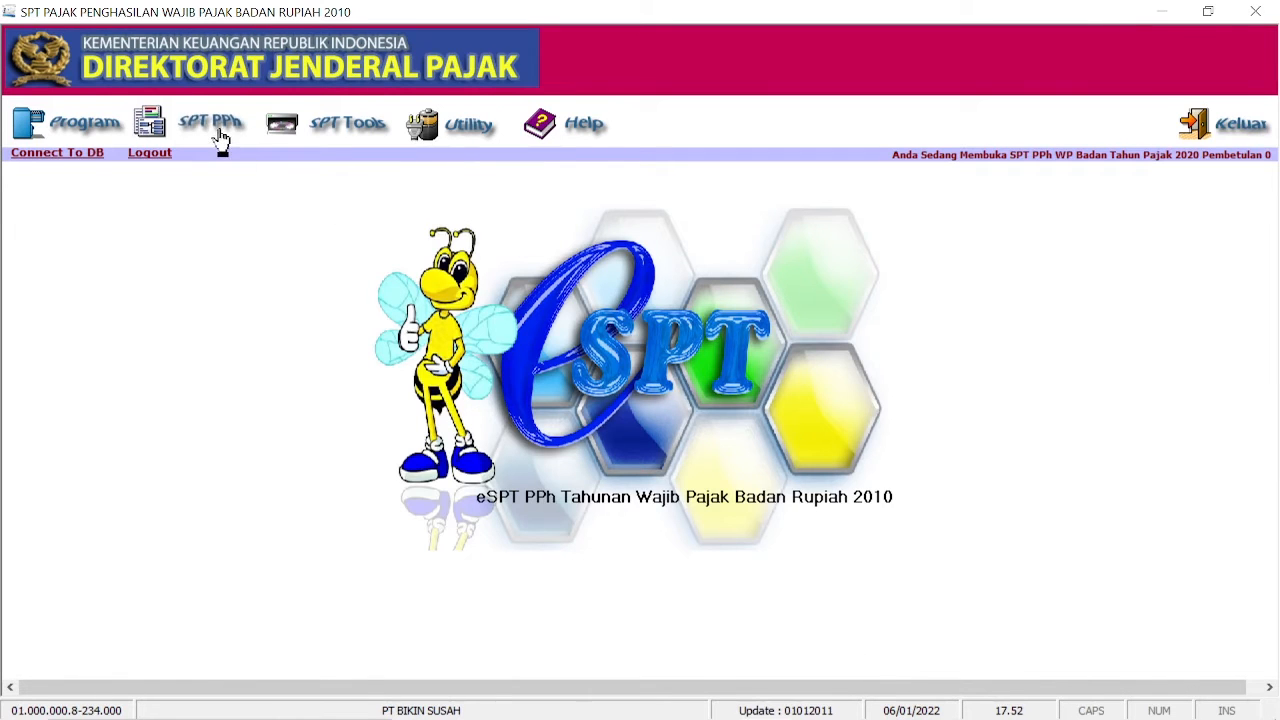
Step: Open Formulir 1771-IV and add an other-income row 'Final PP 46 Tahun 2013'
{"action": "left_click", "coordinate": [220, 135]}
{"action": "mouse_move", "coordinate": [225, 159]}
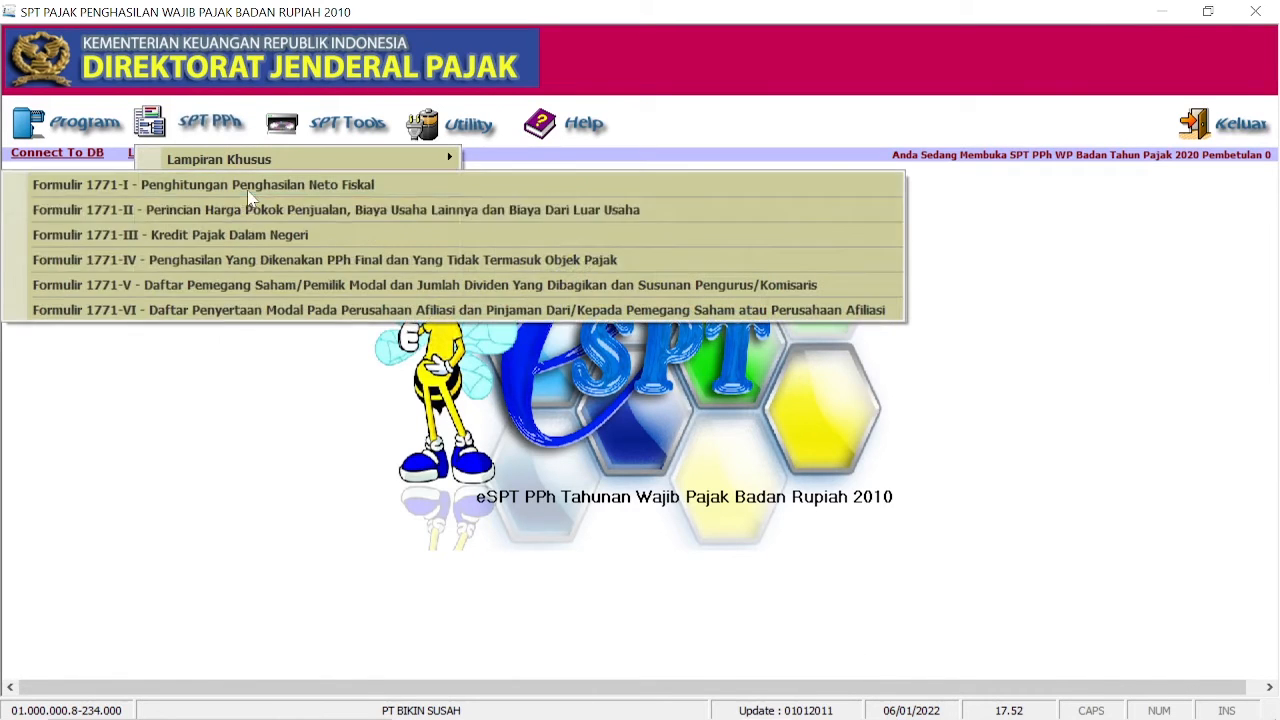
{"action": "left_click", "coordinate": [233, 262]}
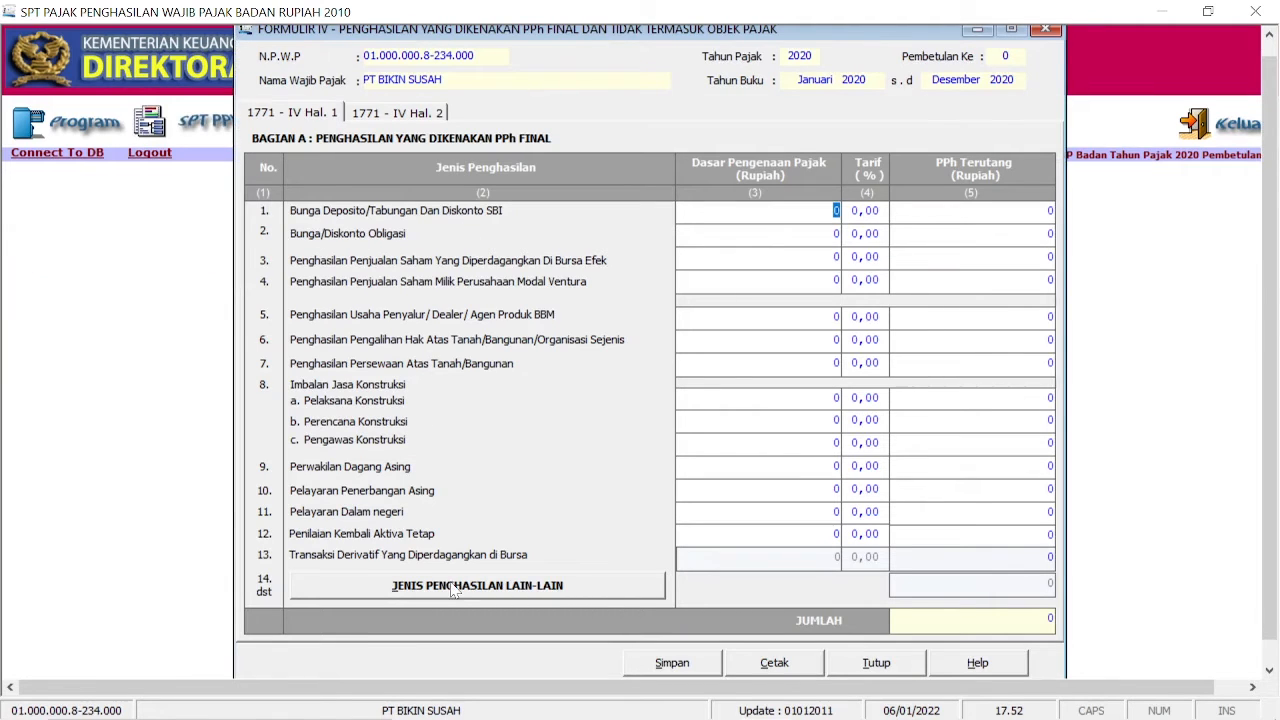
{"action": "left_click", "coordinate": [514, 590]}
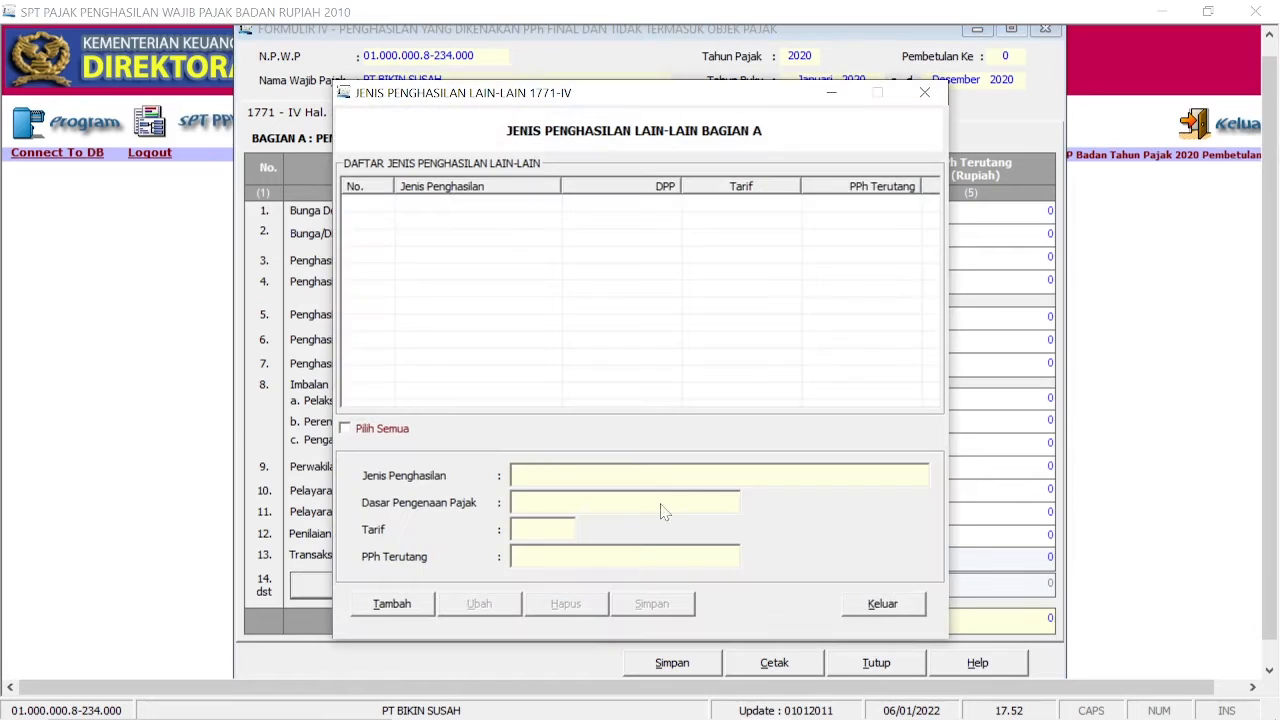
{"action": "left_click", "coordinate": [425, 608]}
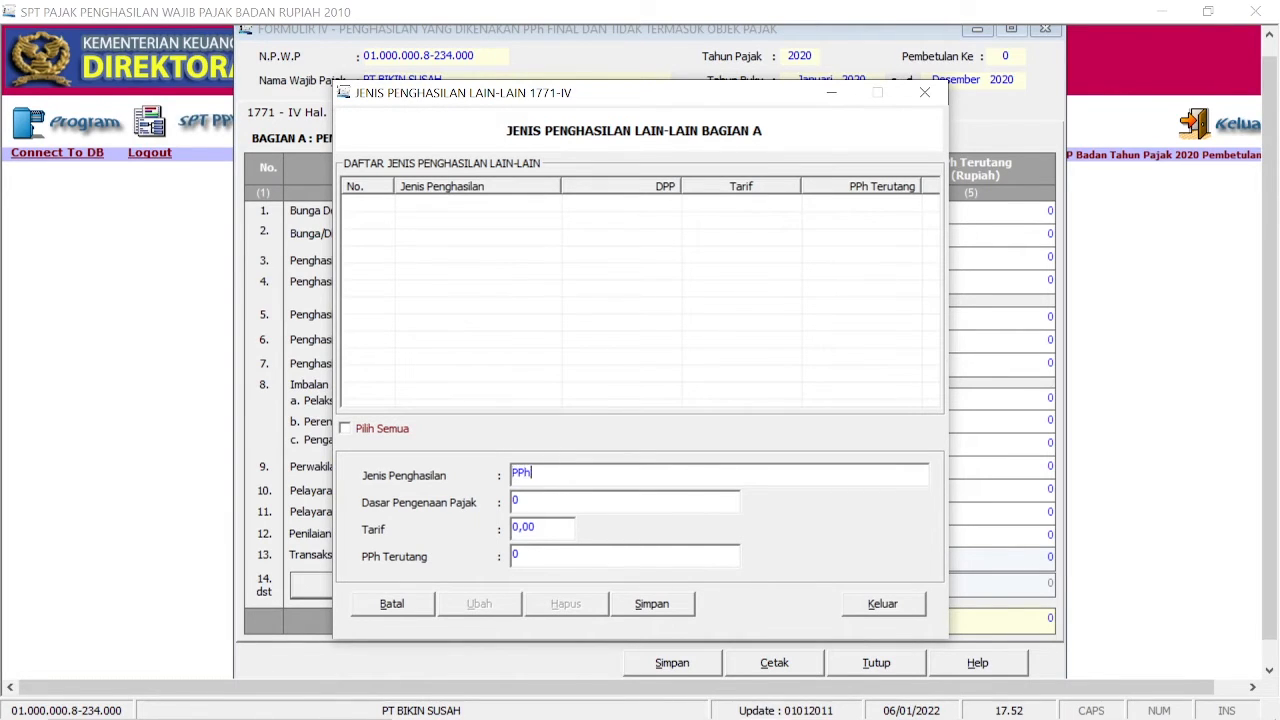
{"action": "type", "text": "Final PP 46 Tahun 2013"}
Step: Enter DPP 500.000.000 at 0,5% tariff for the PP 46 entry and save it
{"action": "key", "text": "Tab"}
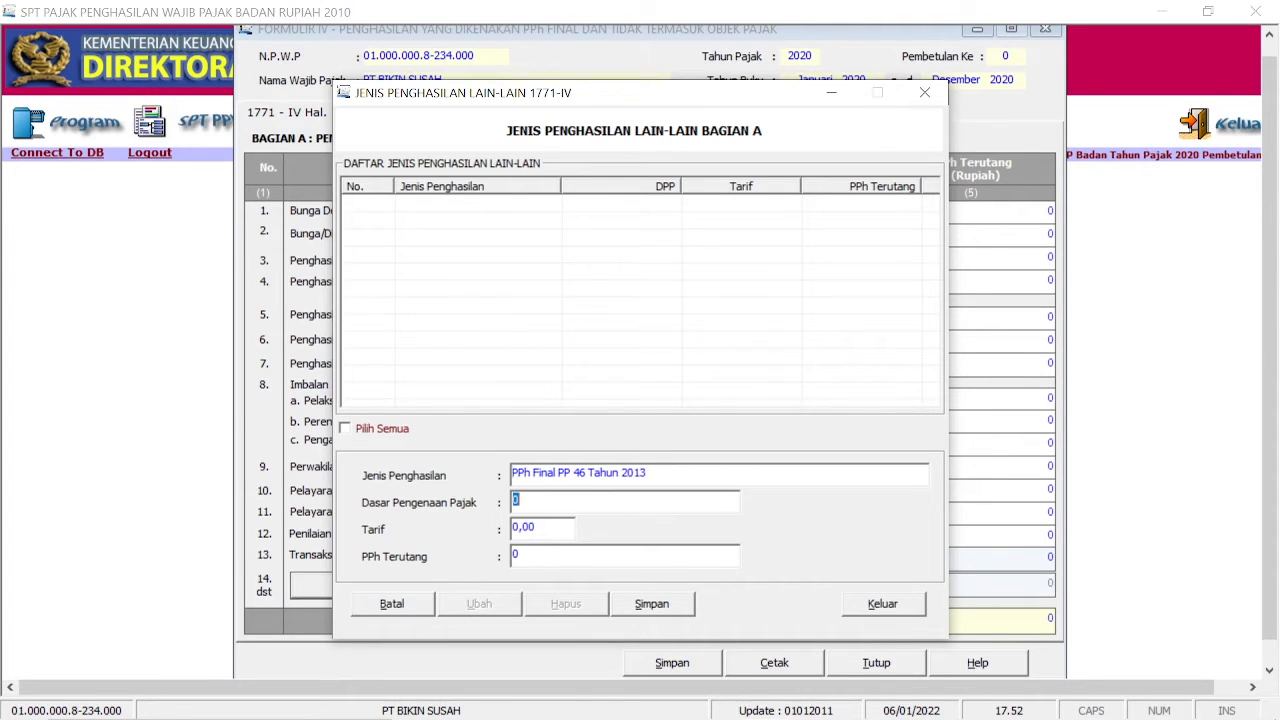
{"action": "mouse_move", "coordinate": [776, 707]}
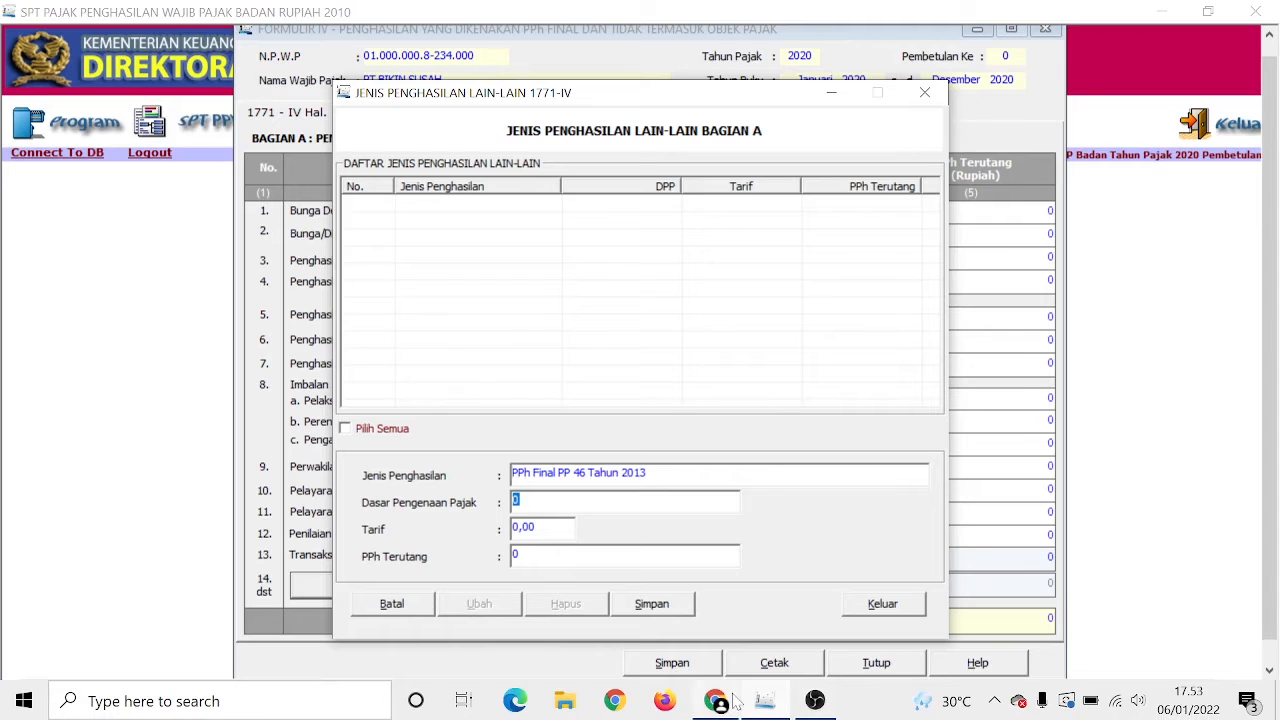
{"action": "mouse_move", "coordinate": [735, 703]}
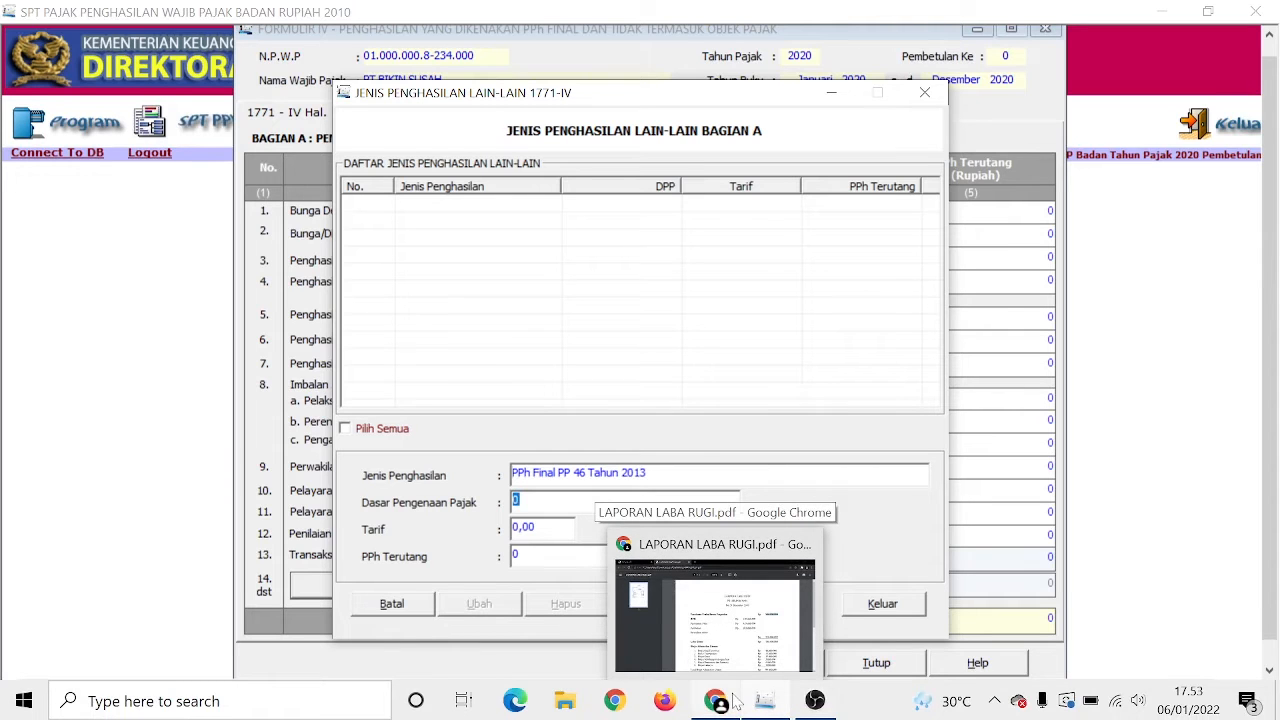
{"action": "left_click", "coordinate": [735, 703]}
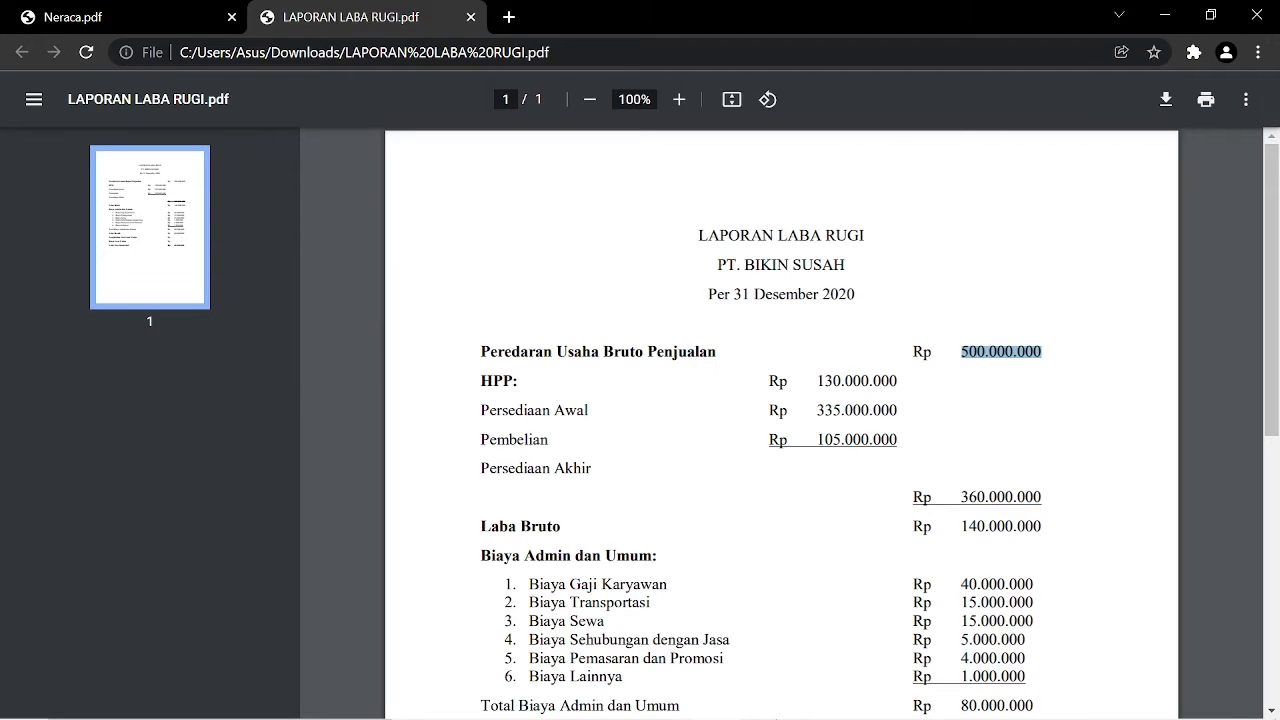
{"action": "left_click", "coordinate": [765, 712]}
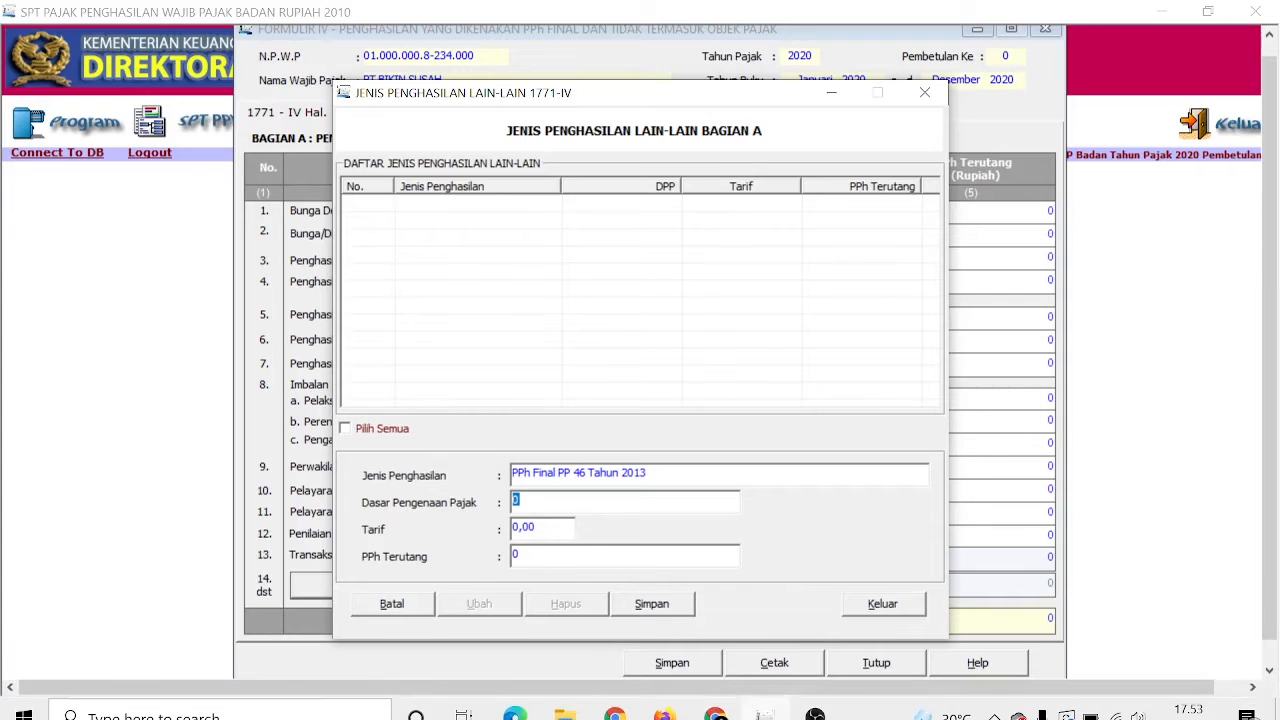
{"action": "type", "text": "50"}
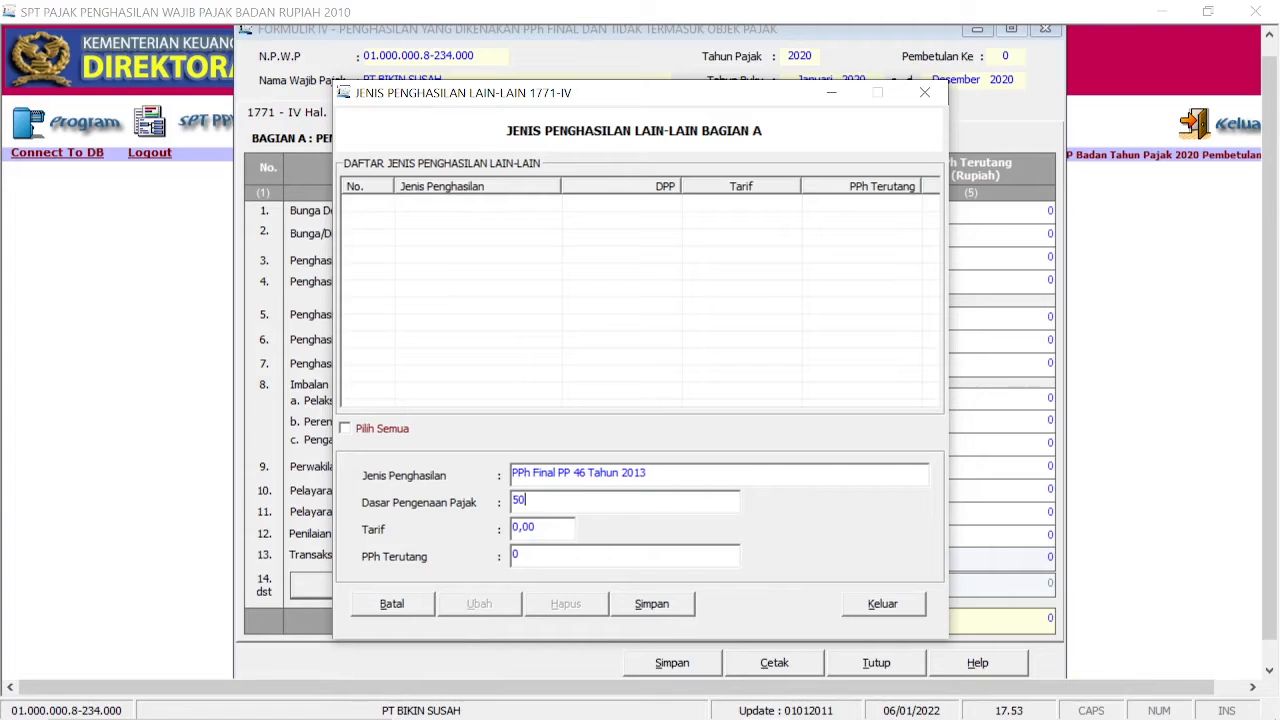
{"action": "type", "text": "0000000"}
{"action": "key", "text": "Tab"}
{"action": "type", "text": "0"}
{"action": "key", "text": "Tab"}
{"action": "left_click", "coordinate": [652, 605]}
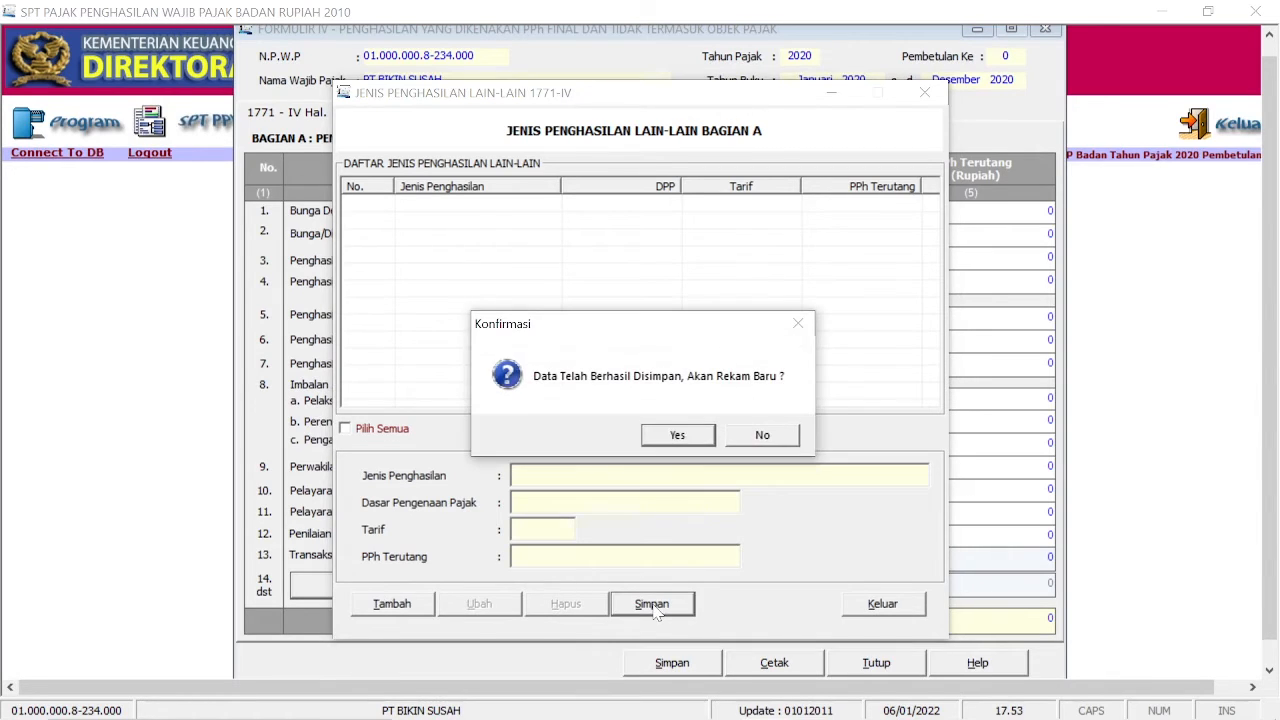
{"action": "left_click", "coordinate": [762, 436]}
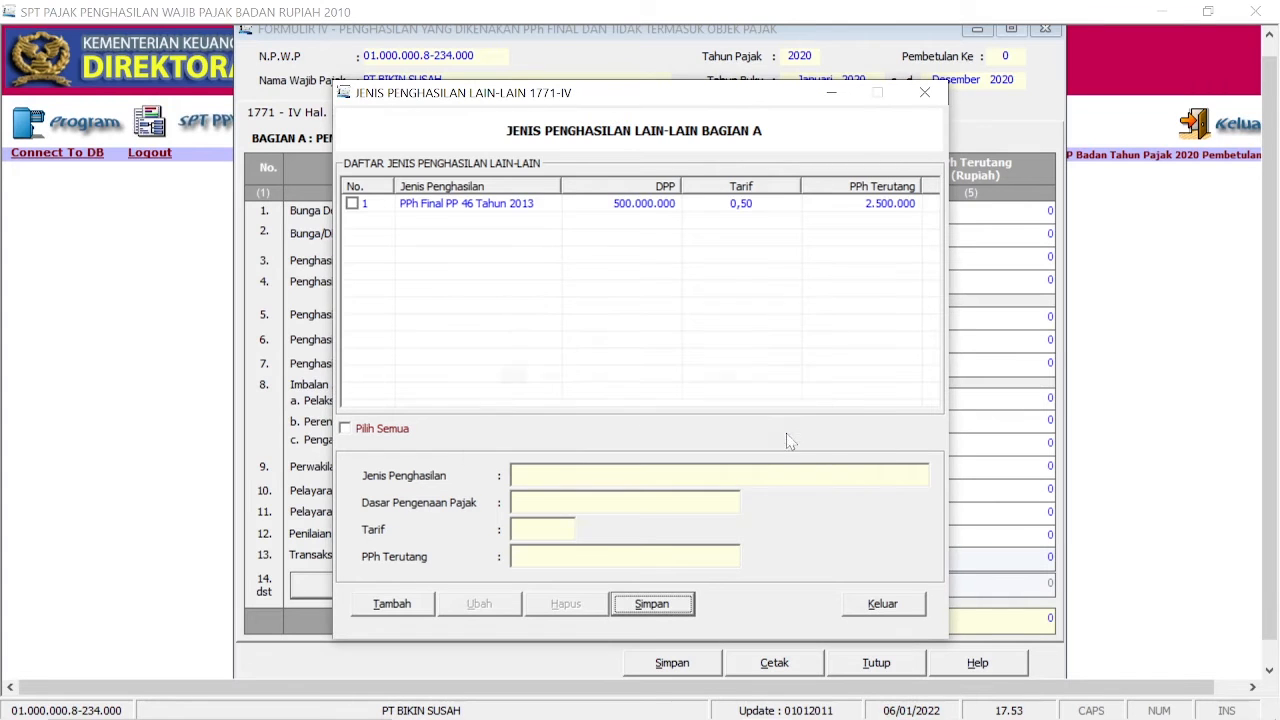
{"action": "left_click", "coordinate": [880, 605]}
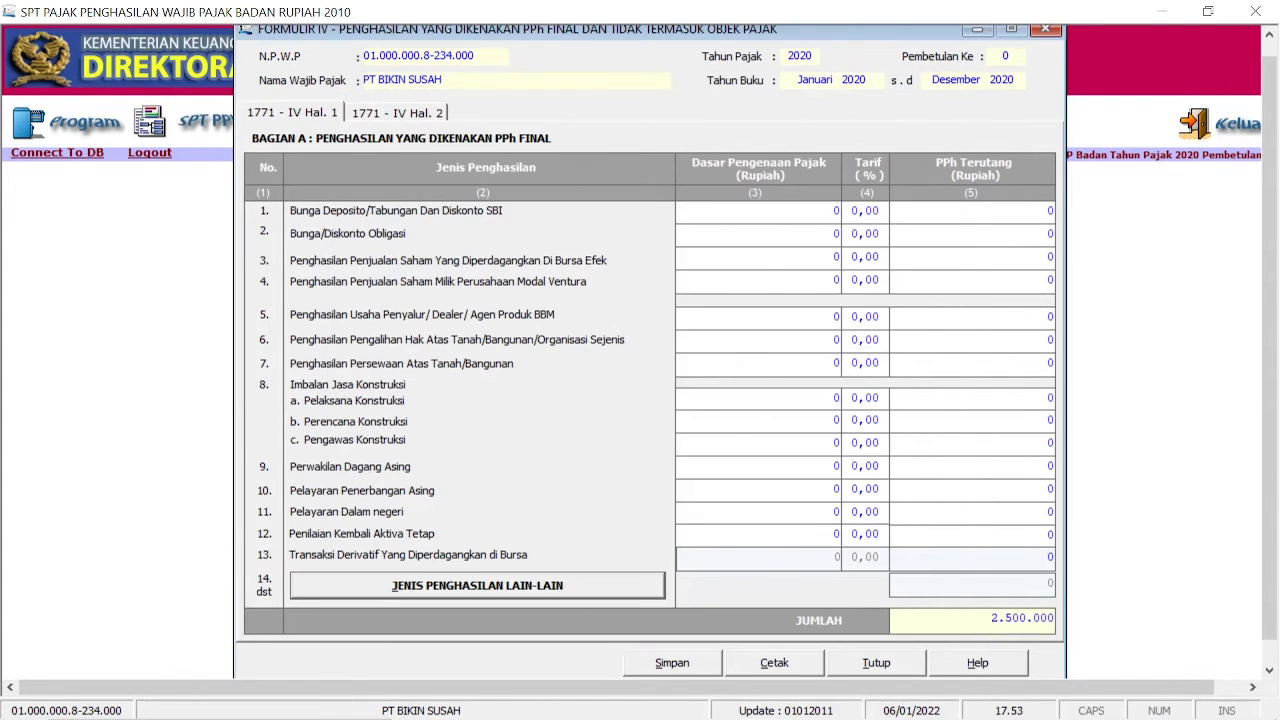
Step: Close form 1771-IV, saving its data
{"action": "left_click", "coordinate": [437, 115]}
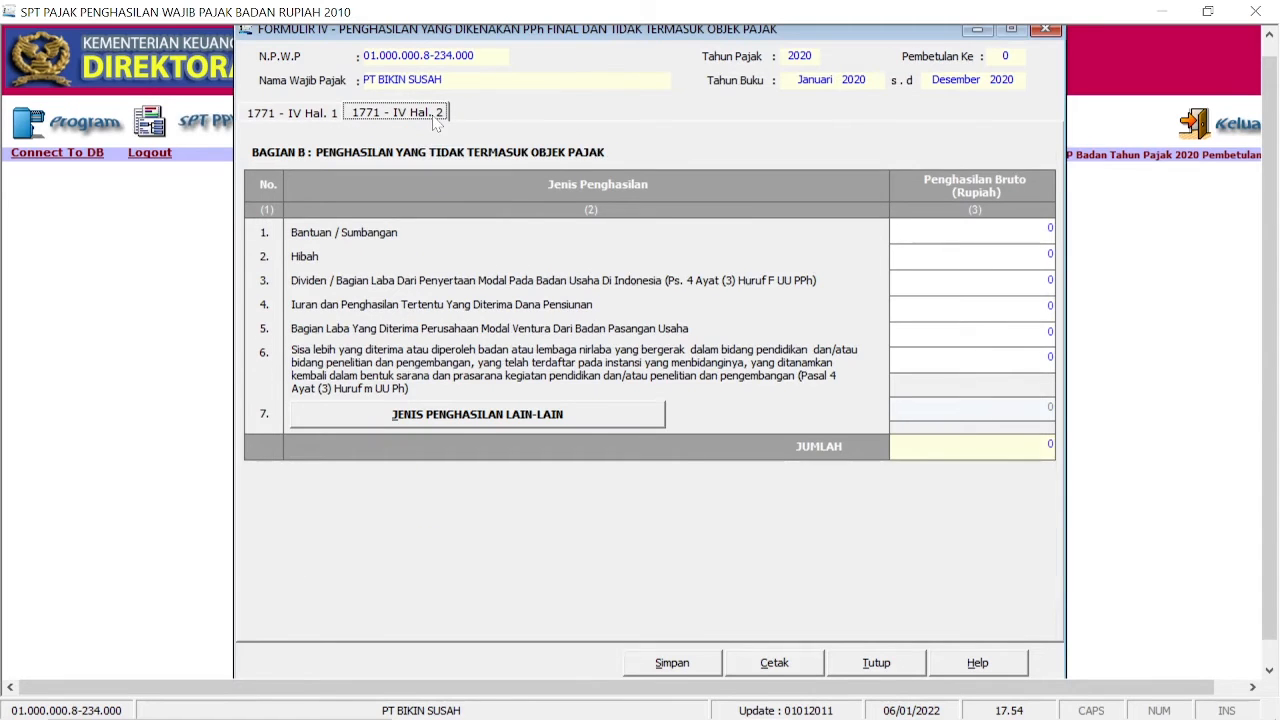
{"action": "left_click", "coordinate": [866, 668]}
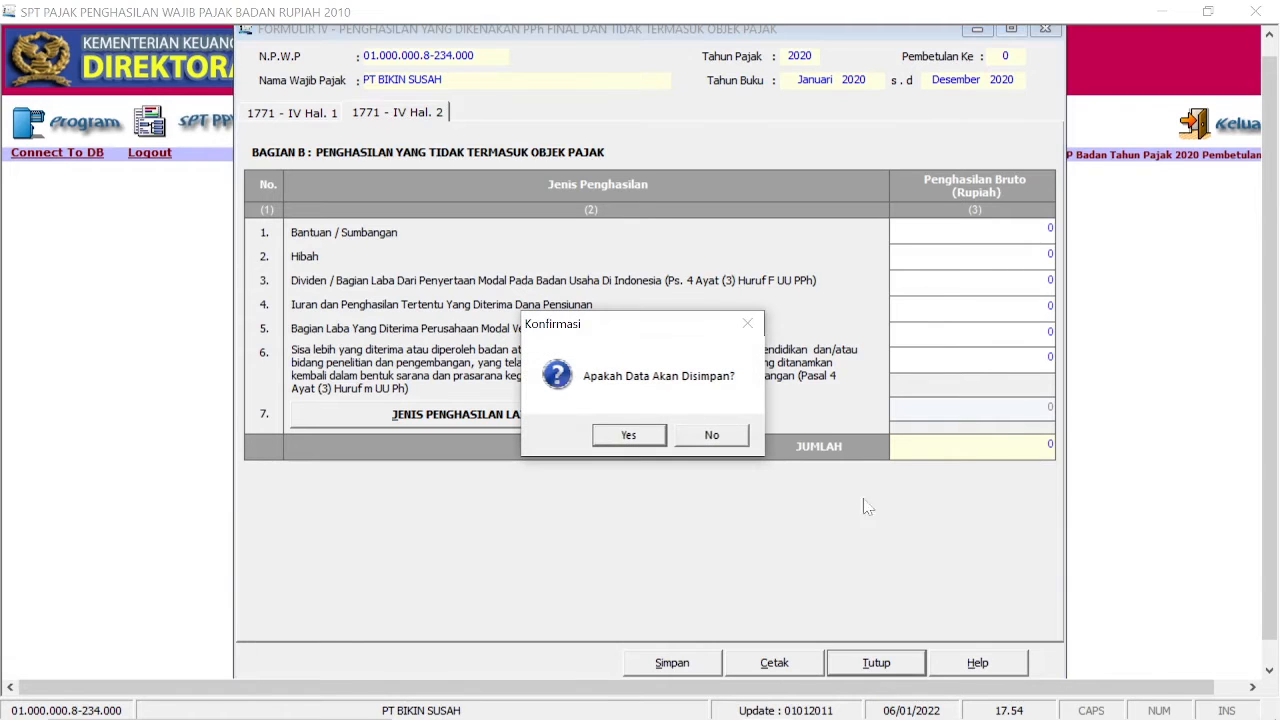
{"action": "left_click", "coordinate": [627, 438]}
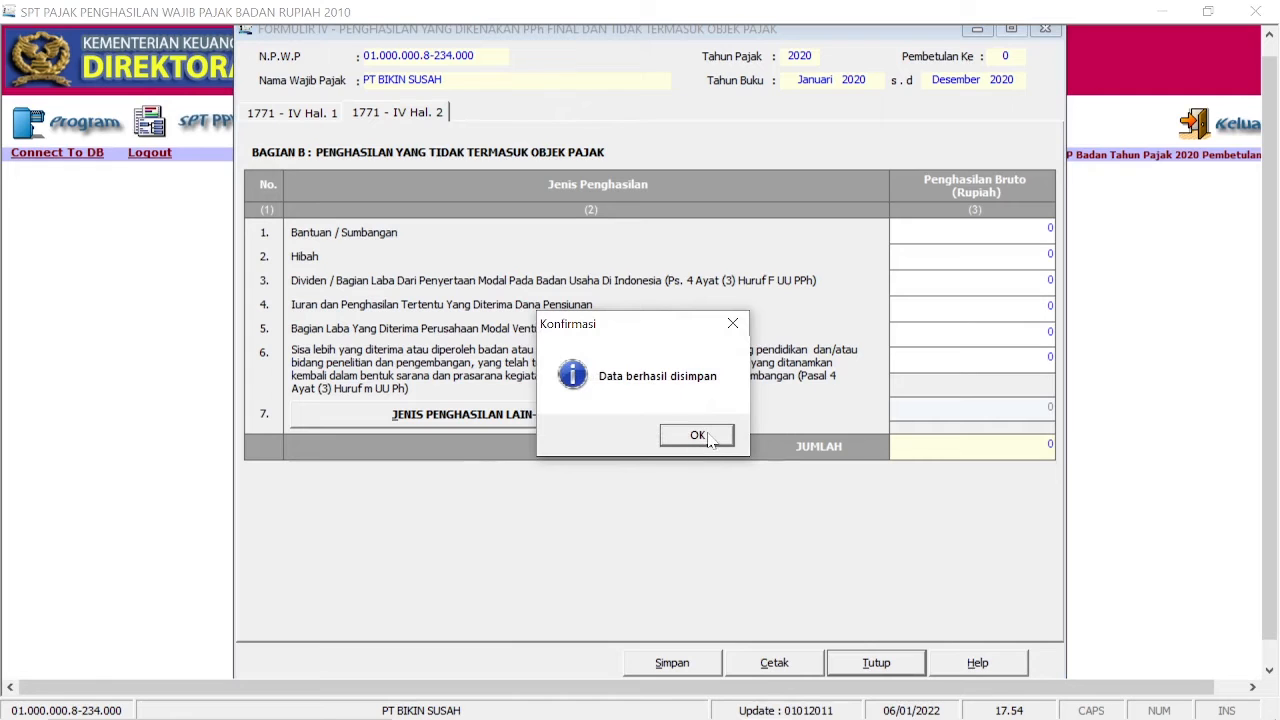
{"action": "left_click", "coordinate": [697, 436]}
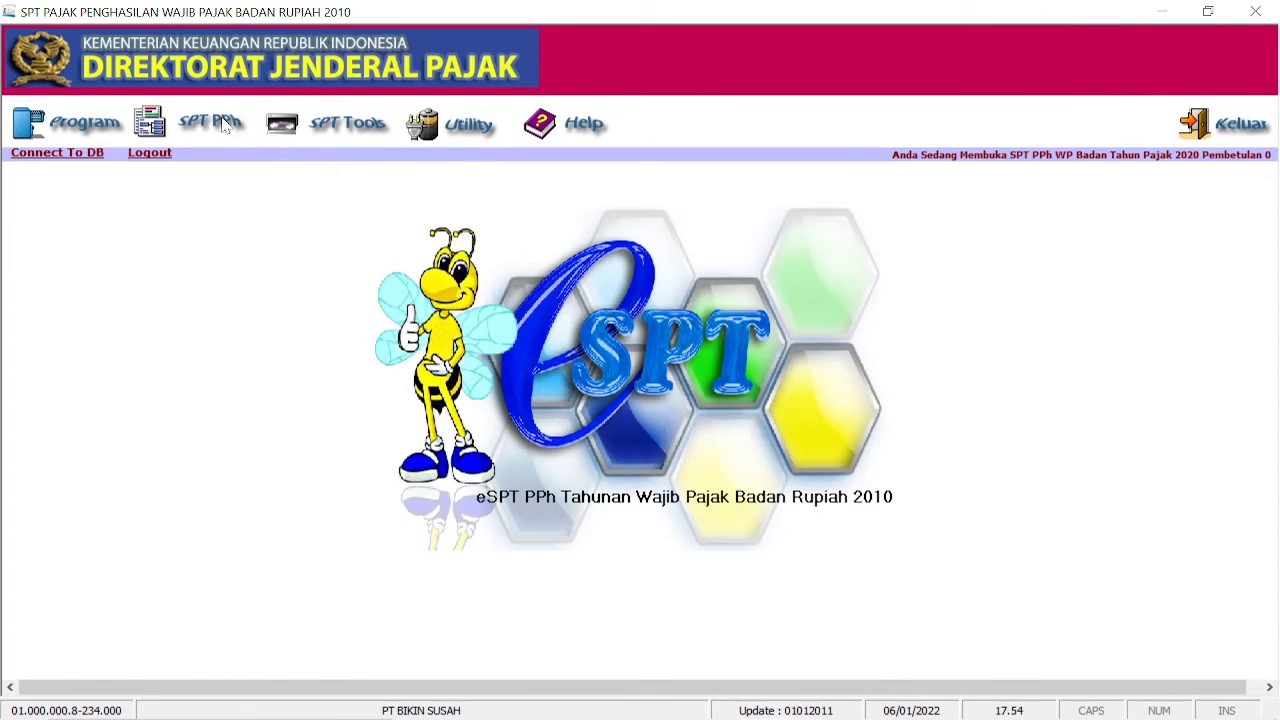
Step: Close the empty form 1771-III and open form 1771-II for the cost breakdown
{"action": "left_click", "coordinate": [225, 123]}
{"action": "mouse_move", "coordinate": [243, 181]}
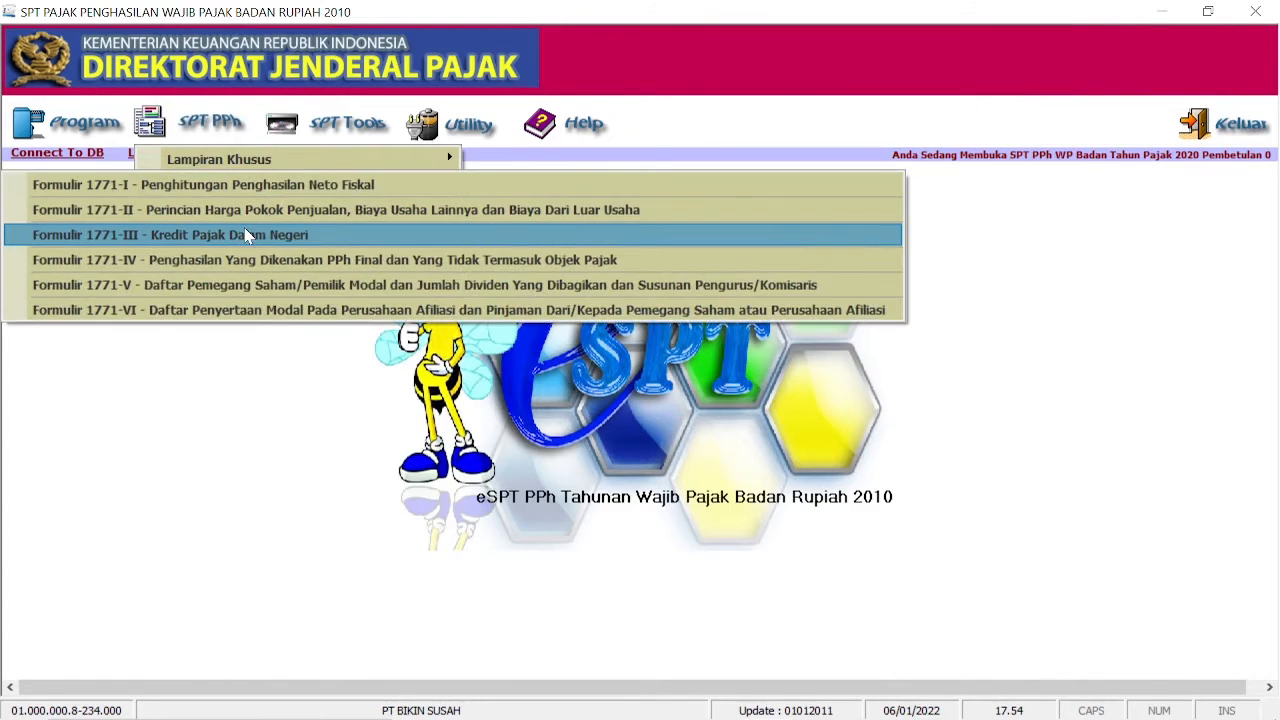
{"action": "left_click", "coordinate": [246, 235]}
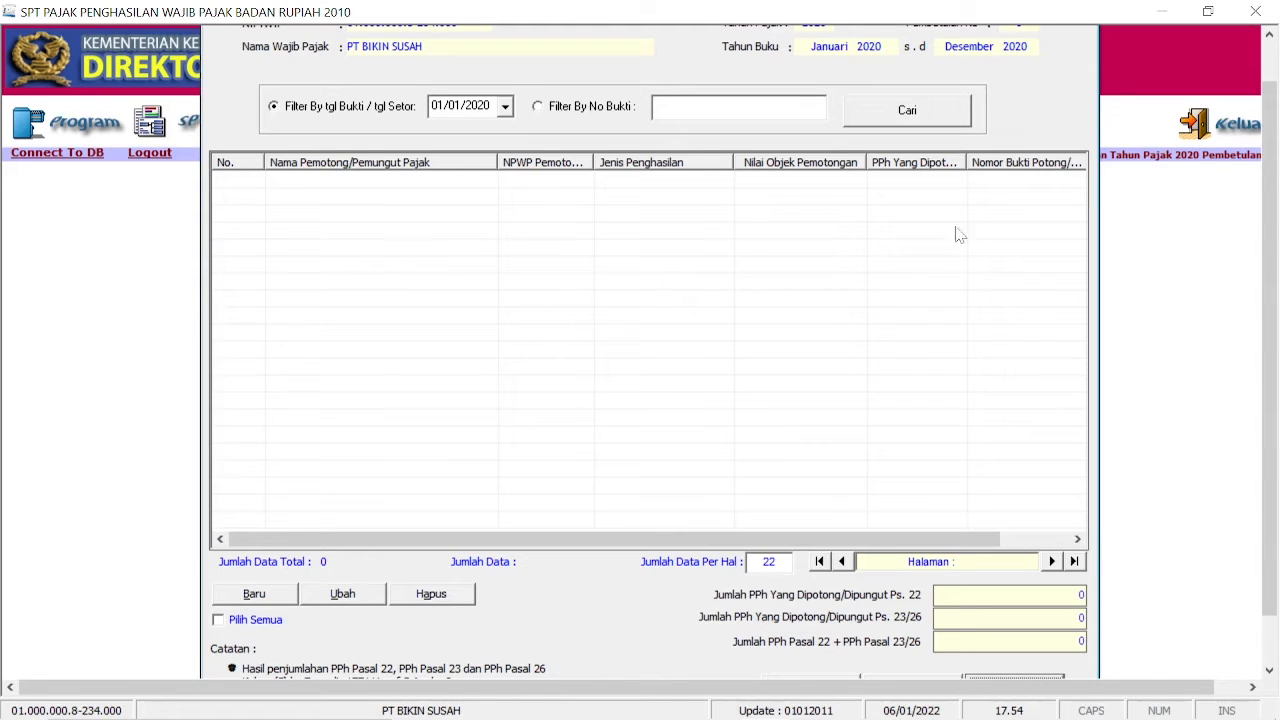
{"action": "left_click_drag", "start_coordinate": [1268, 366], "coordinate": [1268, 414]}
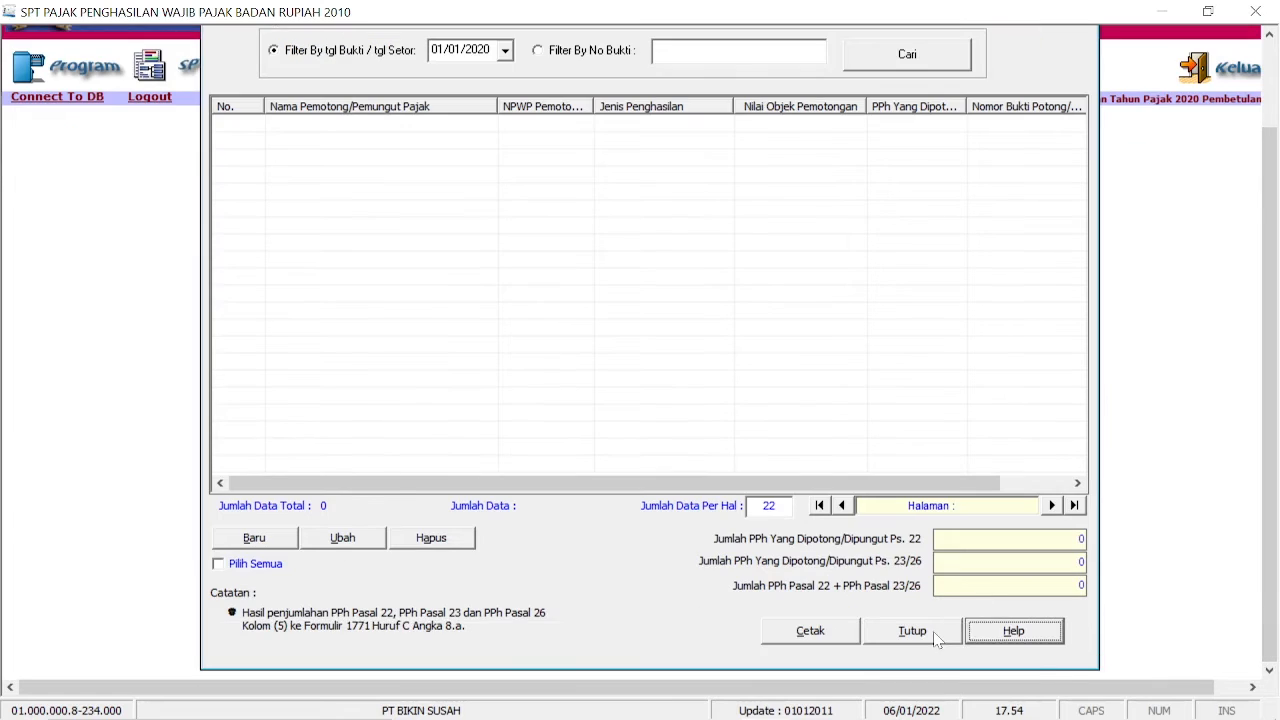
{"action": "left_click", "coordinate": [912, 631]}
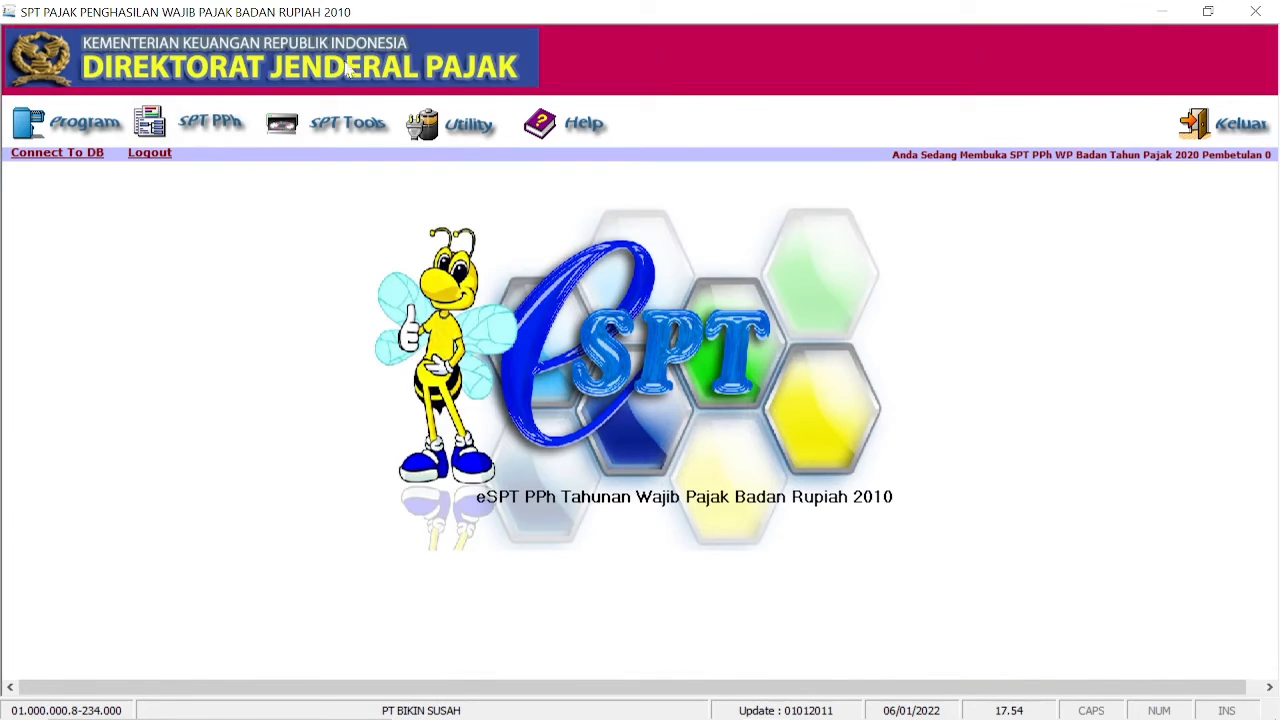
{"action": "left_click", "coordinate": [205, 130]}
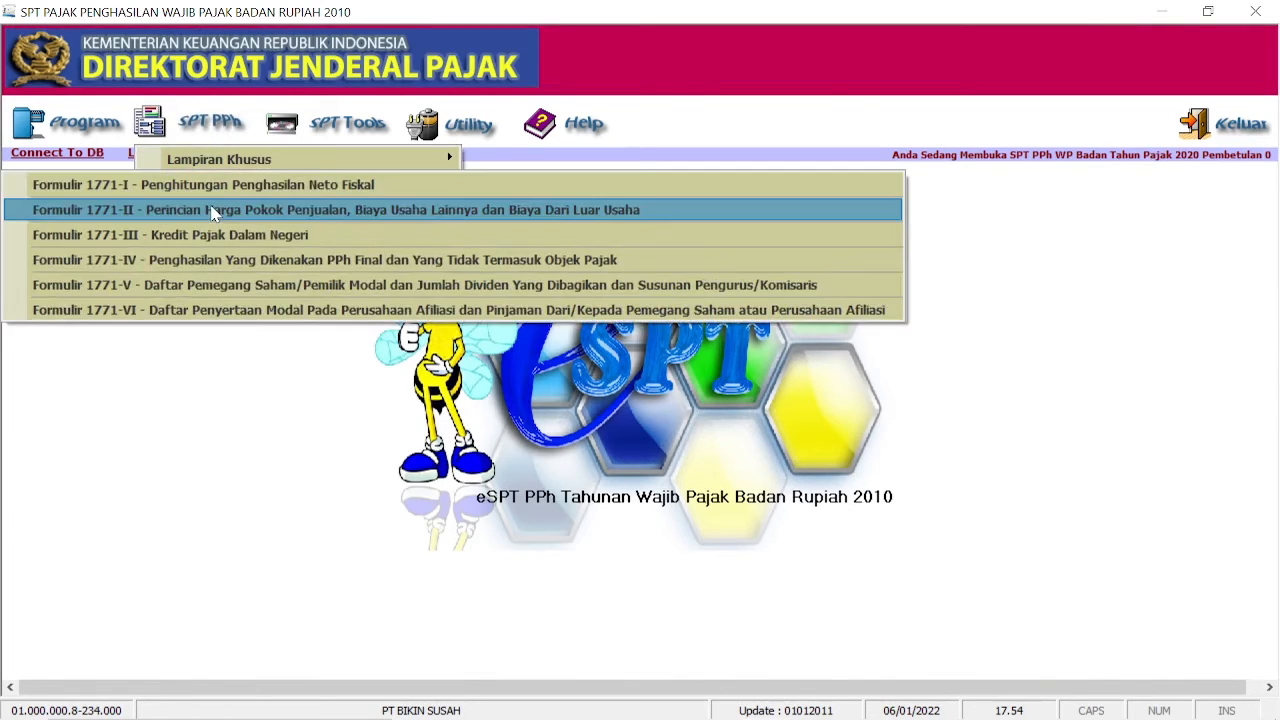
{"action": "left_click", "coordinate": [214, 209]}
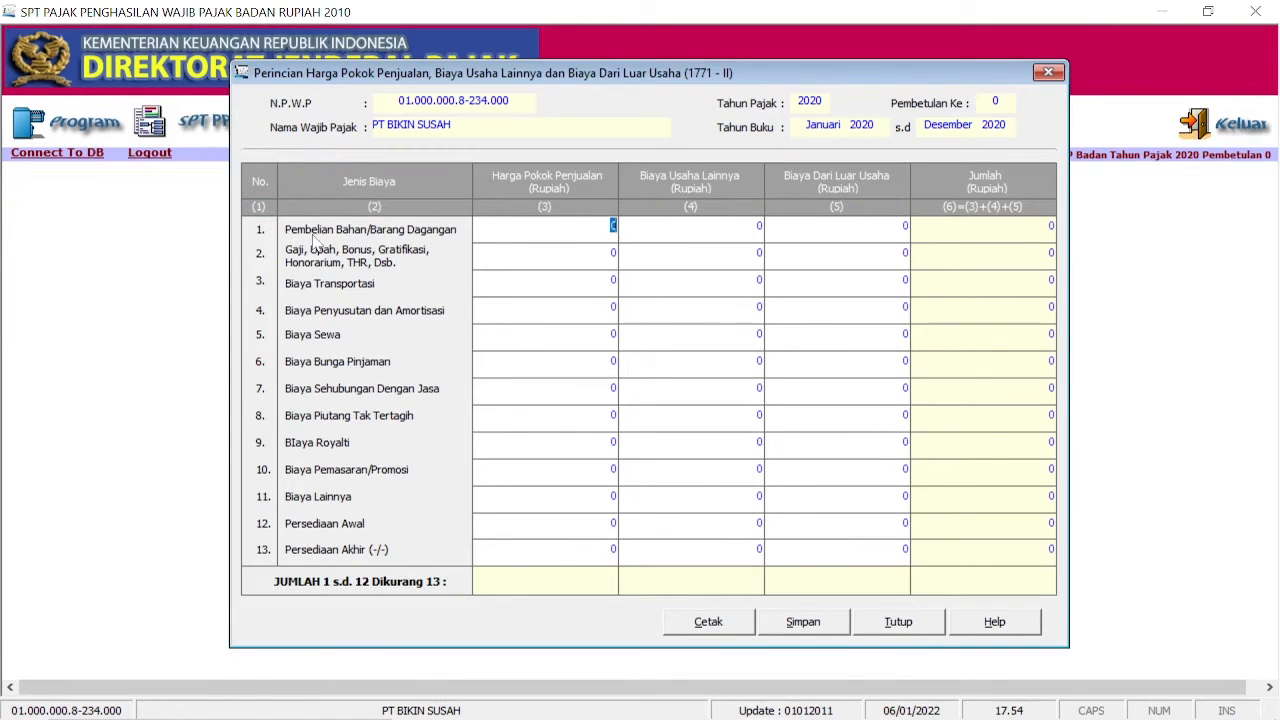
Step: Copy the 335.000.000 purchases figure from the income statement PDF into form 1771-II
{"action": "mouse_move", "coordinate": [649, 718]}
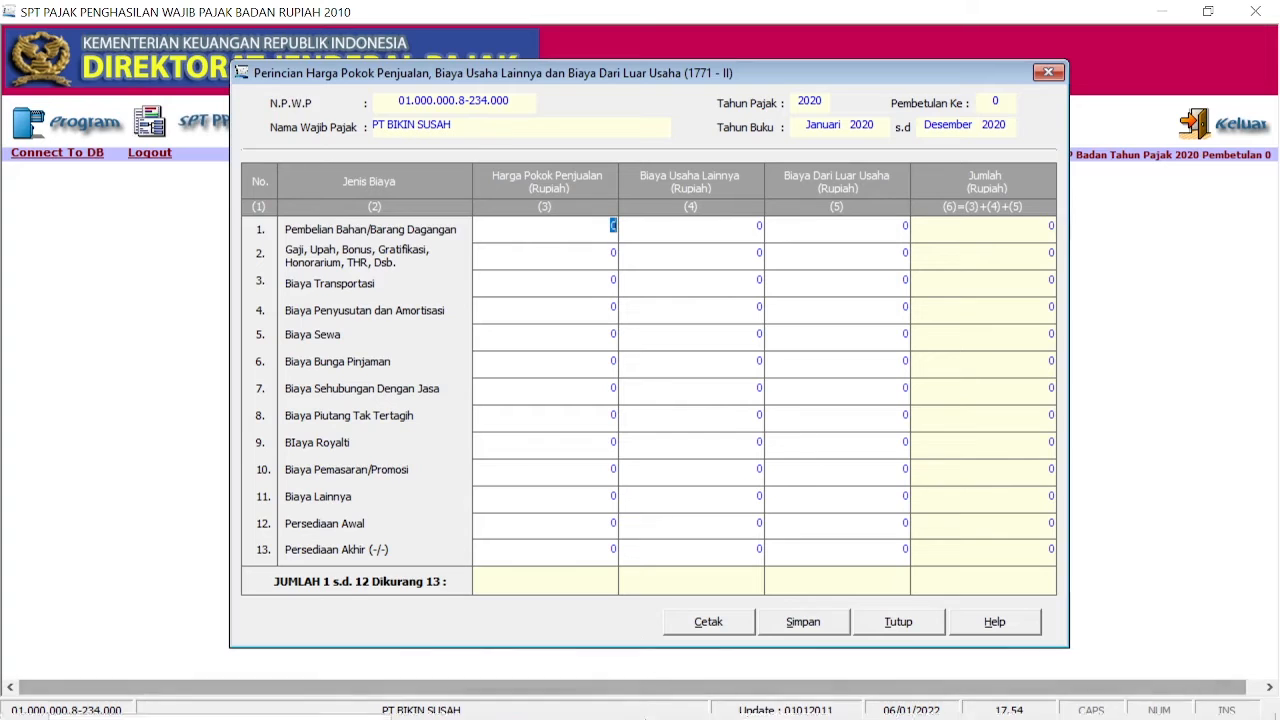
{"action": "left_click", "coordinate": [715, 700]}
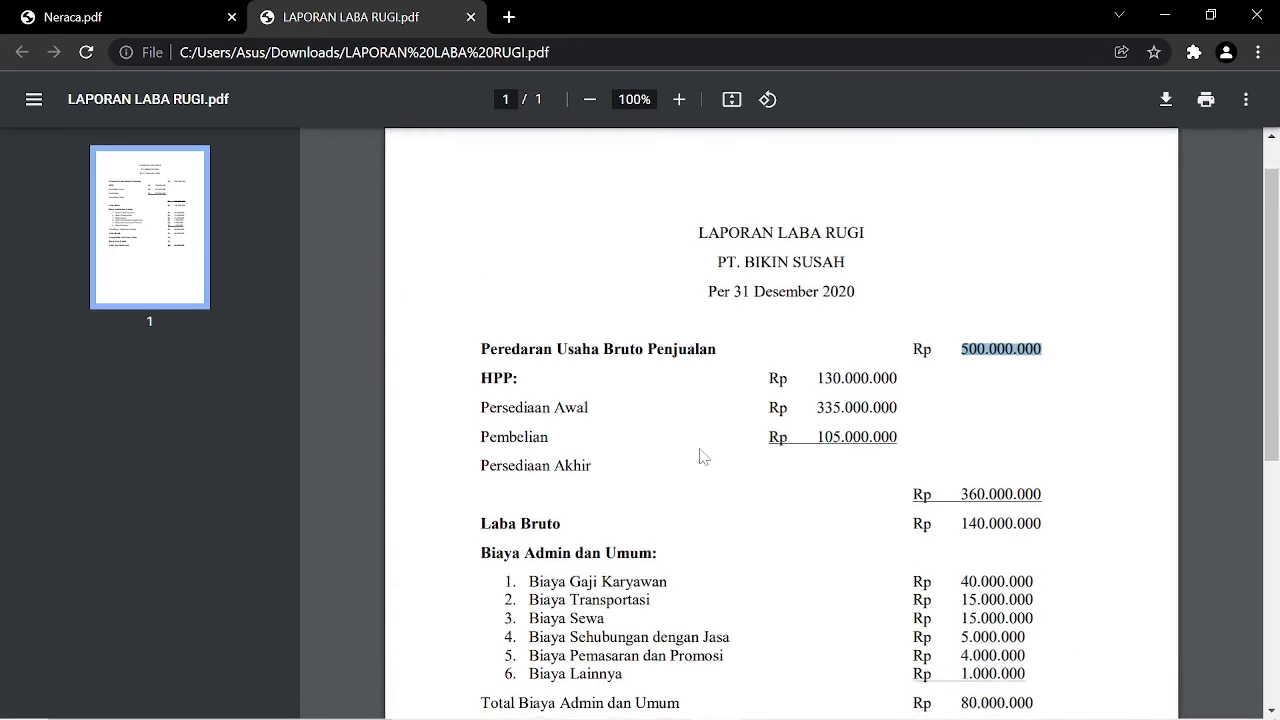
{"action": "scroll", "coordinate": [697, 451], "scroll_direction": "down", "scroll_amount": 1}
{"action": "left_click_drag", "start_coordinate": [817, 311], "coordinate": [898, 311]}
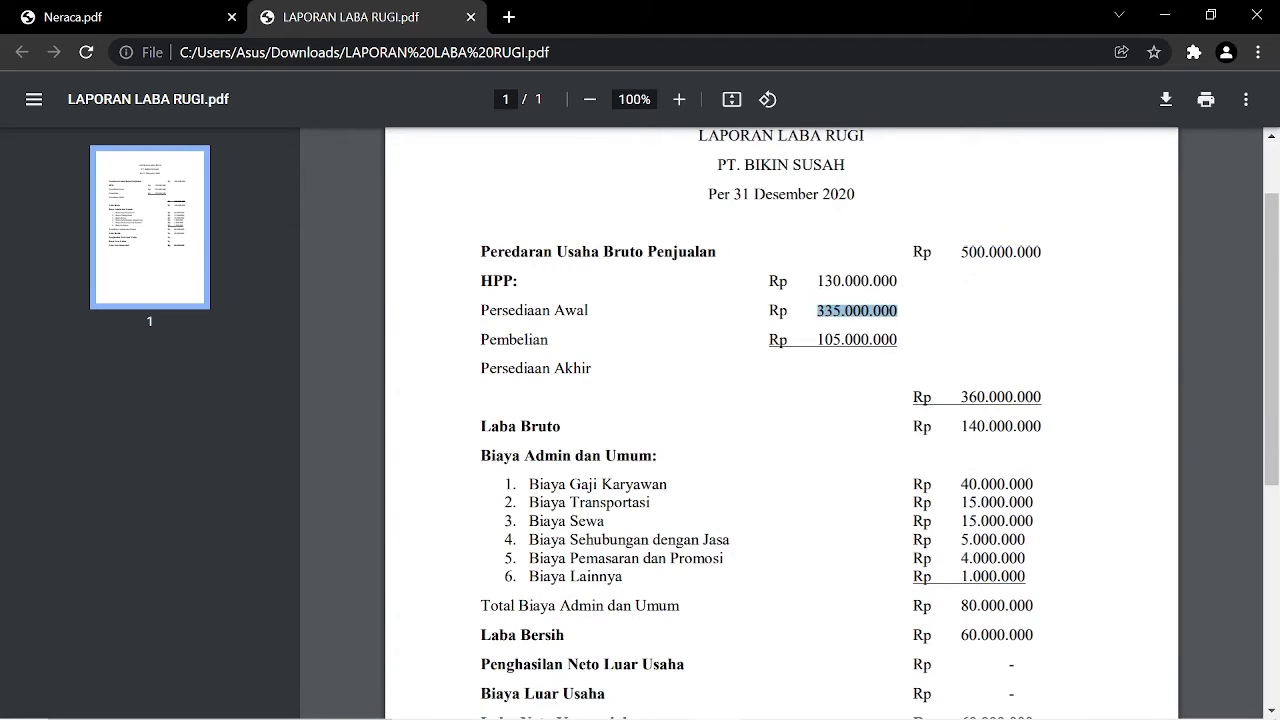
{"action": "left_click", "coordinate": [764, 702]}
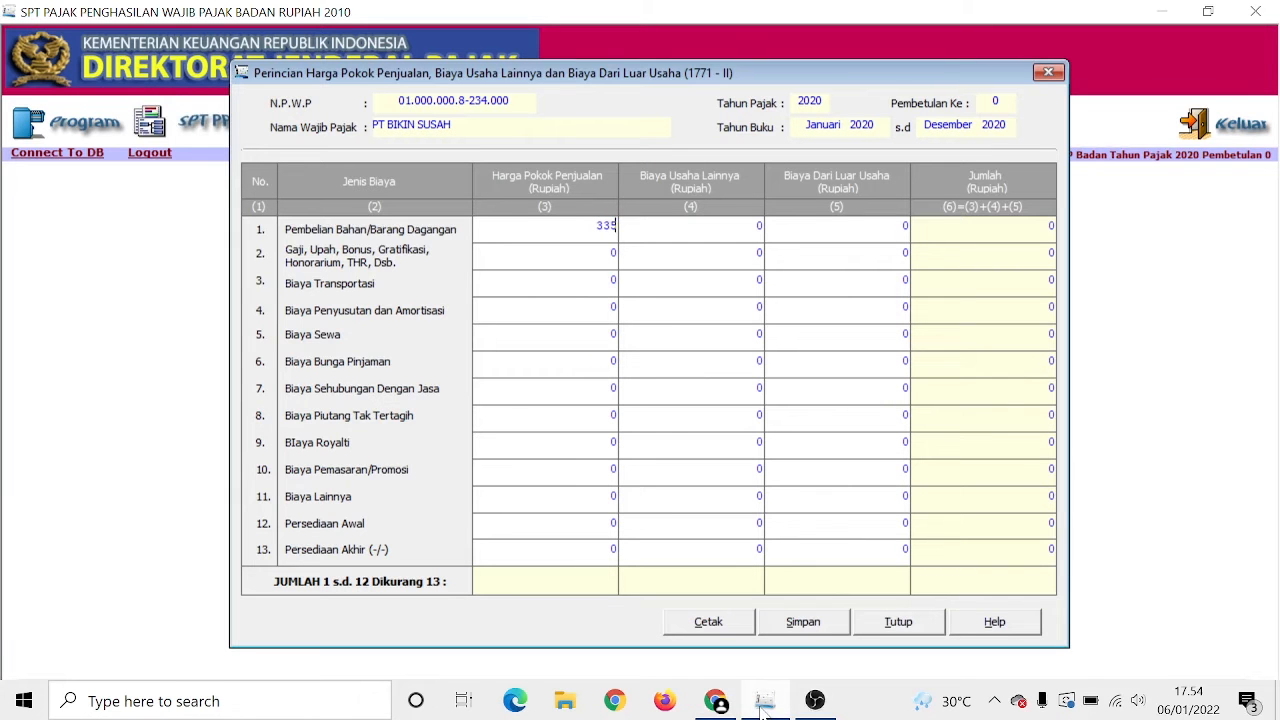
{"action": "type", "text": "335000000"}
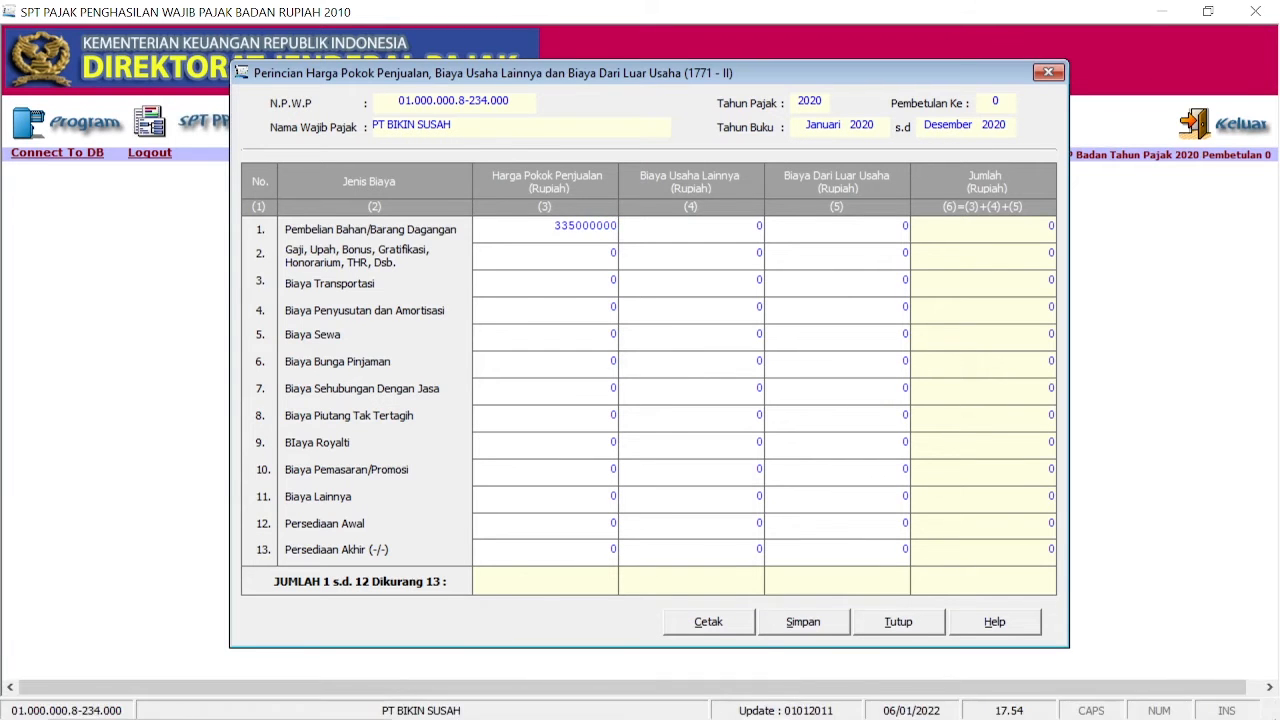
{"action": "double_click", "coordinate": [612, 523]}
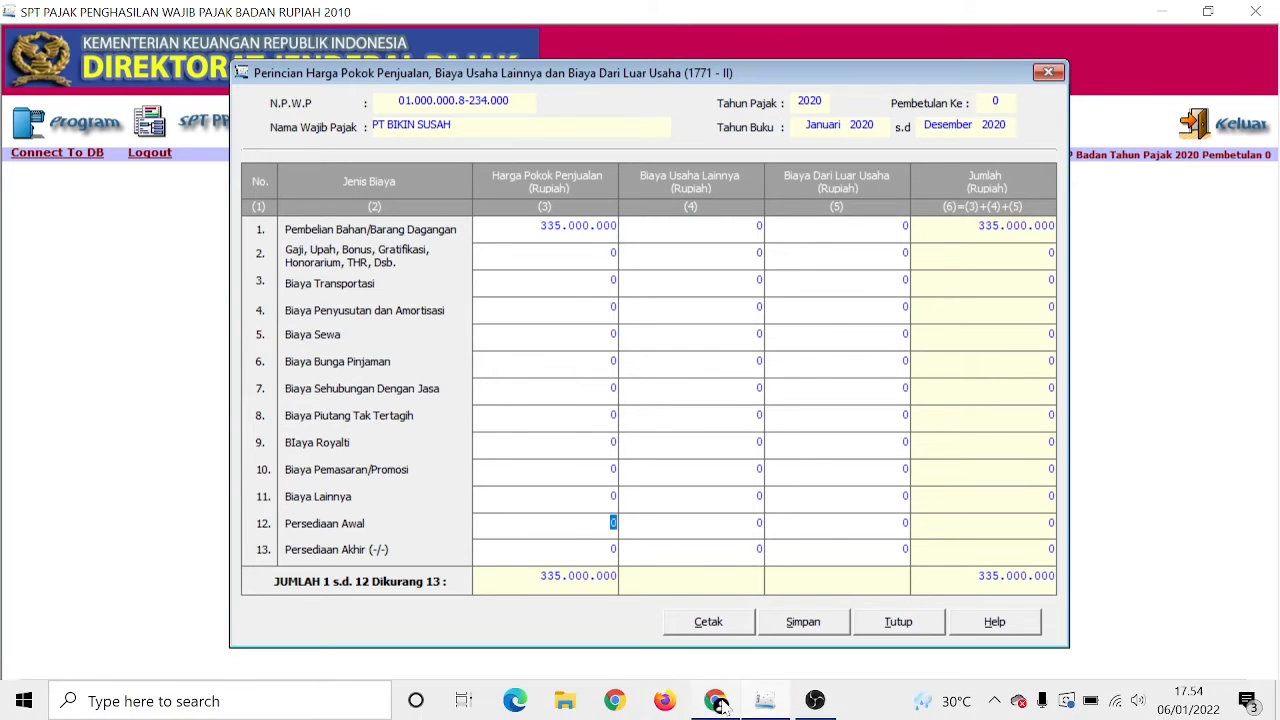
Step: Enter opening inventory 130.000.000 and purchases 105.000.000 in the cost of goods sold rows
{"action": "left_click", "coordinate": [721, 703]}
{"action": "left_click_drag", "start_coordinate": [818, 281], "coordinate": [898, 281]}
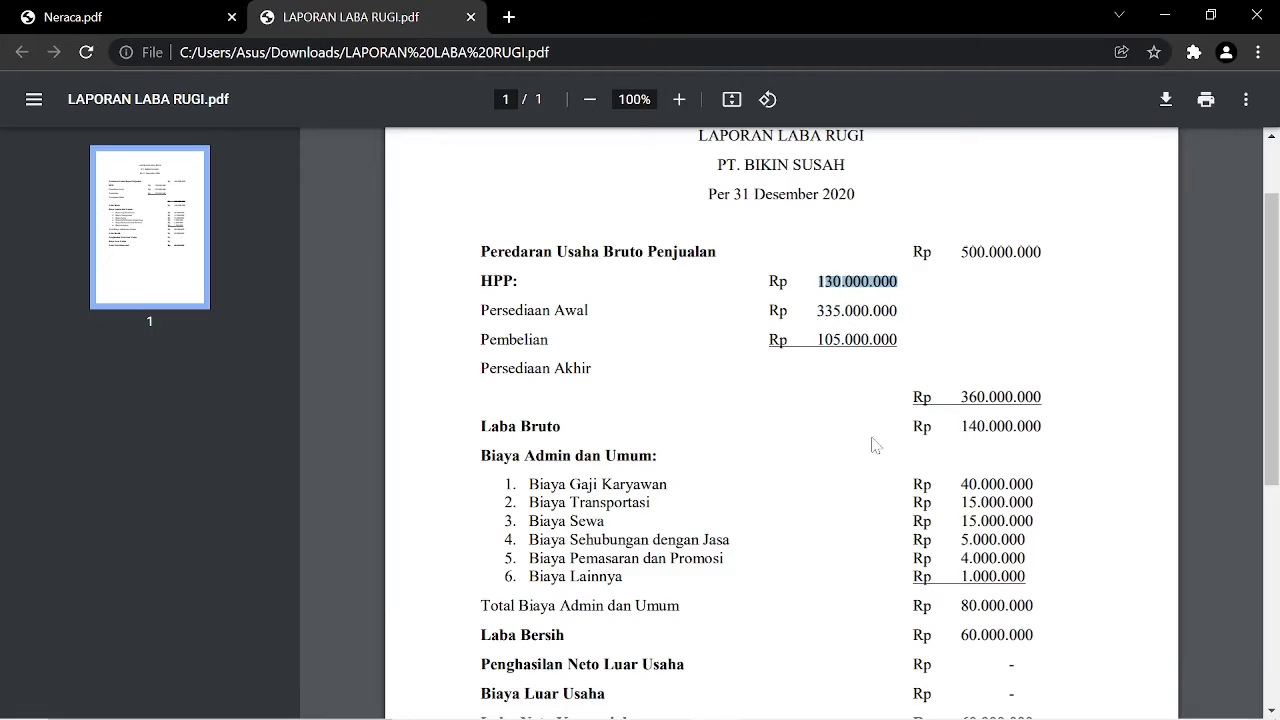
{"action": "left_click", "coordinate": [764, 703]}
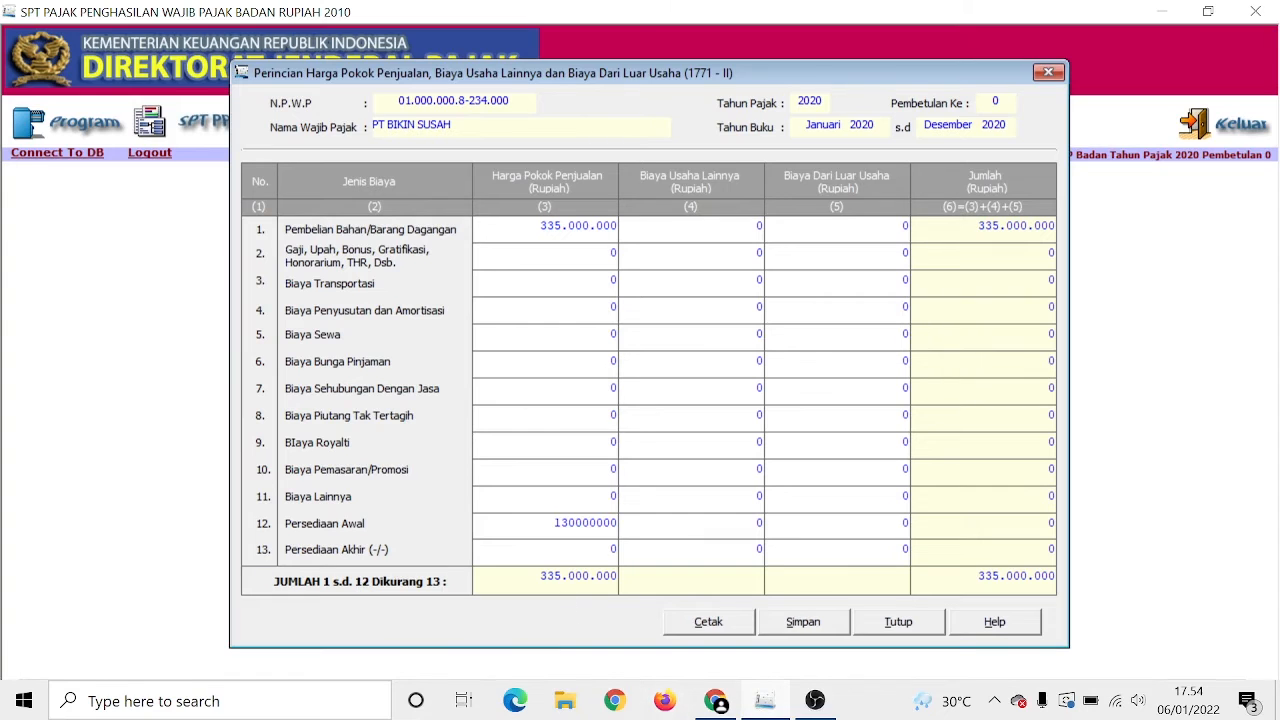
{"action": "key", "text": "Return"}
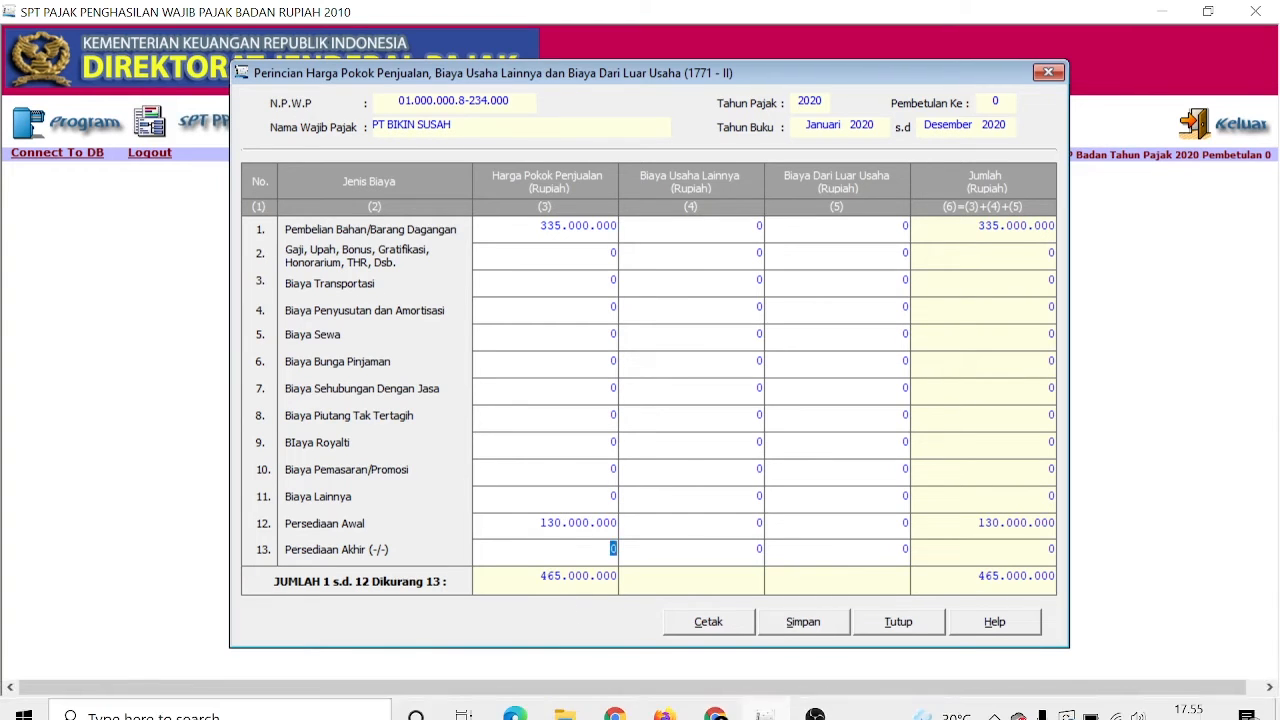
{"action": "left_click", "coordinate": [716, 703]}
{"action": "left_click_drag", "start_coordinate": [818, 340], "coordinate": [898, 340]}
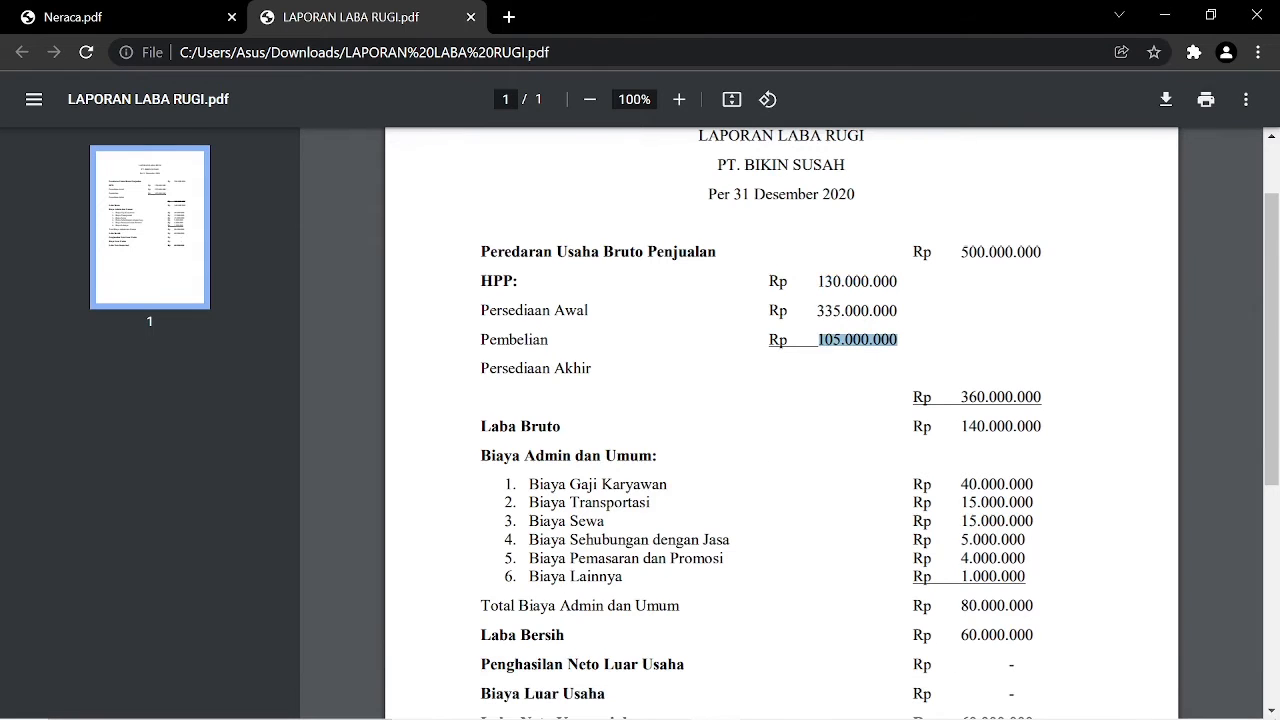
{"action": "left_click", "coordinate": [765, 702]}
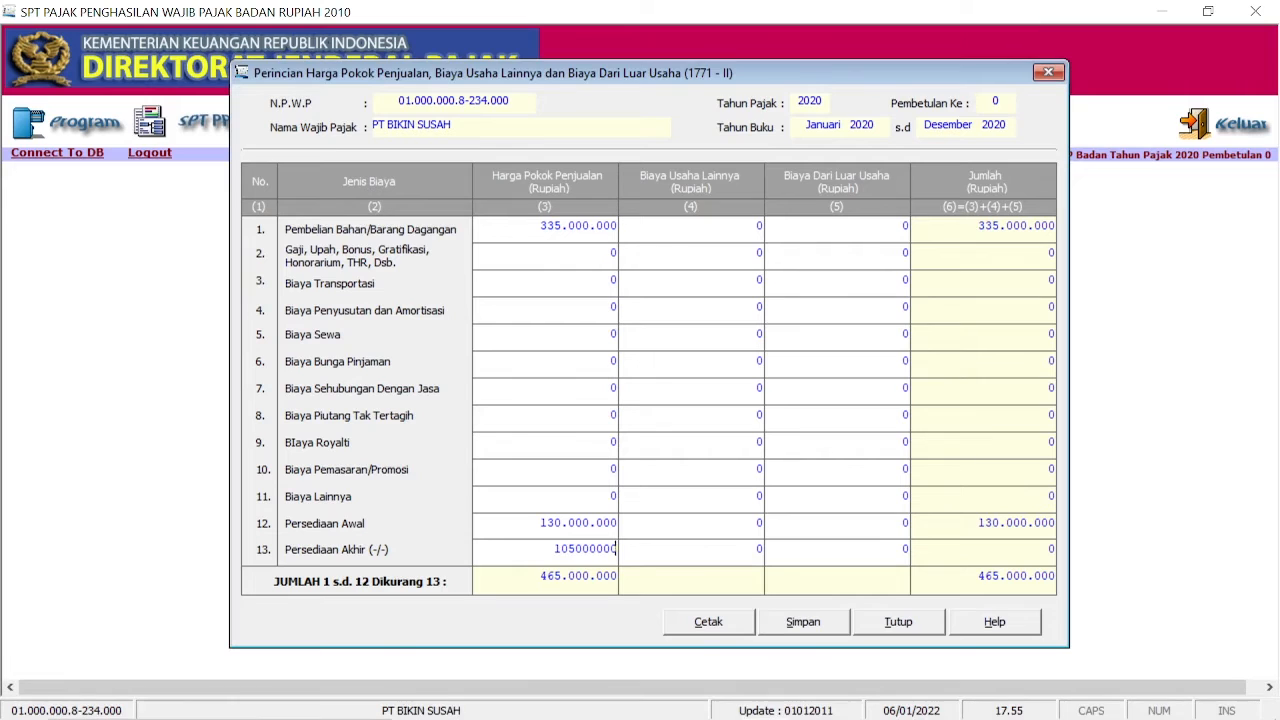
{"action": "left_click", "coordinate": [757, 252]}
Step: Enter the 40.000.000 salary cost as the first other operating expense
{"action": "left_click", "coordinate": [716, 702]}
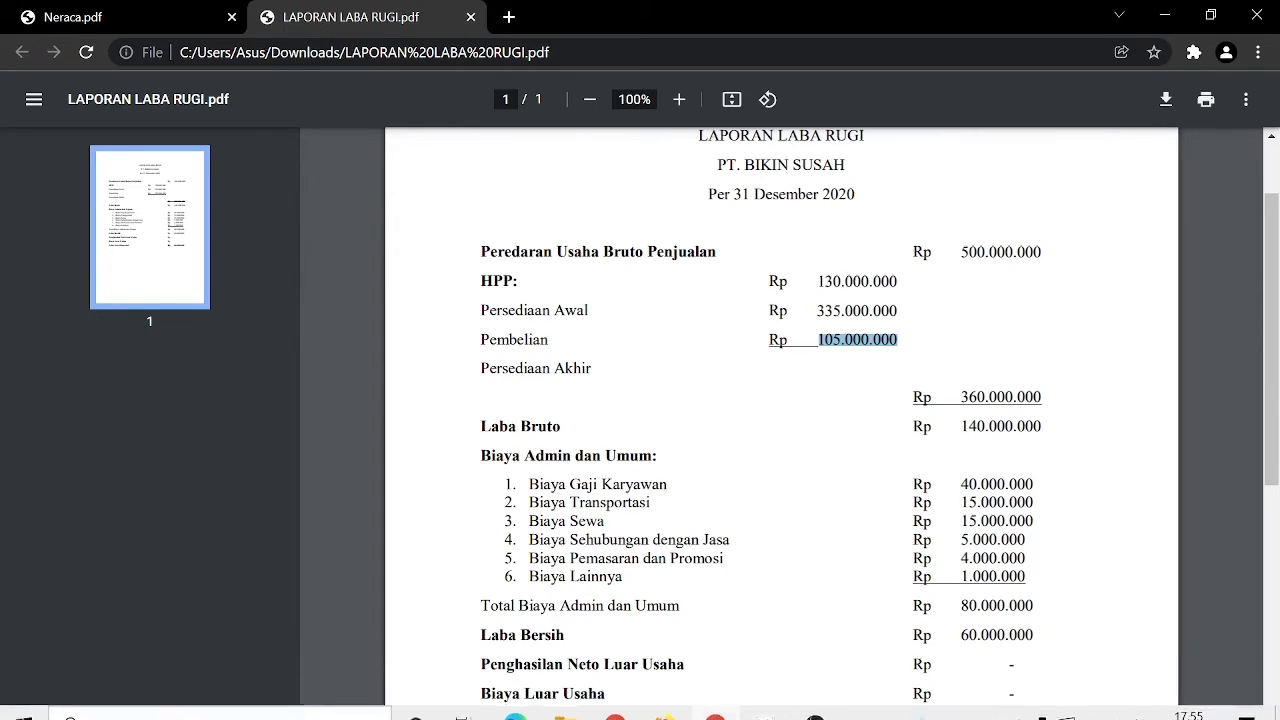
{"action": "left_click_drag", "start_coordinate": [960, 484], "coordinate": [1030, 503]}
{"action": "left_click", "coordinate": [1028, 504]}
{"action": "mouse_move", "coordinate": [834, 710]}
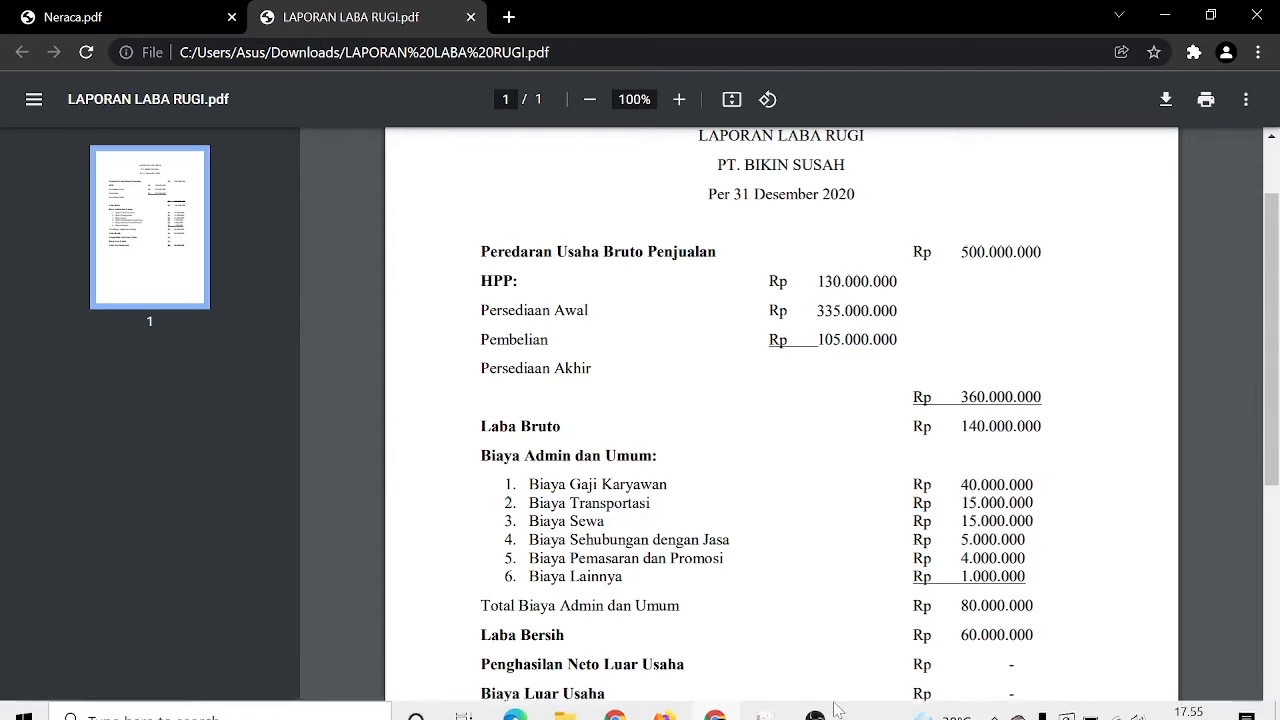
{"action": "left_click", "coordinate": [760, 707]}
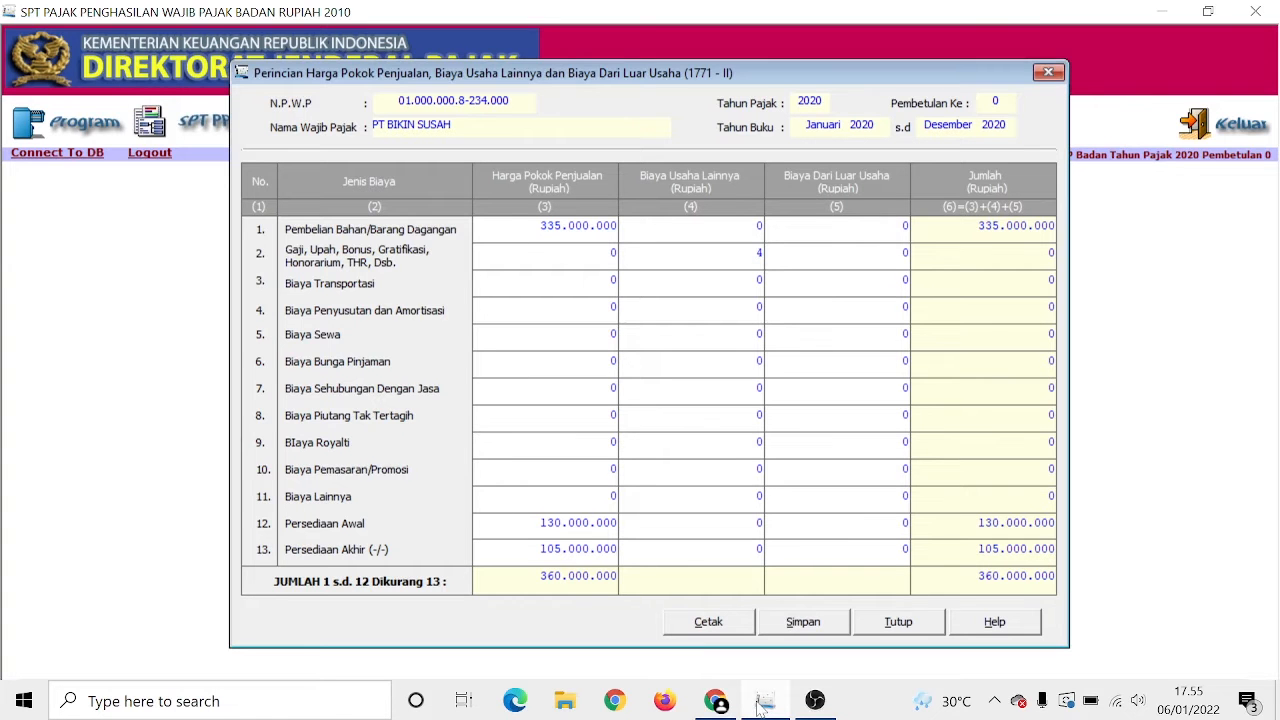
{"action": "type", "text": "40000000"}
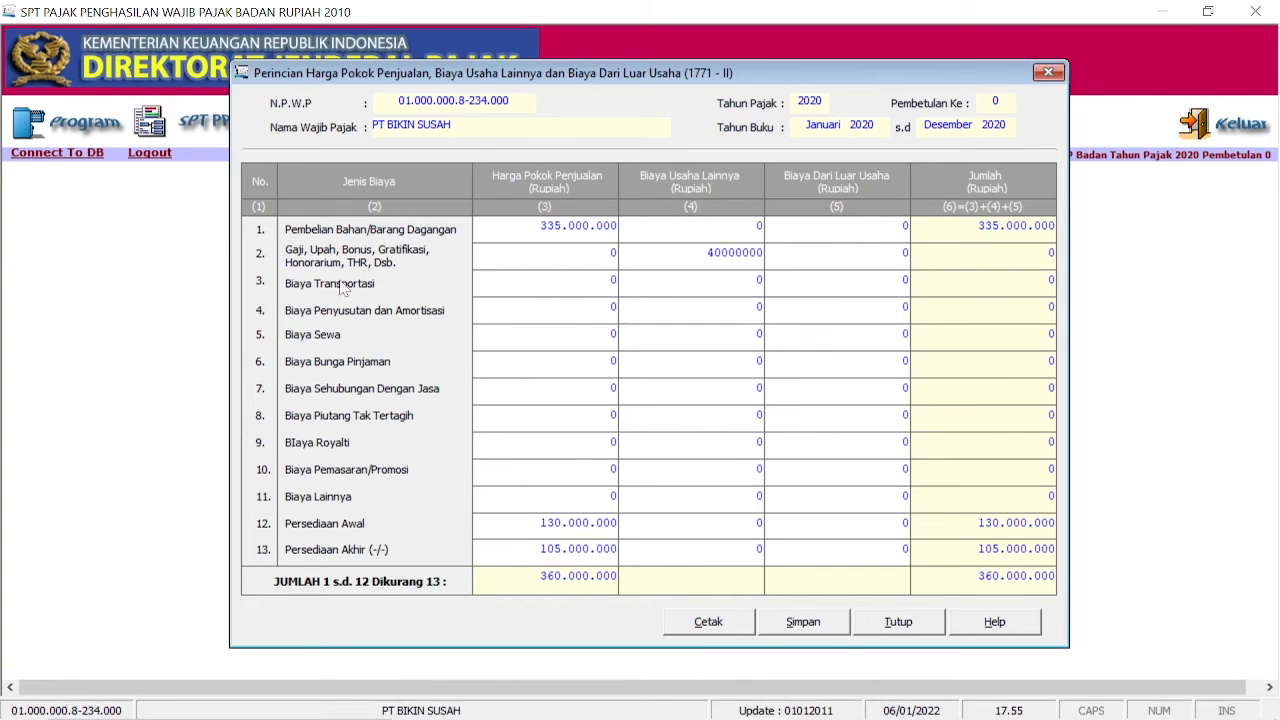
{"action": "double_click", "coordinate": [758, 280]}
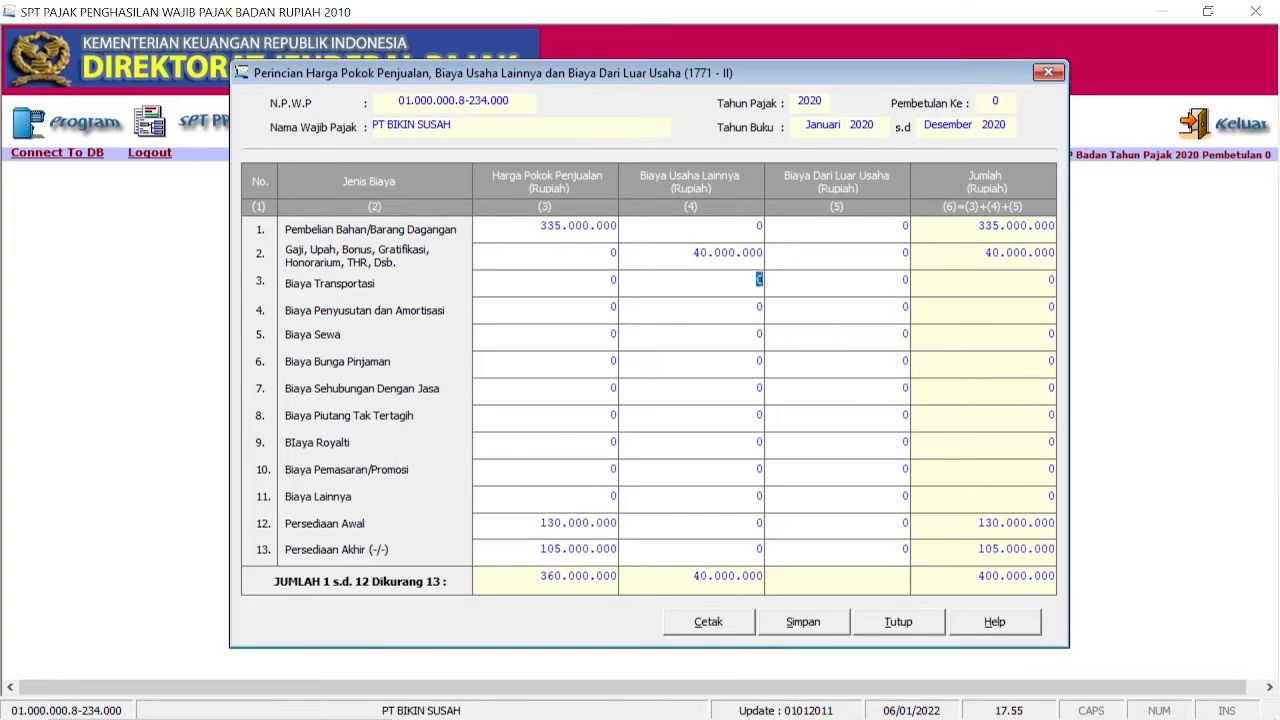
Step: Enter transport 15.000.000, rent 15.000.000 and service-related cost 5.000.000 in the next expense rows
{"action": "left_click", "coordinate": [716, 712]}
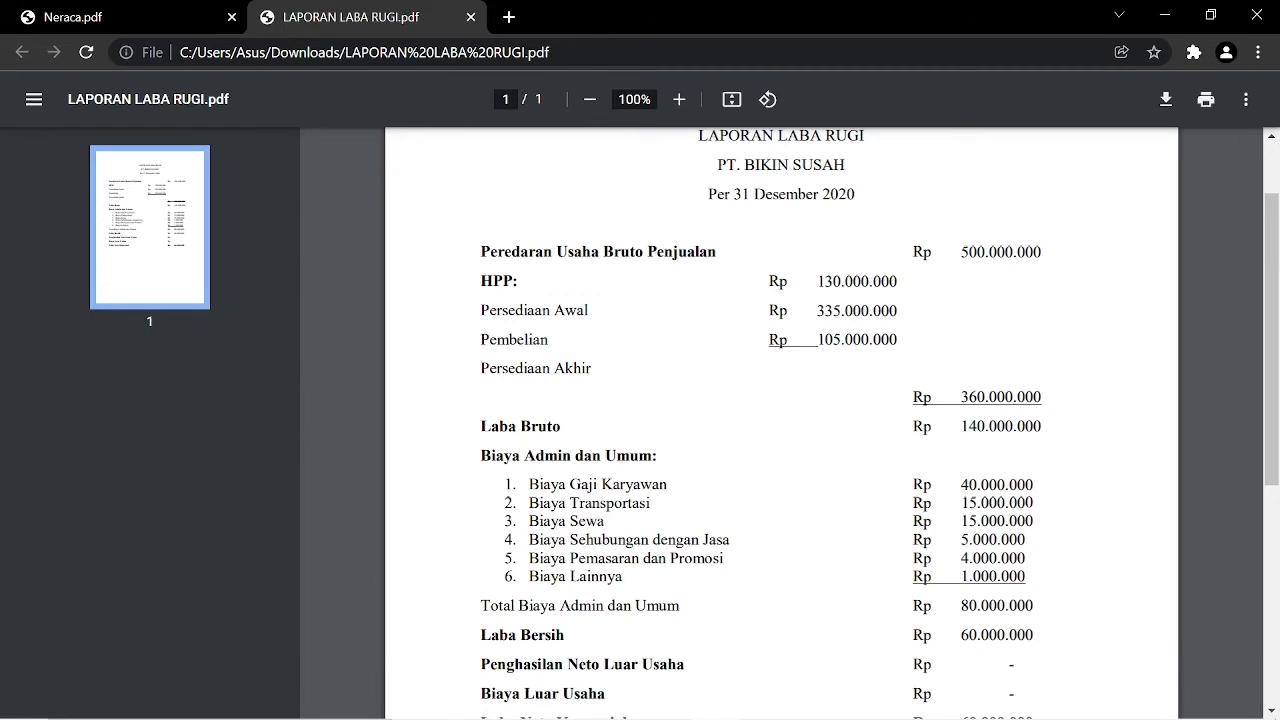
{"action": "left_click_drag", "start_coordinate": [963, 502], "coordinate": [1034, 521]}
{"action": "left_click", "coordinate": [766, 712]}
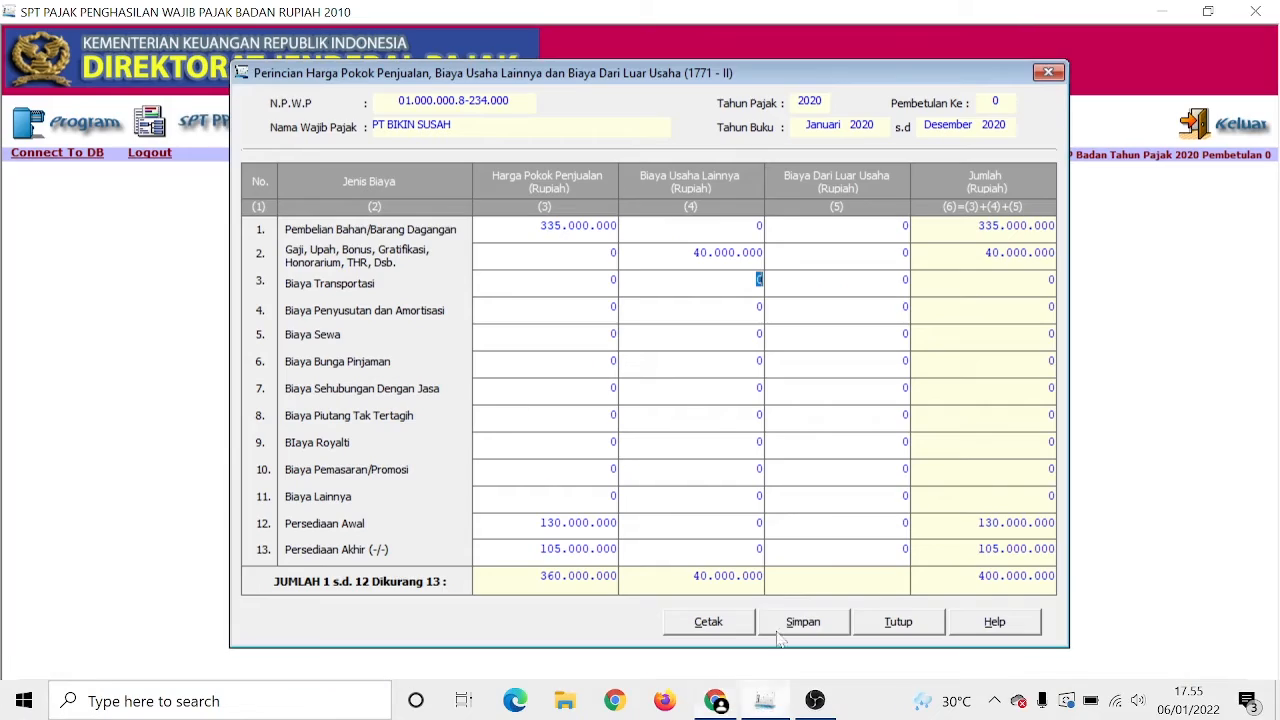
{"action": "type", "text": "15.000.000"}
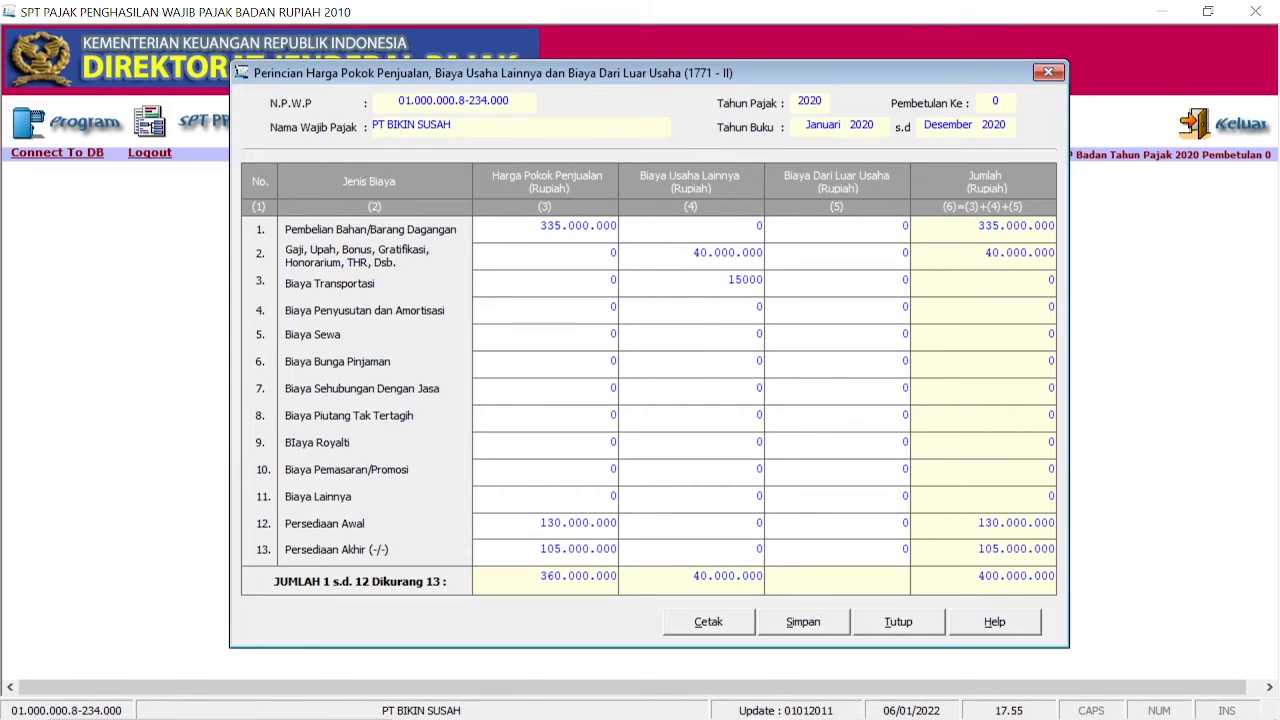
{"action": "key", "text": "Tab"}
{"action": "key", "text": "Tab"}
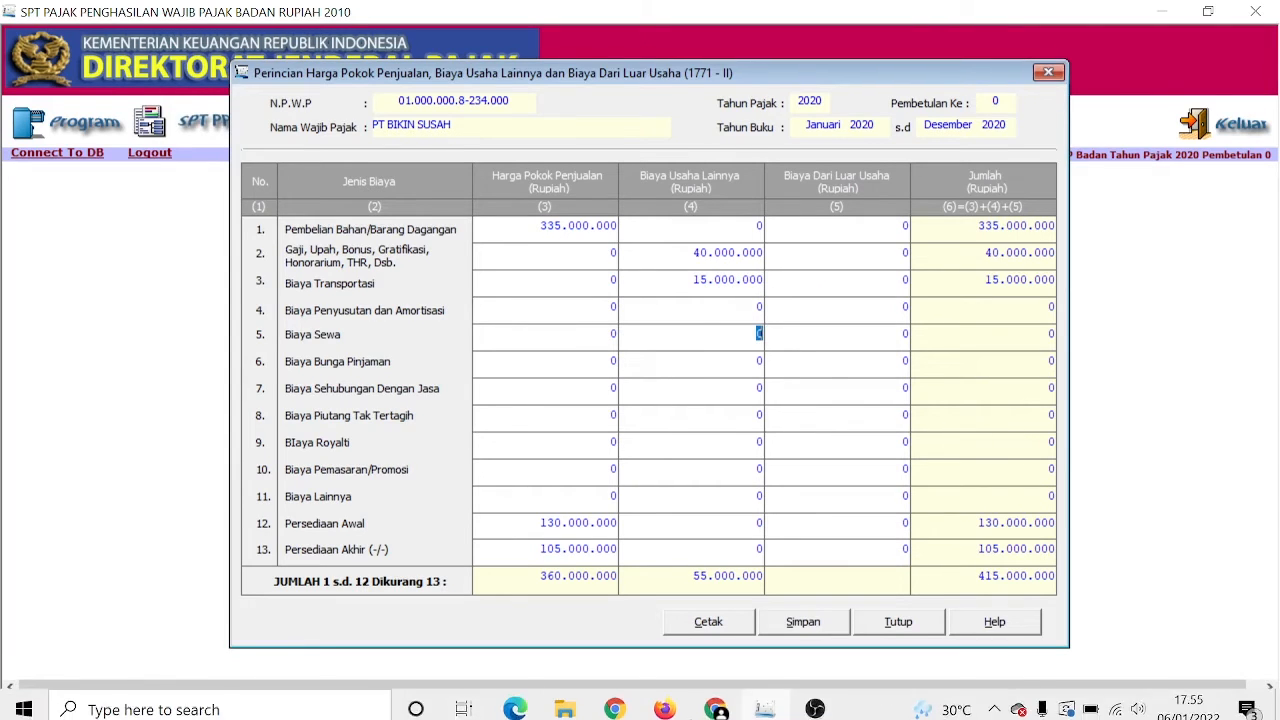
{"action": "left_click", "coordinate": [710, 703]}
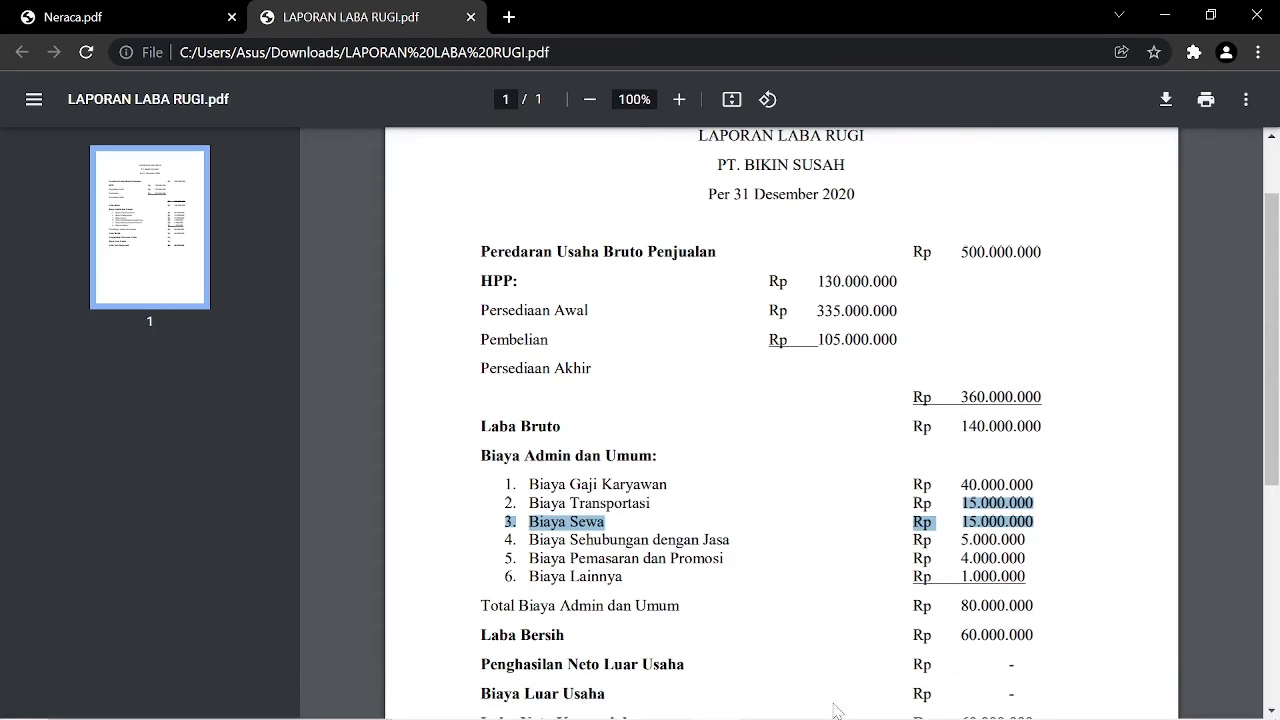
{"action": "left_click", "coordinate": [762, 704]}
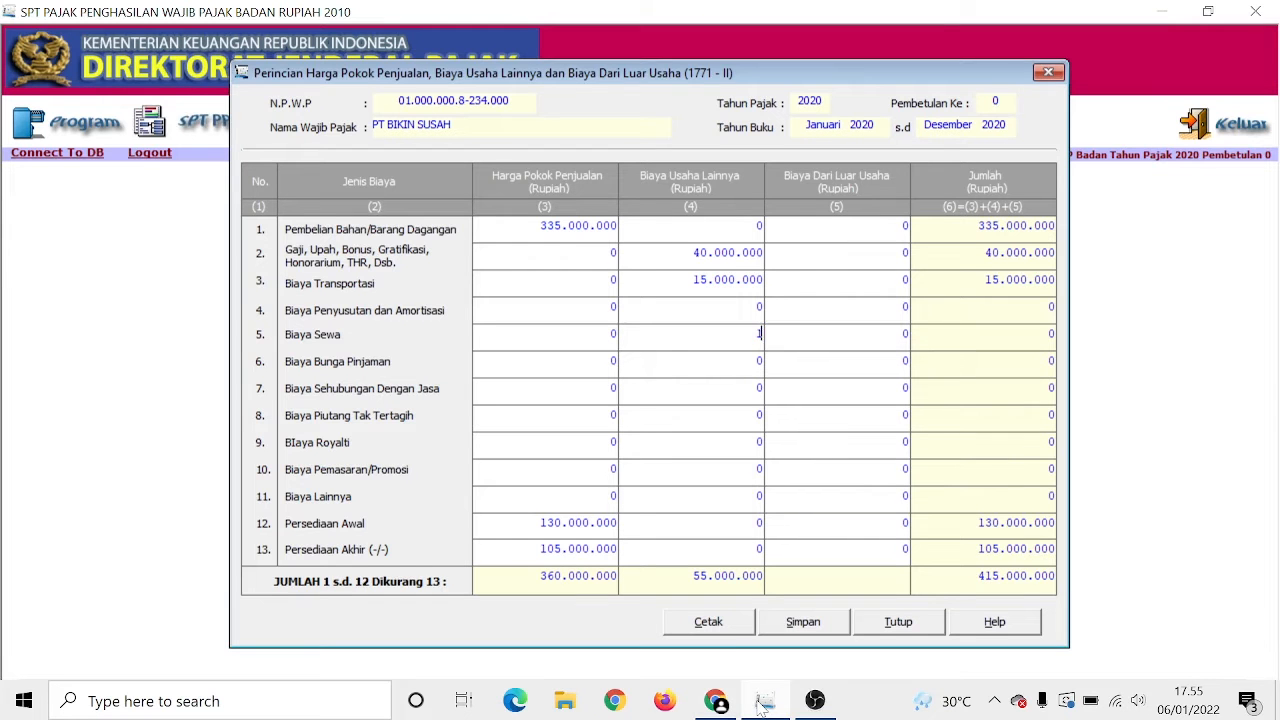
{"action": "type", "text": "15000000"}
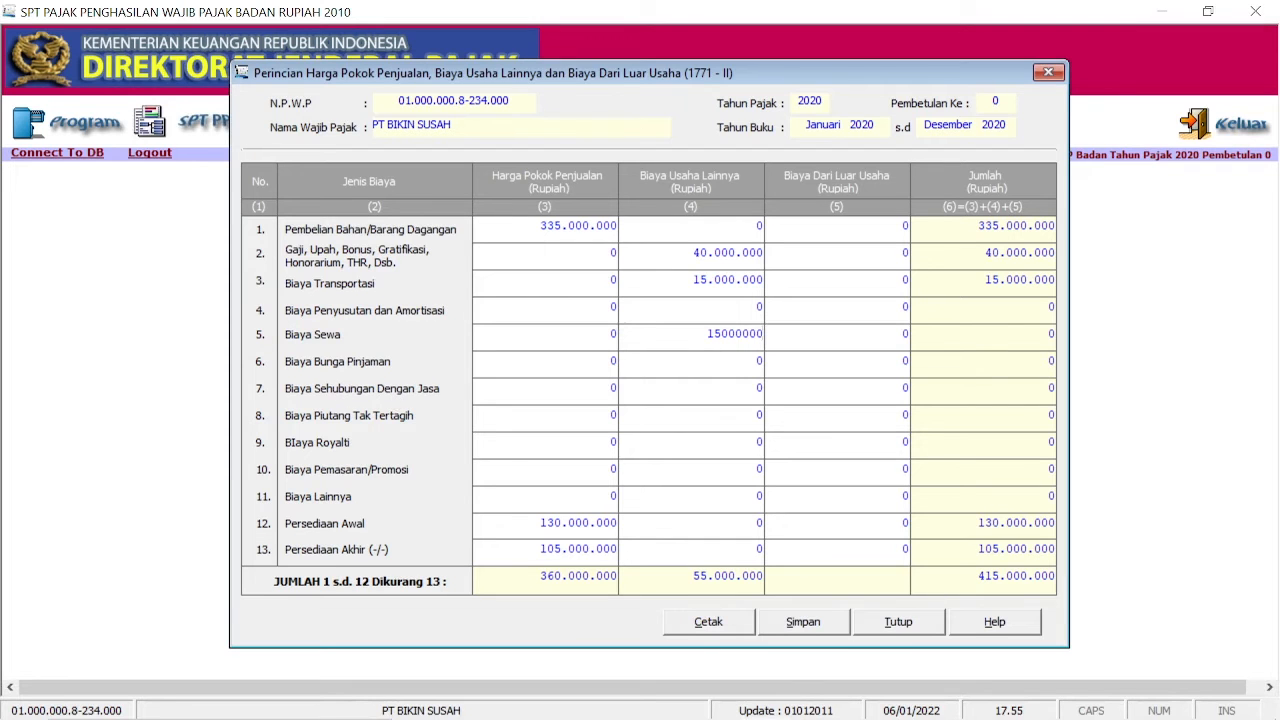
{"action": "key", "text": "Tab"}
{"action": "left_click", "coordinate": [715, 702]}
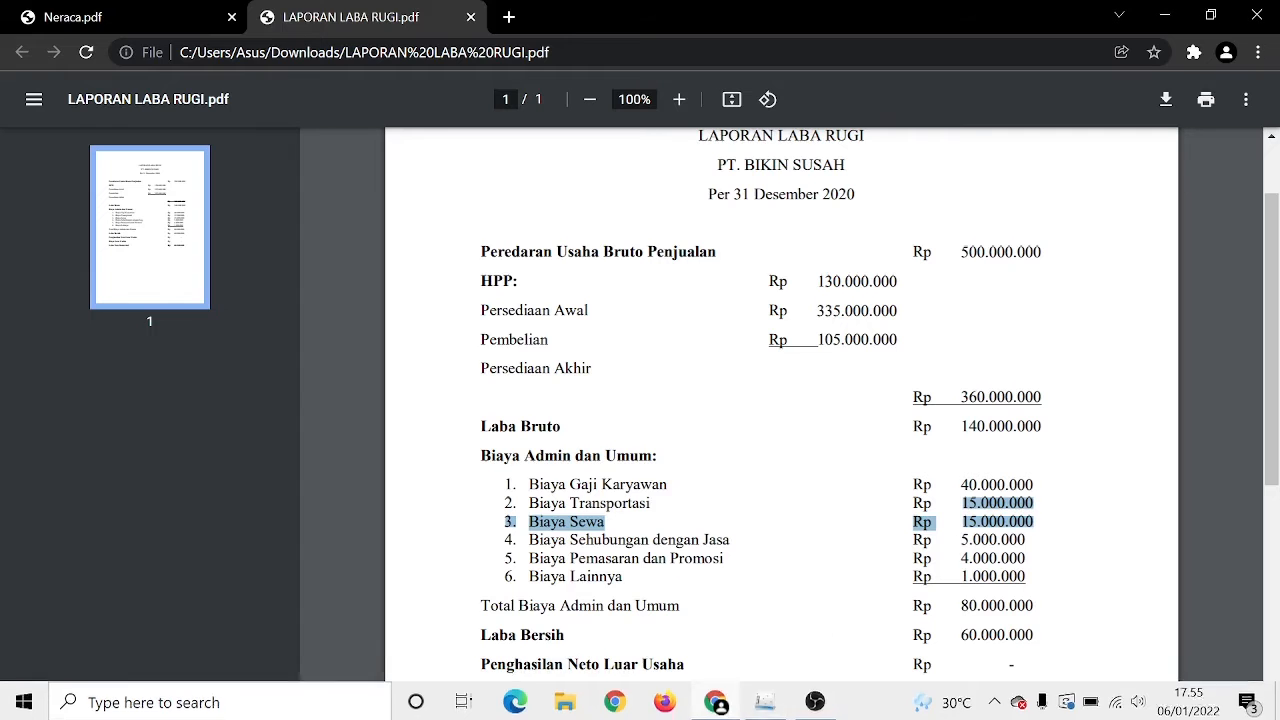
{"action": "left_click", "coordinate": [765, 702]}
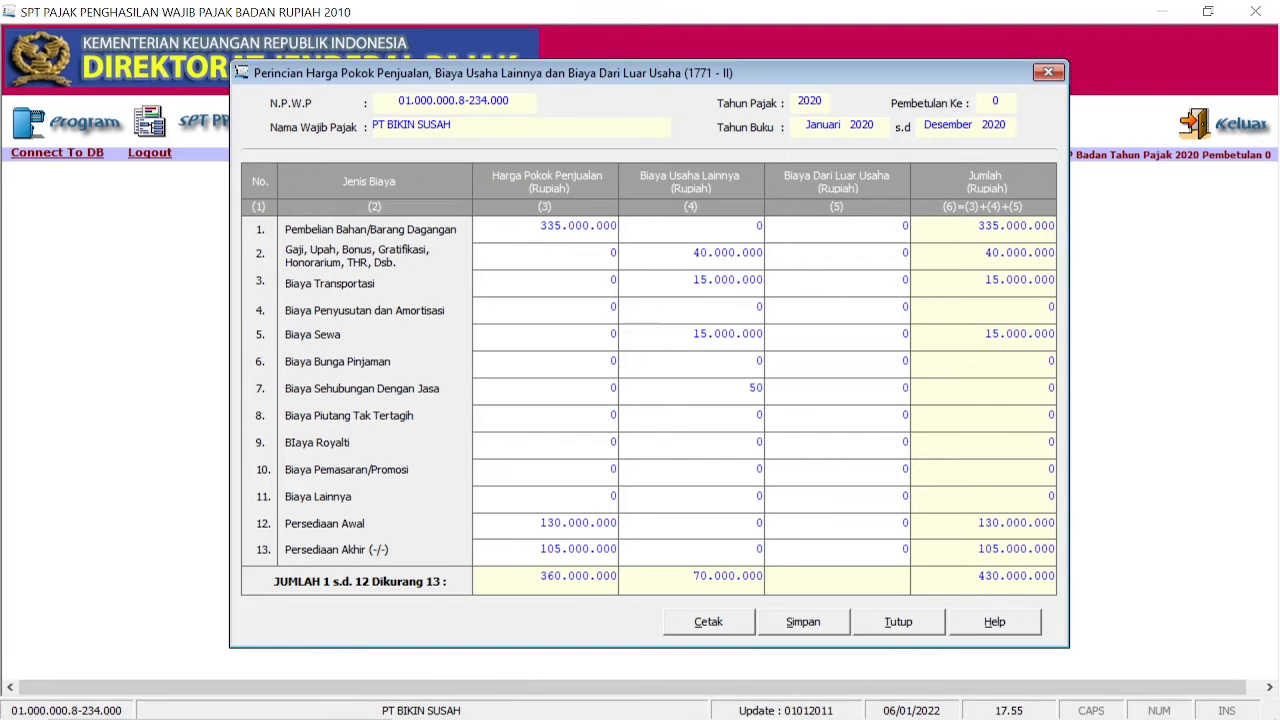
{"action": "type", "text": "00000"}
{"action": "left_click", "coordinate": [760, 468]}
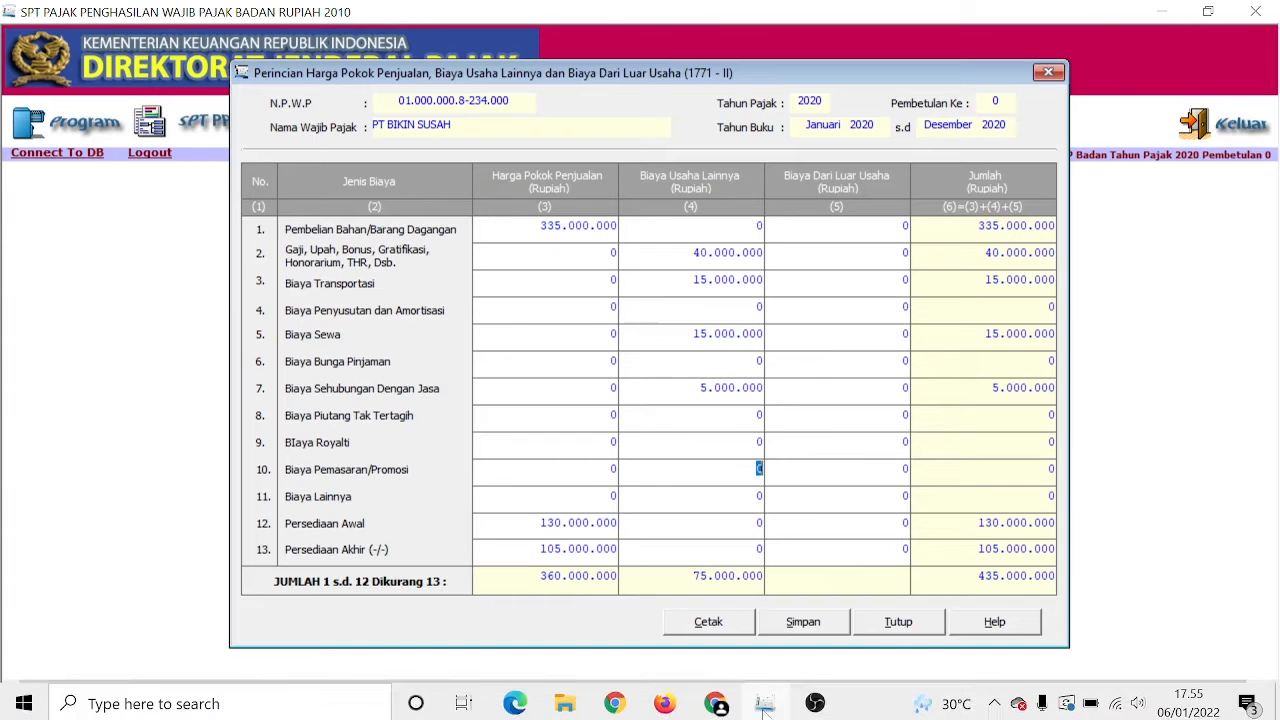
Step: Enter marketing cost 4.000.000 and other cost 1.000.000 in the remaining expense rows
{"action": "left_click", "coordinate": [716, 702]}
{"action": "left_click_drag", "start_coordinate": [961, 559], "coordinate": [1026, 559]}
{"action": "left_click", "coordinate": [766, 702]}
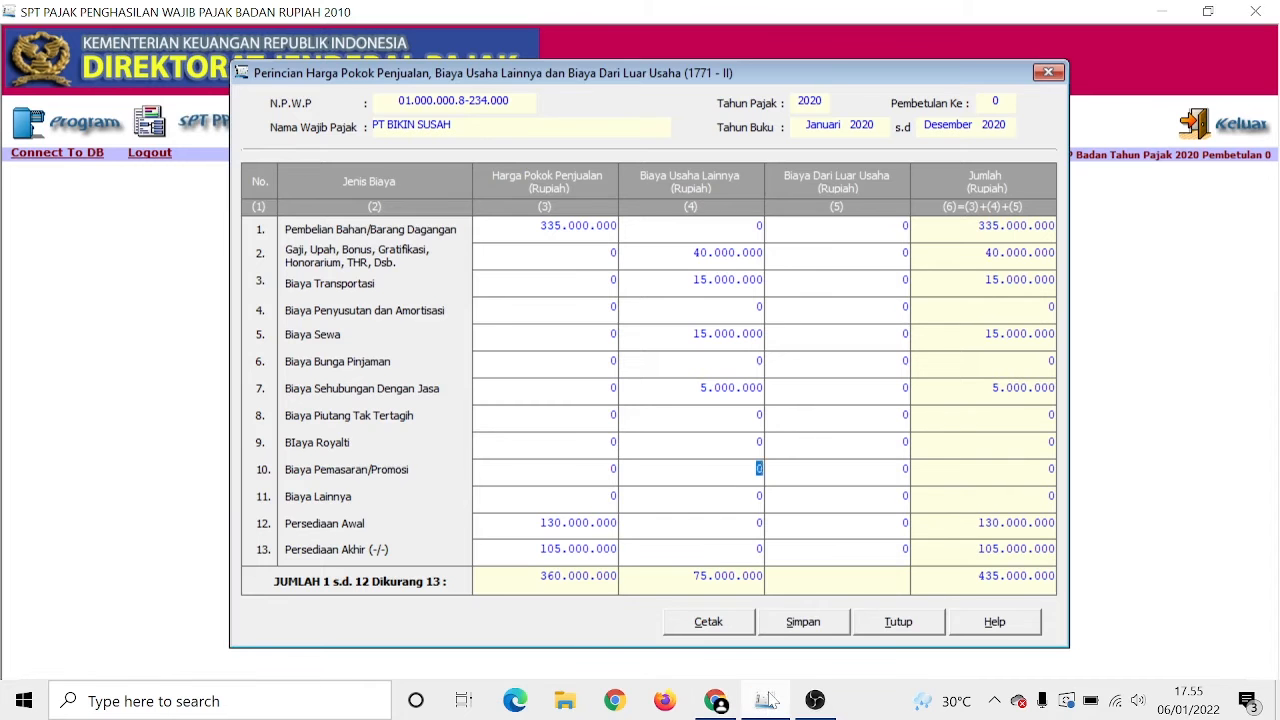
{"action": "type", "text": "4000000"}
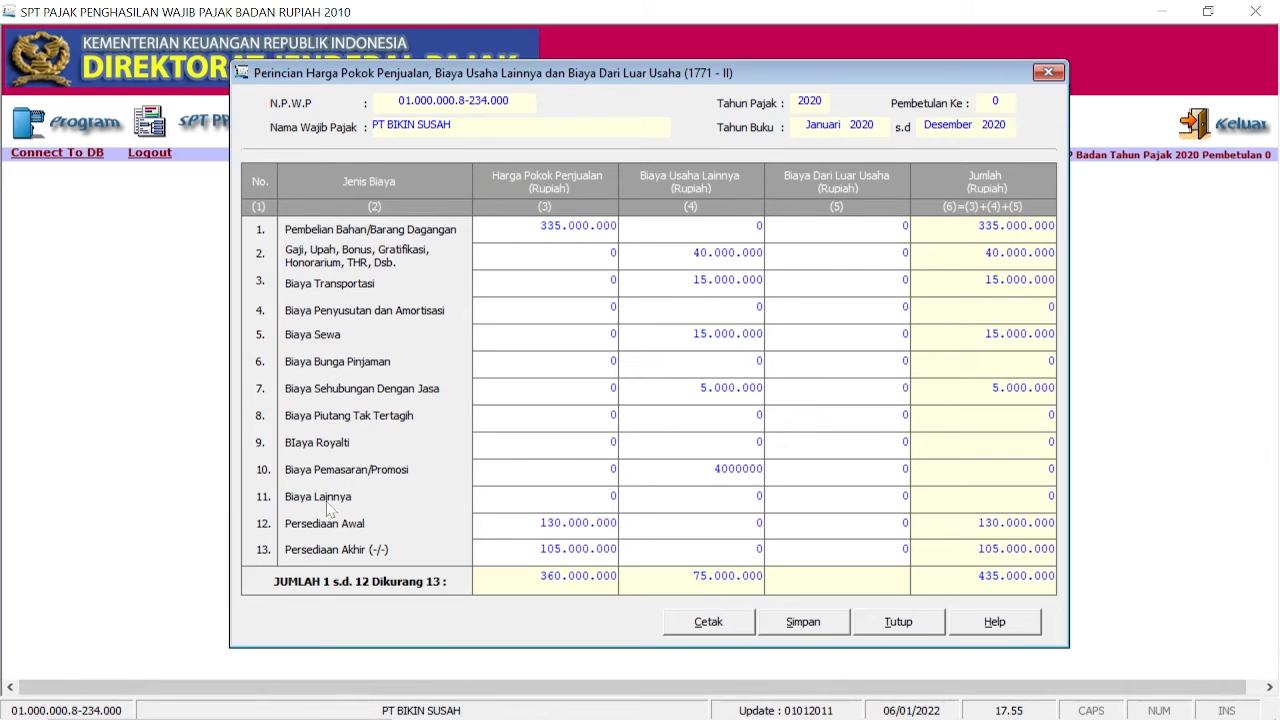
{"action": "key", "text": "Return"}
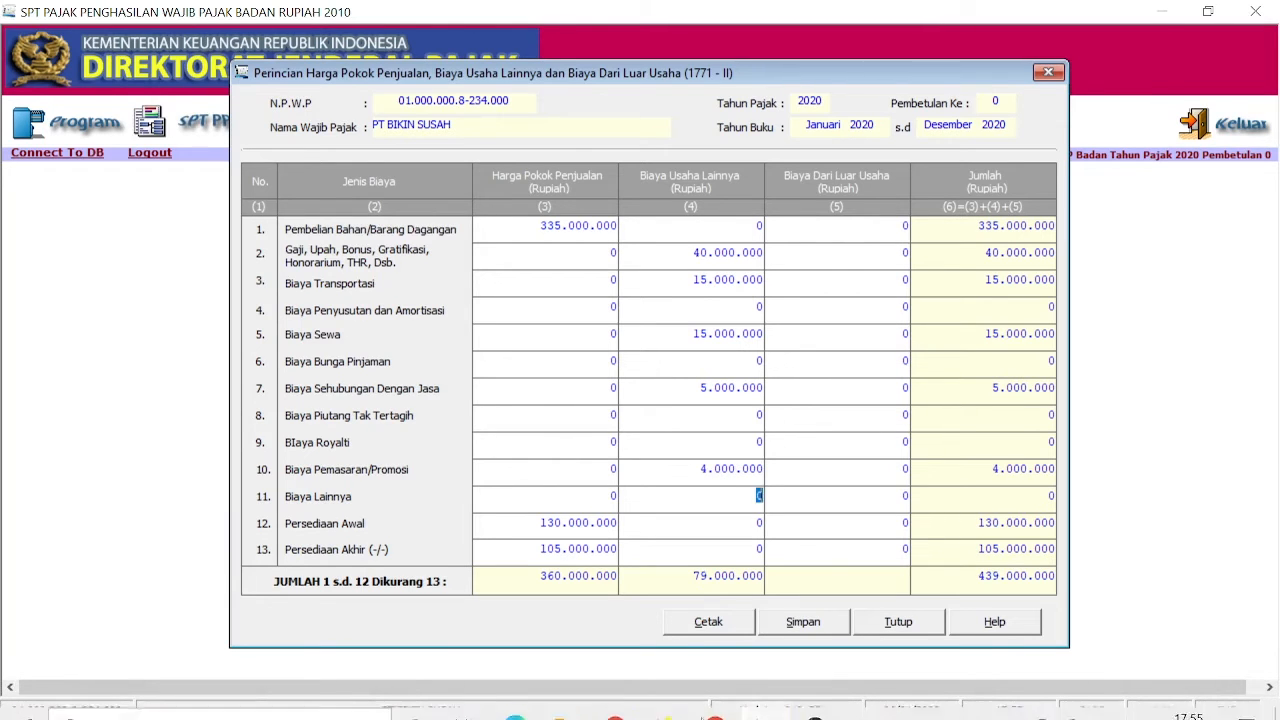
{"action": "left_click", "coordinate": [705, 703]}
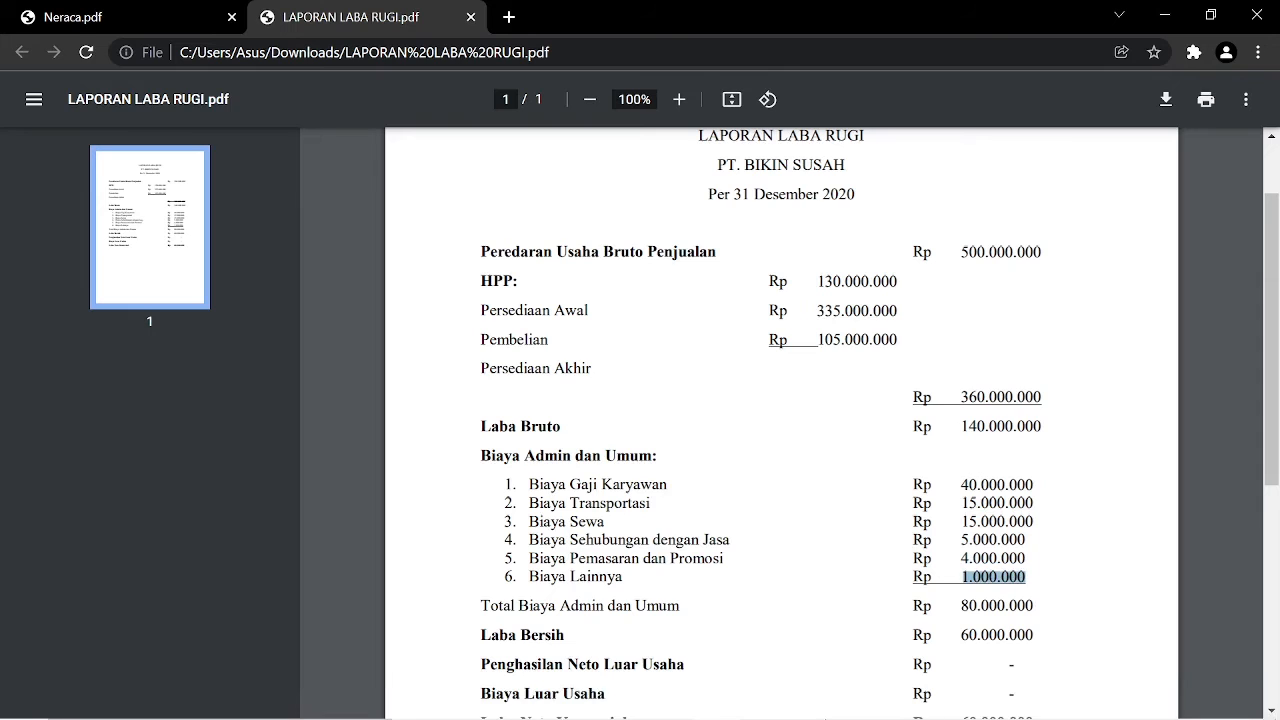
{"action": "left_click", "coordinate": [770, 705]}
{"action": "type", "text": "1.0"}
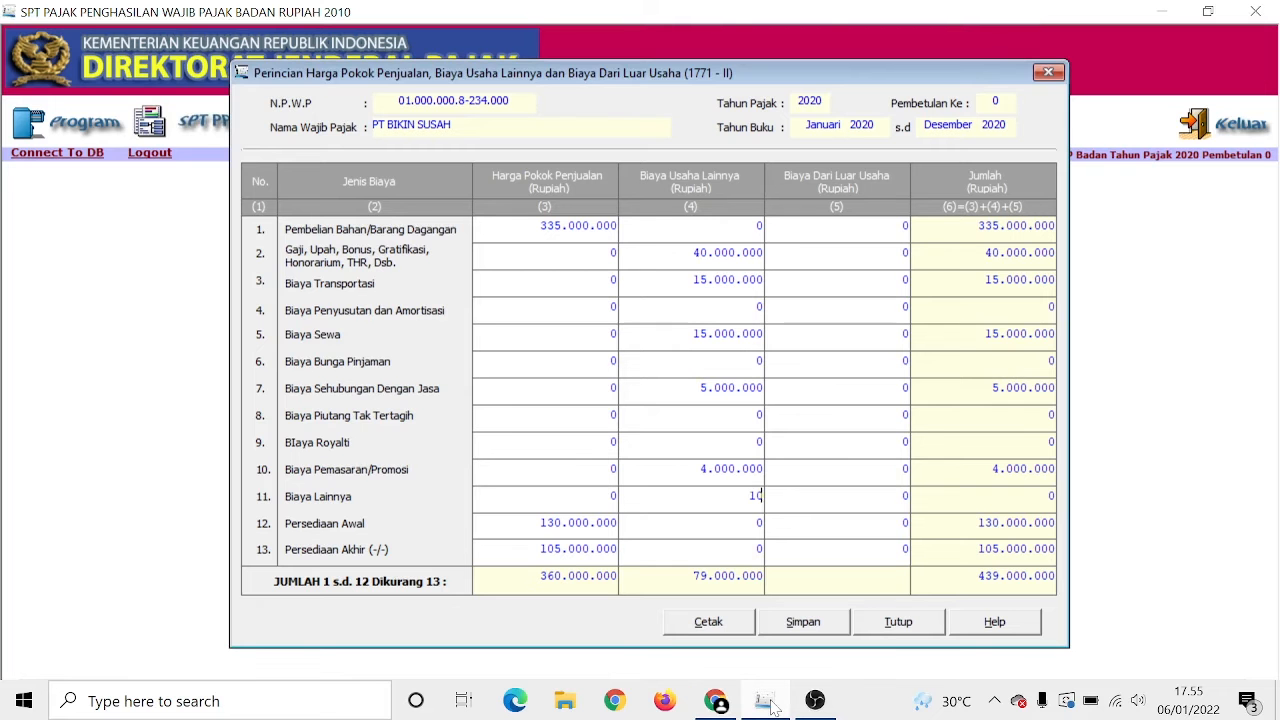
{"action": "type", "text": "00.000"}
{"action": "key", "text": "Return"}
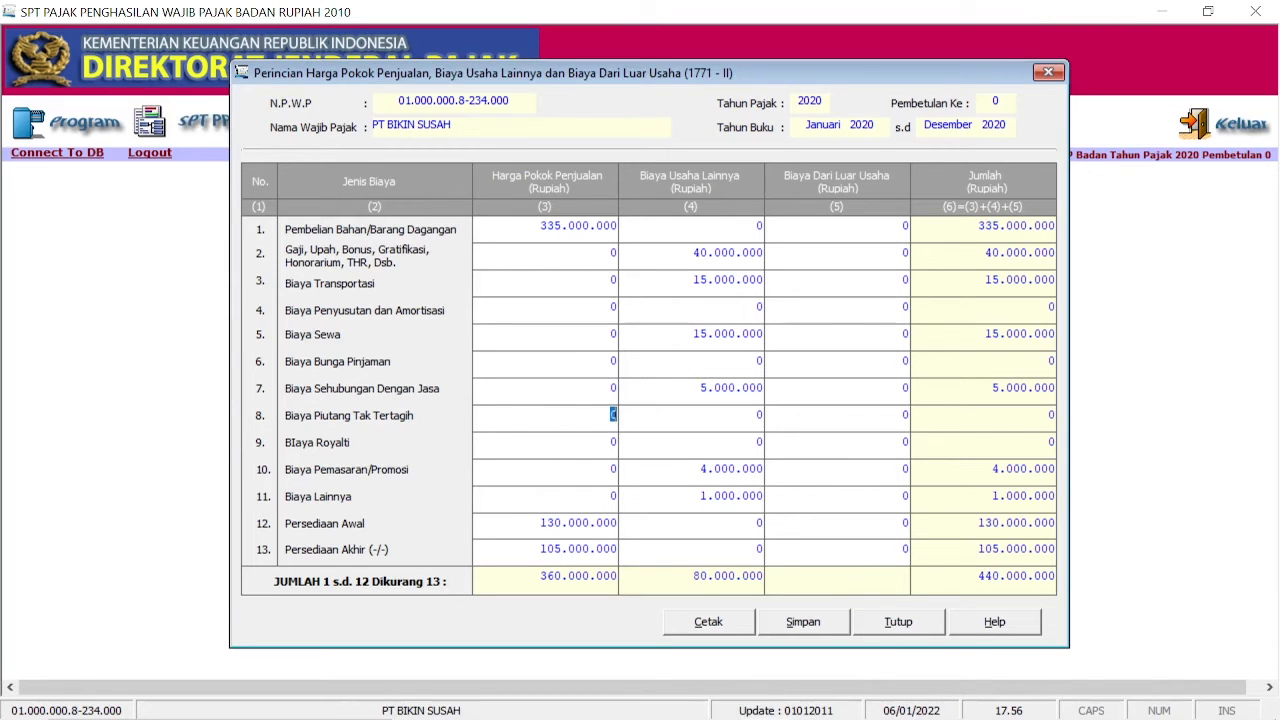
Step: Save the 1771-II cost entries, confirm the save, and close the form
{"action": "left_click", "coordinate": [801, 623]}
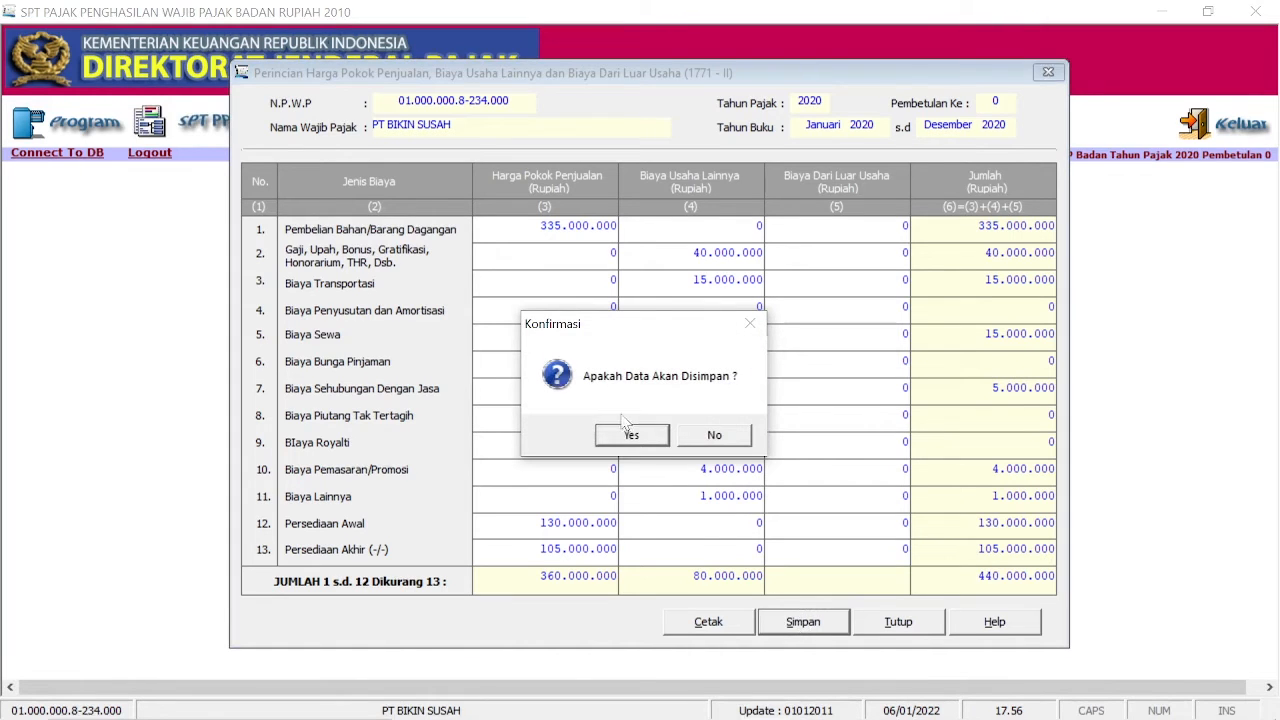
{"action": "left_click", "coordinate": [636, 444]}
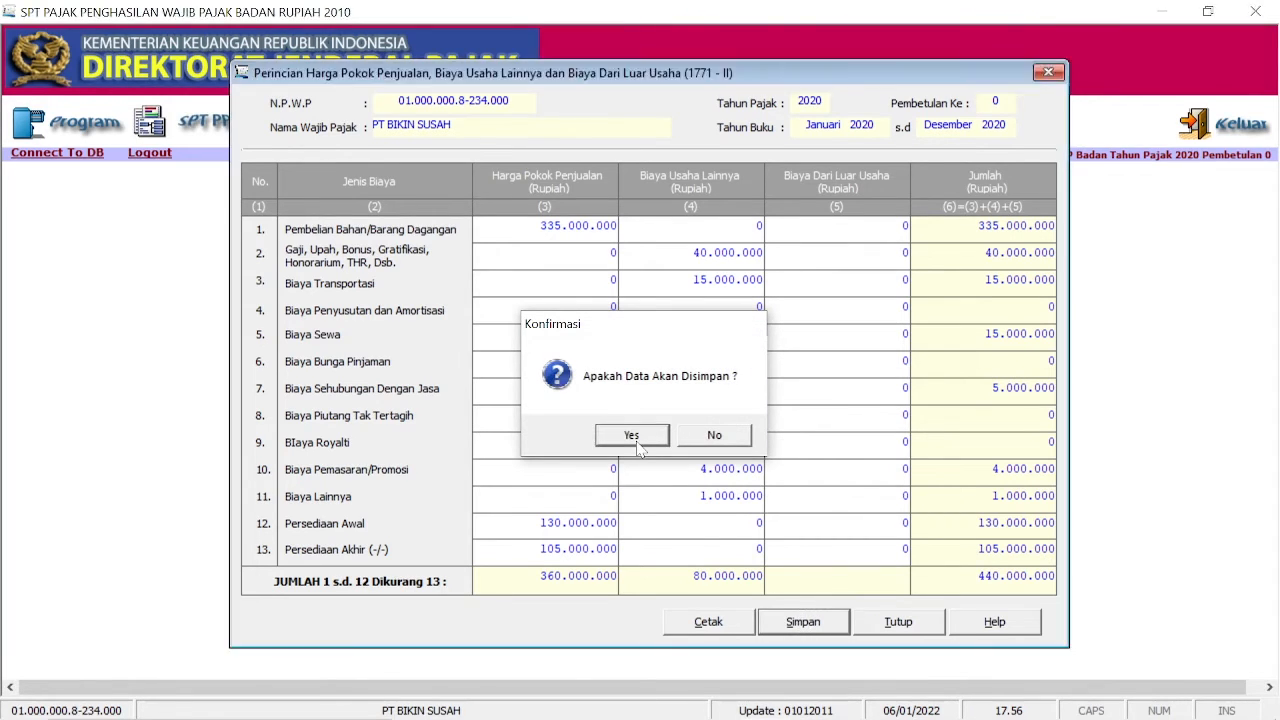
{"action": "left_click", "coordinate": [700, 436]}
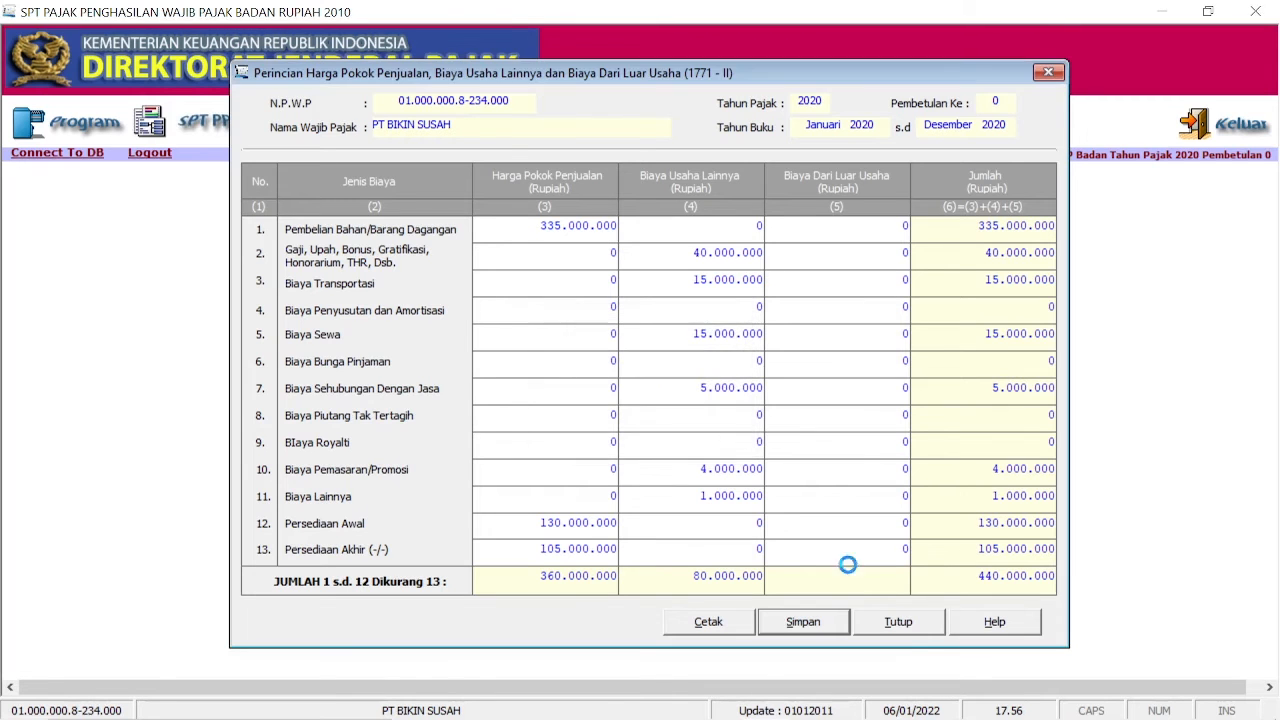
{"action": "left_click", "coordinate": [898, 622]}
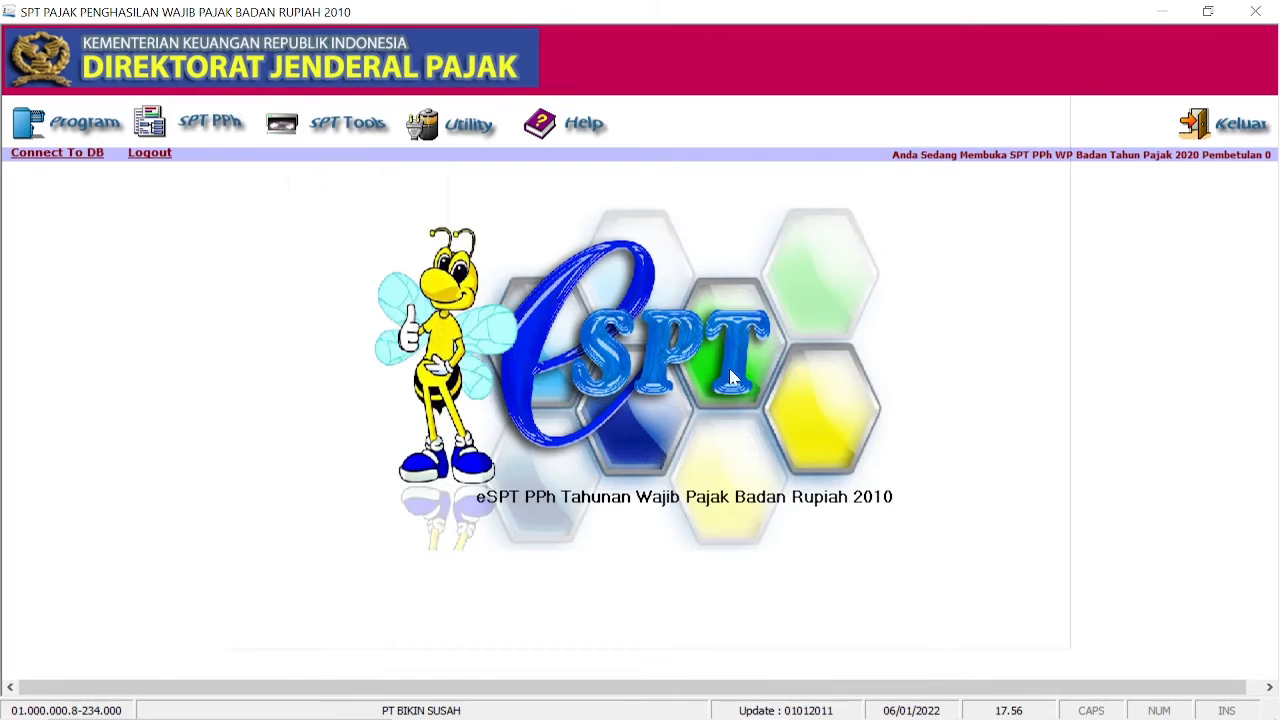
Step: Open form 1771-I and enter gross revenue of 500.000.000 from the profit-and-loss report
{"action": "left_click", "coordinate": [230, 121]}
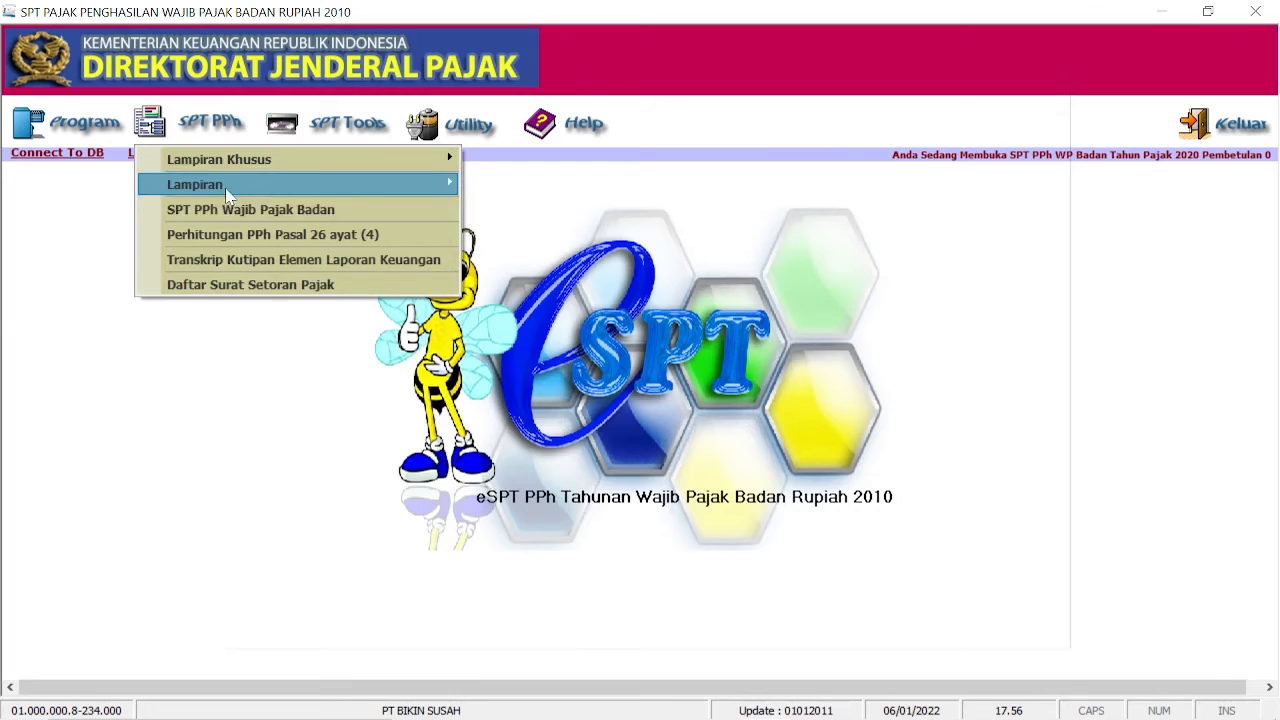
{"action": "mouse_move", "coordinate": [210, 185]}
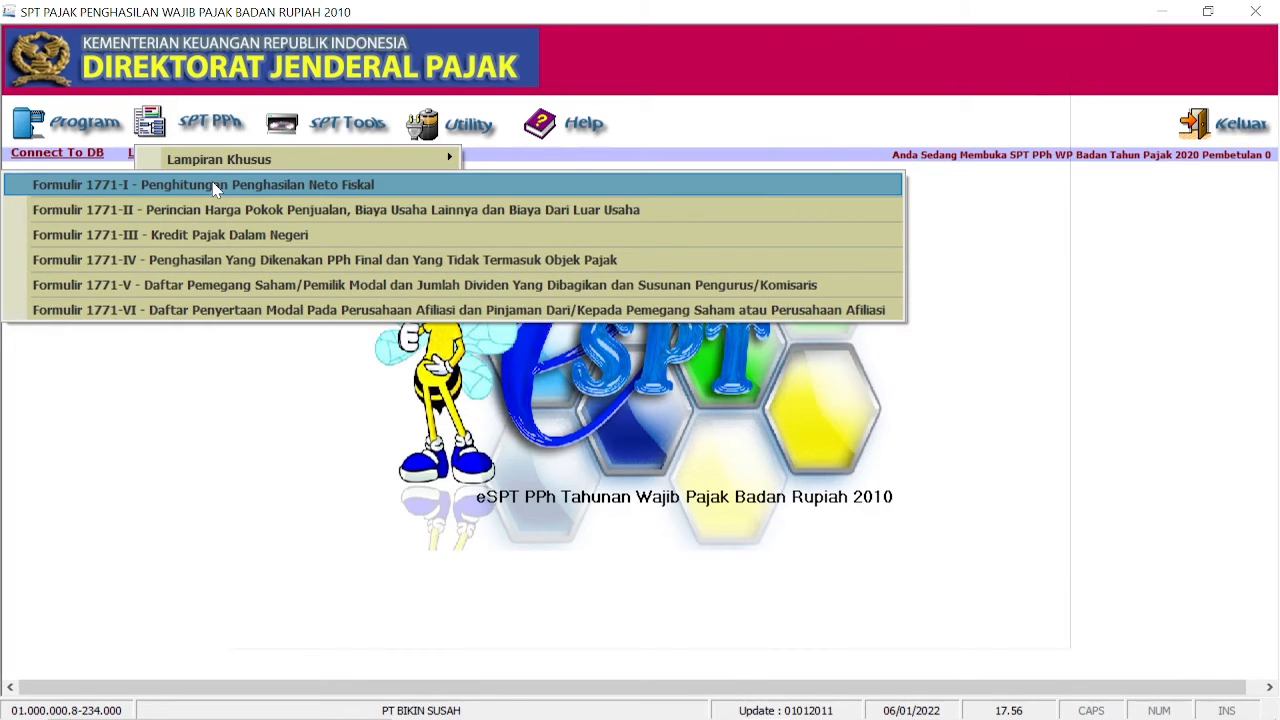
{"action": "left_click", "coordinate": [215, 188]}
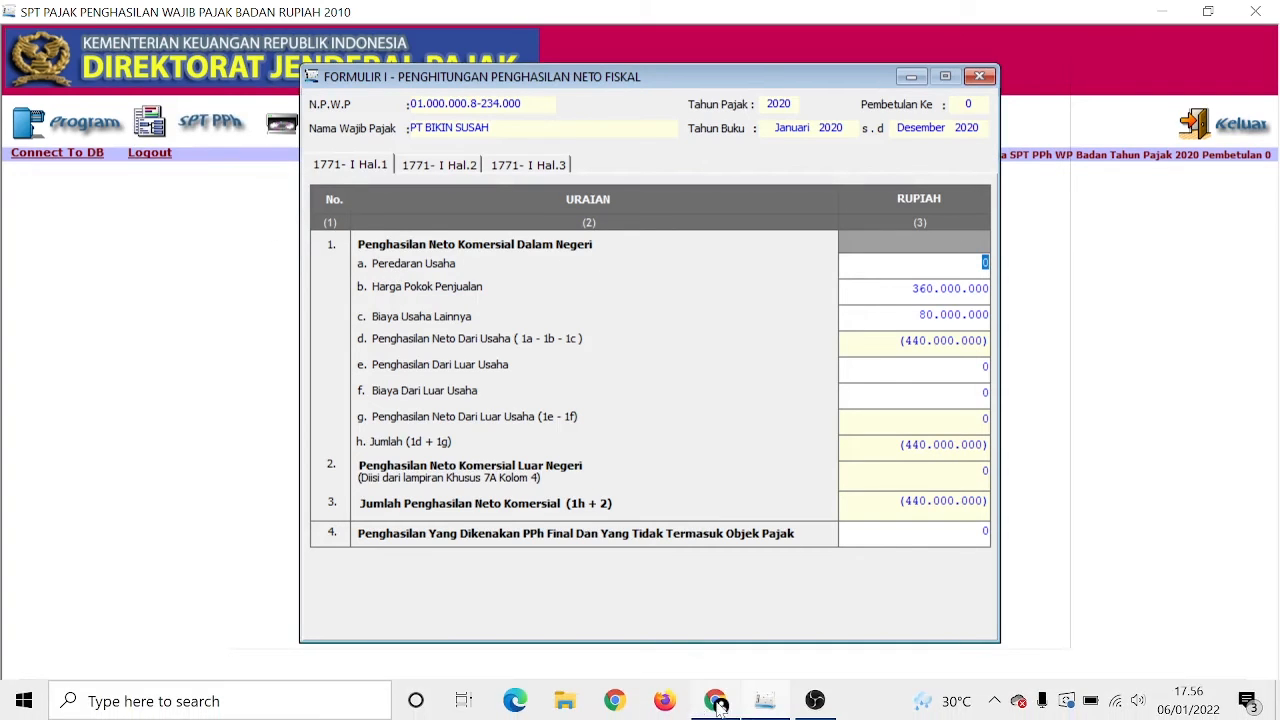
{"action": "left_click", "coordinate": [717, 703]}
{"action": "left_click_drag", "start_coordinate": [961, 252], "coordinate": [1042, 252]}
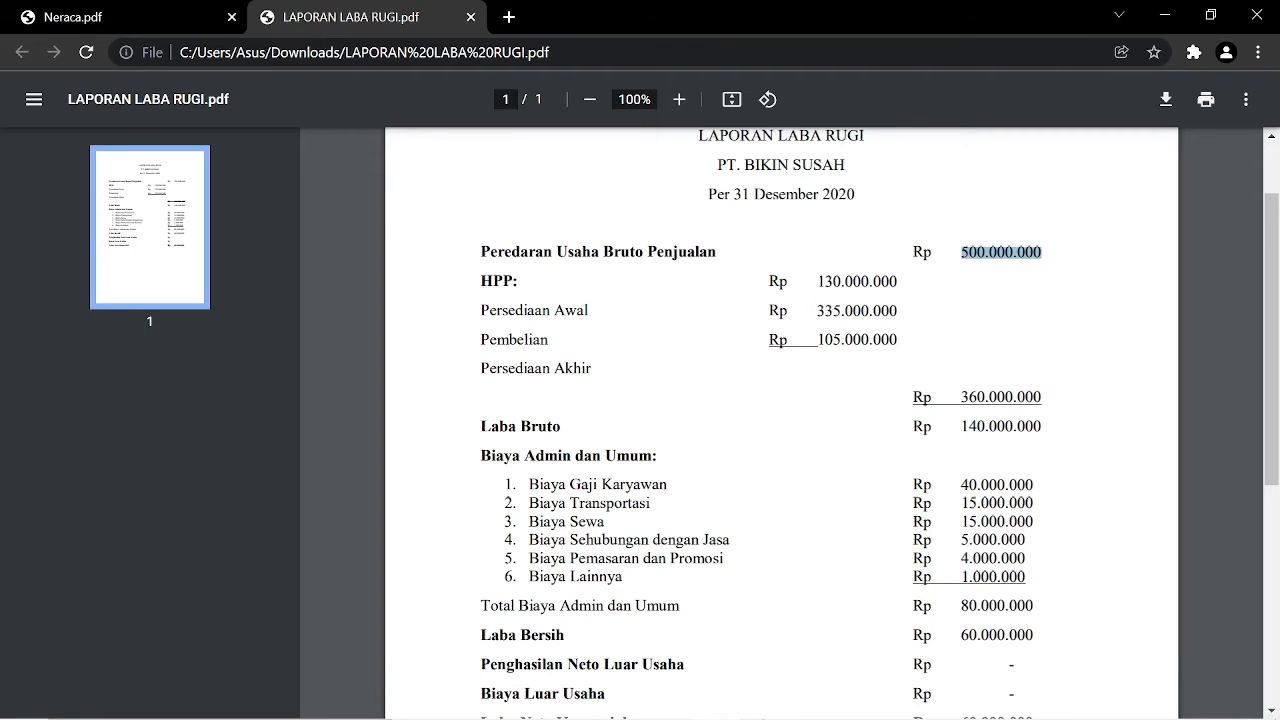
{"action": "mouse_move", "coordinate": [717, 700]}
{"action": "left_click", "coordinate": [765, 702]}
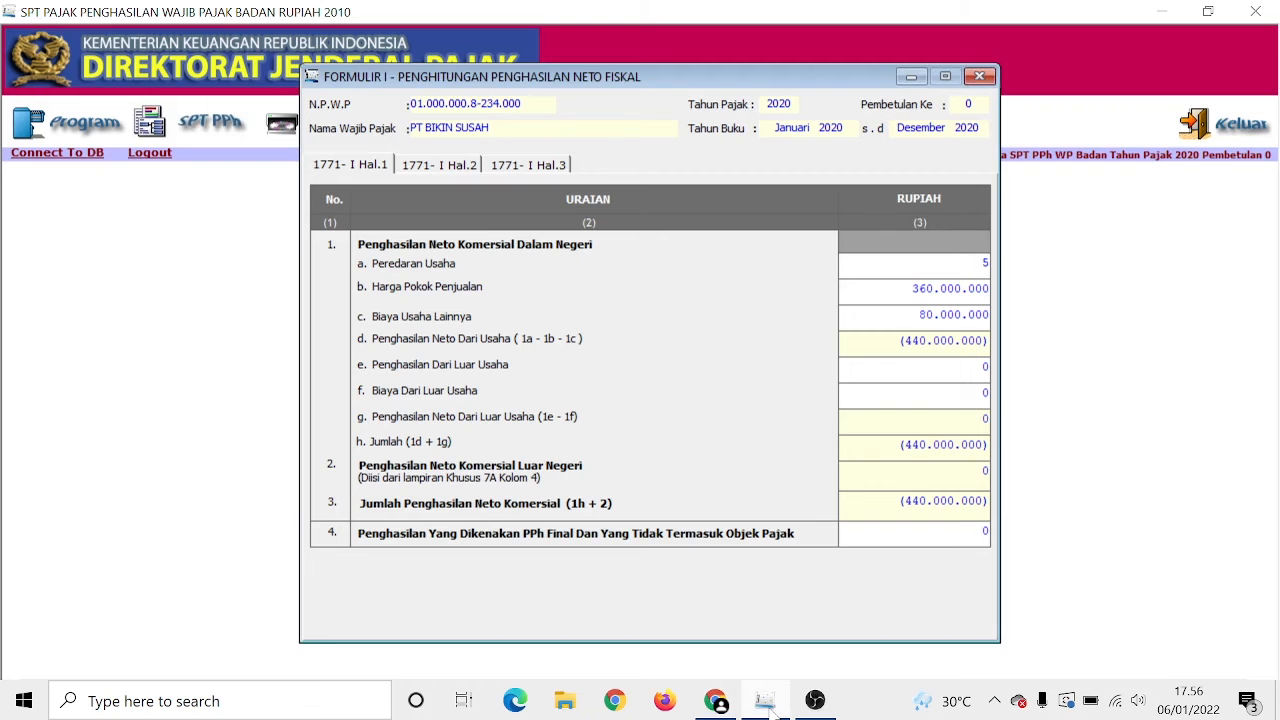
{"action": "type", "text": "500000000"}
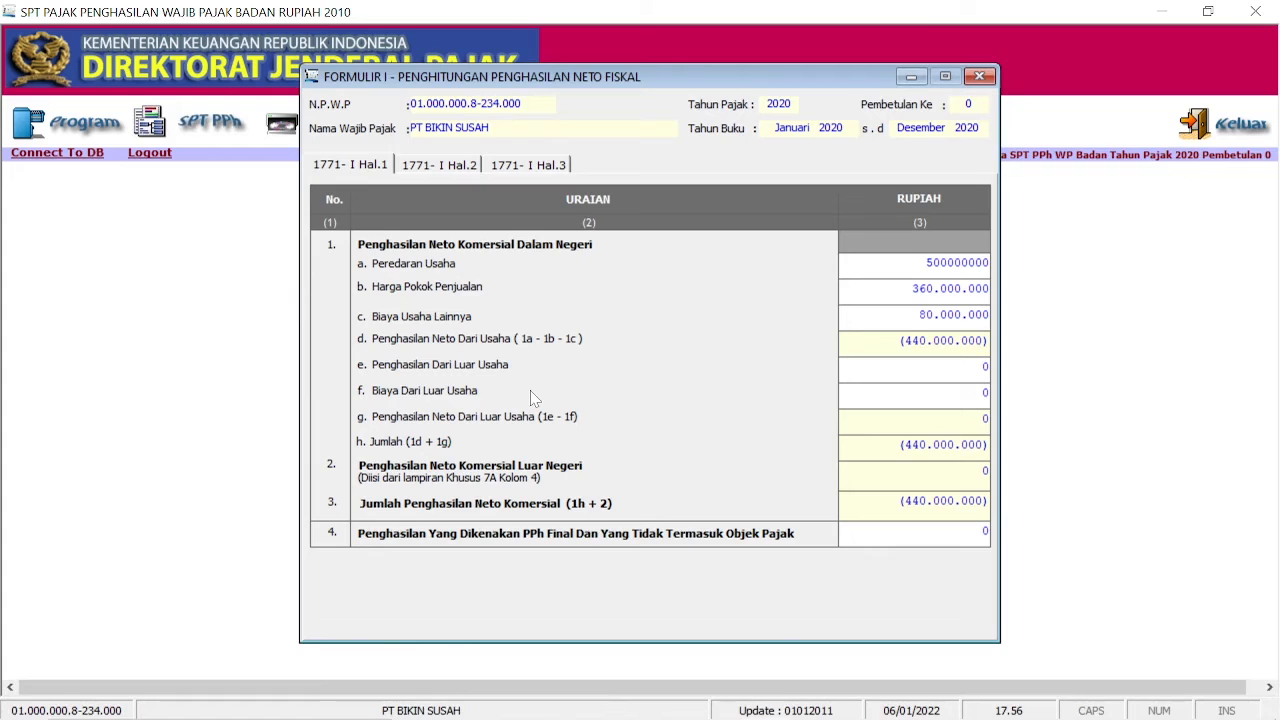
{"action": "key", "text": "Return"}
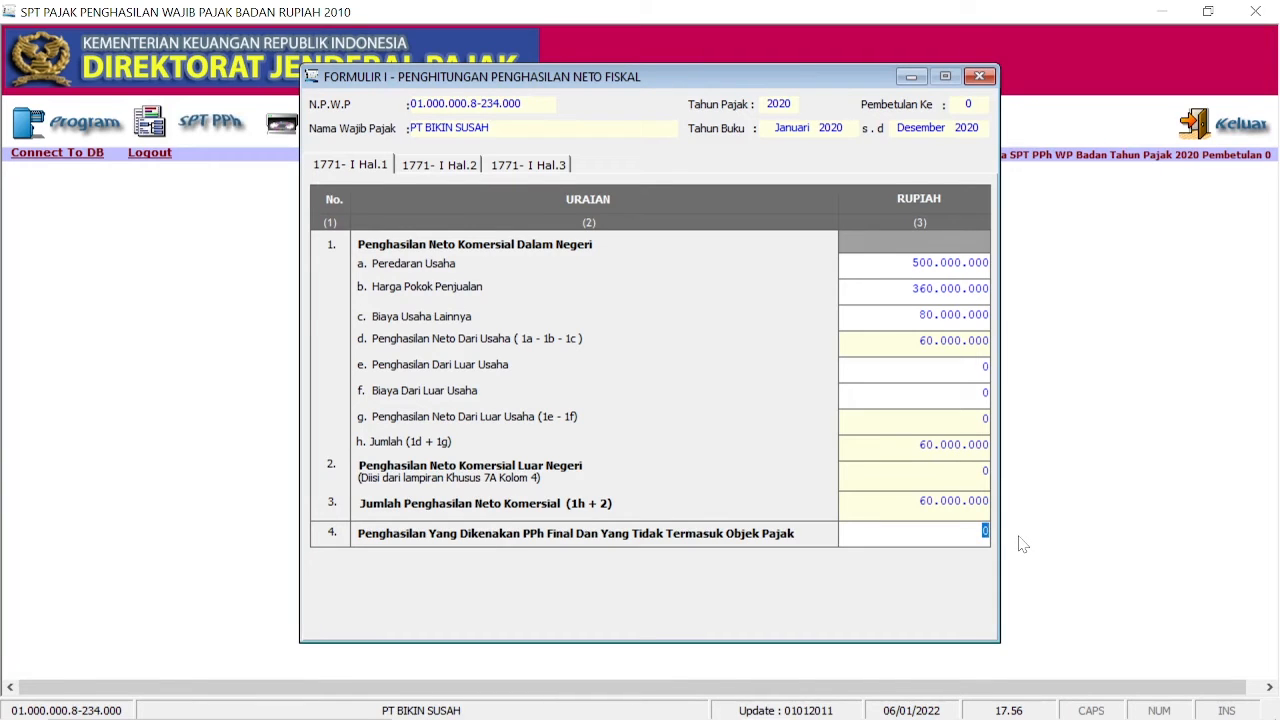
Step: Enter the 60.000.000 final-tax income, then move through to page Hal.3
{"action": "type", "text": "60000000"}
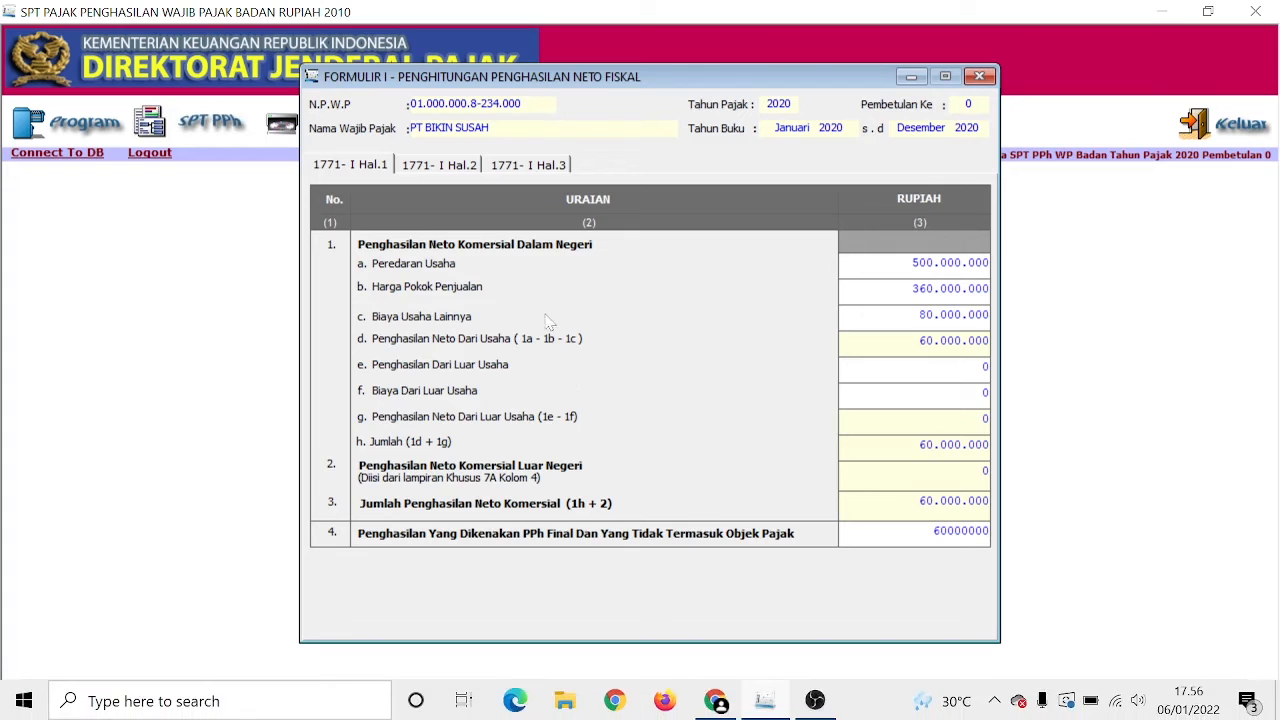
{"action": "left_click", "coordinate": [638, 400]}
{"action": "left_click", "coordinate": [479, 166]}
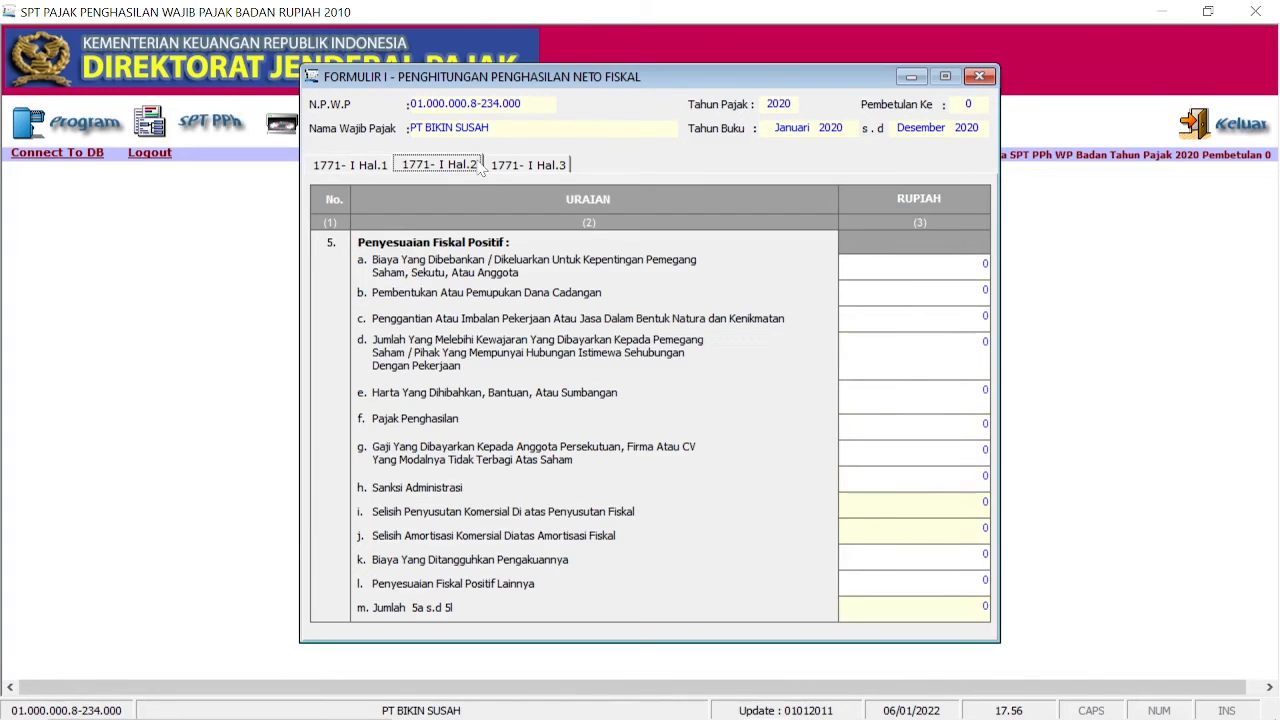
{"action": "left_click", "coordinate": [500, 167]}
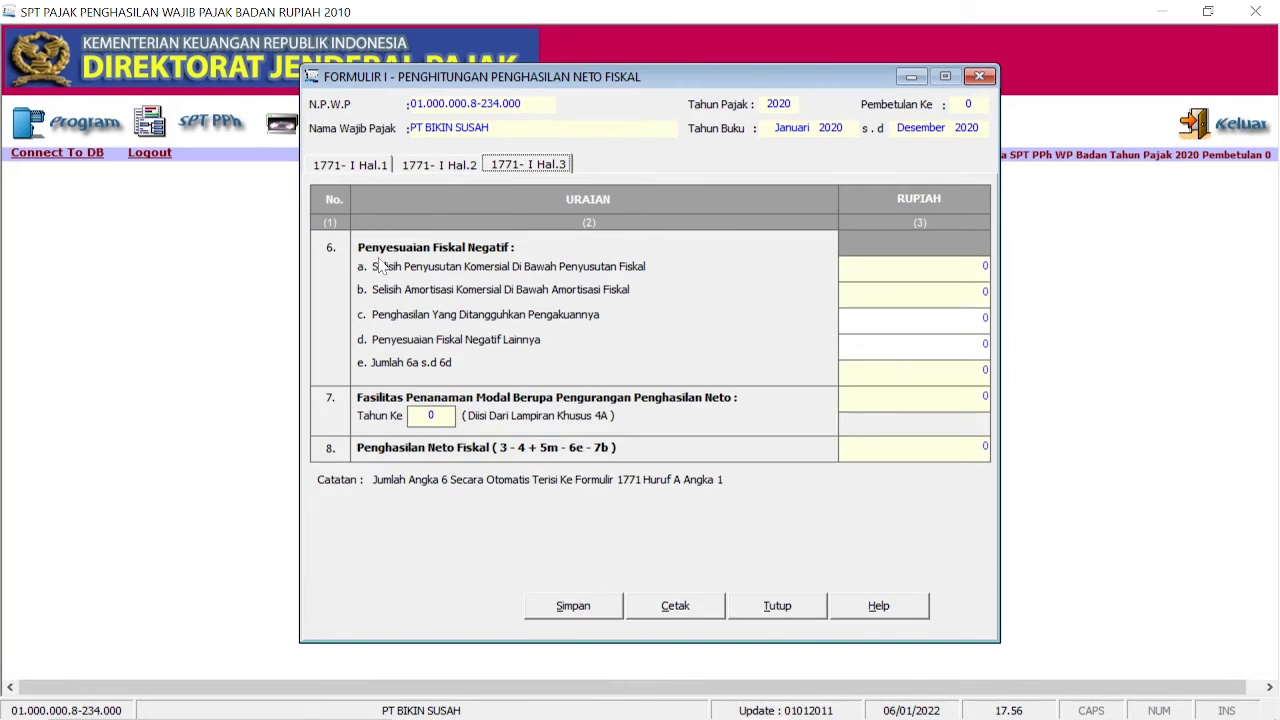
Step: Save Formulir I, confirm the save, and close the form
{"action": "left_click", "coordinate": [614, 608]}
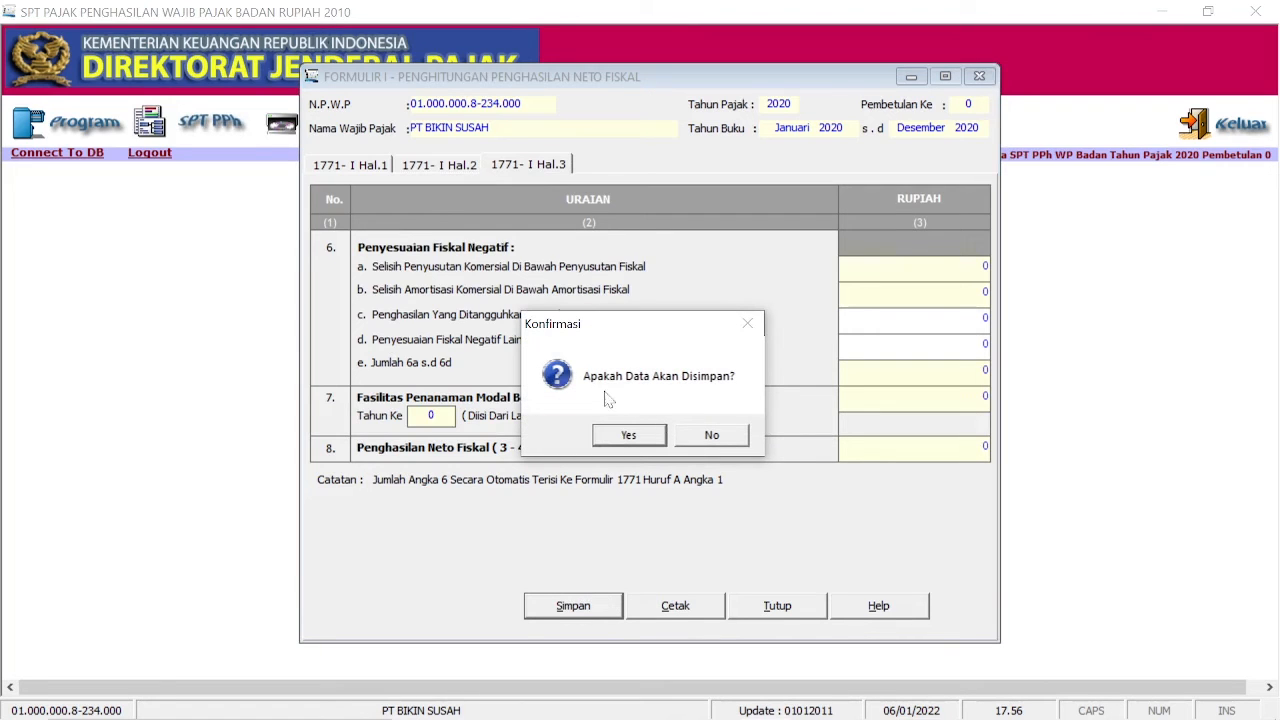
{"action": "left_click", "coordinate": [641, 434]}
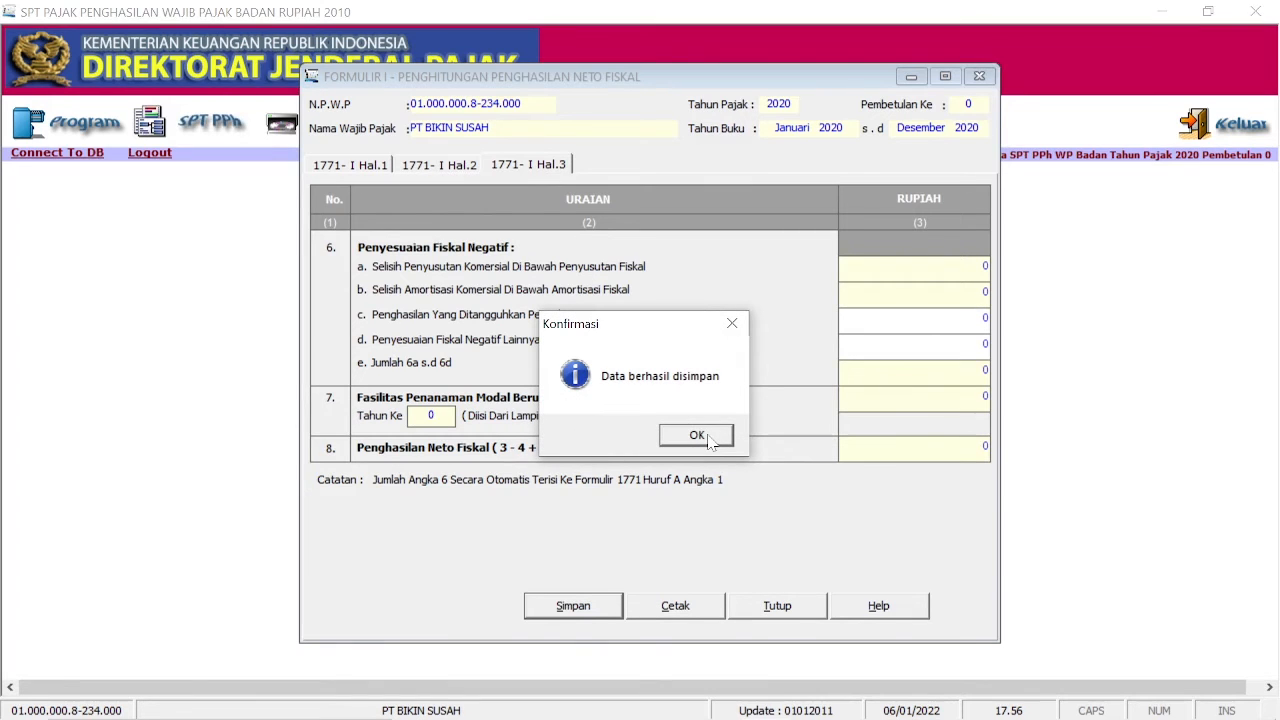
{"action": "left_click", "coordinate": [696, 435]}
{"action": "left_click", "coordinate": [777, 606]}
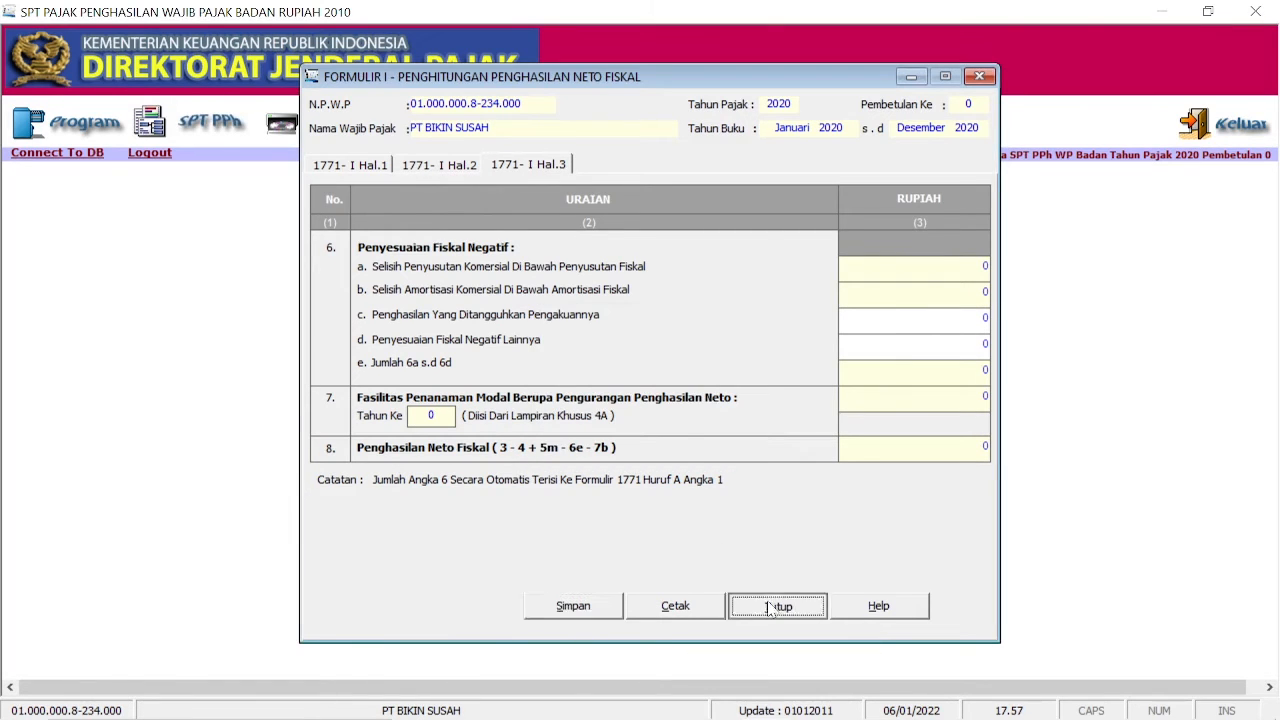
Step: Open the corporate annual SPT, mark the bookkeeping Tidak Diaudit, and go to section H
{"action": "left_click", "coordinate": [217, 131]}
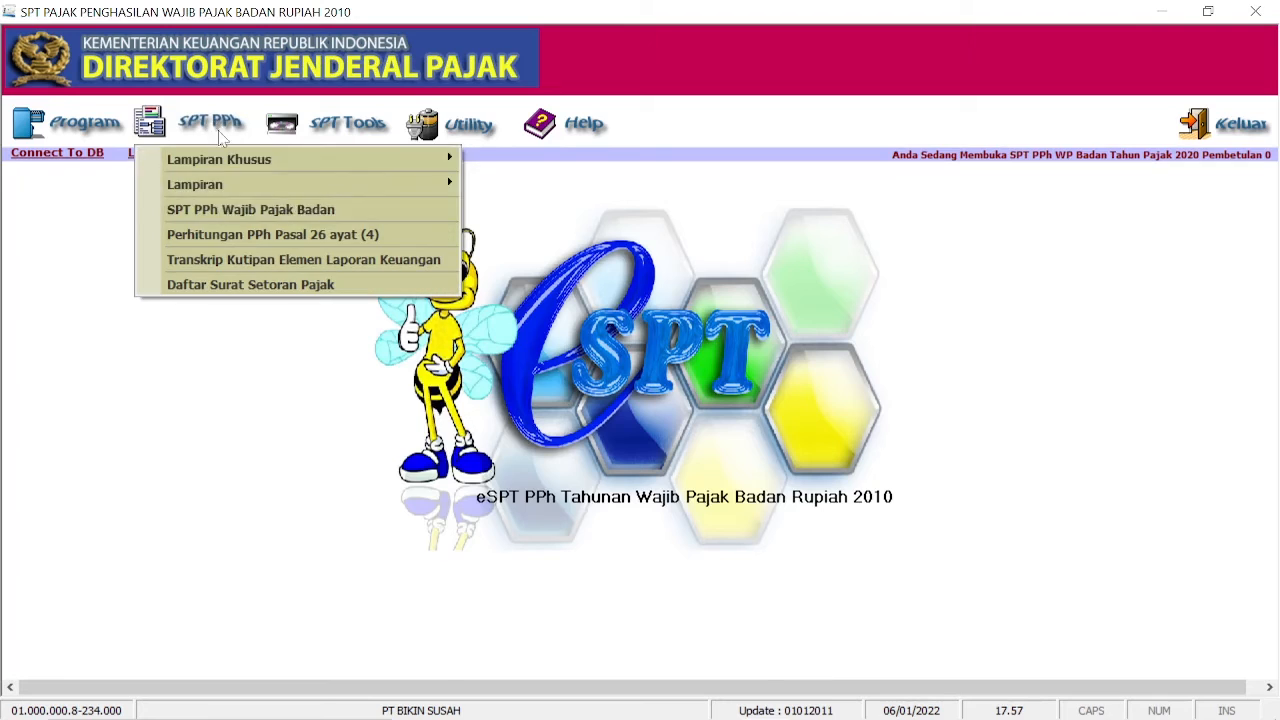
{"action": "left_click", "coordinate": [369, 205]}
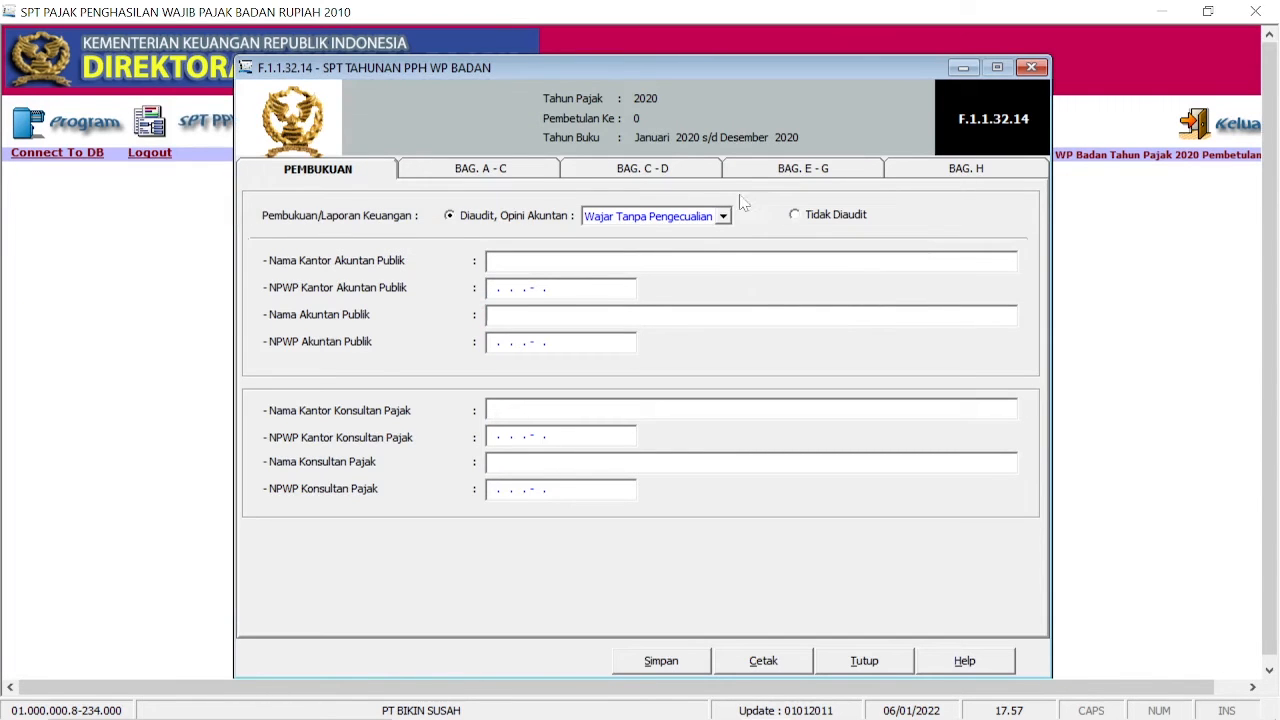
{"action": "left_click", "coordinate": [793, 214]}
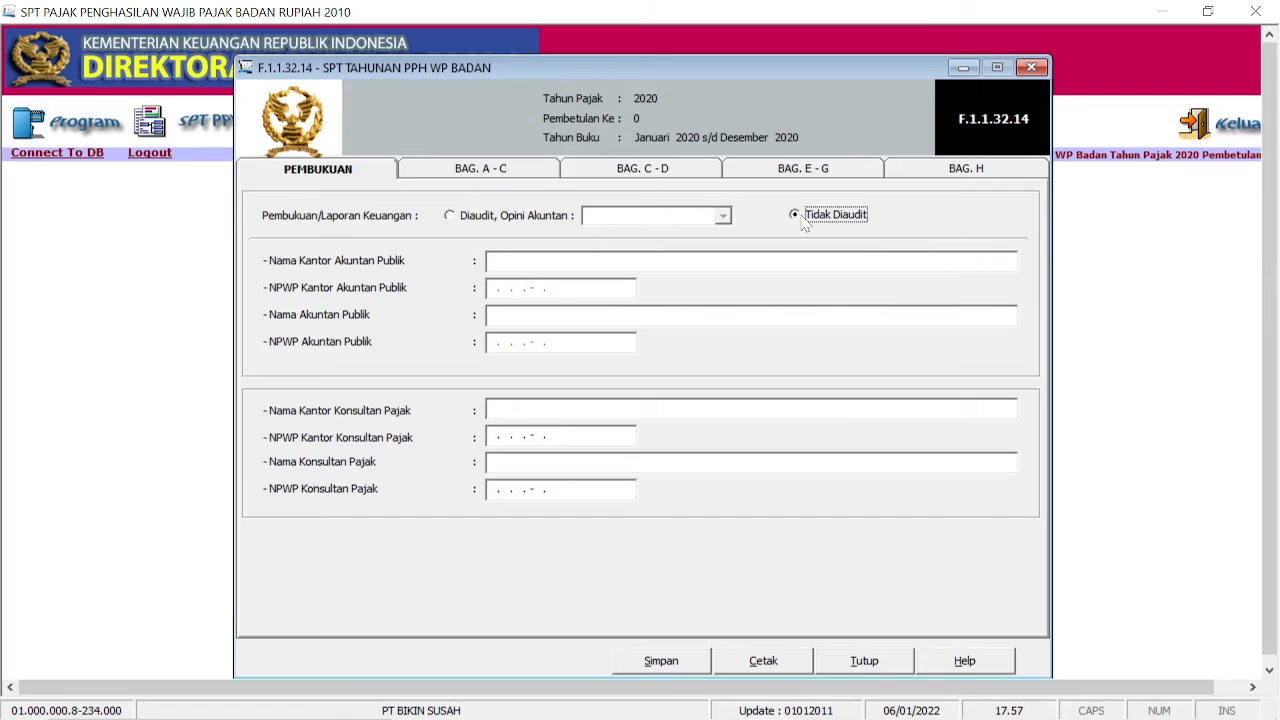
{"action": "left_click", "coordinate": [533, 168]}
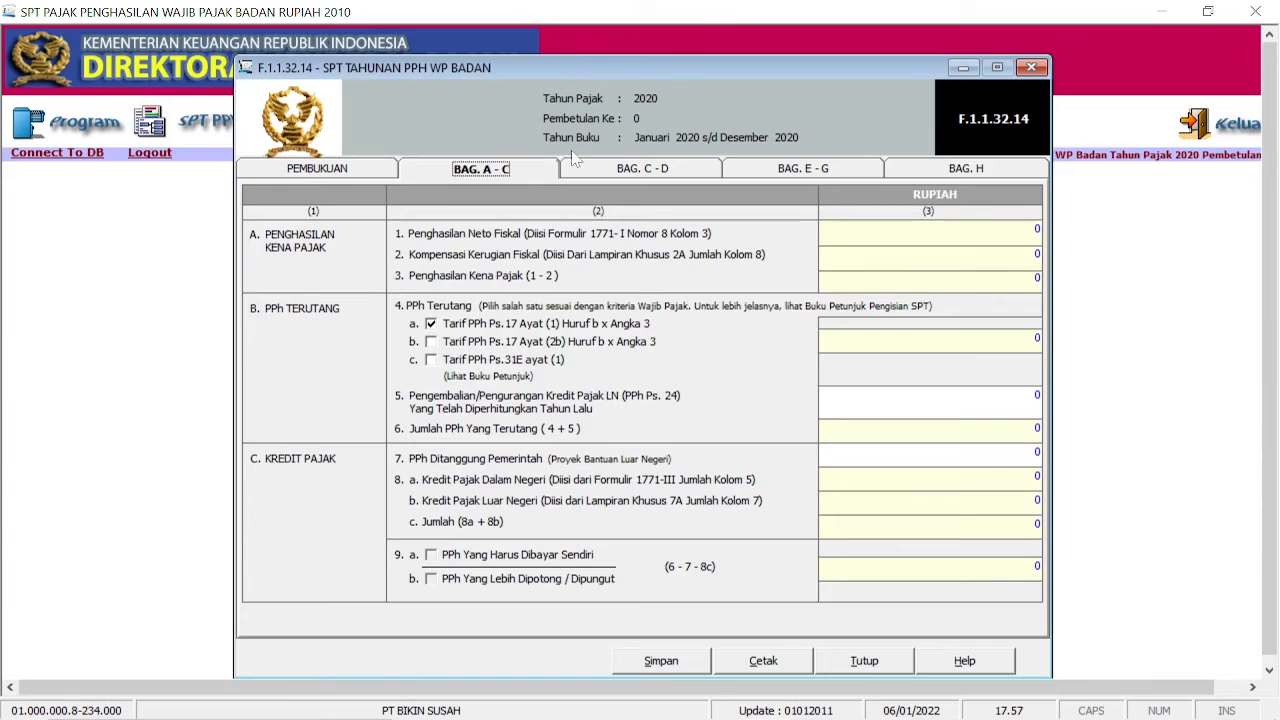
{"action": "left_click", "coordinate": [605, 168]}
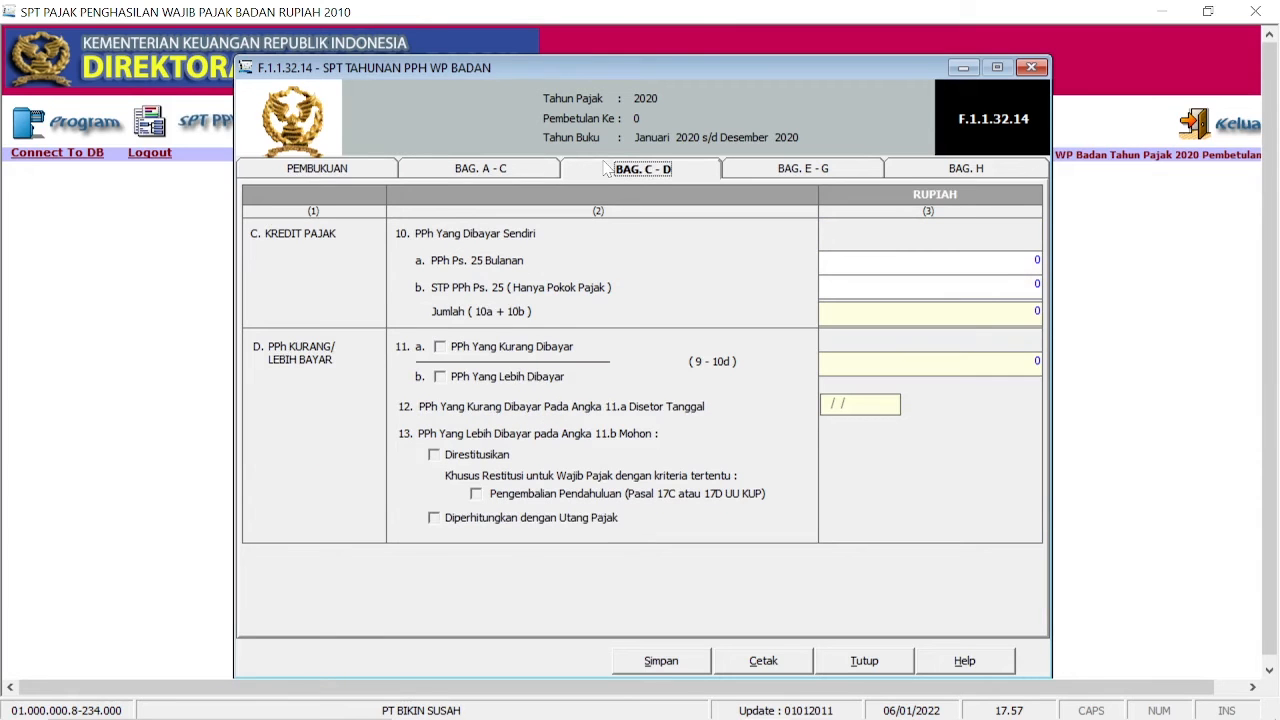
{"action": "left_click", "coordinate": [787, 172]}
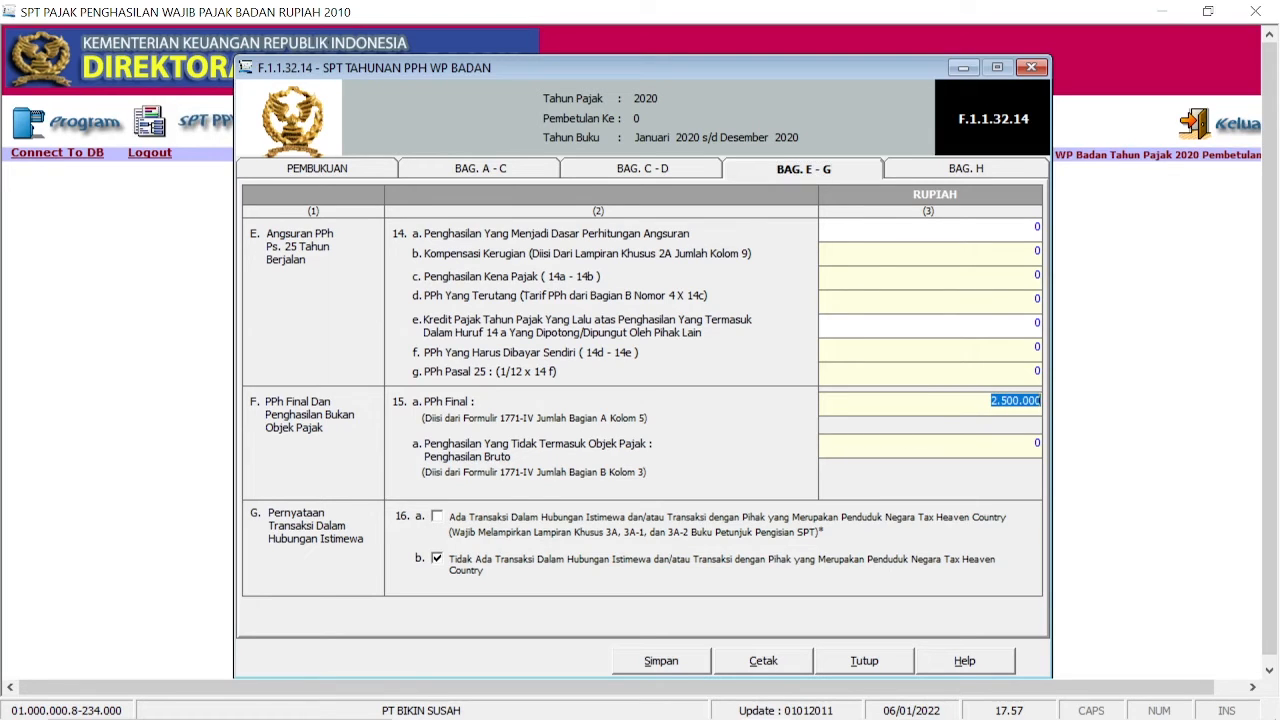
{"action": "left_click", "coordinate": [980, 170]}
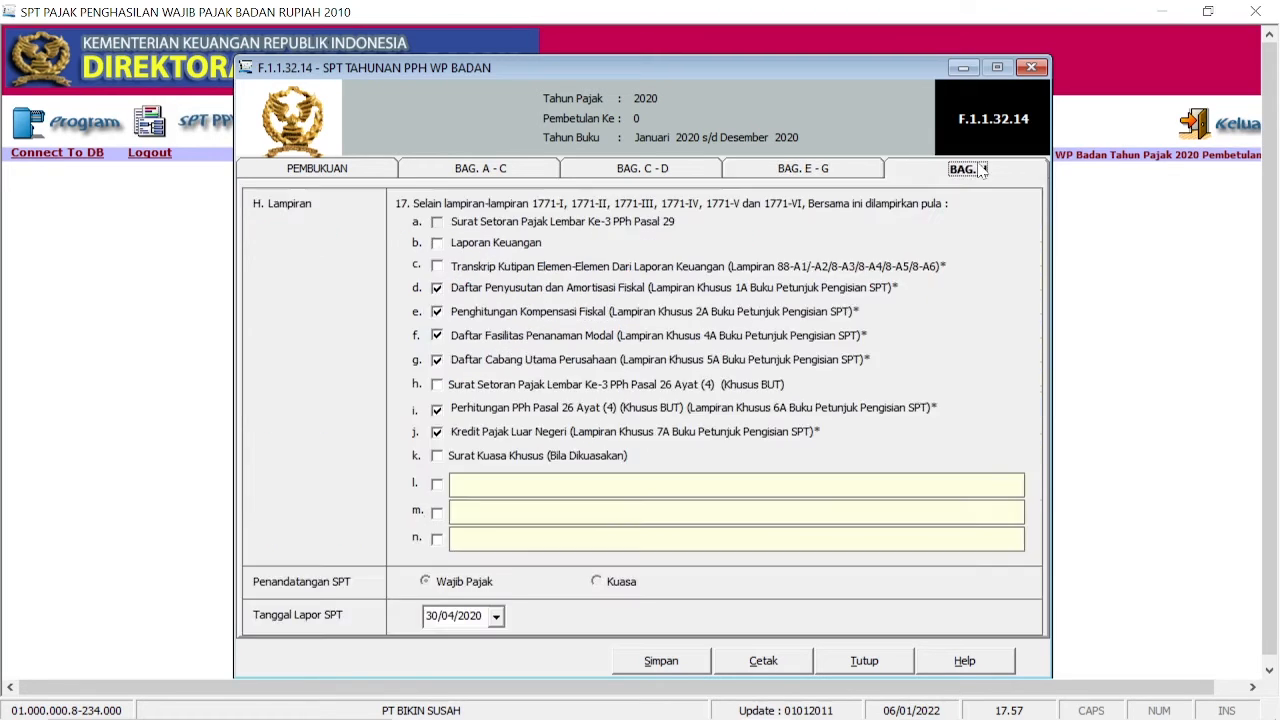
Step: Attach only Laporan Keuangan, unticking depreciation, loss compensation, investment, branch, PPh 26 and foreign tax attachments
{"action": "left_click", "coordinate": [437, 244]}
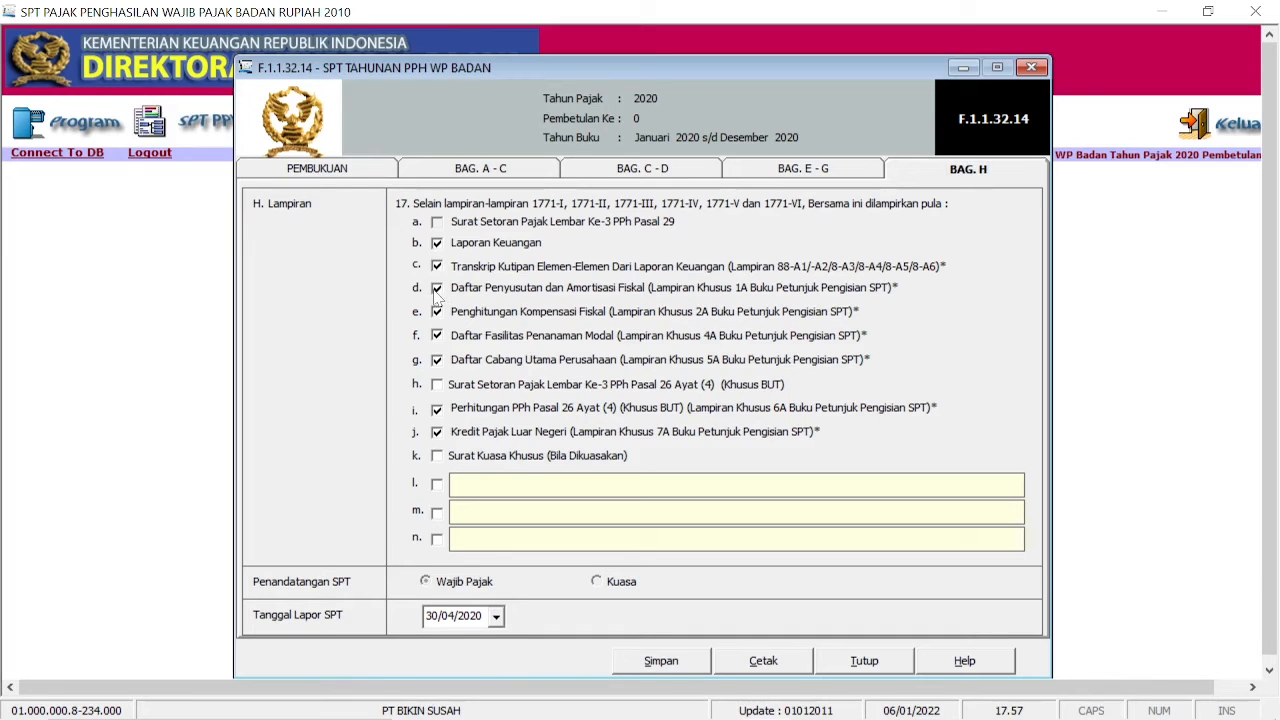
{"action": "left_click", "coordinate": [437, 289]}
{"action": "left_click", "coordinate": [437, 313]}
{"action": "left_click", "coordinate": [437, 337]}
{"action": "left_click", "coordinate": [437, 361]}
{"action": "left_click", "coordinate": [437, 409]}
{"action": "left_click", "coordinate": [437, 433]}
Step: Date the return 06/01/2022, save it, and preview the printout
{"action": "left_click", "coordinate": [496, 616]}
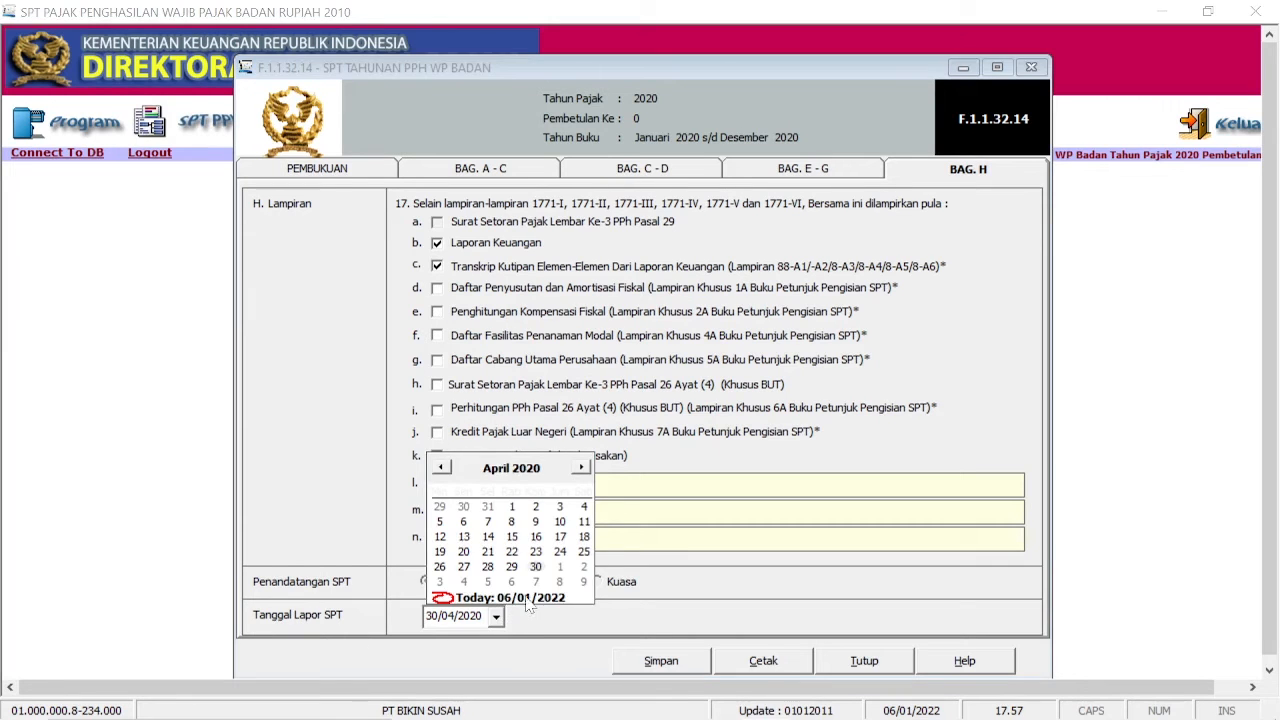
{"action": "left_click", "coordinate": [528, 600]}
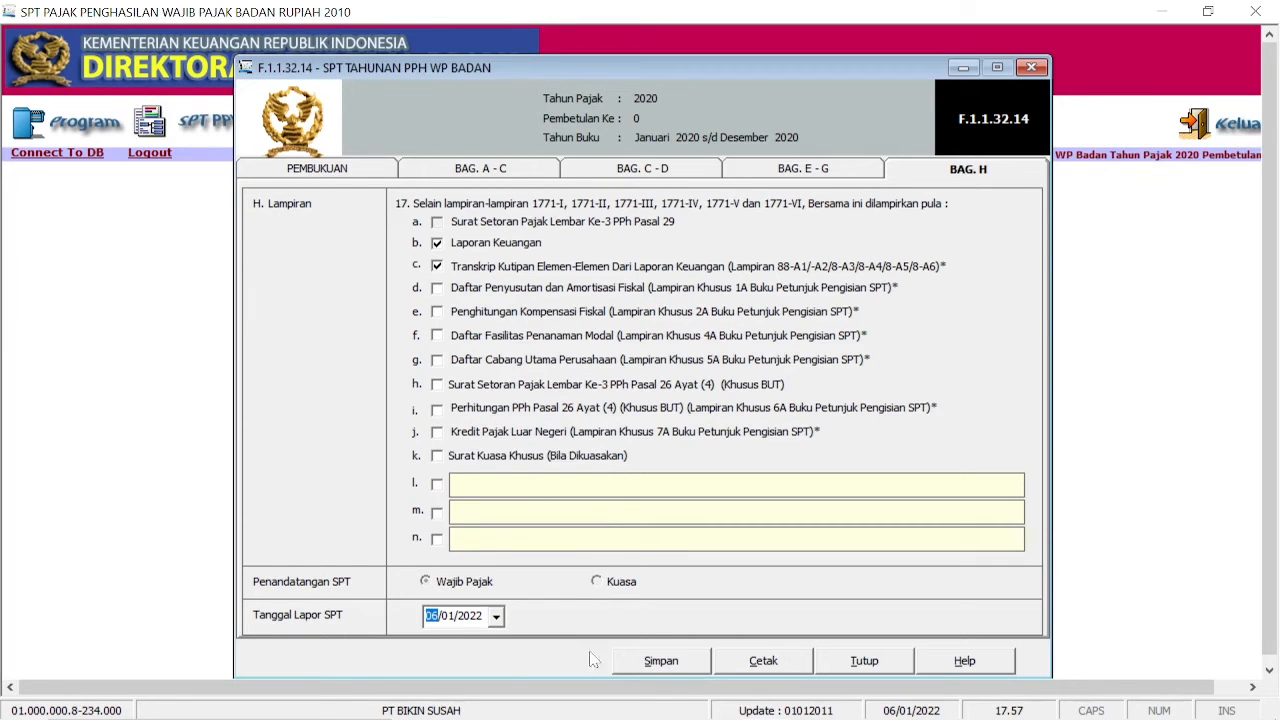
{"action": "left_click", "coordinate": [688, 664]}
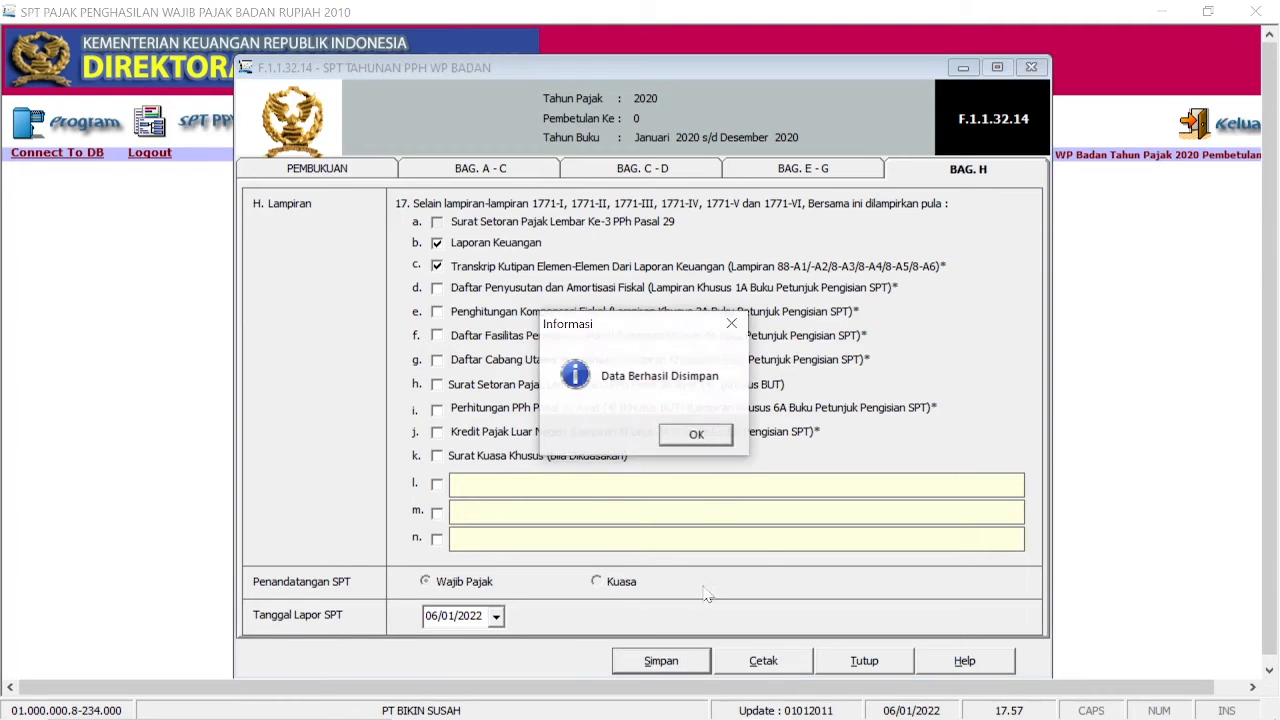
{"action": "left_click", "coordinate": [697, 436]}
{"action": "left_click", "coordinate": [762, 664]}
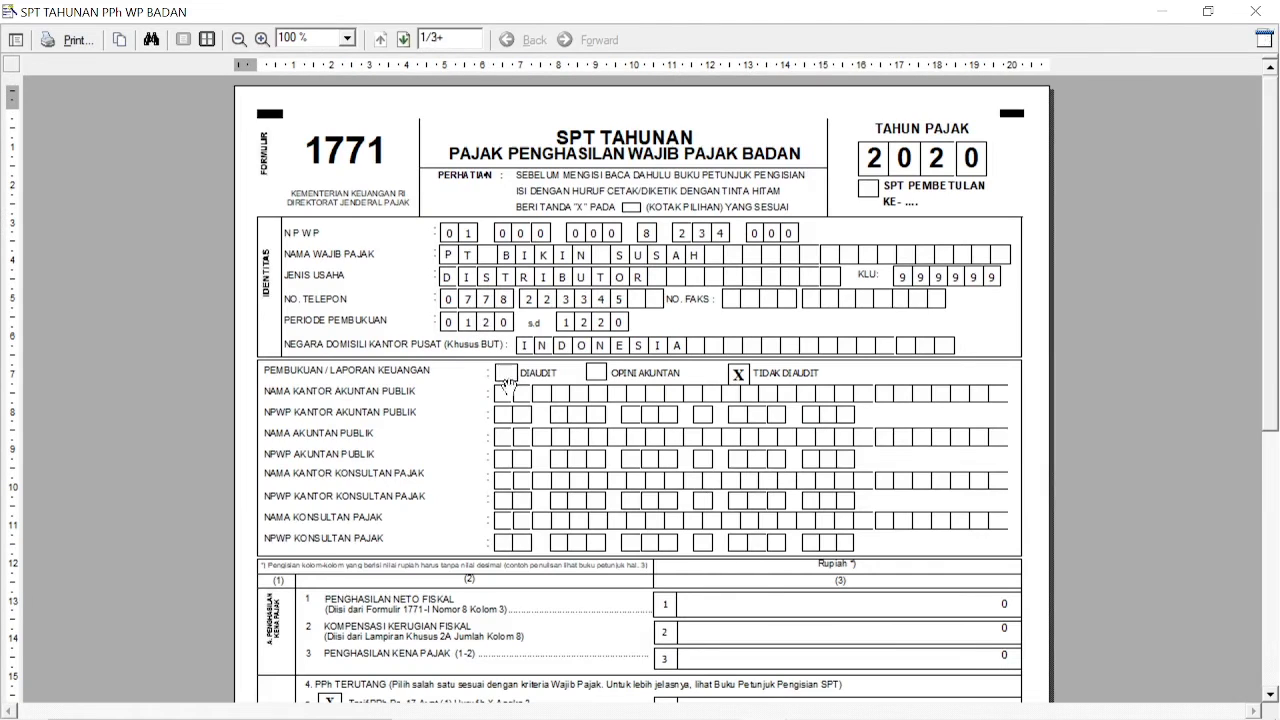
Step: Print all four SPT pages to PDF as 'Laporan PPh Badan' in Documents > PPh Badan
{"action": "scroll", "coordinate": [845, 363], "scroll_direction": "down", "scroll_amount": 6}
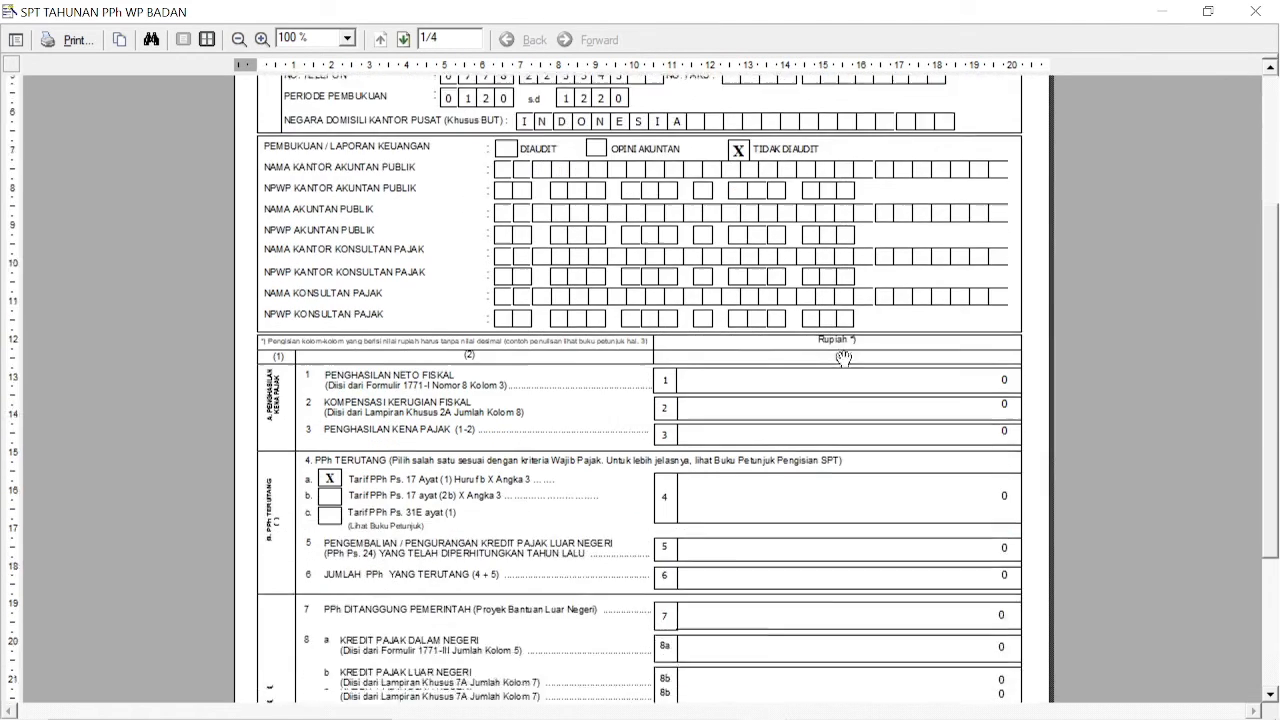
{"action": "scroll", "coordinate": [845, 363], "scroll_direction": "up", "scroll_amount": 5}
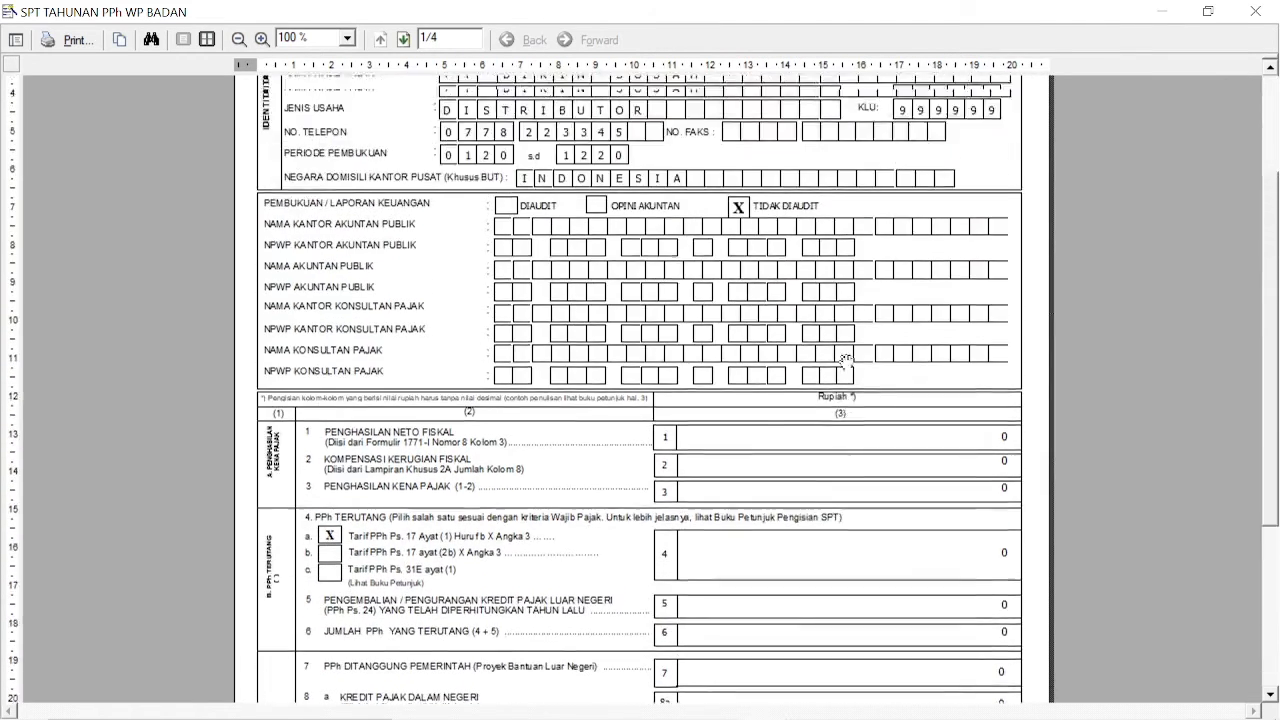
{"action": "scroll", "coordinate": [845, 360], "scroll_direction": "up", "scroll_amount": 1}
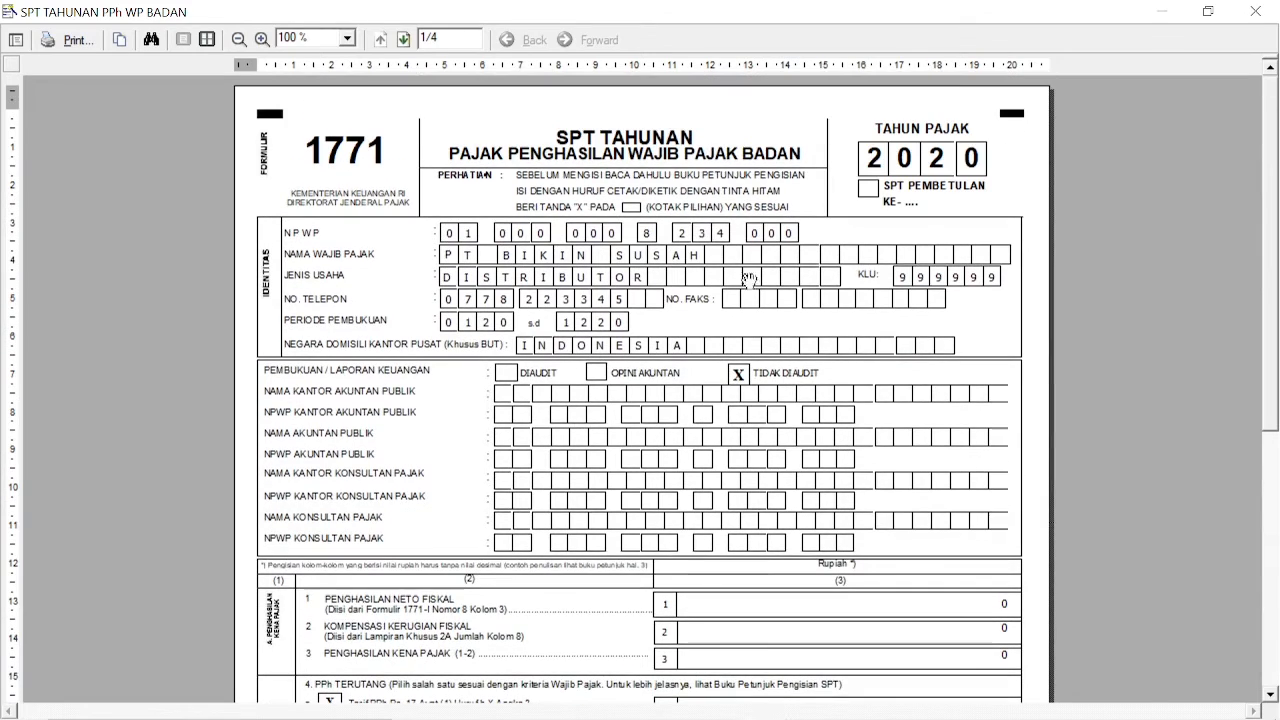
{"action": "left_click", "coordinate": [70, 41]}
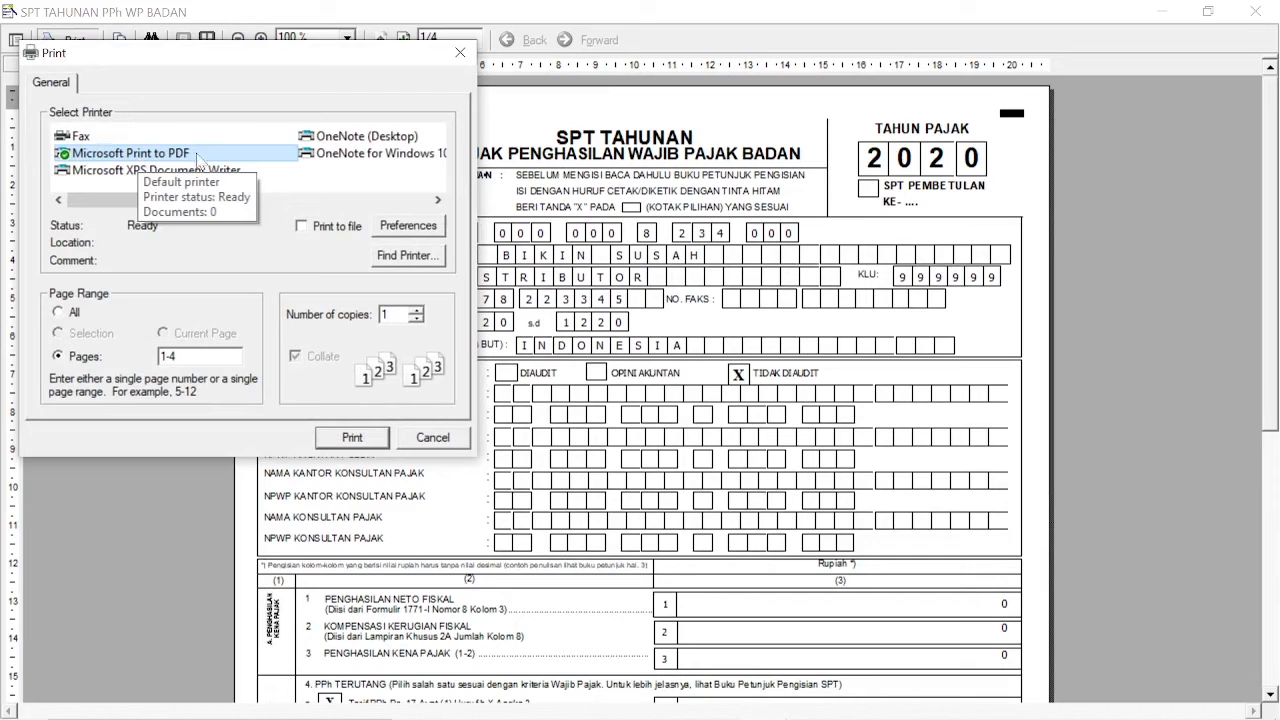
{"action": "left_click", "coordinate": [350, 438]}
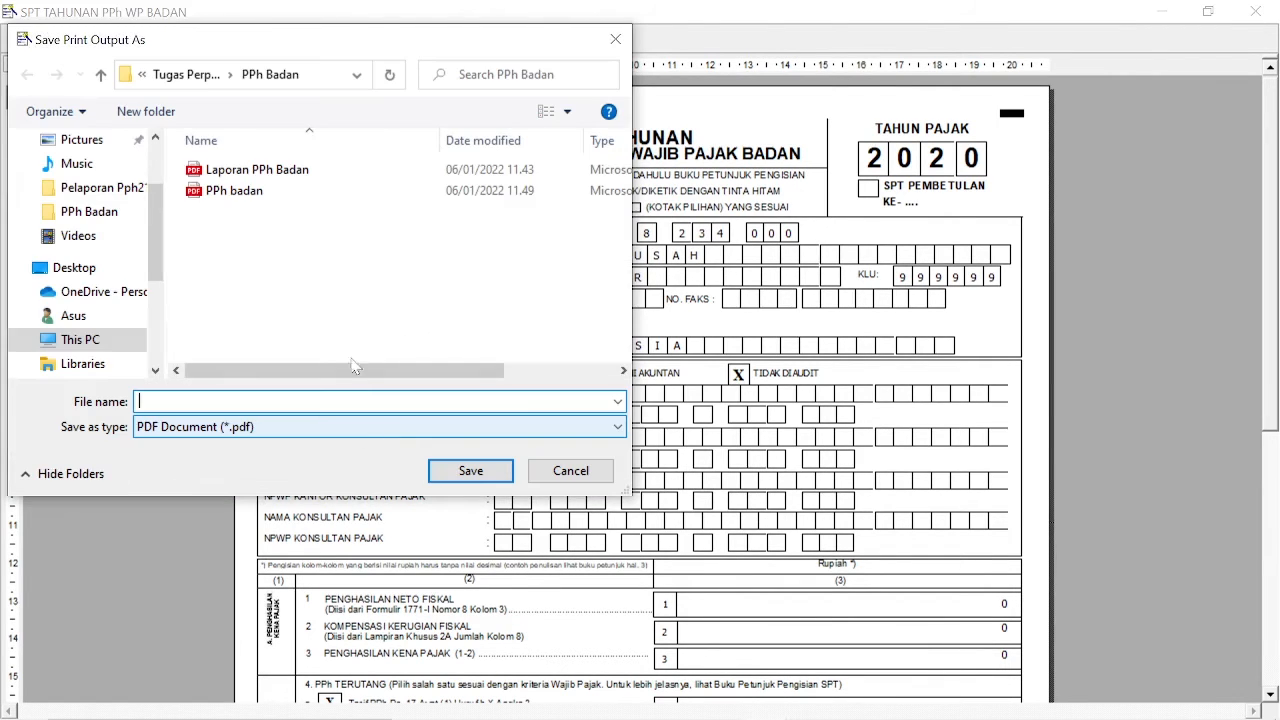
{"action": "left_click", "coordinate": [113, 343]}
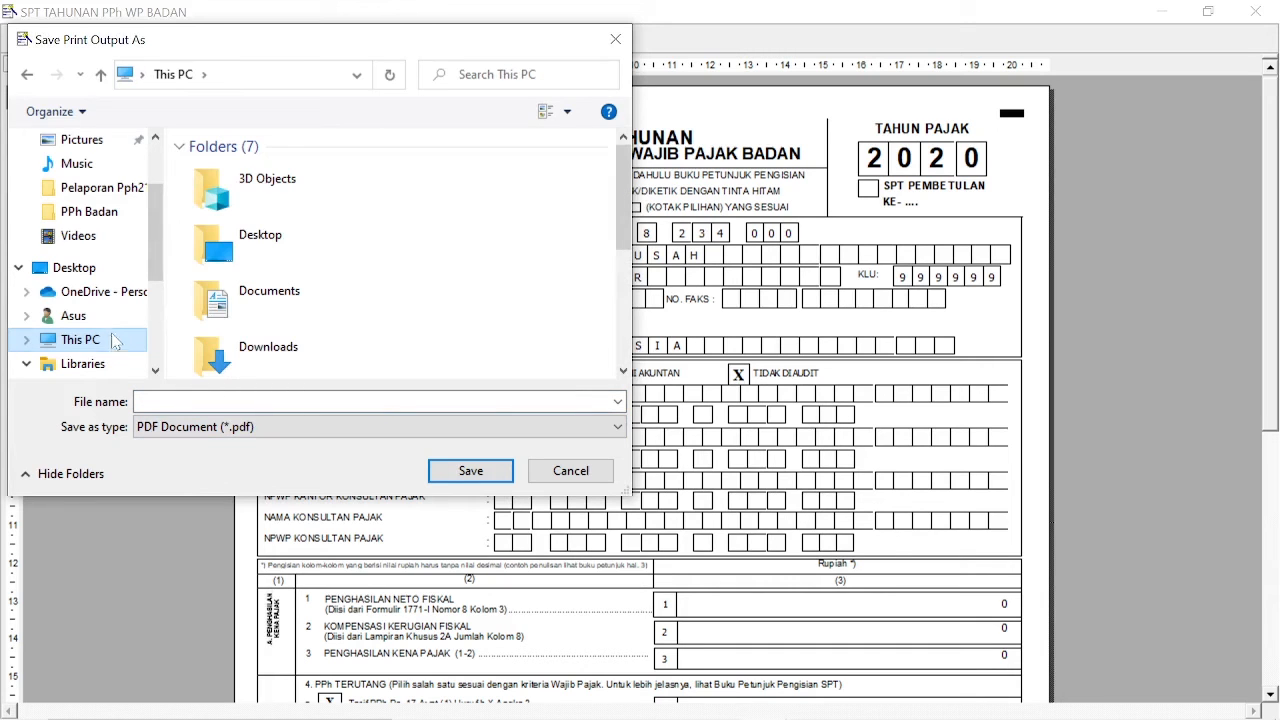
{"action": "double_click", "coordinate": [265, 300]}
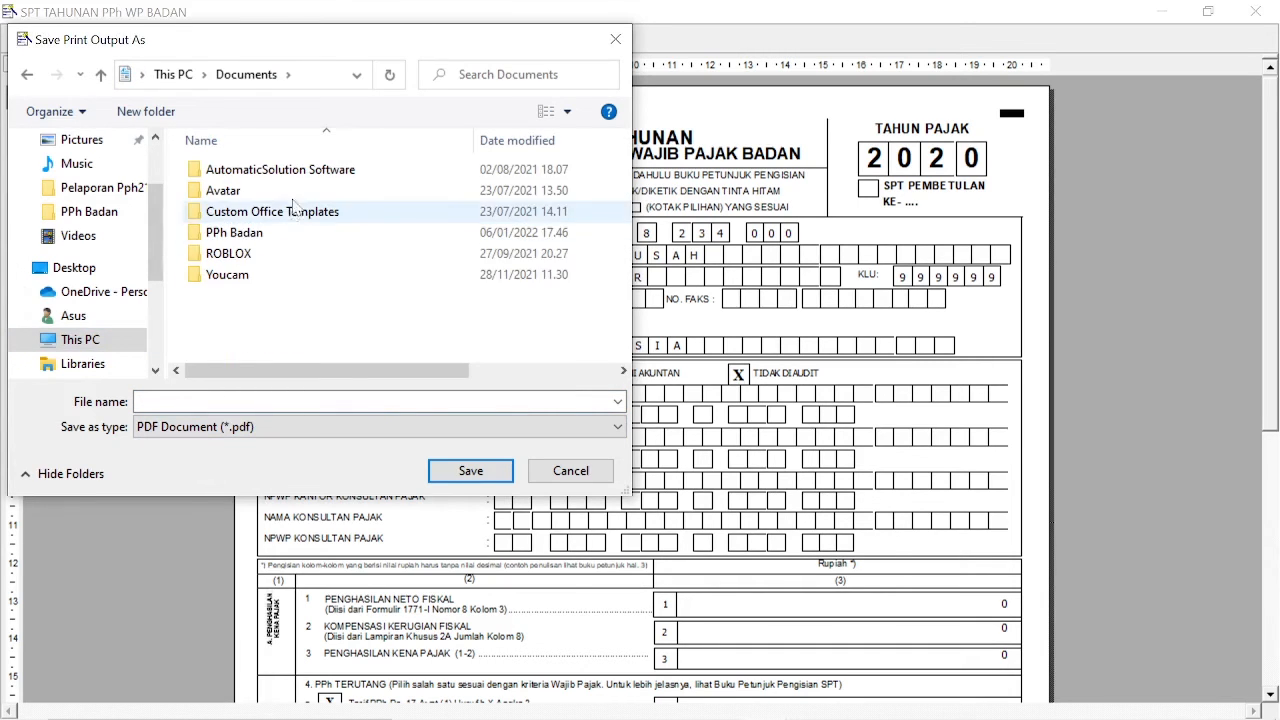
{"action": "double_click", "coordinate": [304, 240]}
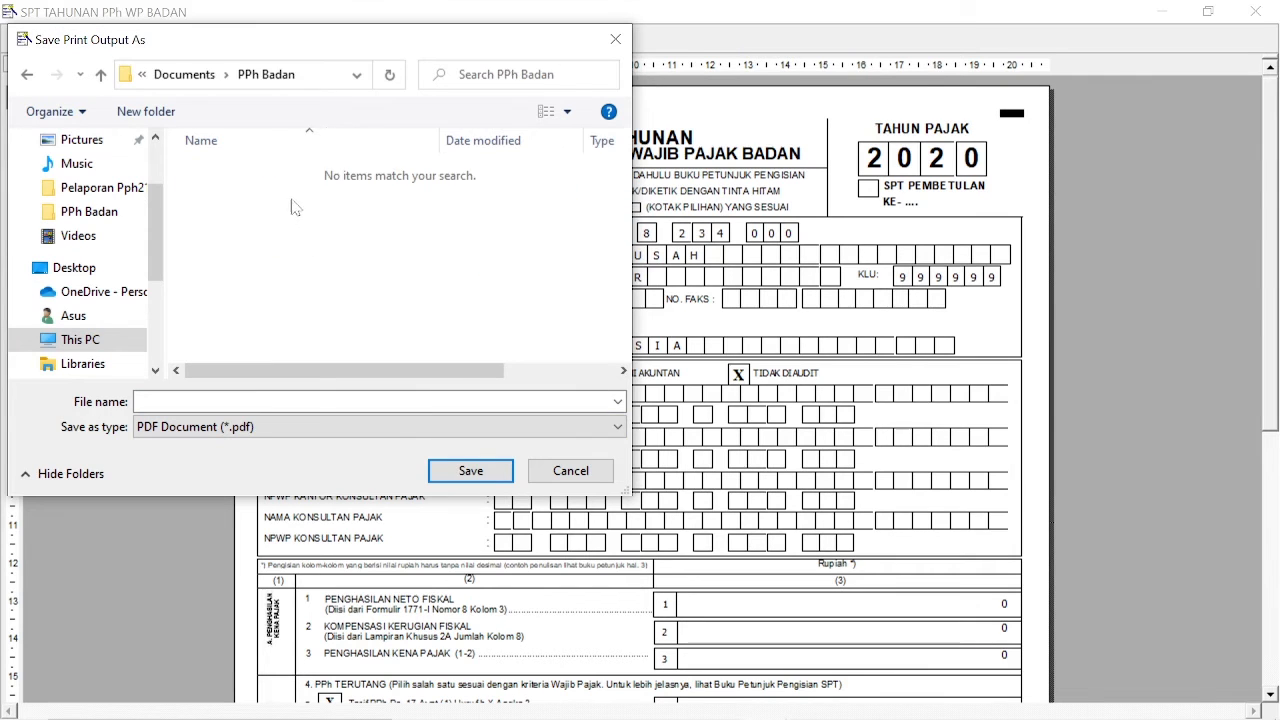
{"action": "left_click", "coordinate": [453, 470]}
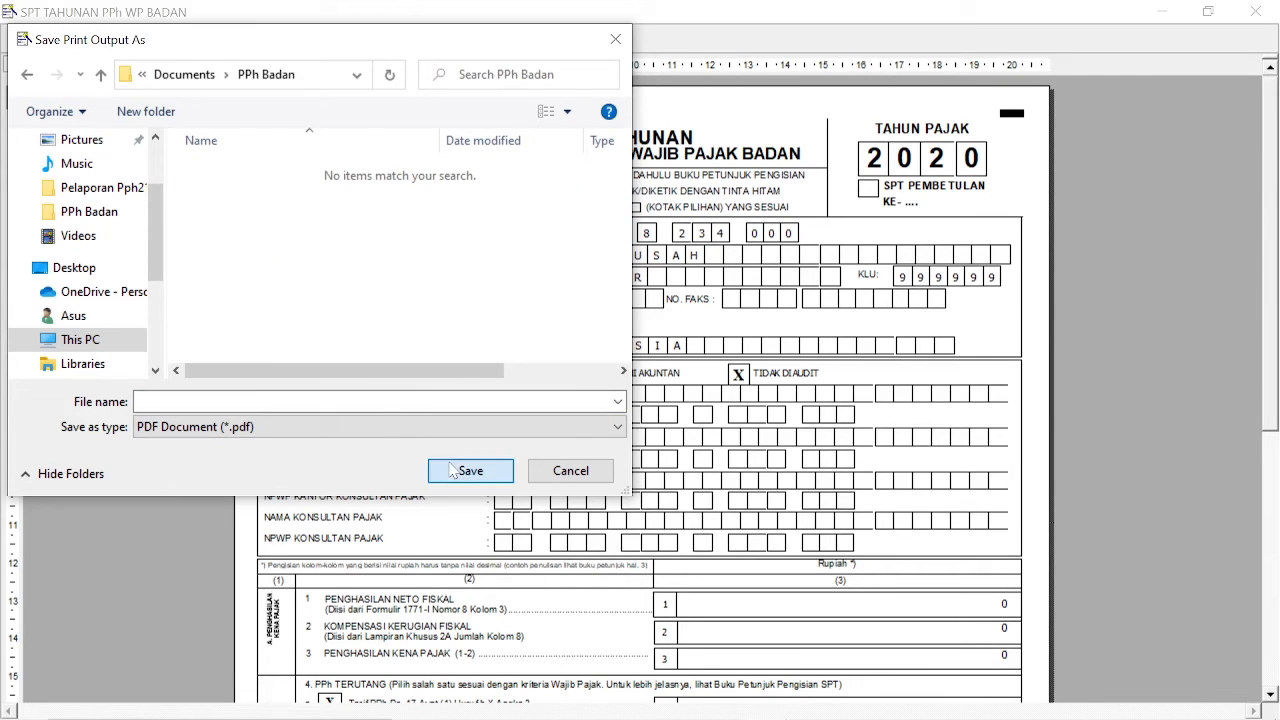
{"action": "left_click", "coordinate": [455, 472]}
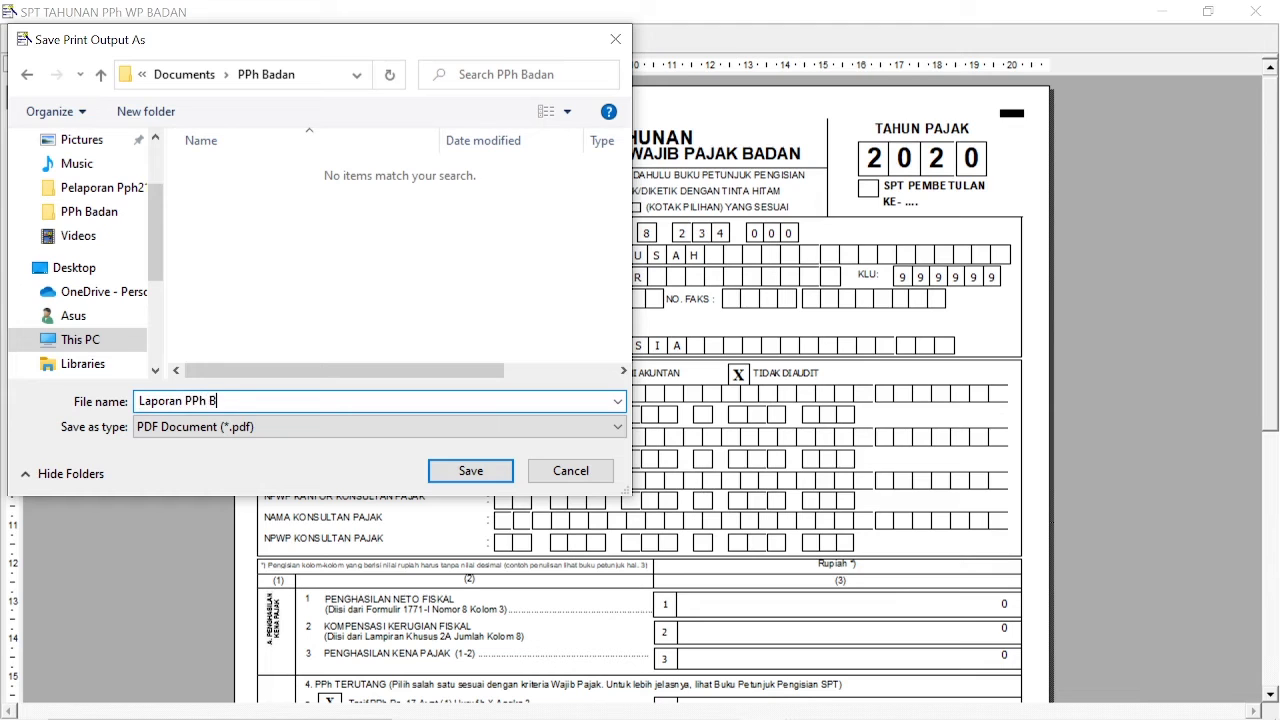
{"action": "left_click", "coordinate": [470, 471]}
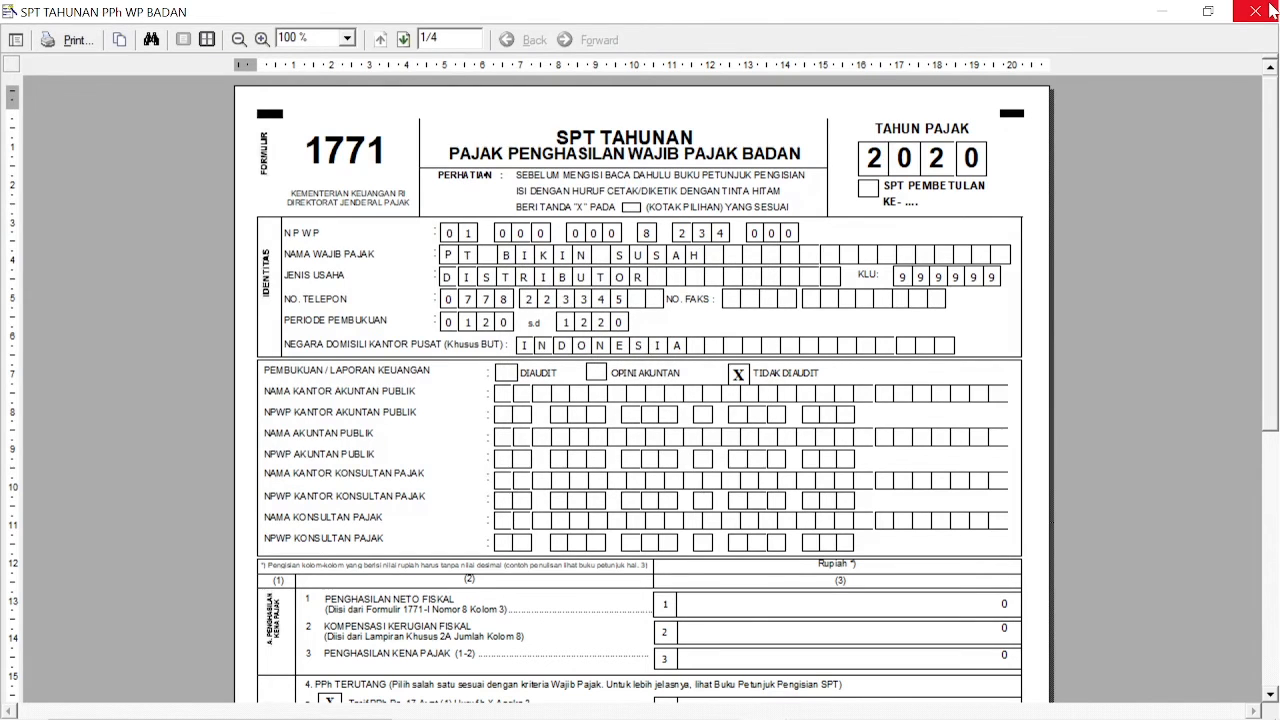
Step: Close the print preview and annual SPT, then open the LK 8A-2 financial statement transcript
{"action": "left_click", "coordinate": [1271, 10]}
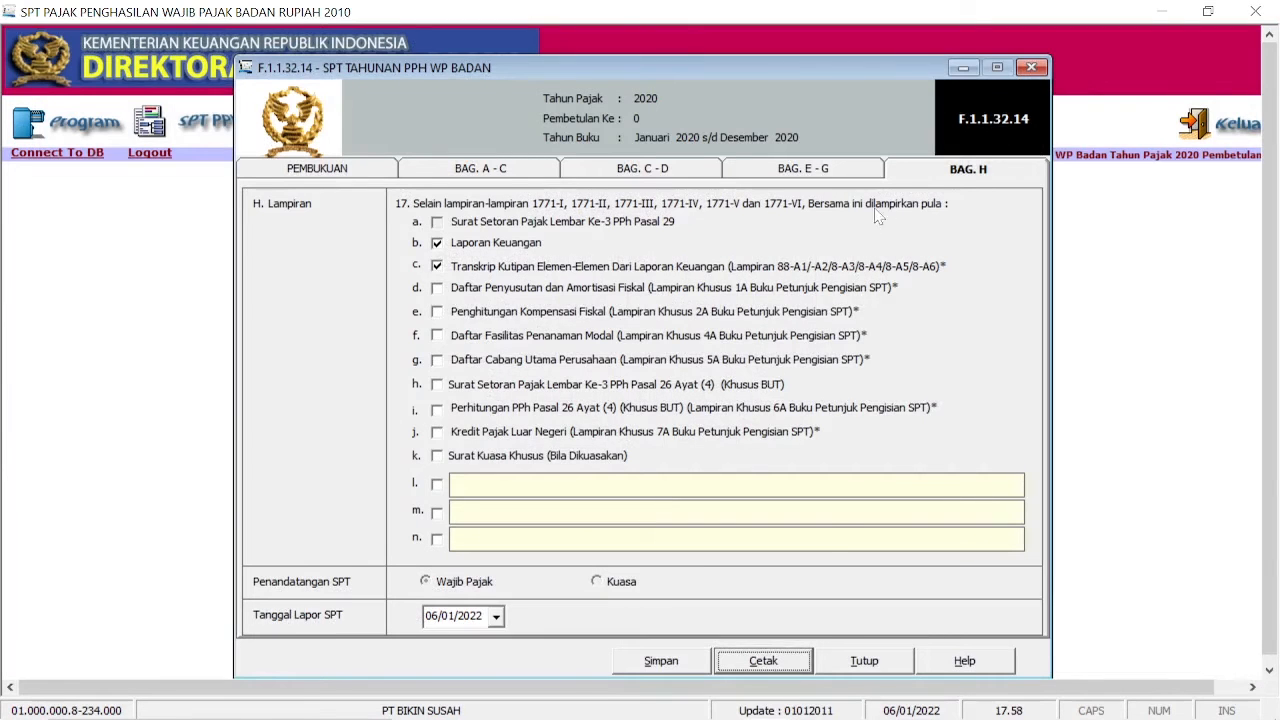
{"action": "left_click", "coordinate": [865, 657]}
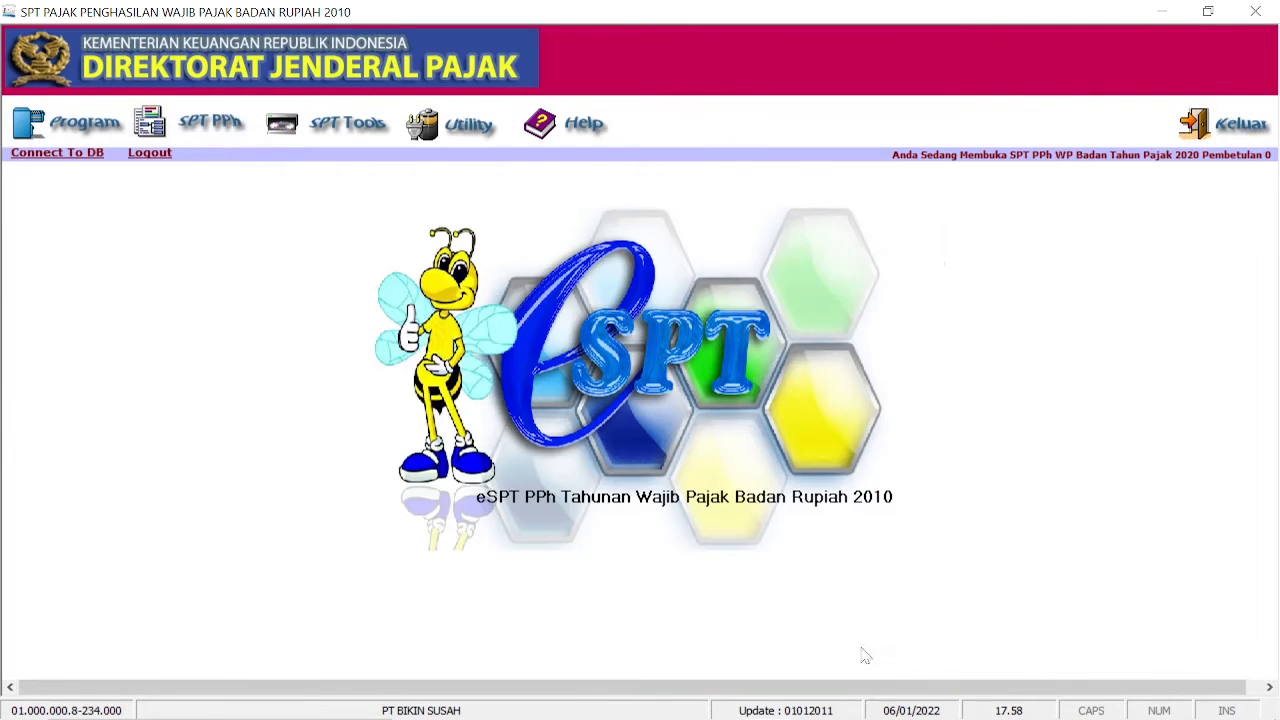
{"action": "left_click", "coordinate": [226, 128]}
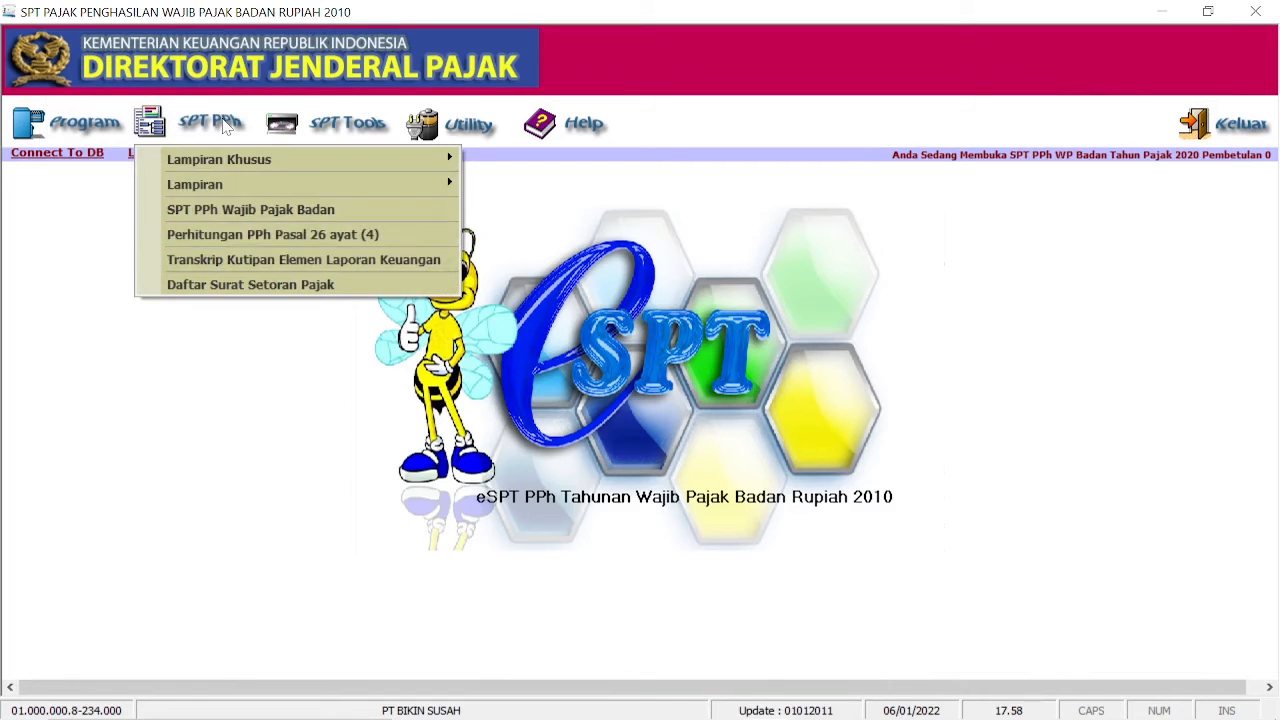
{"action": "left_click", "coordinate": [256, 268]}
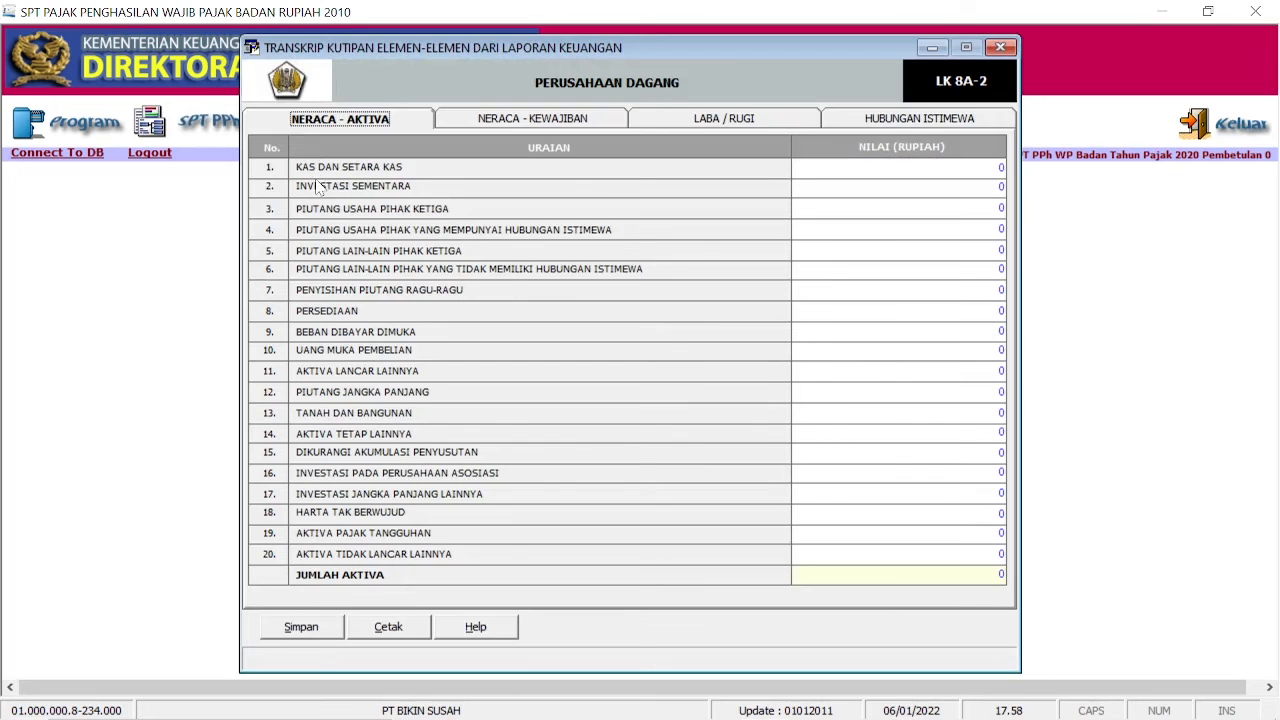
Step: Enter the 60.000.000 cash balance from the Neraca PDF
{"action": "key", "text": "Tab"}
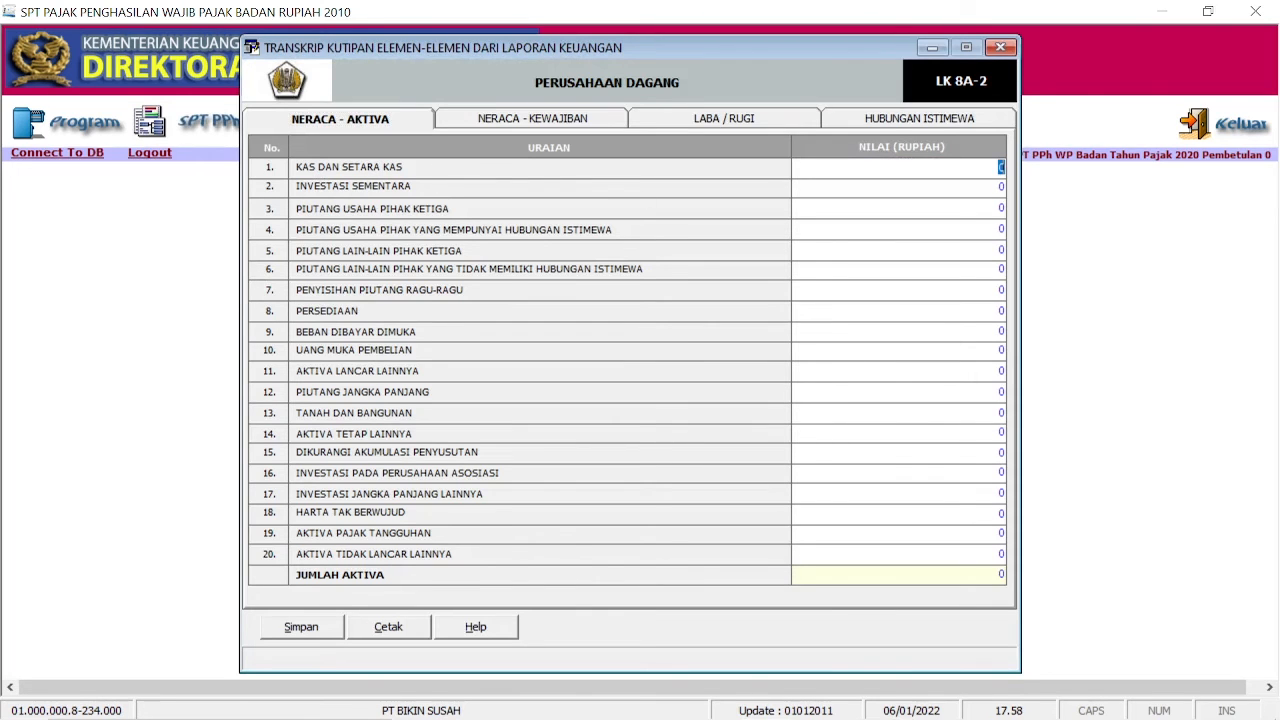
{"action": "mouse_move", "coordinate": [660, 705]}
{"action": "left_click", "coordinate": [715, 700]}
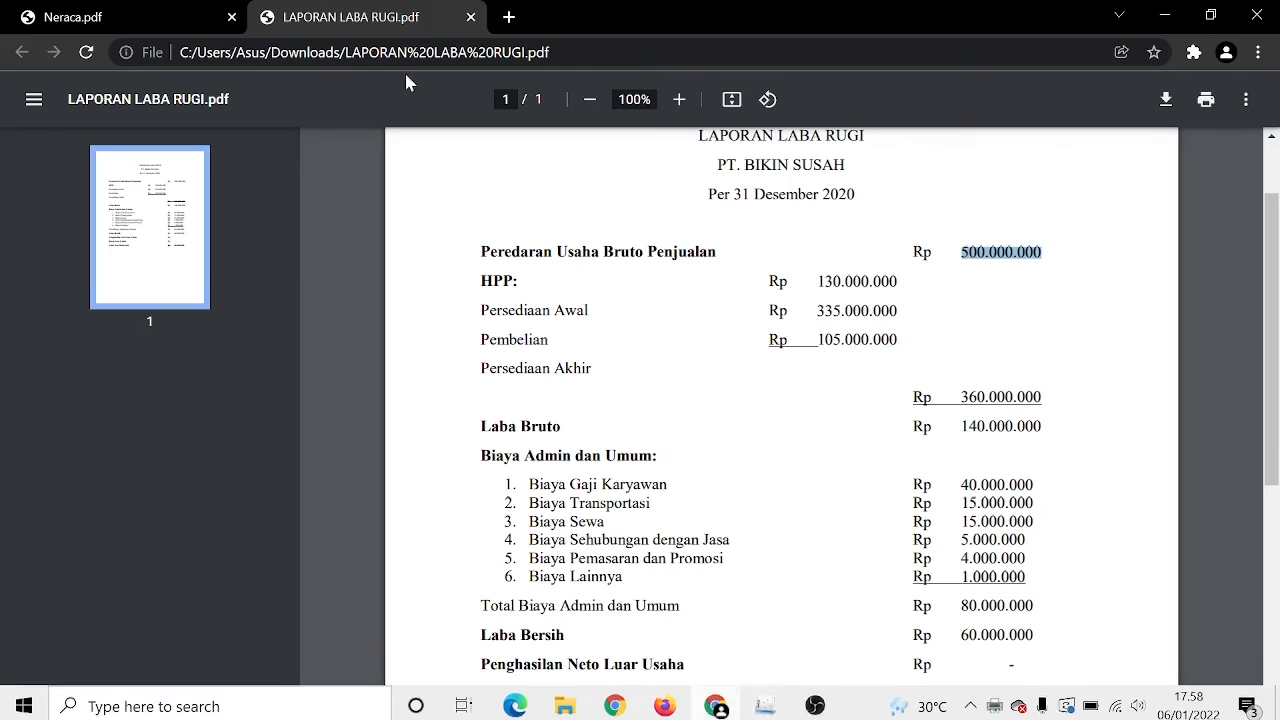
{"action": "left_click", "coordinate": [137, 14]}
{"action": "double_click", "coordinate": [708, 418]}
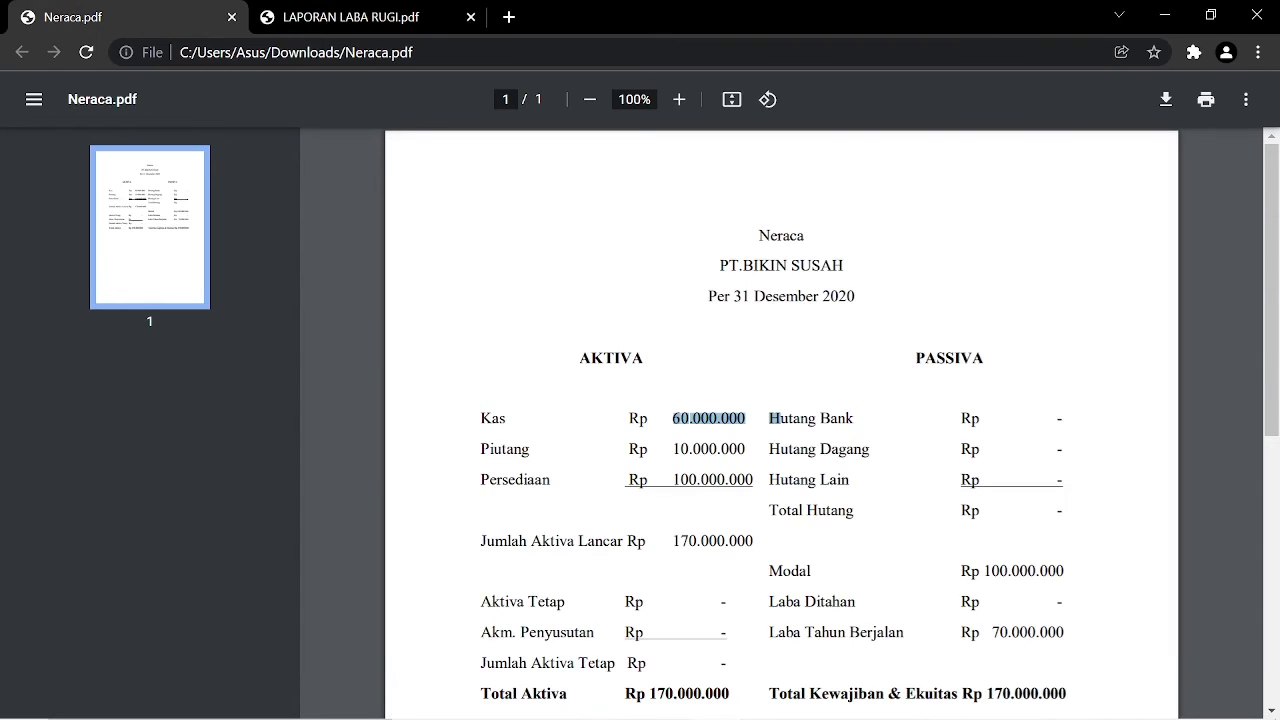
{"action": "left_click", "coordinate": [765, 700]}
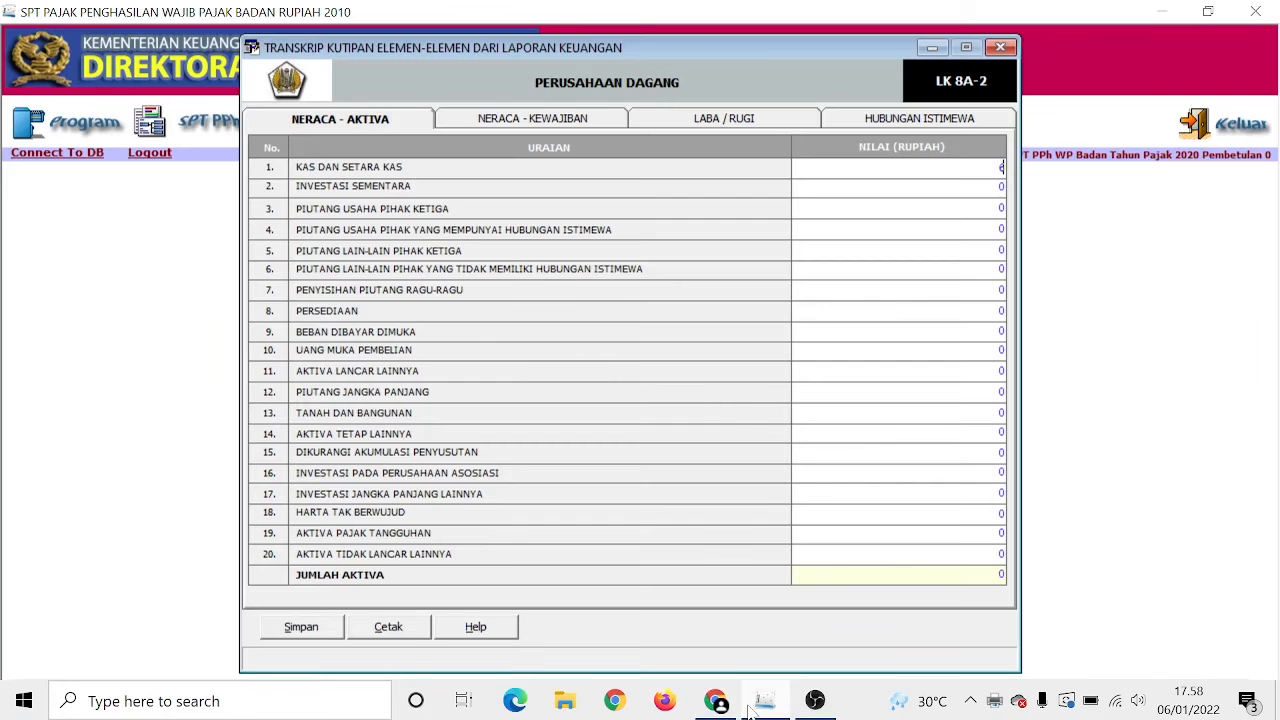
{"action": "type", "text": "60000000"}
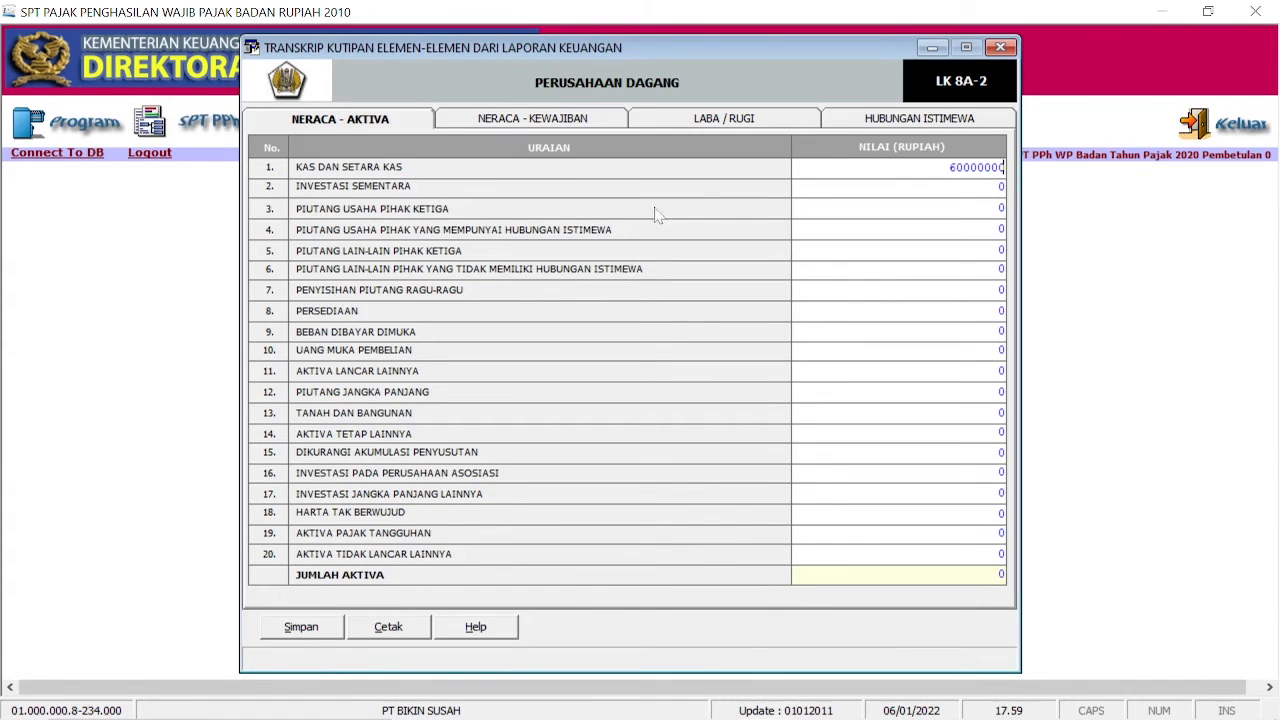
{"action": "left_click", "coordinate": [970, 208]}
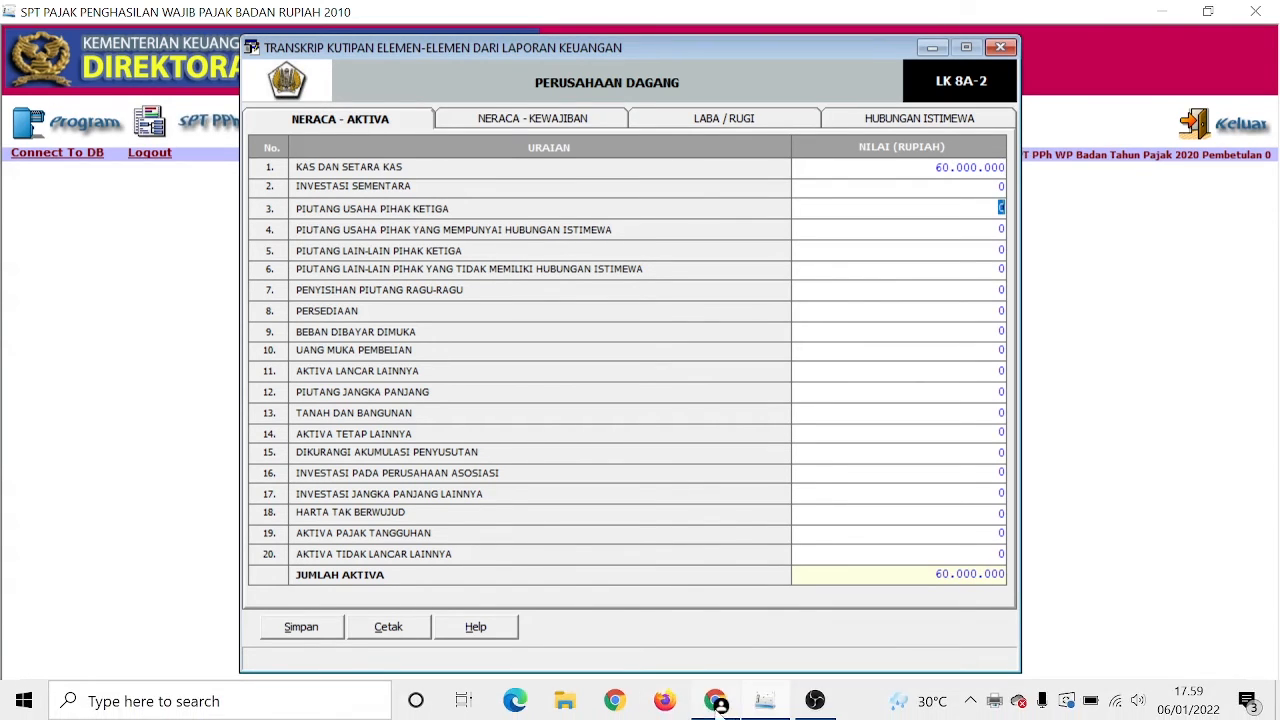
Step: Enter receivables 10.000.000 and inventory 100.000.000 in the transcript's asset rows
{"action": "left_click", "coordinate": [717, 702]}
{"action": "left_click_drag", "start_coordinate": [673, 449], "coordinate": [746, 449]}
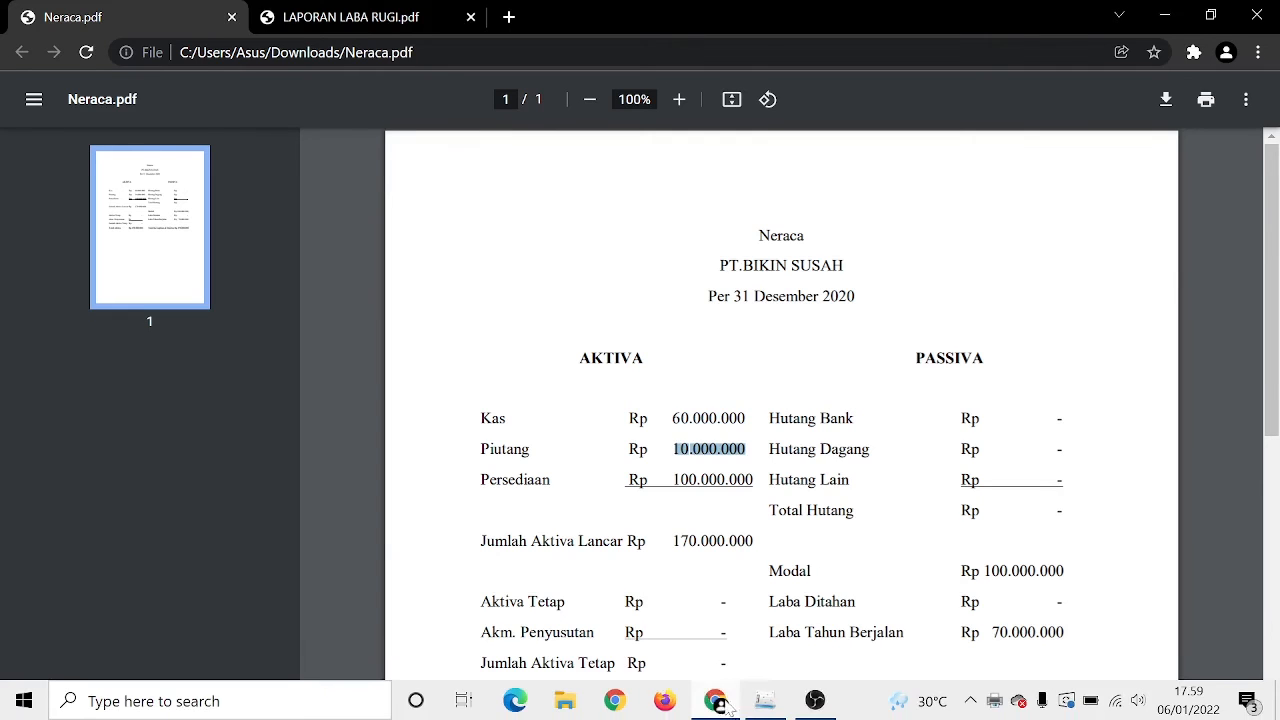
{"action": "left_click", "coordinate": [757, 706]}
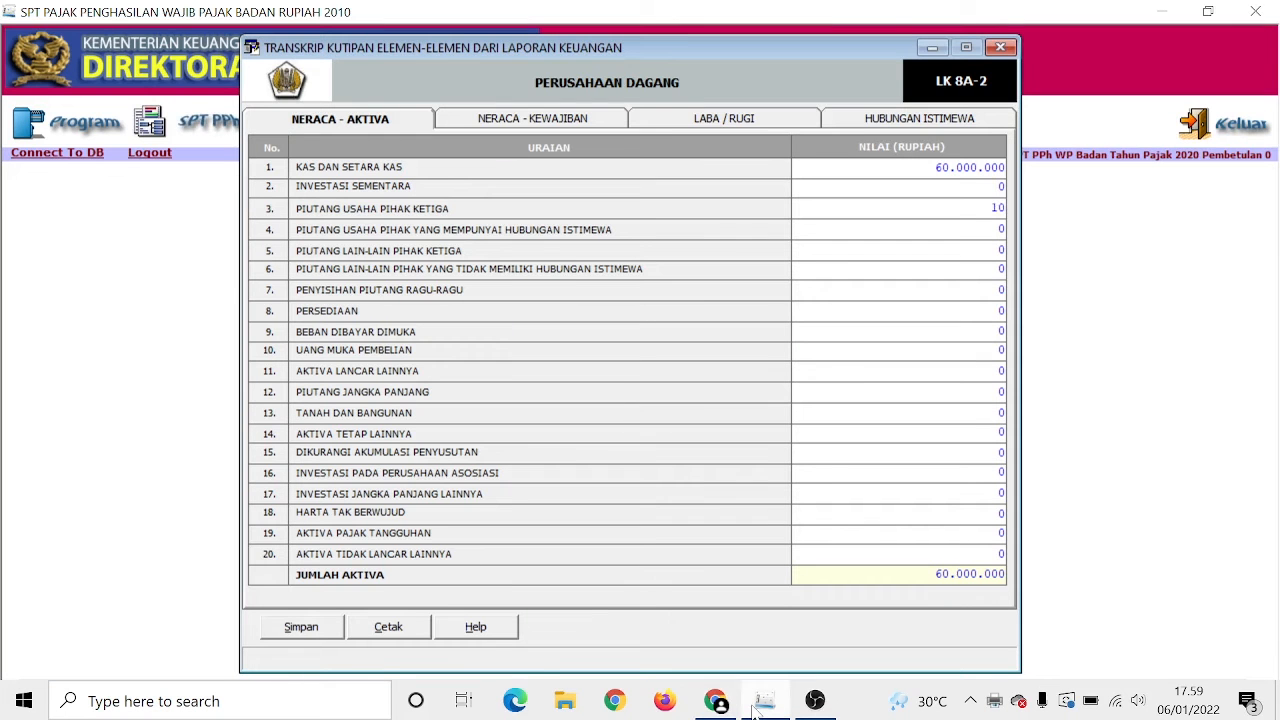
{"action": "type", "text": "10000000"}
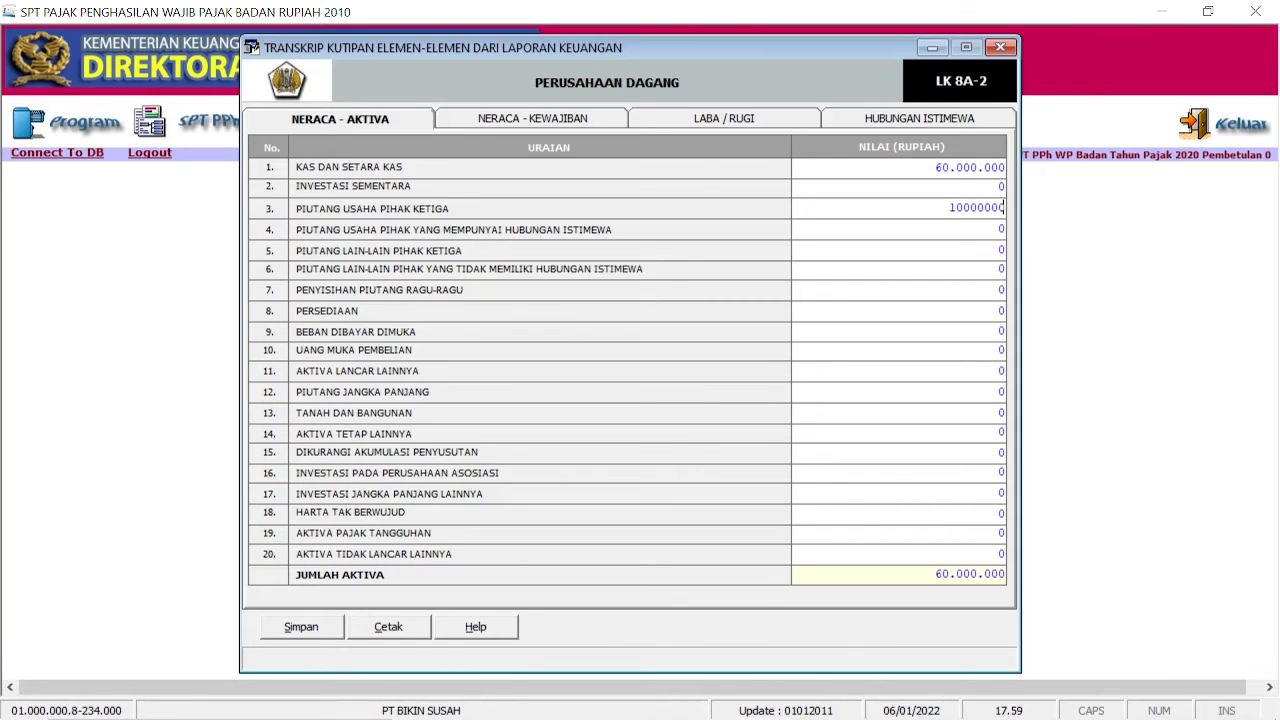
{"action": "left_click", "coordinate": [990, 311]}
{"action": "left_click", "coordinate": [717, 702]}
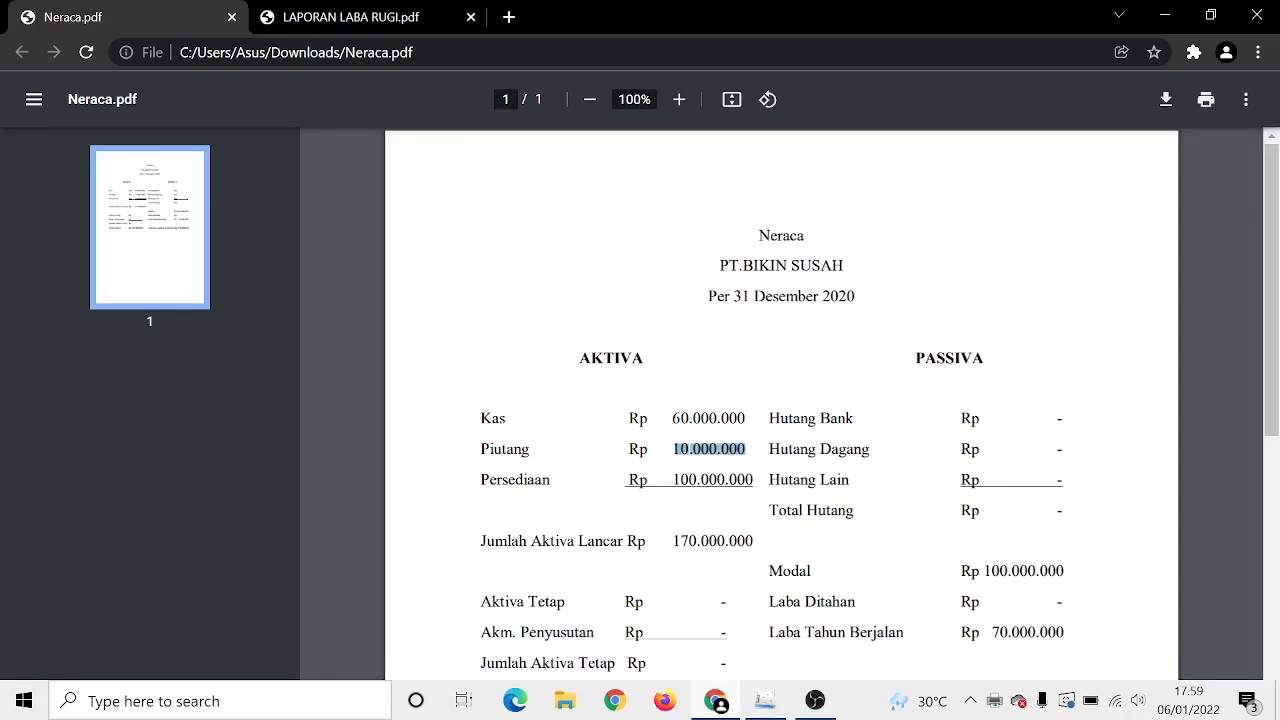
{"action": "left_click_drag", "start_coordinate": [673, 480], "coordinate": [818, 507]}
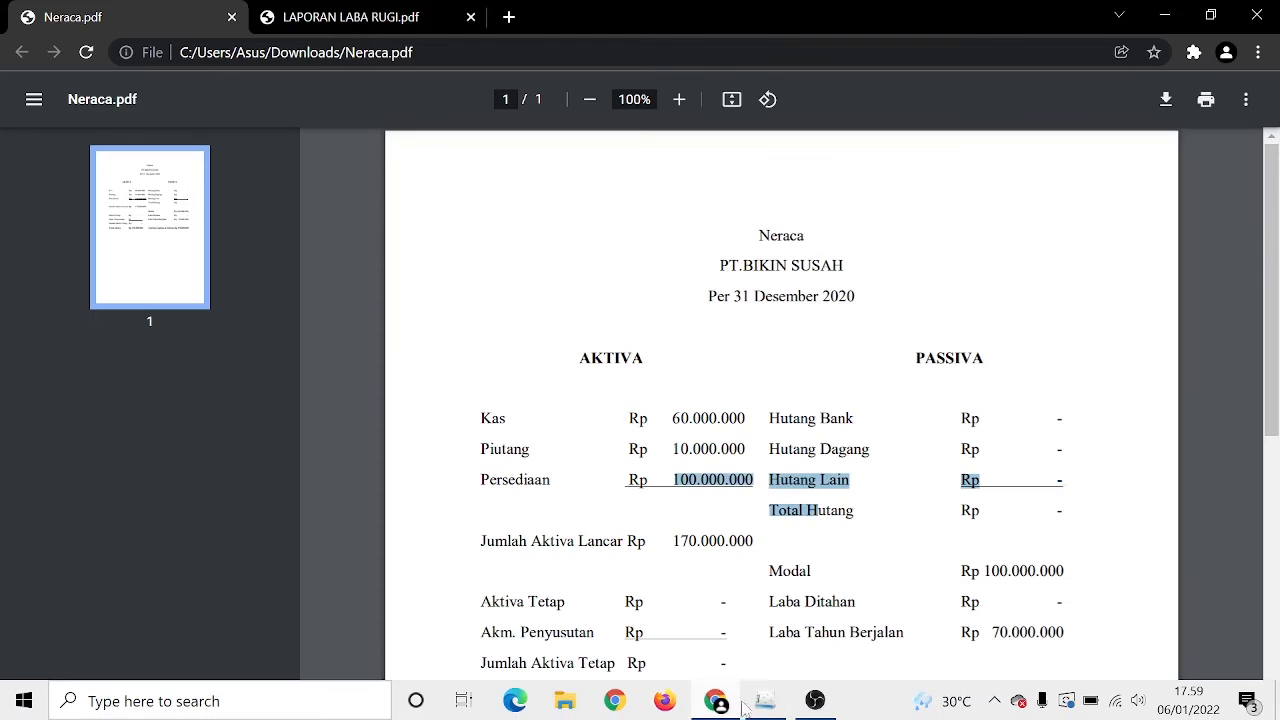
{"action": "left_click", "coordinate": [760, 703]}
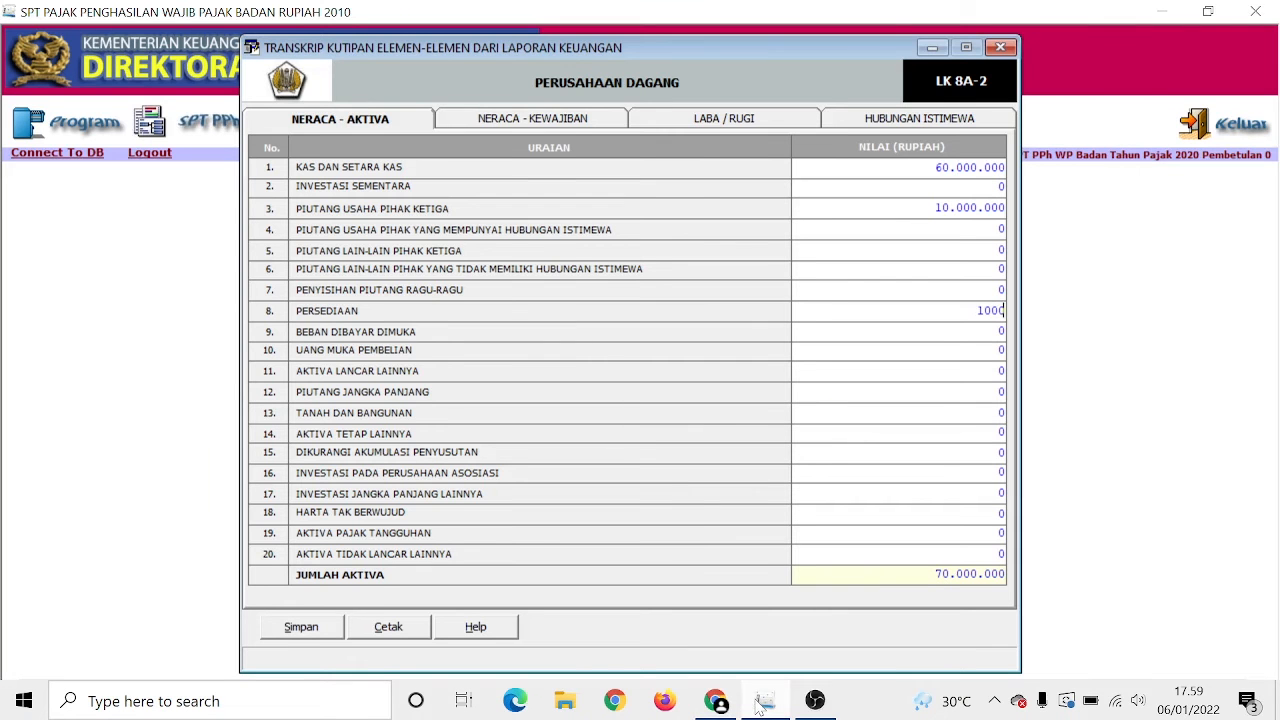
{"action": "type", "text": "100.000.000"}
{"action": "key", "text": "Return"}
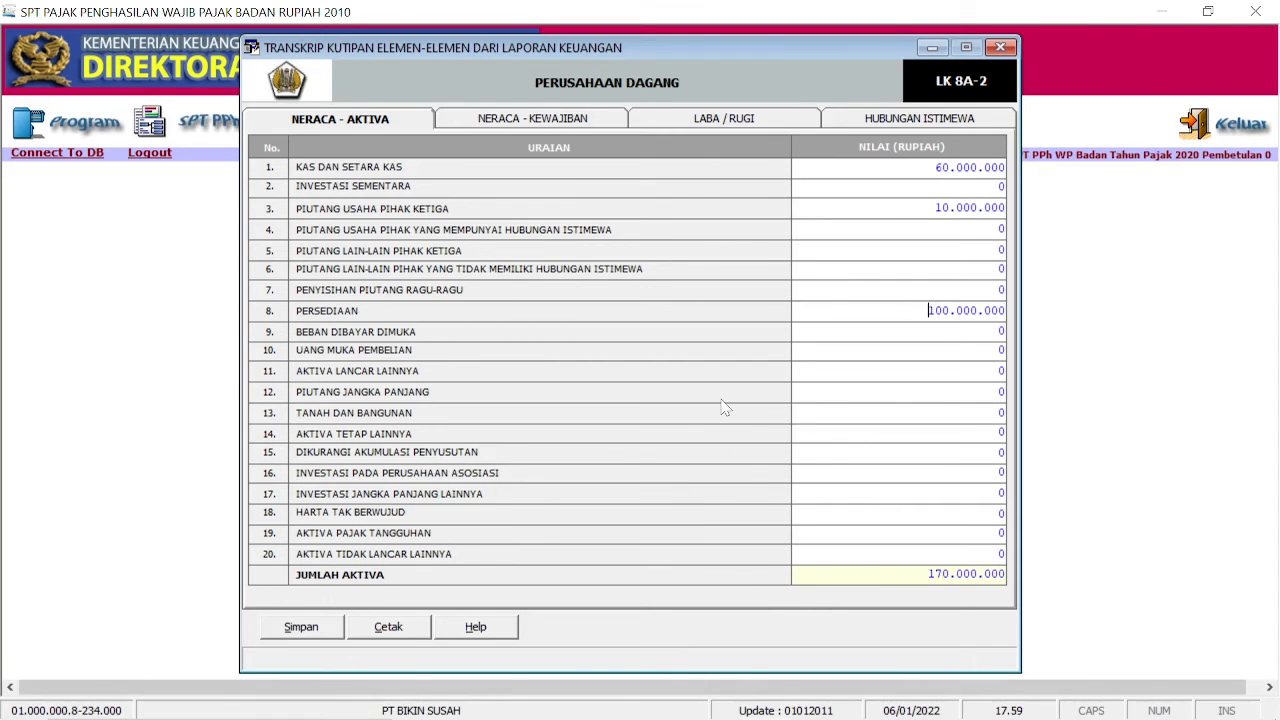
{"action": "left_click", "coordinate": [553, 122]}
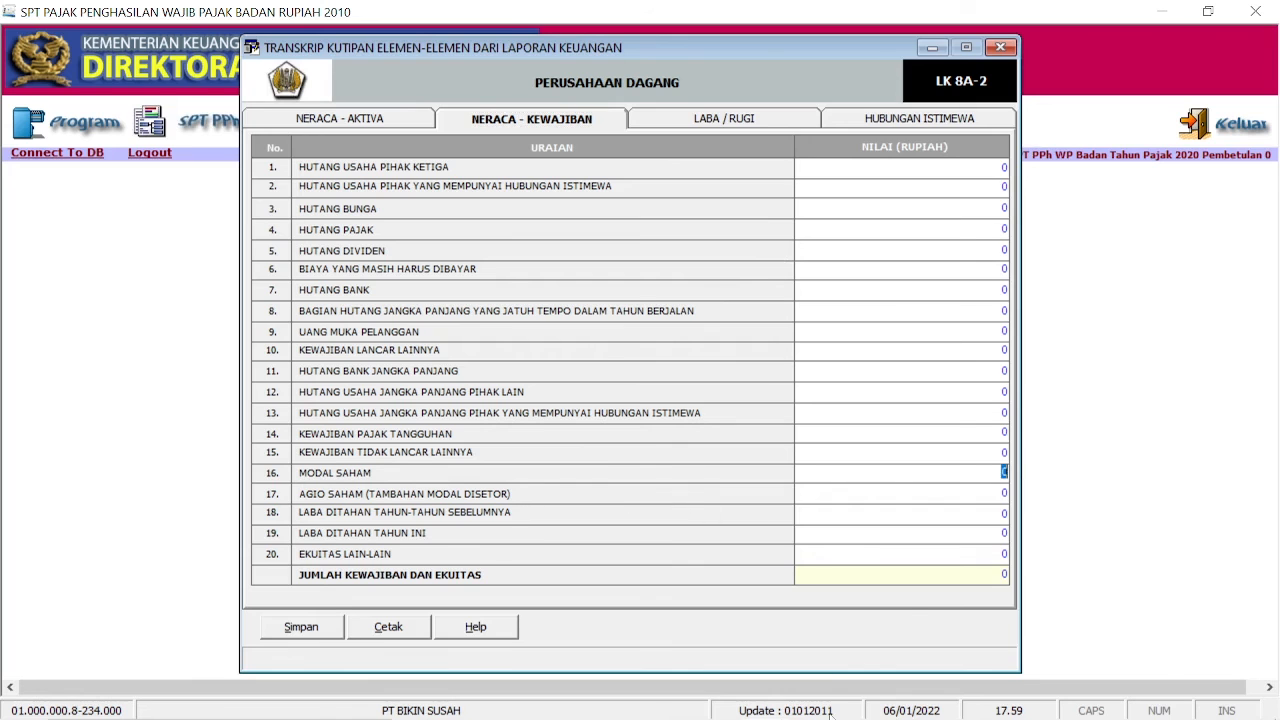
Step: Enter Modal Saham 100.000.000 and Laba Ditahan Tahun Ini 70.000.000 from the balance sheet PDF
{"action": "left_click", "coordinate": [715, 706]}
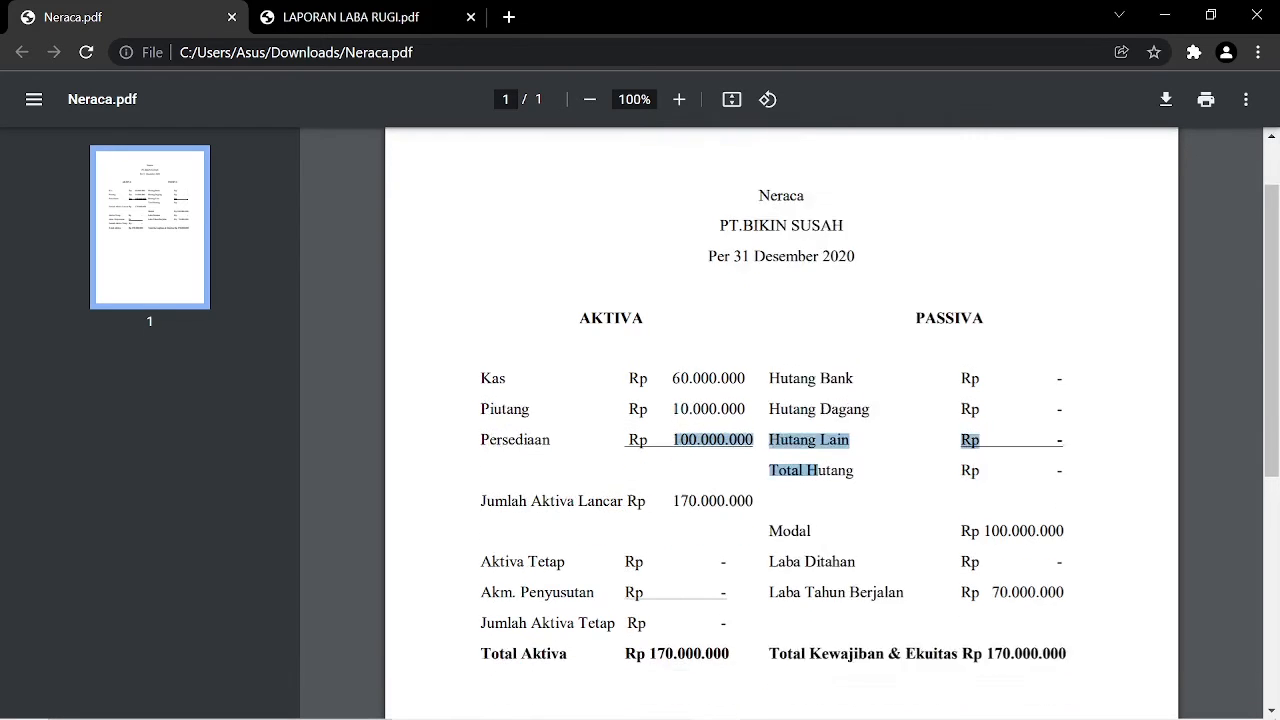
{"action": "scroll", "coordinate": [780, 400], "scroll_direction": "down", "scroll_amount": 1}
{"action": "left_click_drag", "start_coordinate": [975, 471], "coordinate": [1064, 471]}
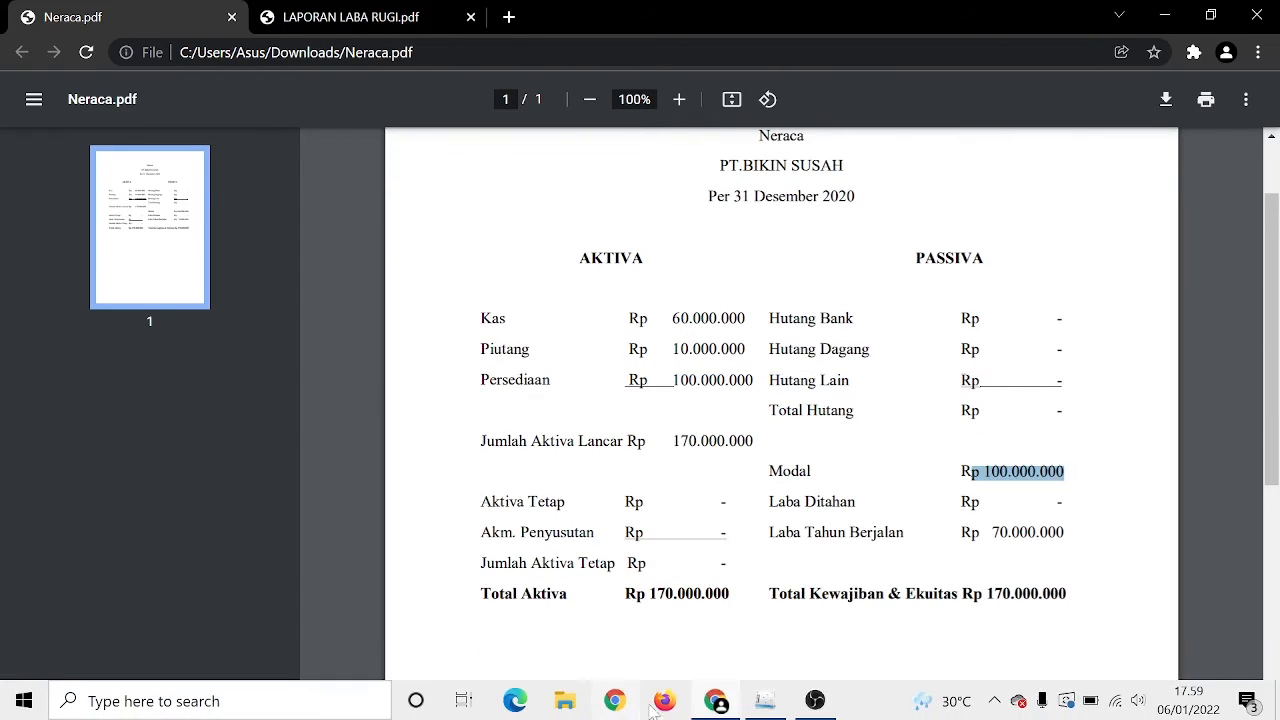
{"action": "left_click", "coordinate": [755, 705]}
{"action": "type", "text": "10"}
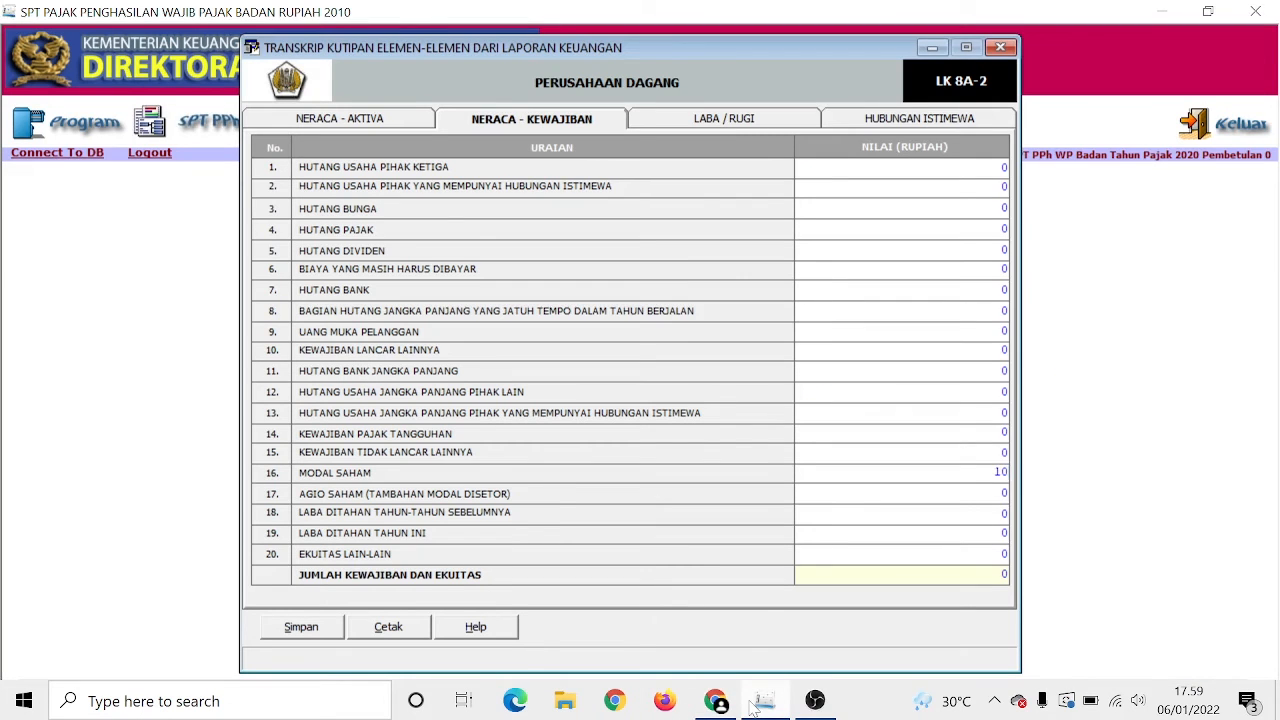
{"action": "type", "text": "0000000"}
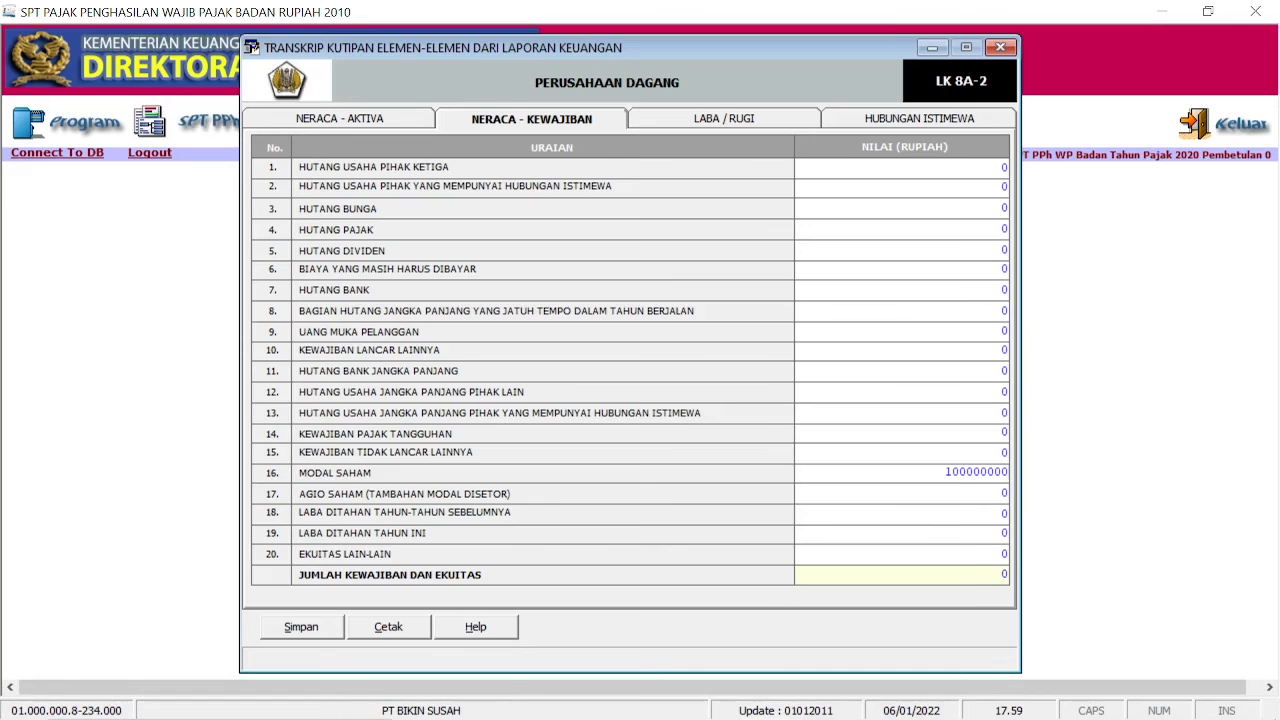
{"action": "left_click", "coordinate": [1003, 533]}
{"action": "left_click", "coordinate": [715, 703]}
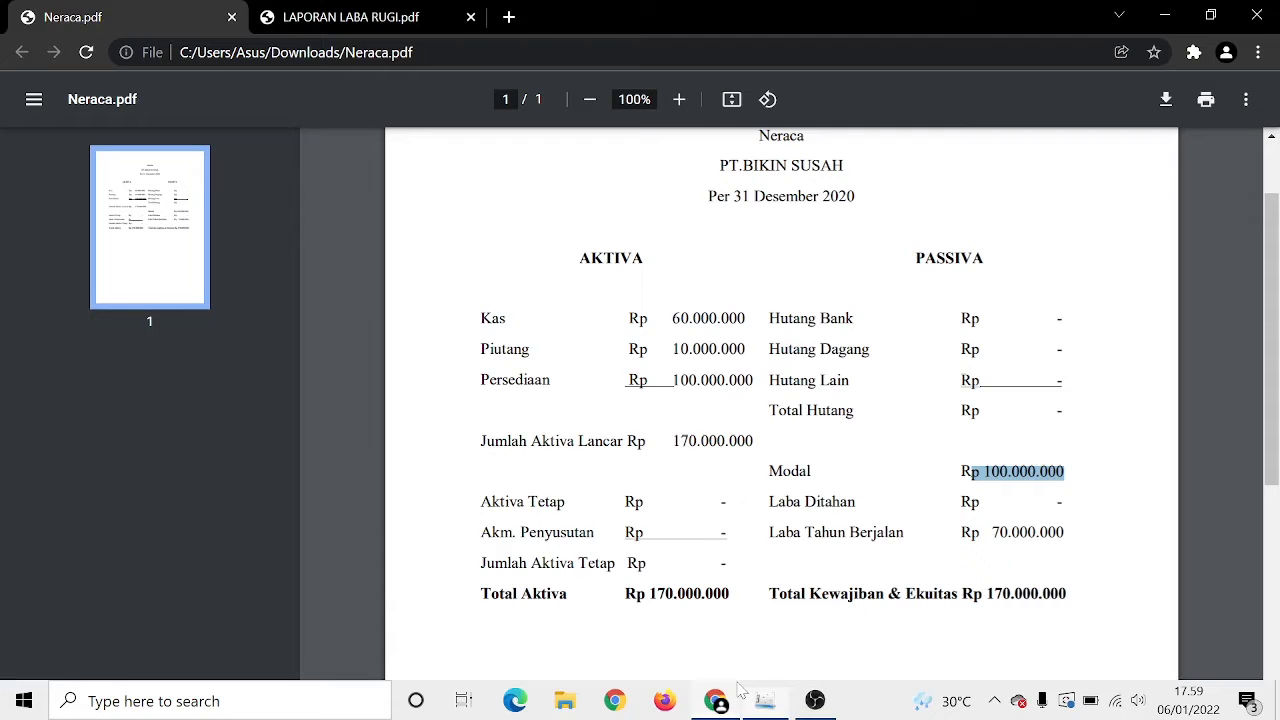
{"action": "left_click_drag", "start_coordinate": [992, 533], "coordinate": [1064, 533]}
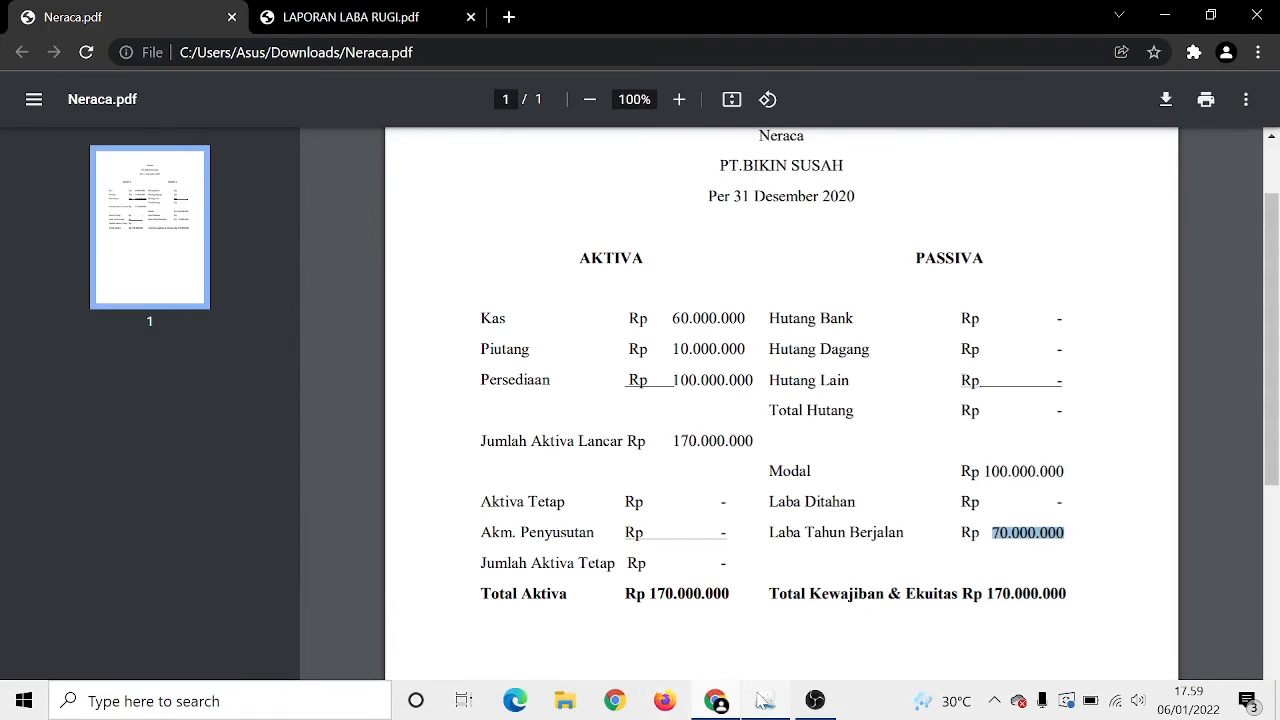
{"action": "left_click", "coordinate": [765, 701]}
{"action": "type", "text": "70000000"}
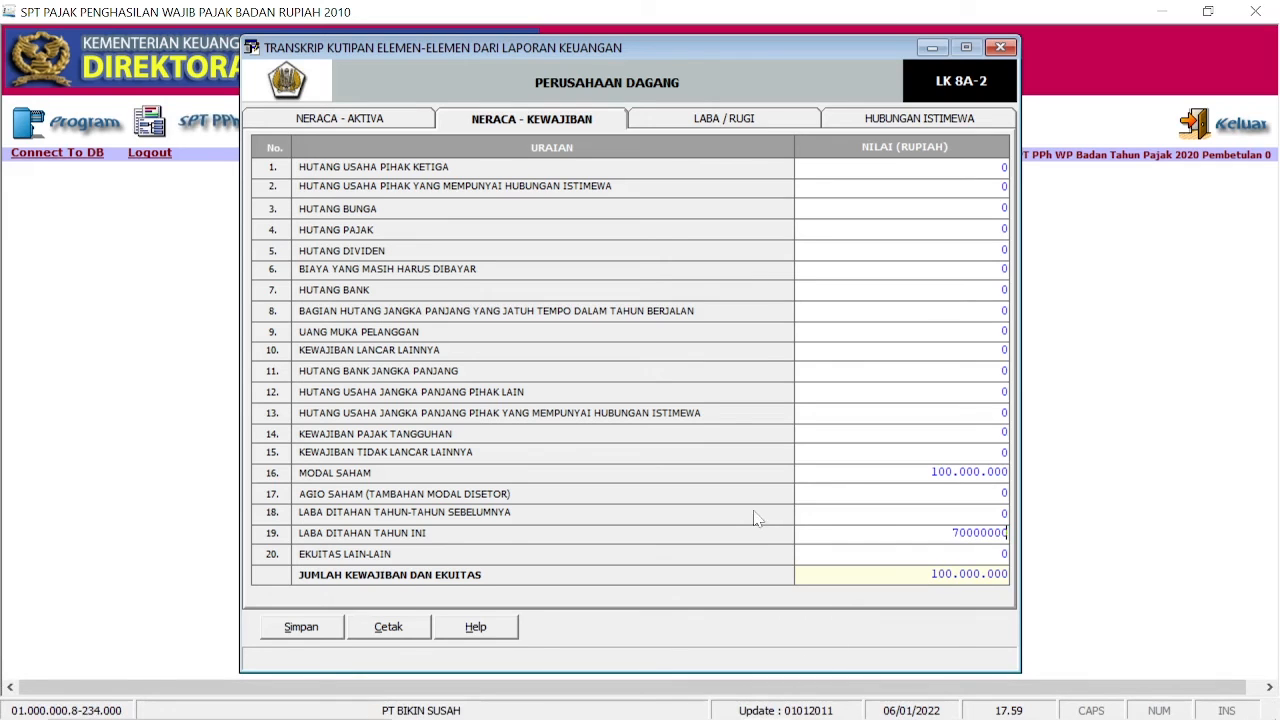
{"action": "key", "text": "Return"}
{"action": "left_click", "coordinate": [778, 120]}
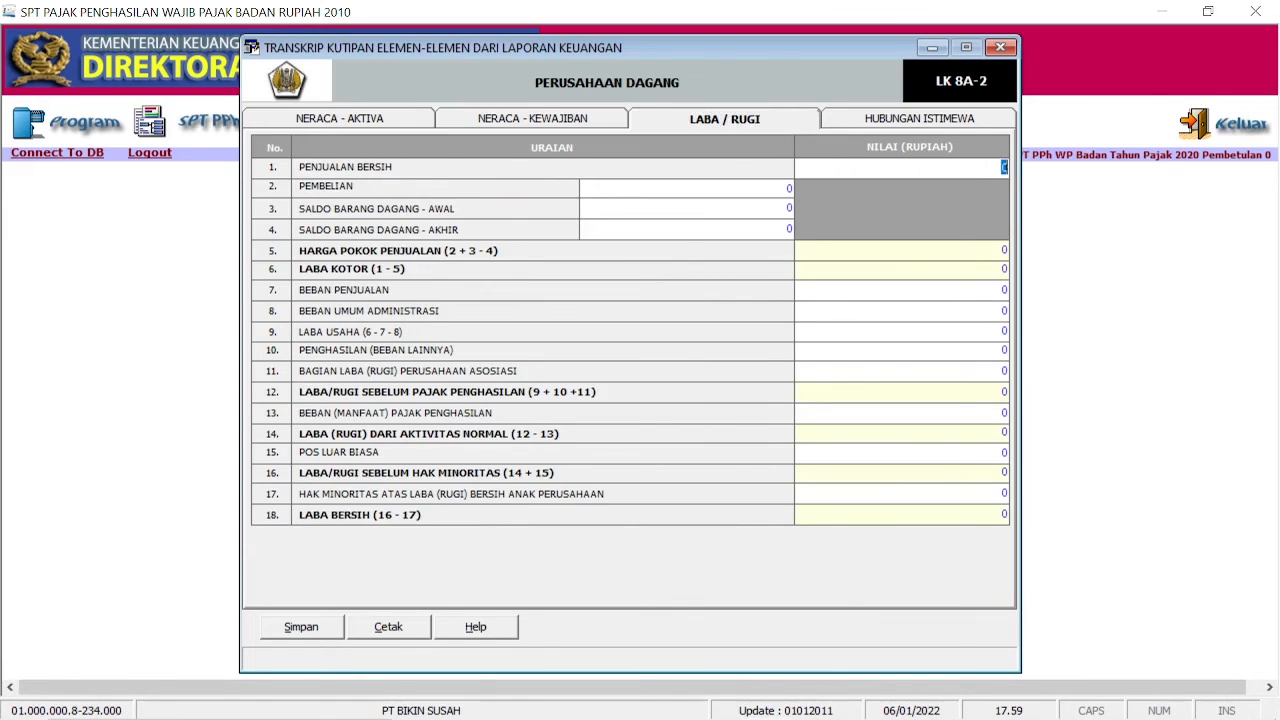
Step: Enter net sales of 500.000.000, copied from the LAPORAN LABA RUGI report
{"action": "key", "text": "Tab"}
{"action": "left_click", "coordinate": [716, 700]}
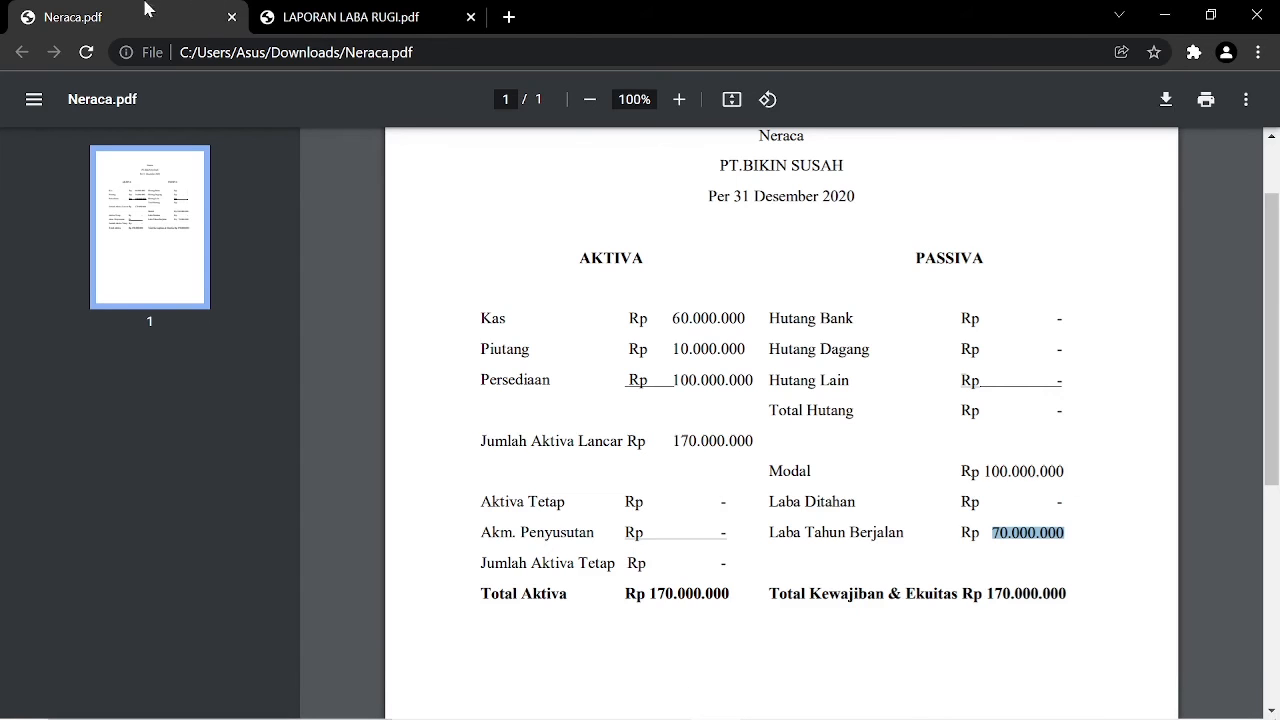
{"action": "left_click", "coordinate": [293, 6]}
{"action": "left_click", "coordinate": [1017, 298]}
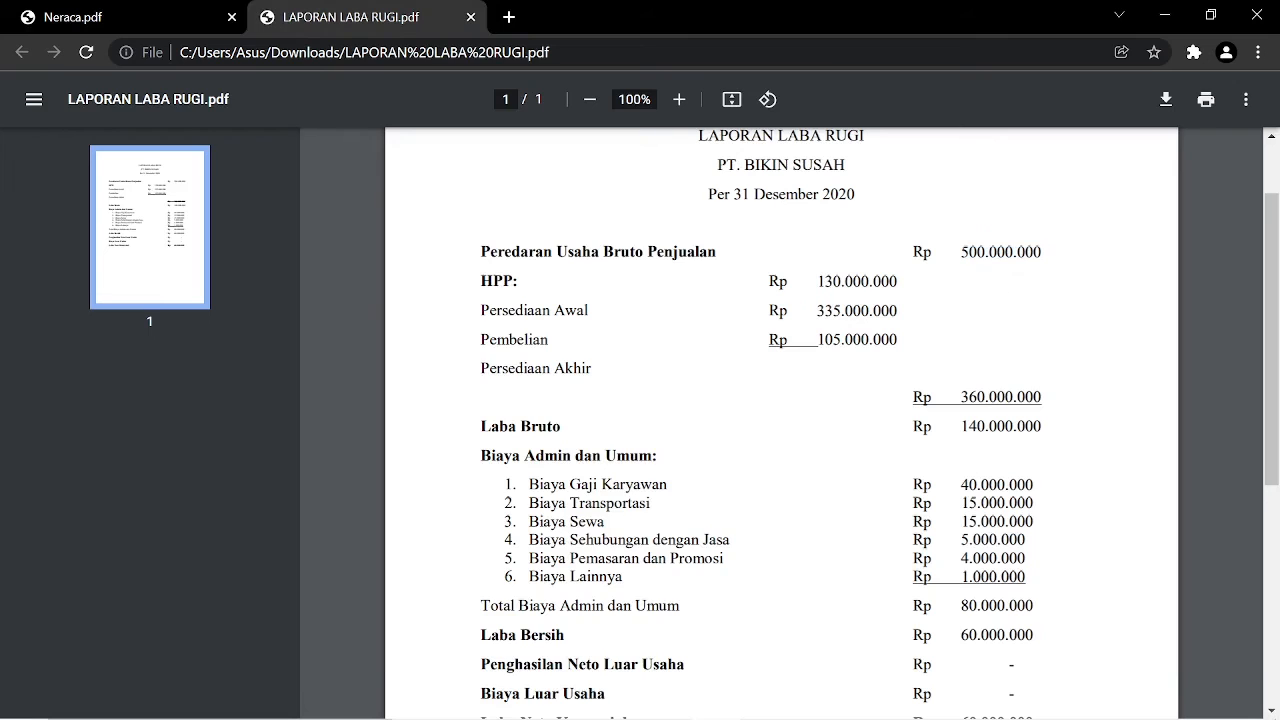
{"action": "left_click_drag", "start_coordinate": [964, 252], "coordinate": [1078, 278]}
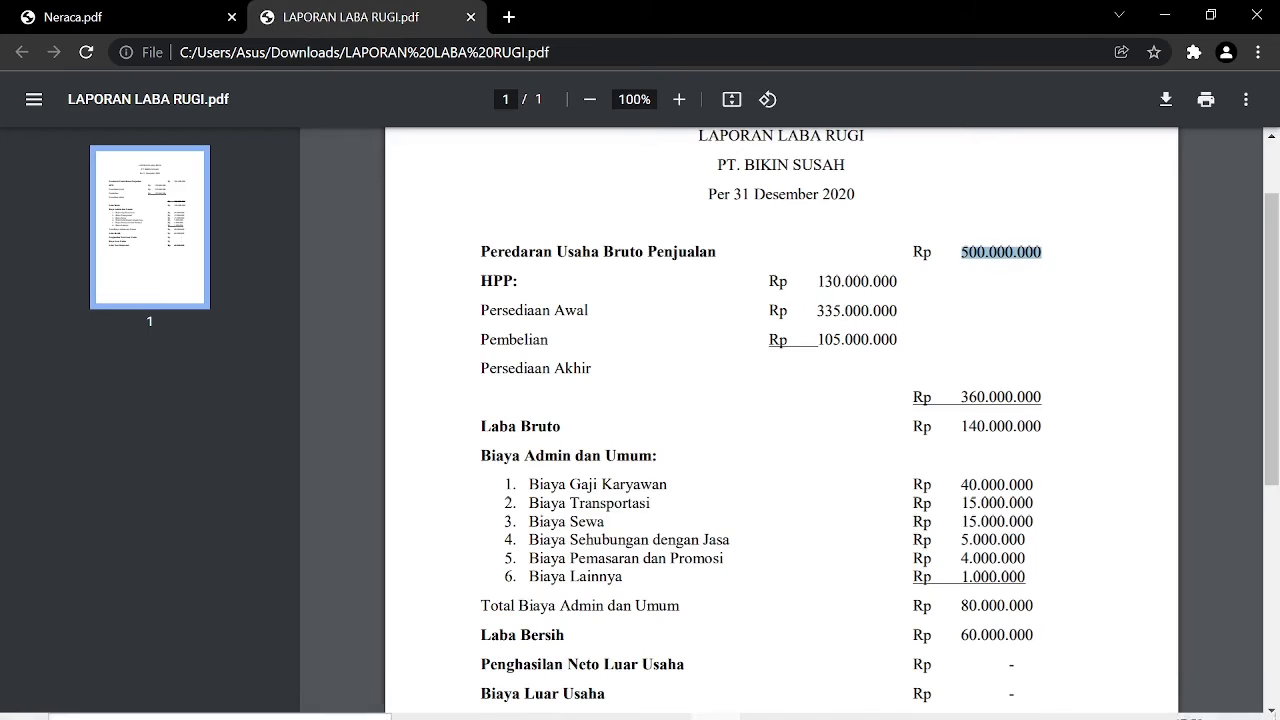
{"action": "left_click", "coordinate": [765, 700]}
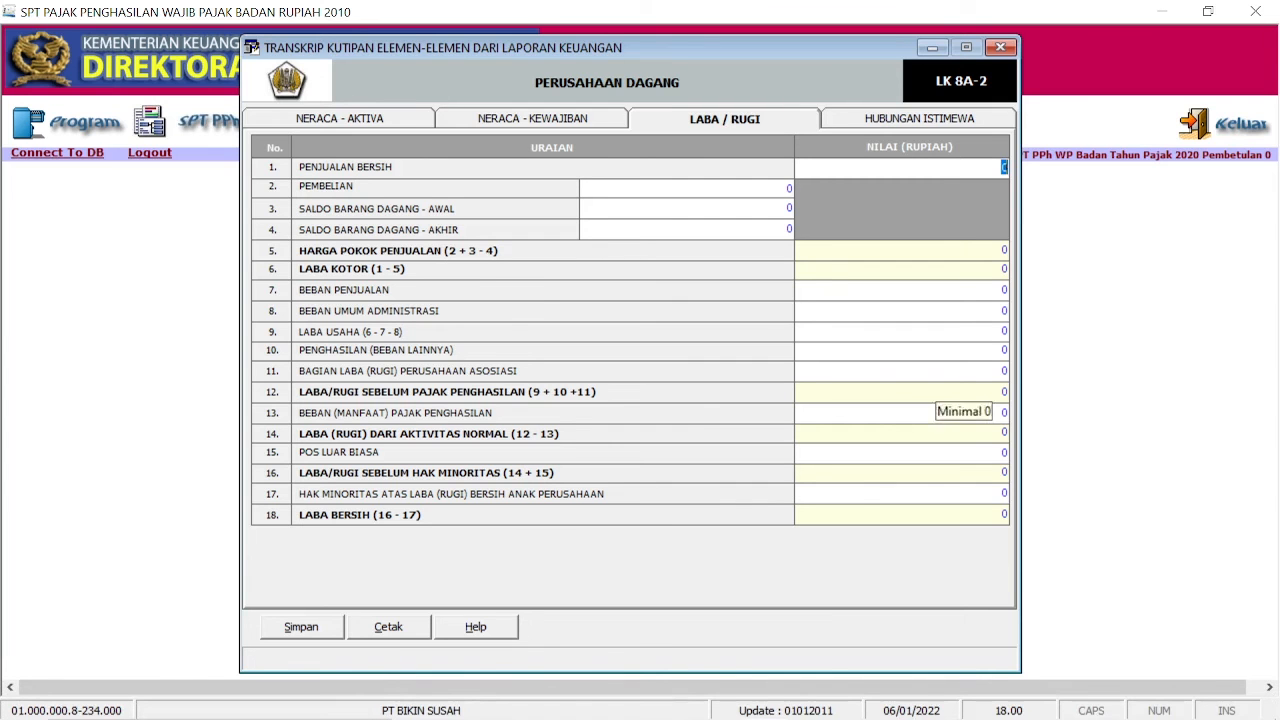
{"action": "type", "text": "500000"}
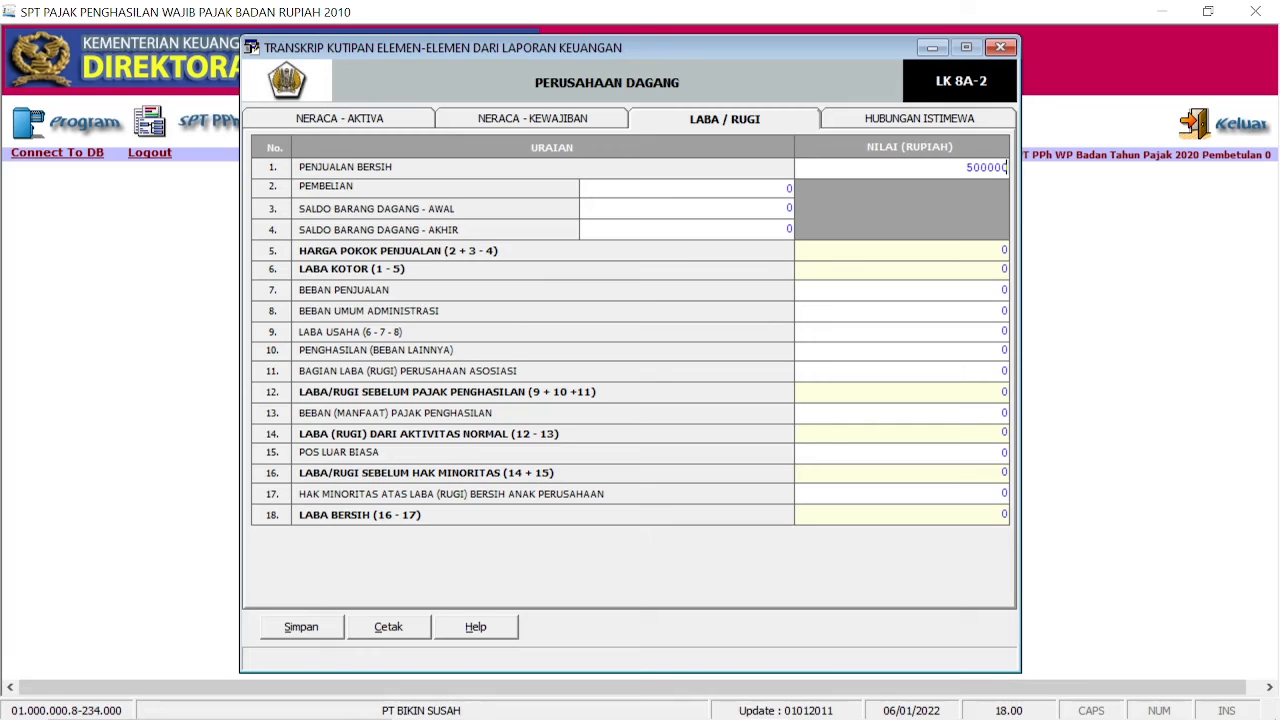
{"action": "type", "text": ".000.000"}
{"action": "key", "text": "Tab"}
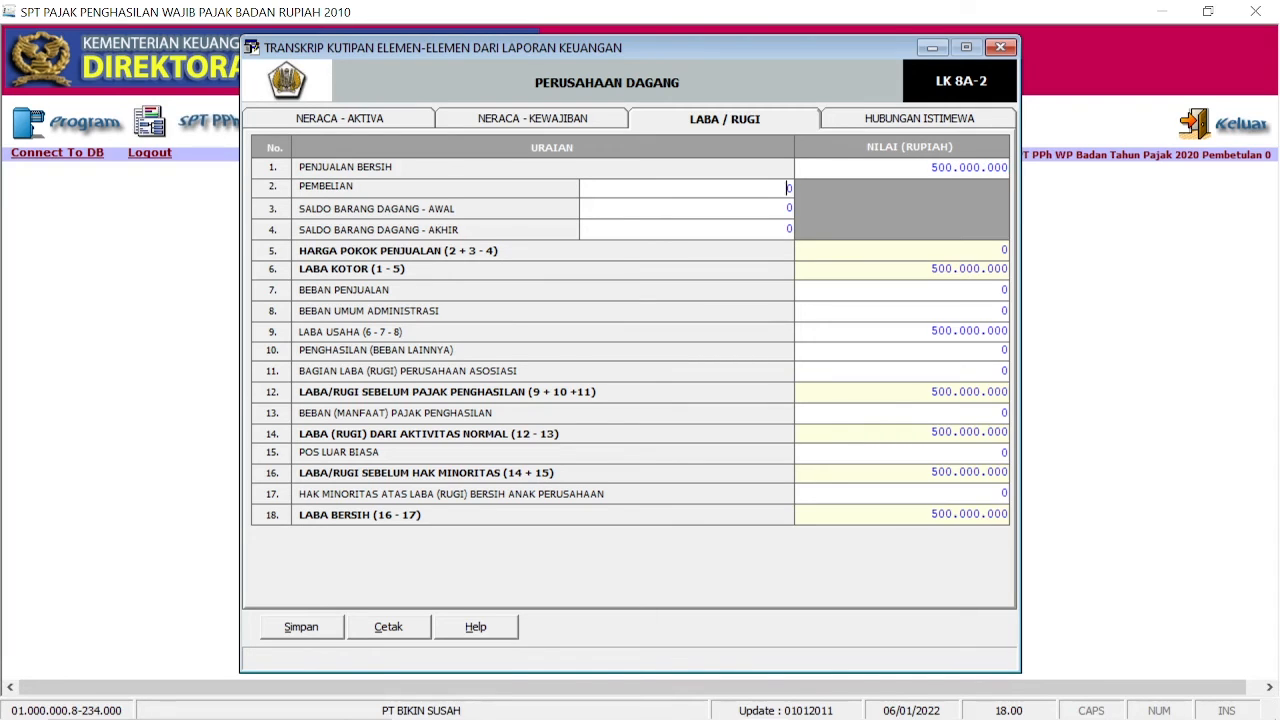
Step: Enter Pembelian (purchases) of 335.000.000 from the income statement
{"action": "mouse_move", "coordinate": [543, 705]}
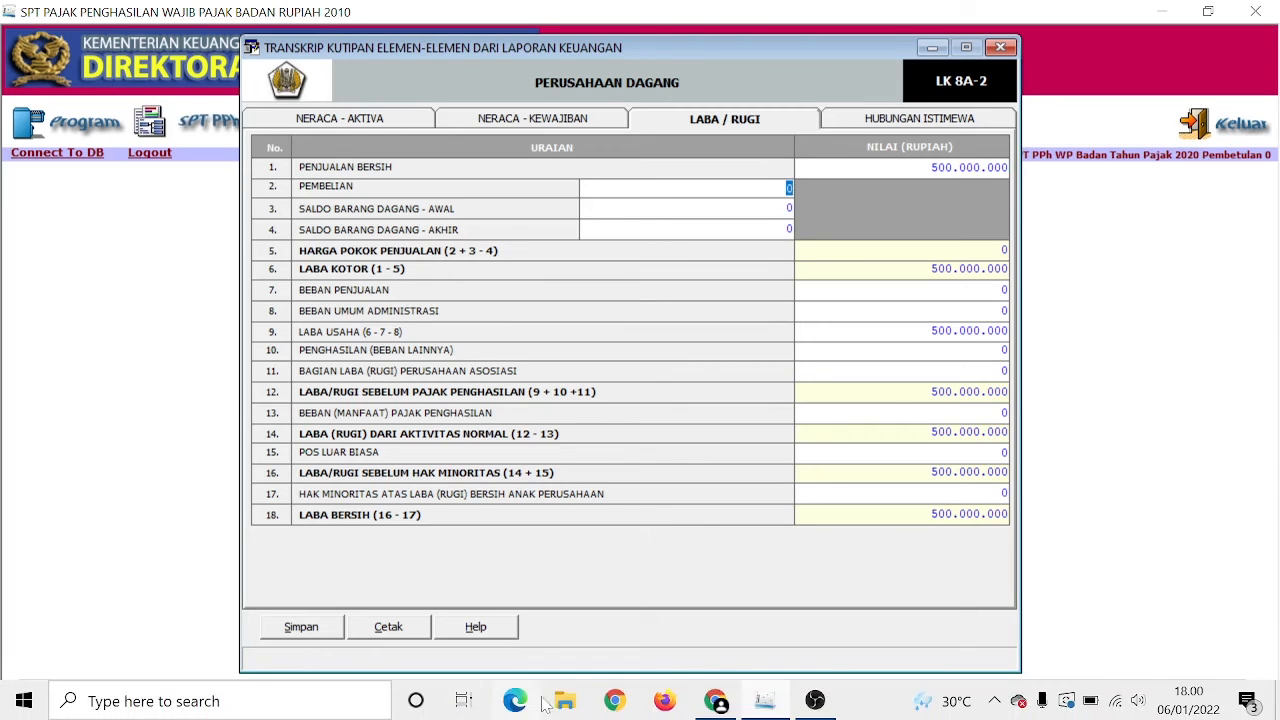
{"action": "left_click", "coordinate": [718, 702]}
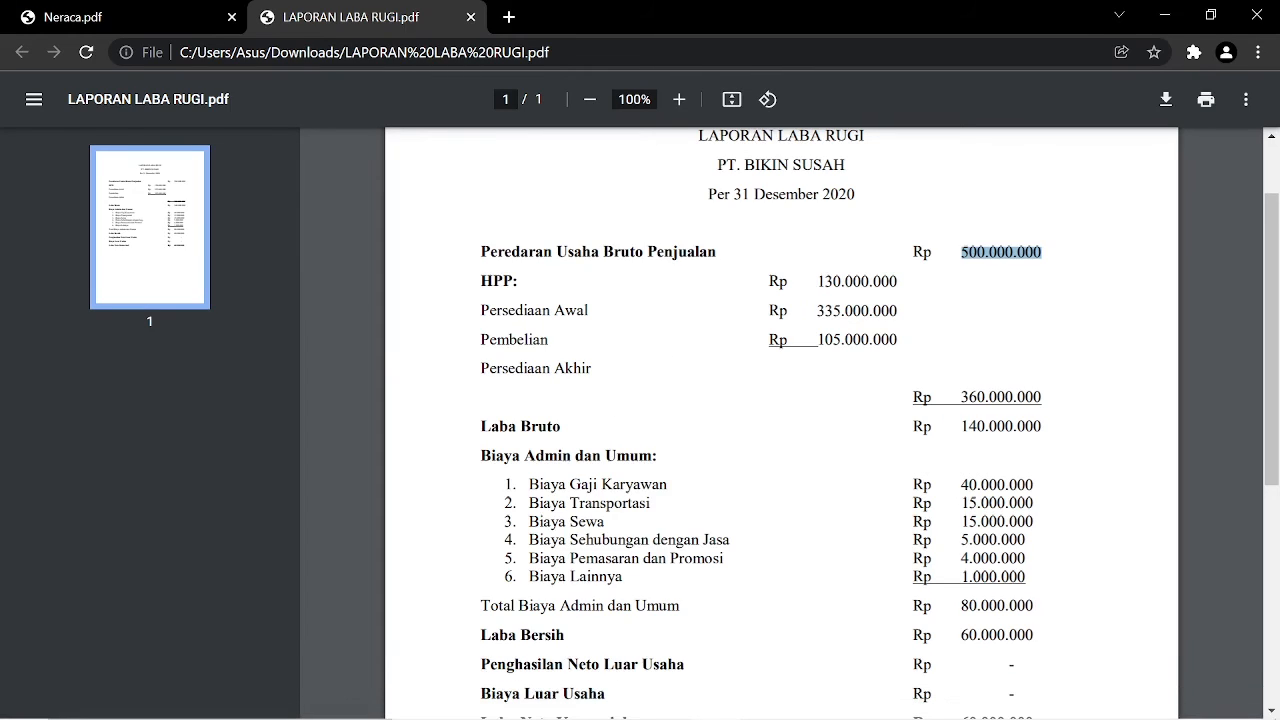
{"action": "left_click_drag", "start_coordinate": [816, 311], "coordinate": [882, 312]}
{"action": "left_click", "coordinate": [766, 702]}
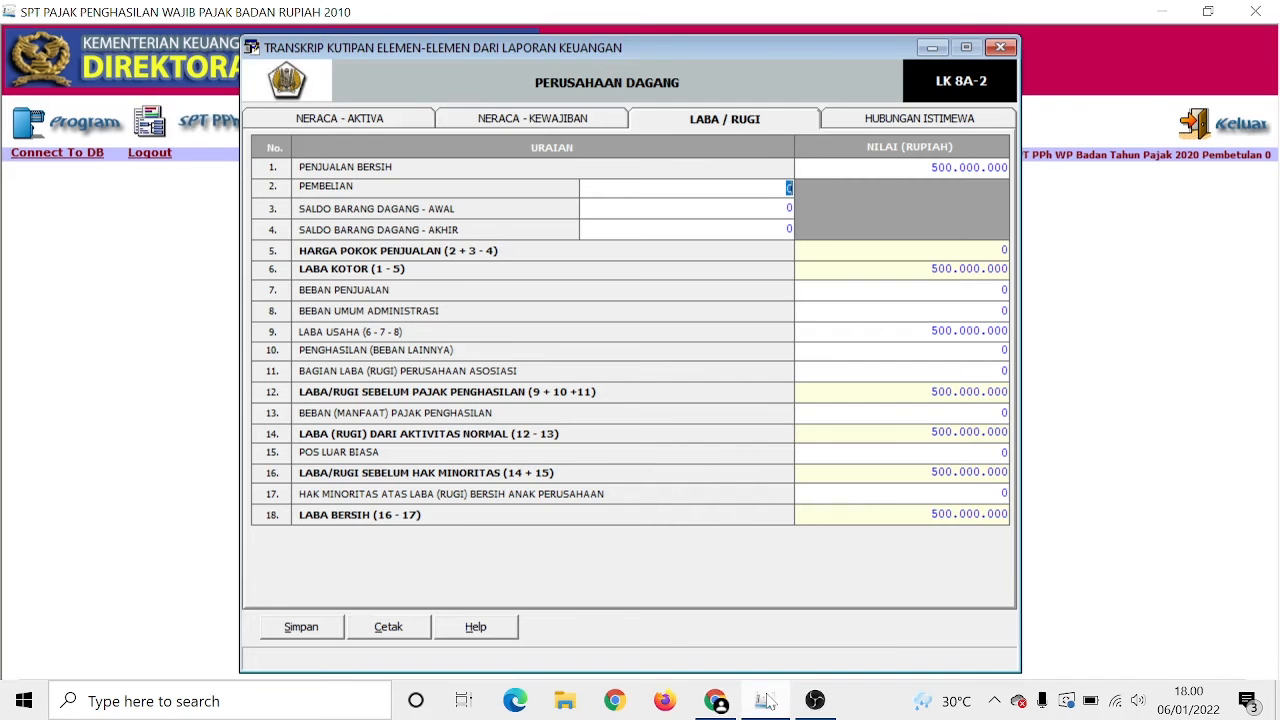
{"action": "type", "text": "000000"}
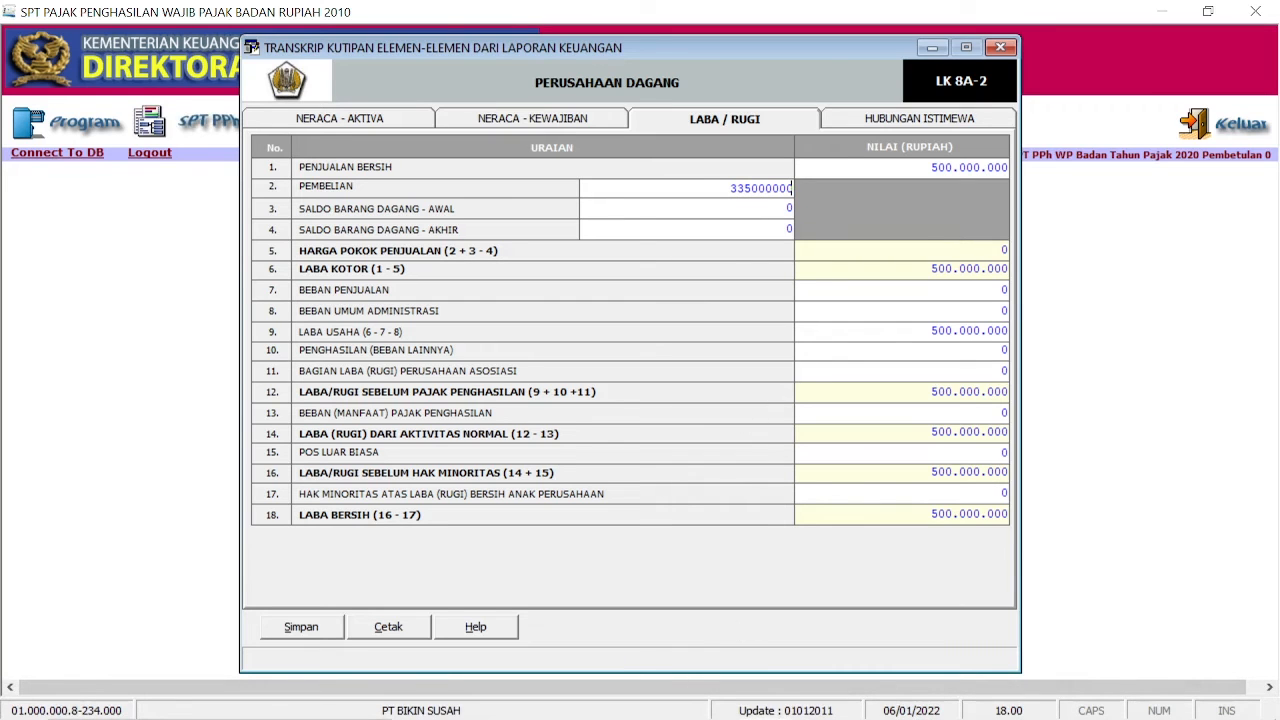
{"action": "key", "text": "Tab"}
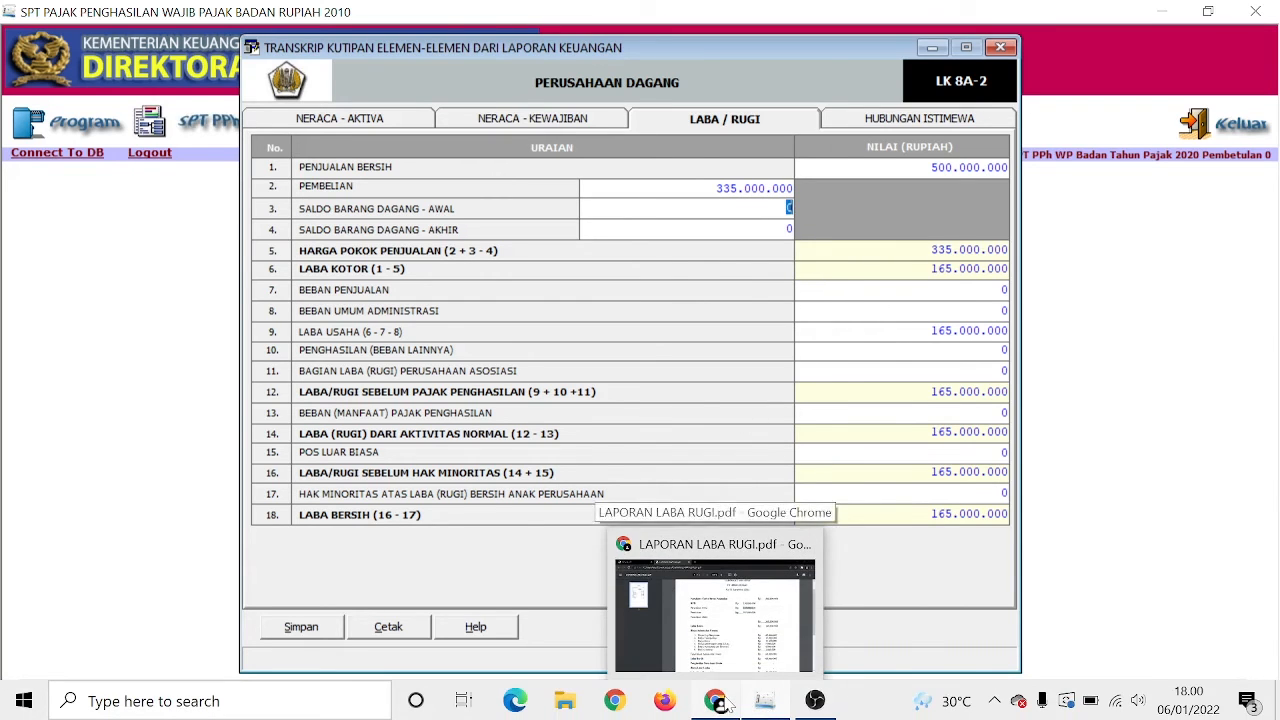
Step: Enter opening stock 130.000.000 and closing stock 105.000.000 from the income statement
{"action": "left_click", "coordinate": [725, 701]}
{"action": "left_click_drag", "start_coordinate": [819, 282], "coordinate": [898, 282]}
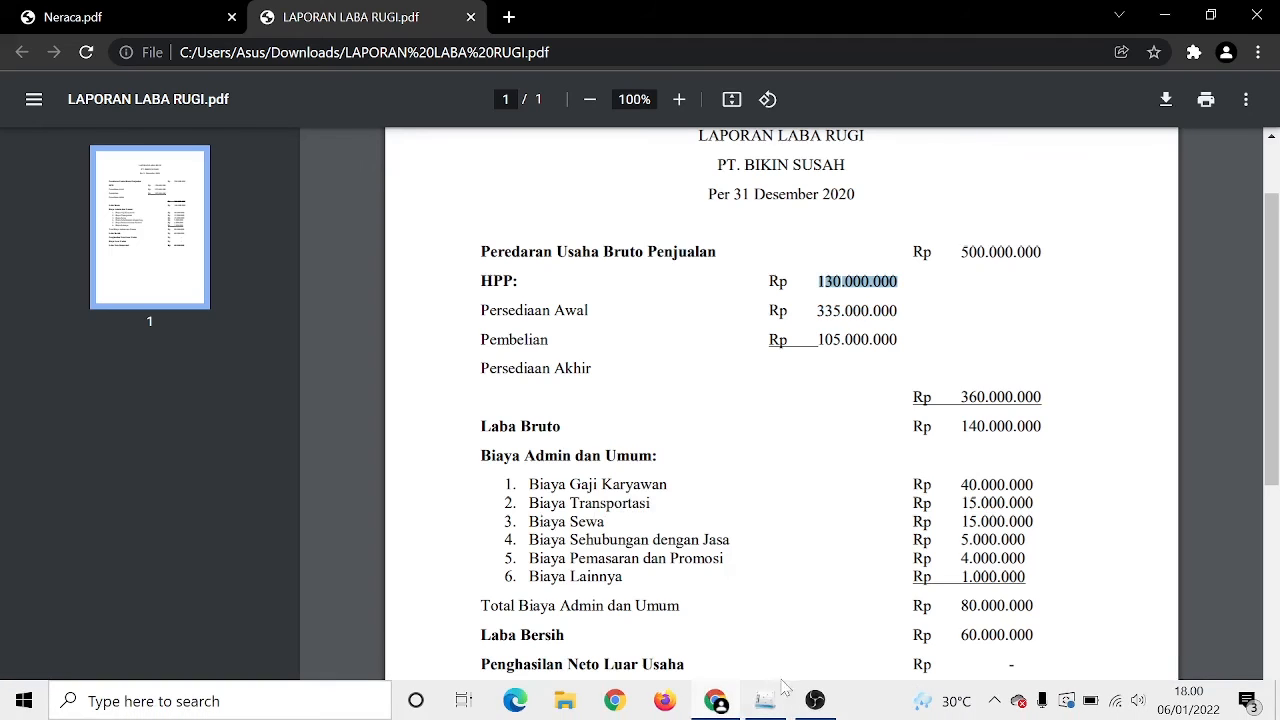
{"action": "left_click", "coordinate": [767, 701]}
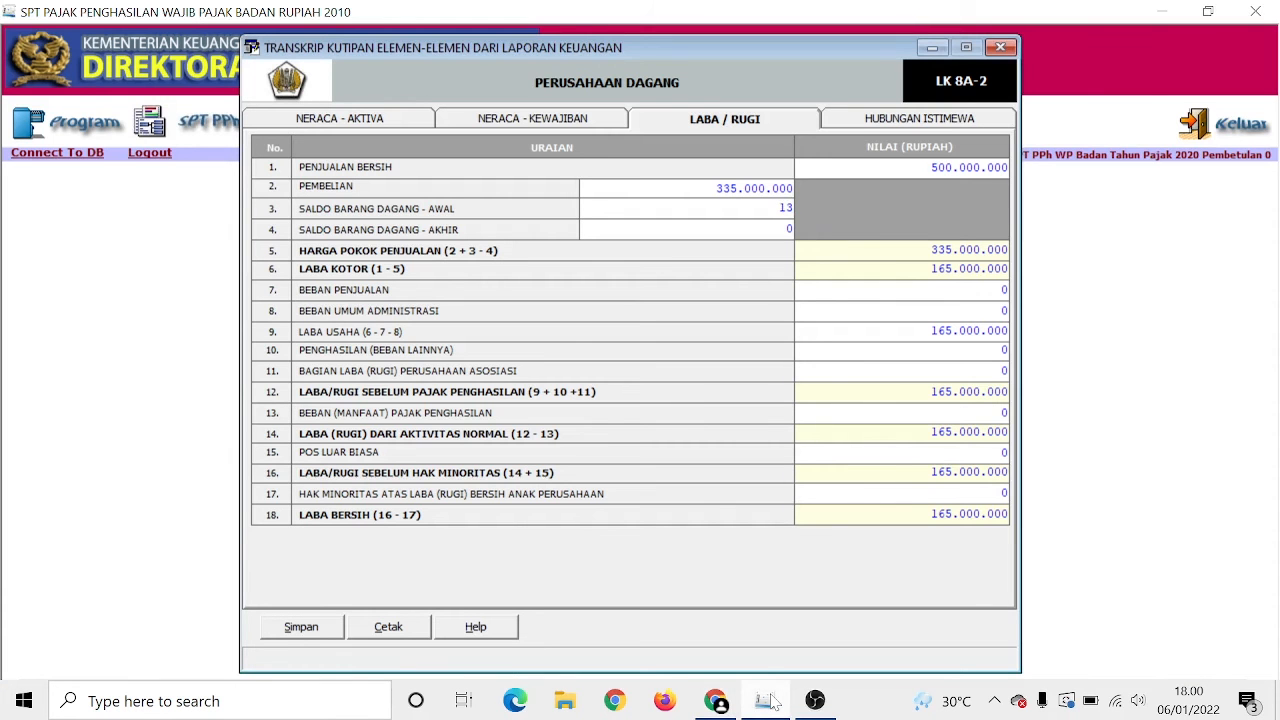
{"action": "type", "text": "130.000.0"}
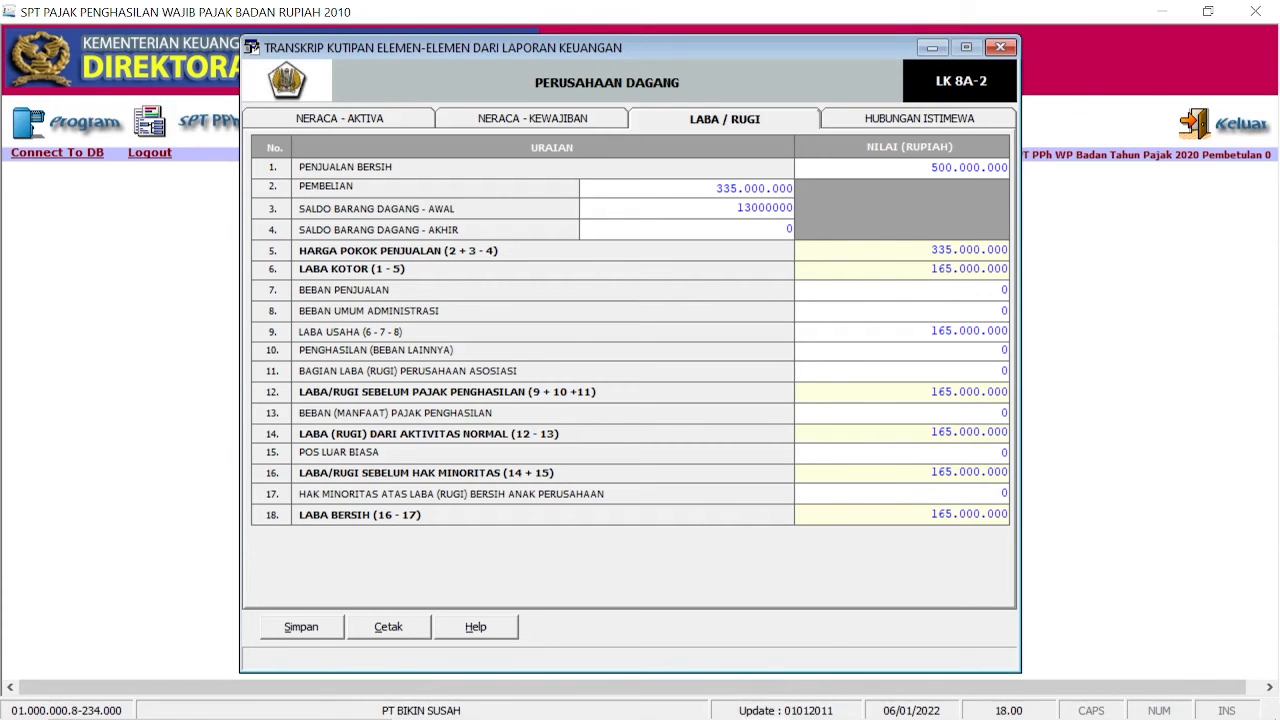
{"action": "type", "text": "00"}
{"action": "key", "text": "Tab"}
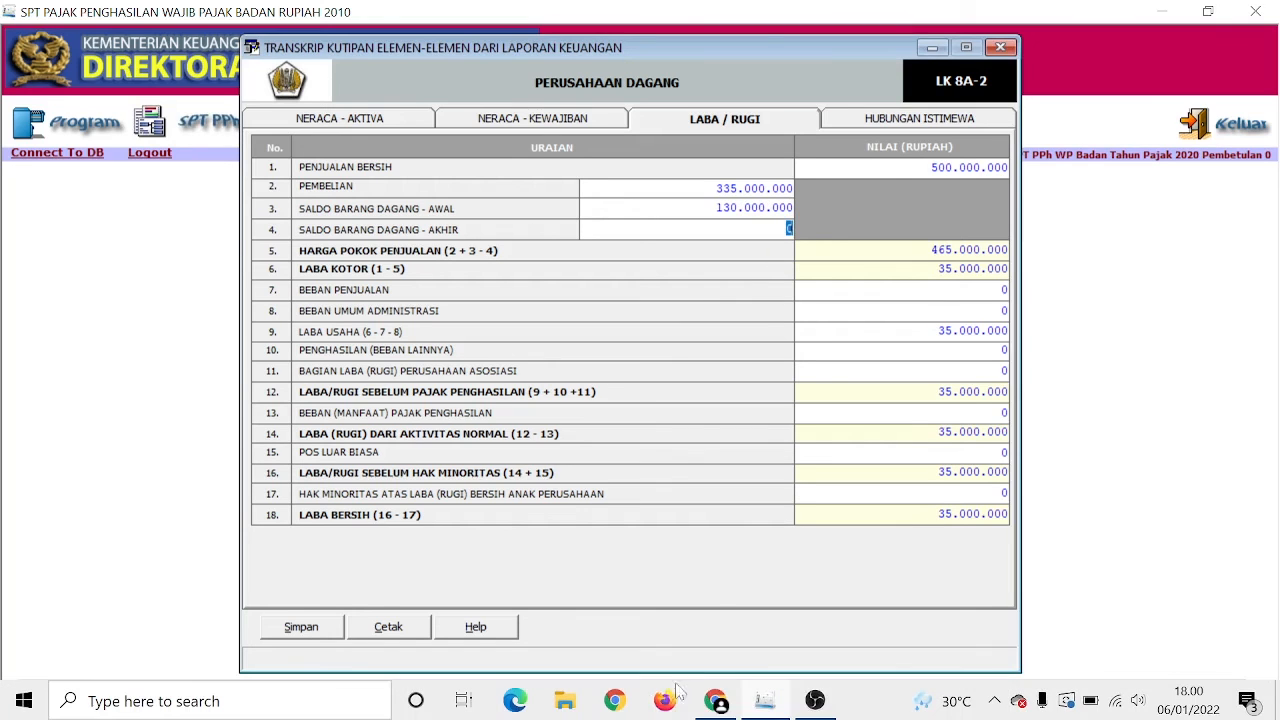
{"action": "left_click", "coordinate": [698, 705]}
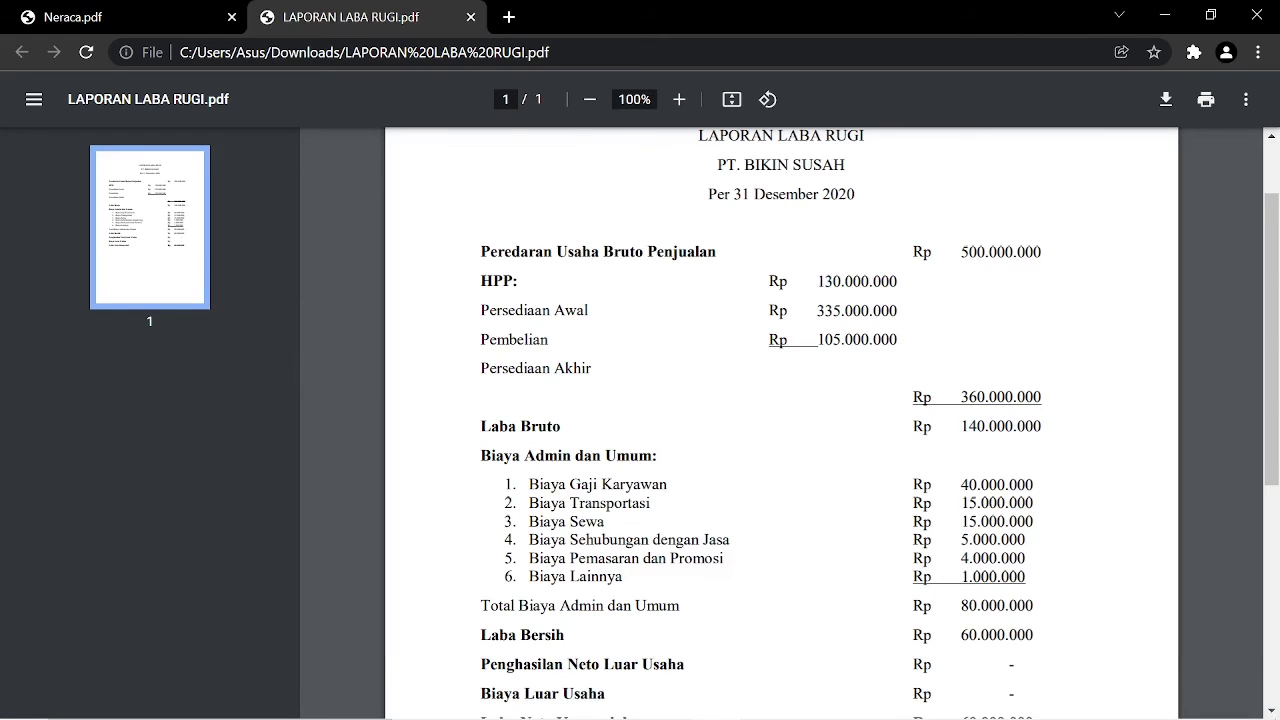
{"action": "double_click", "coordinate": [857, 340]}
{"action": "left_click", "coordinate": [767, 700]}
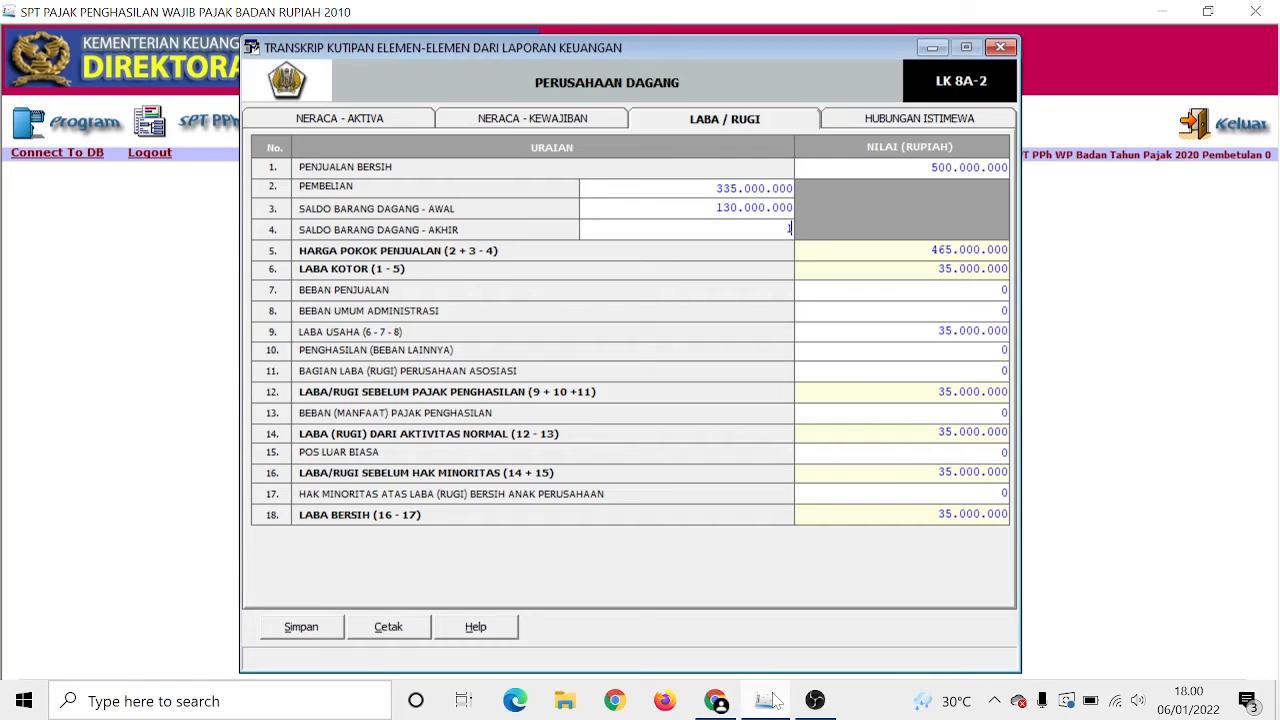
{"action": "type", "text": "105000000"}
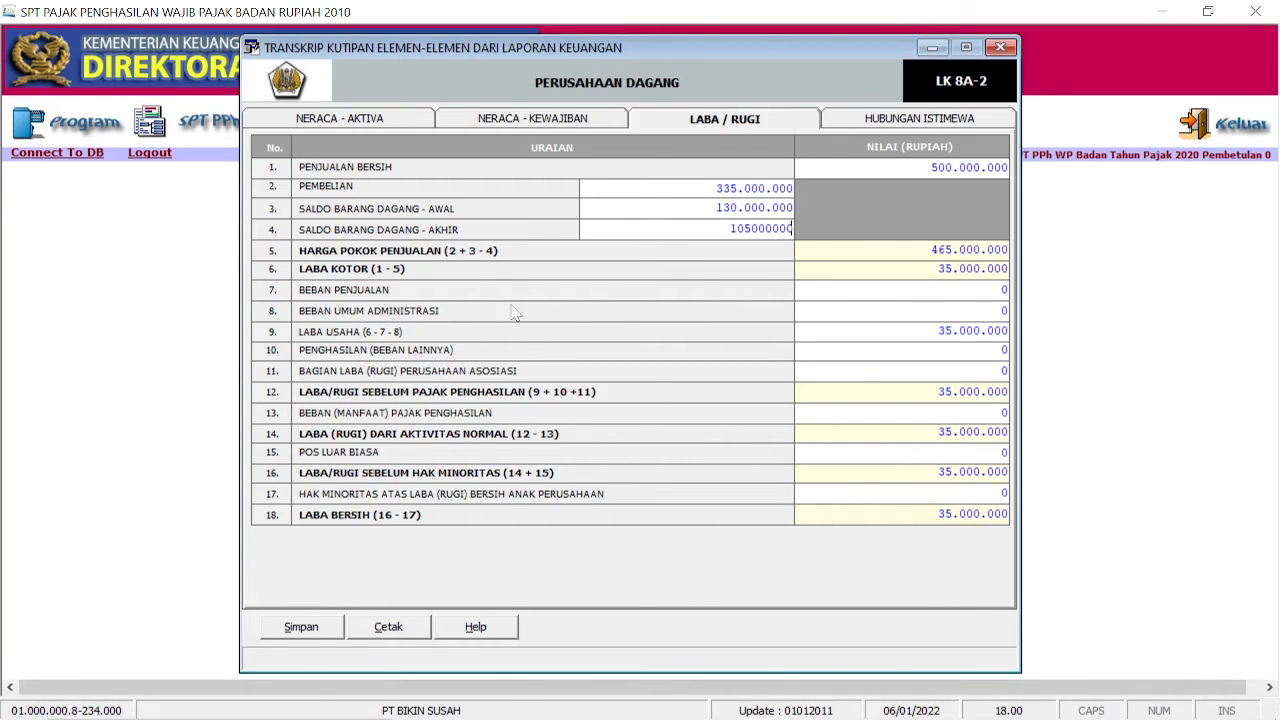
{"action": "key", "text": "Tab"}
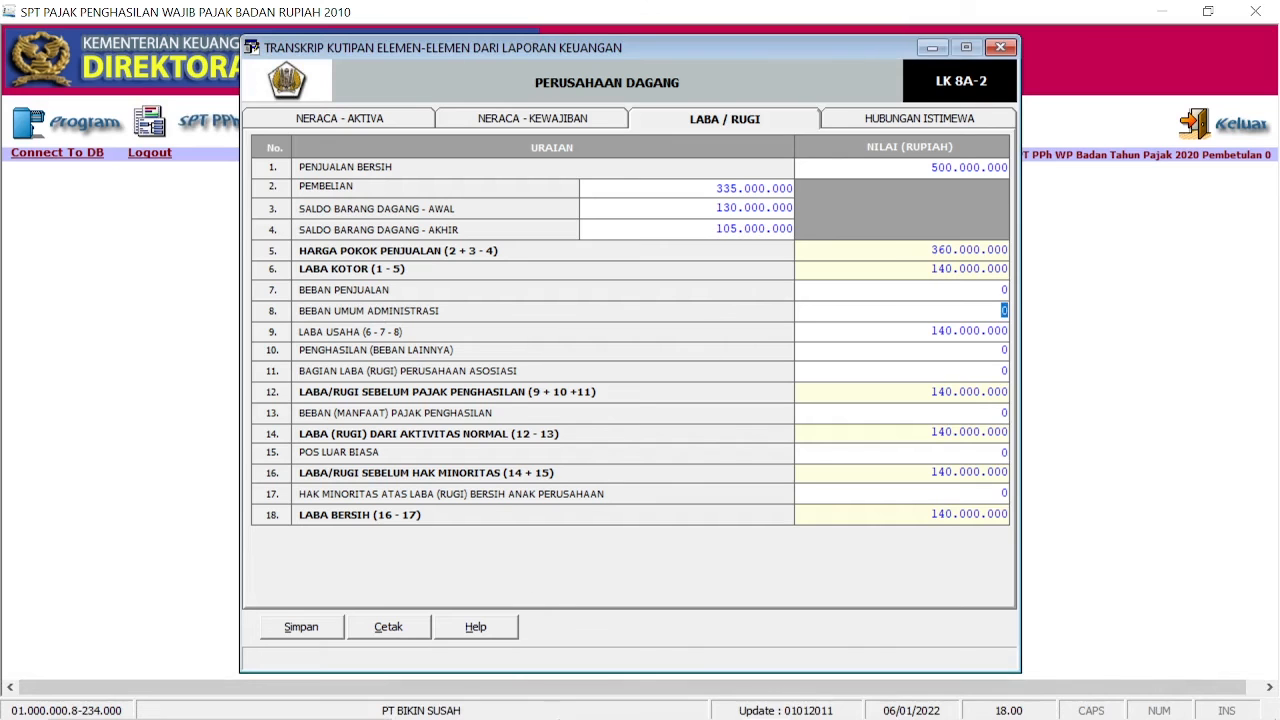
Step: Enter Beban Umum Administrasi of 80.000.000
{"action": "left_click", "coordinate": [713, 701]}
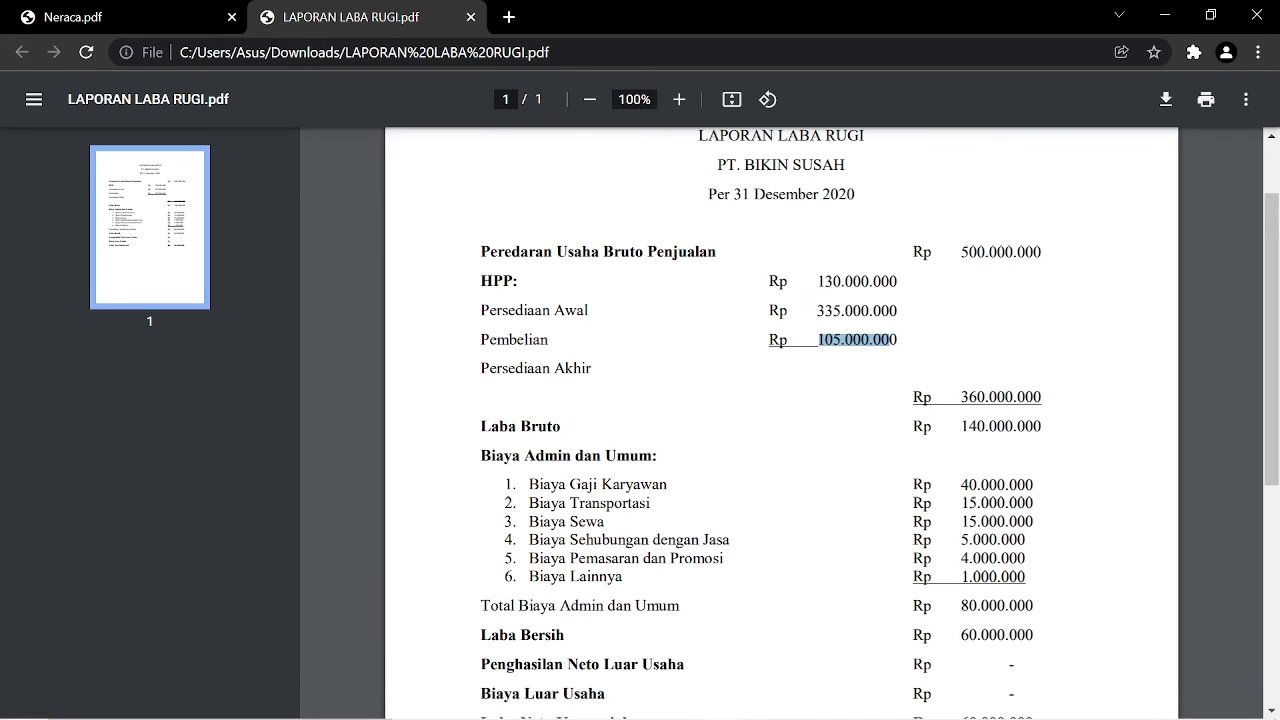
{"action": "double_click", "coordinate": [997, 606]}
{"action": "left_click", "coordinate": [765, 704]}
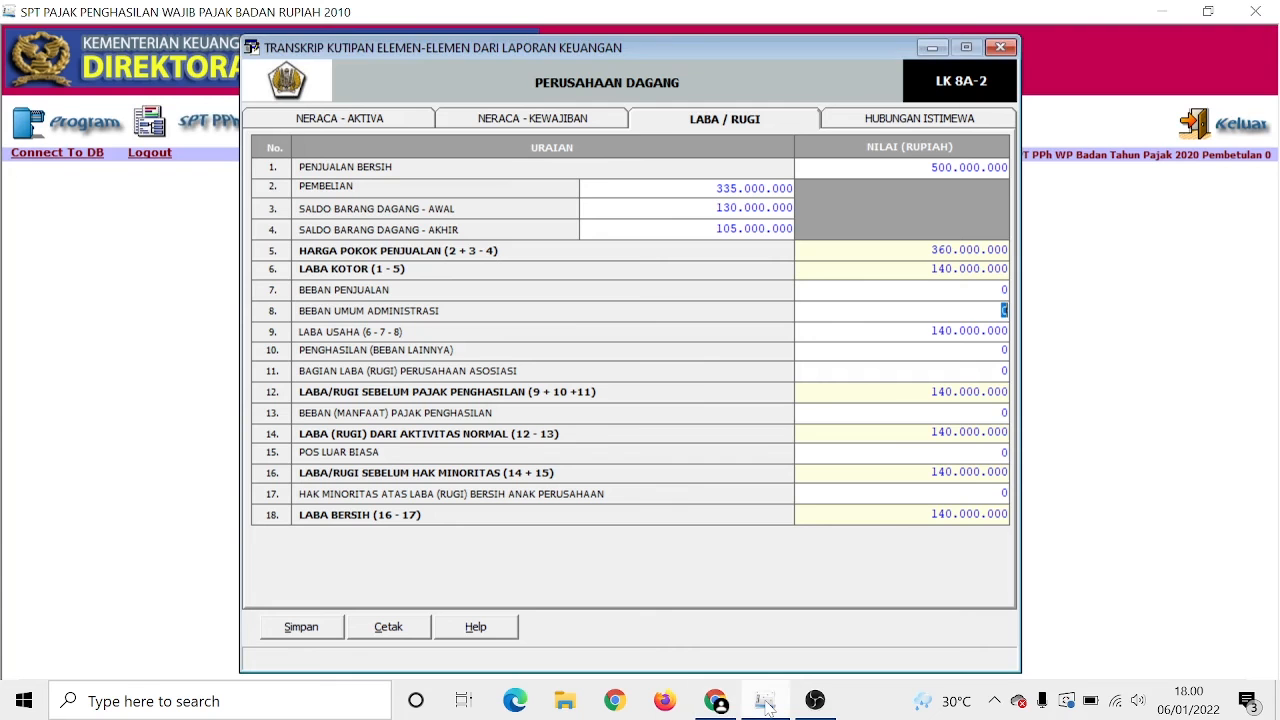
{"action": "type", "text": "80000000"}
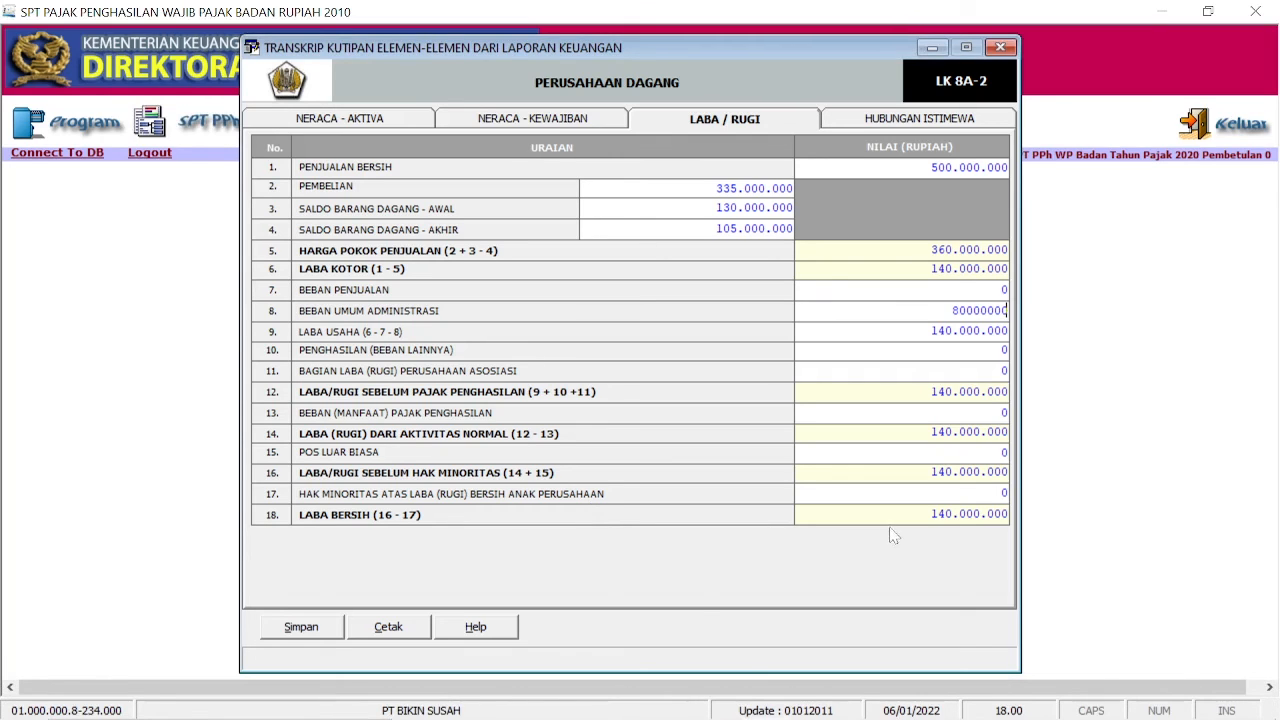
{"action": "key", "text": "Tab"}
Step: Check that the form's net profit of 60.000.000 matches the report's Laba Bersih
{"action": "left_click", "coordinate": [903, 514]}
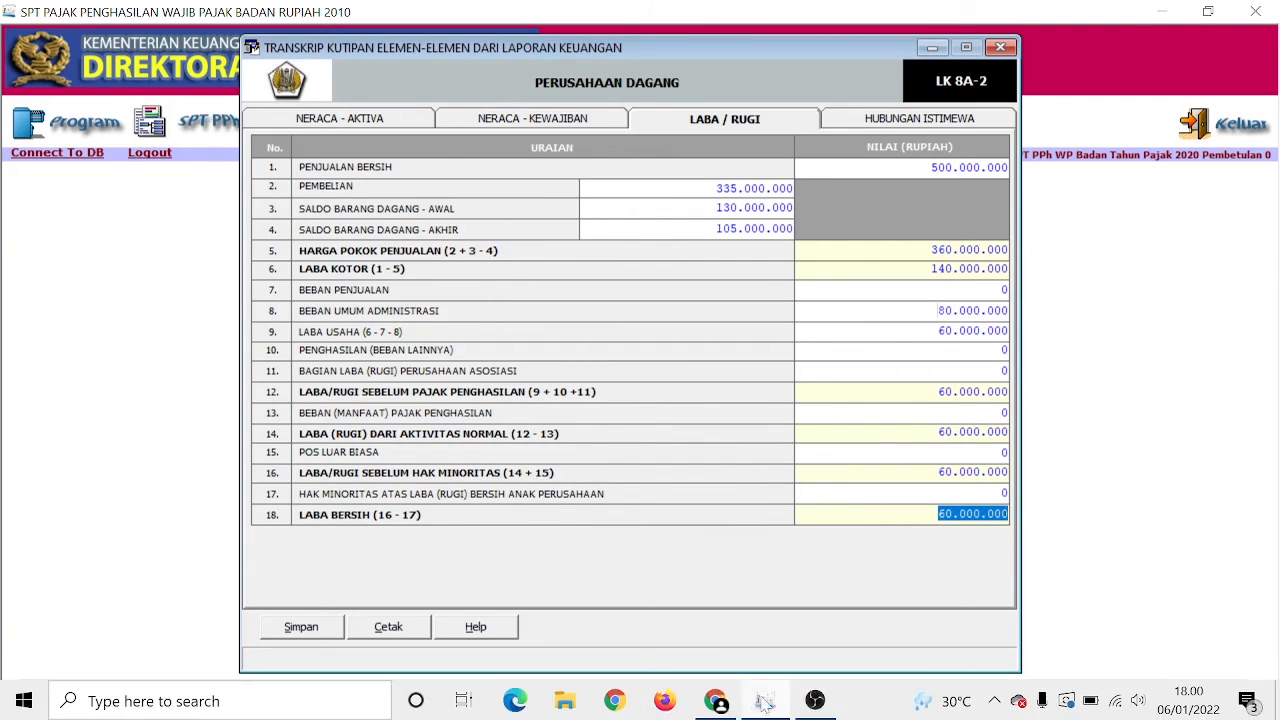
{"action": "left_click", "coordinate": [721, 698]}
{"action": "scroll", "coordinate": [894, 589], "scroll_direction": "down", "scroll_amount": 1}
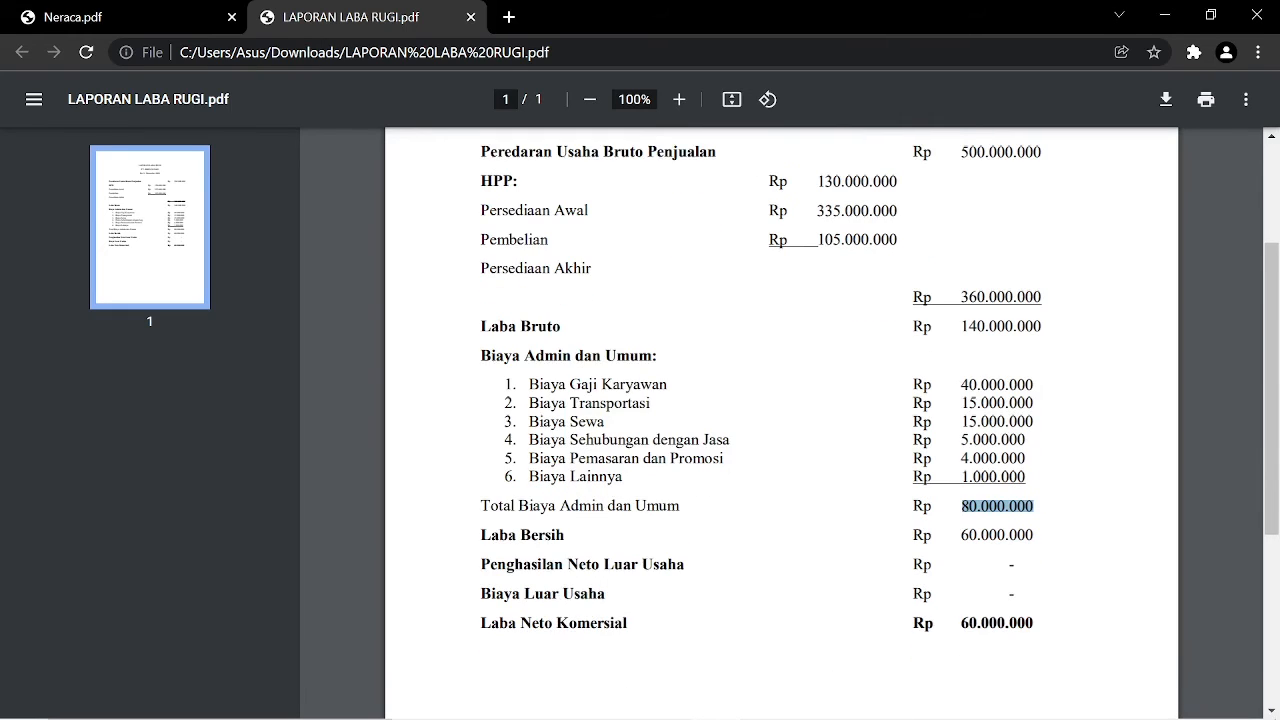
{"action": "left_click_drag", "start_coordinate": [498, 536], "coordinate": [1034, 537]}
{"action": "left_click", "coordinate": [1033, 537]}
{"action": "left_click", "coordinate": [716, 701]}
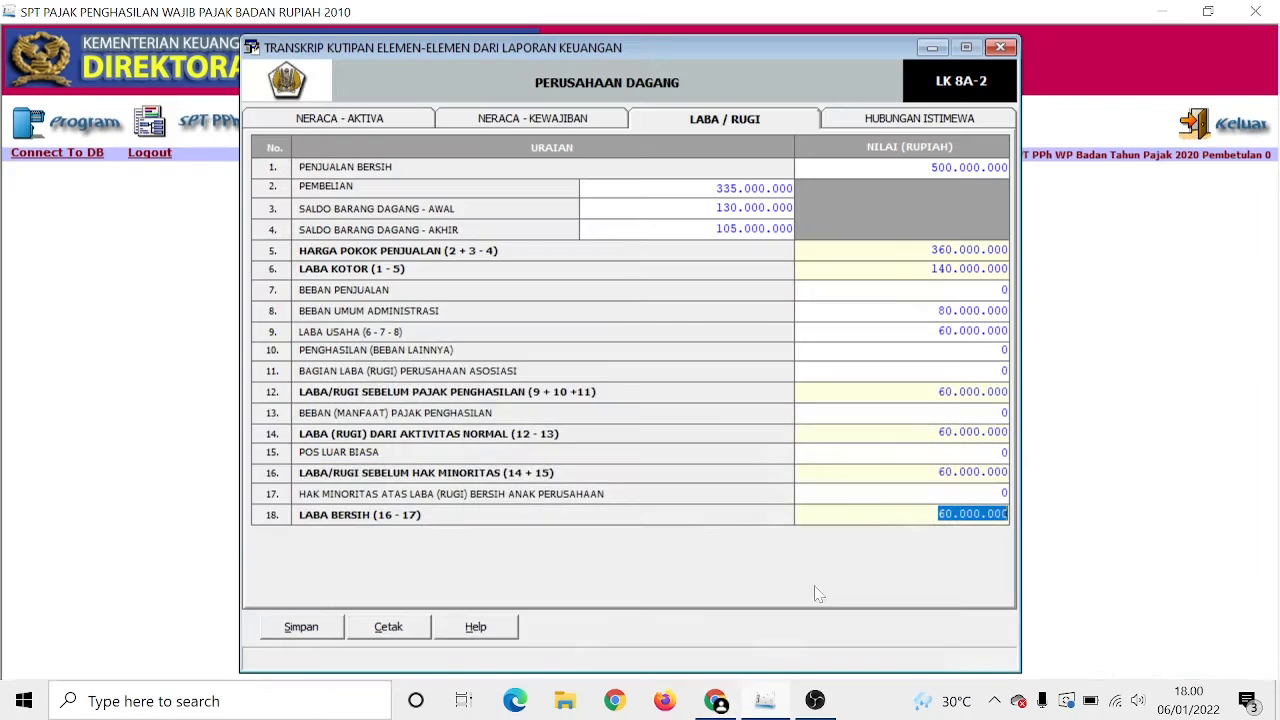
Step: Save the LK 8A-2 profit/loss figures, confirm the success message, and close the transcript window
{"action": "left_click", "coordinate": [302, 628]}
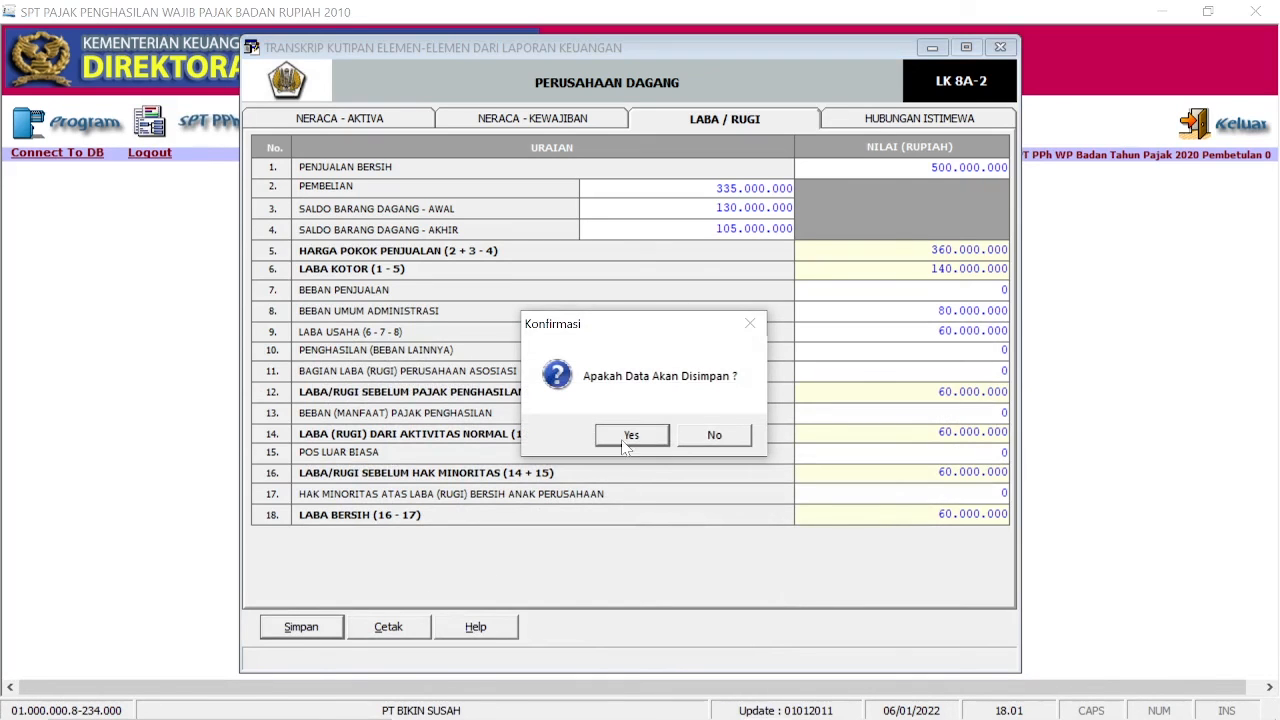
{"action": "left_click", "coordinate": [630, 437]}
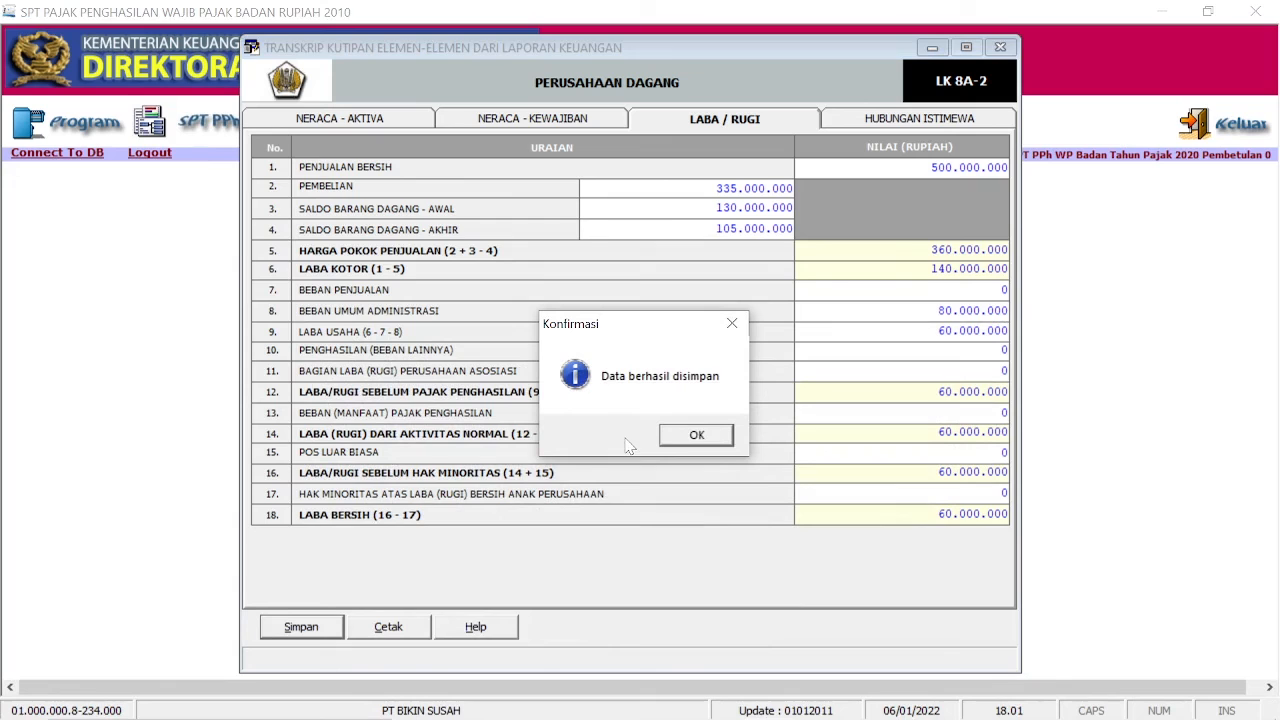
{"action": "left_click", "coordinate": [697, 437]}
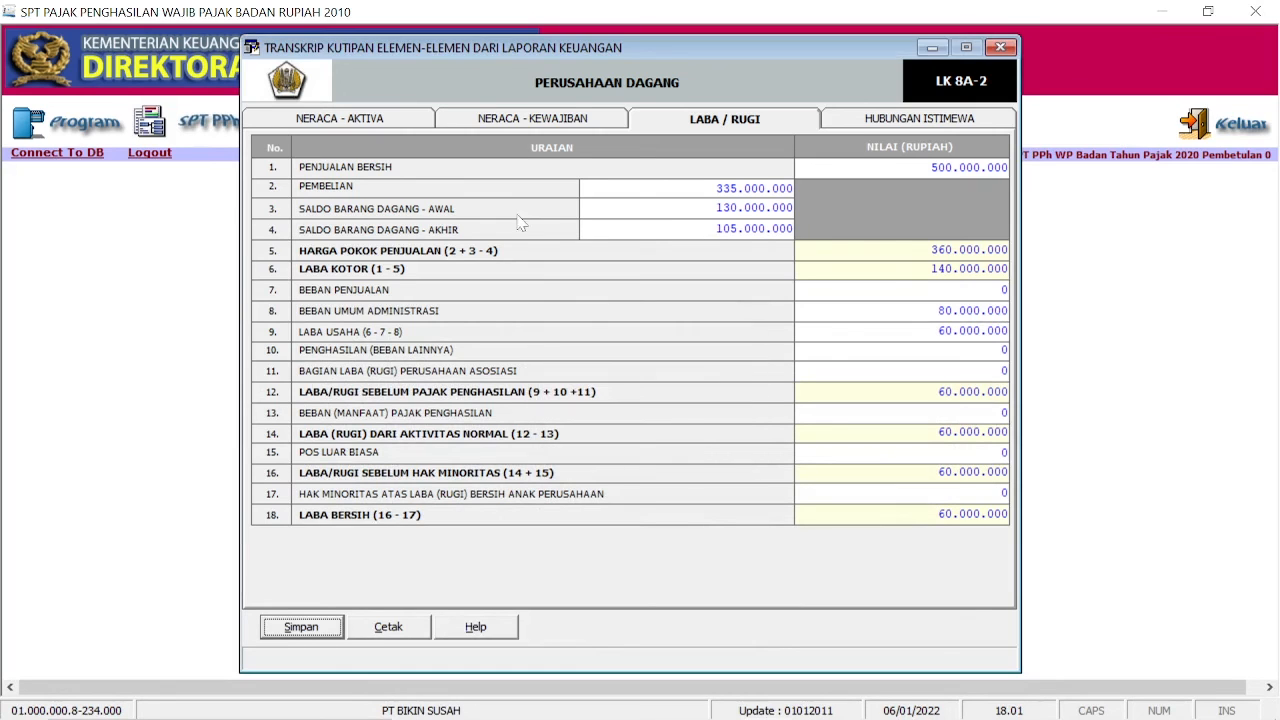
{"action": "left_click", "coordinate": [1000, 47]}
Step: In Menu Cetakan, filter to tax year 2020 and SPT Induk, then preview row 1
{"action": "left_click", "coordinate": [343, 130]}
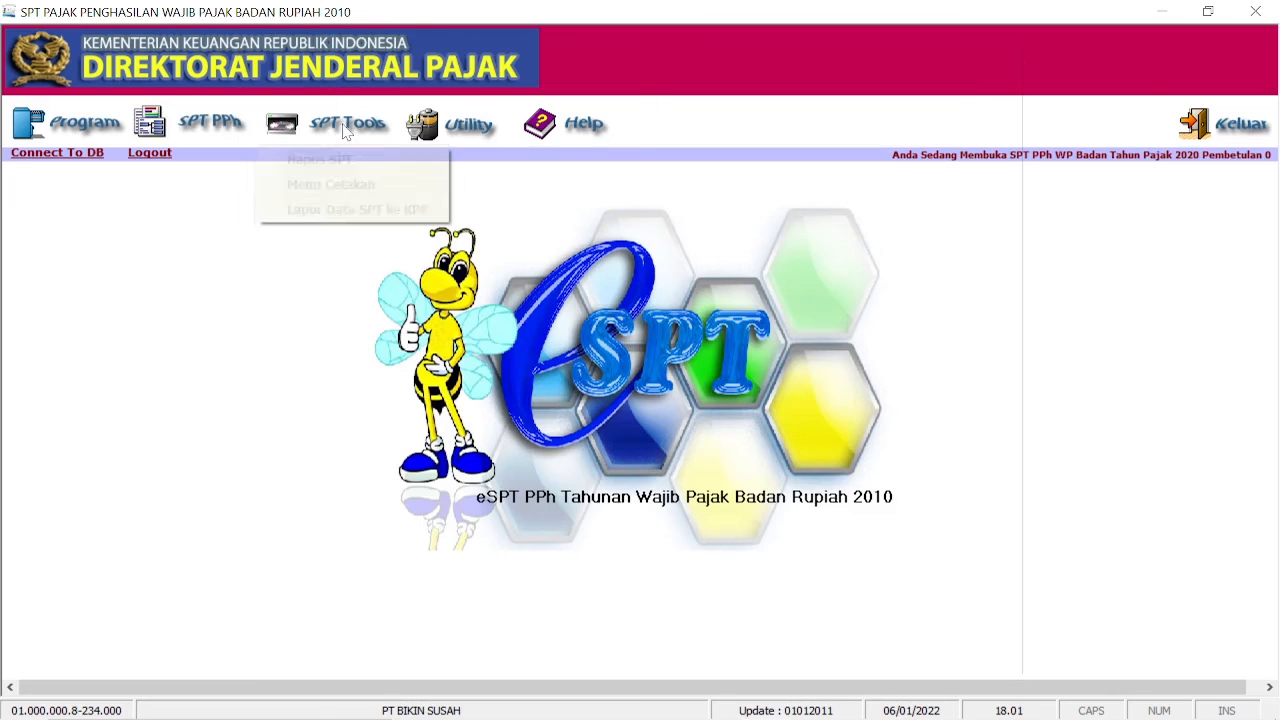
{"action": "left_click", "coordinate": [350, 186]}
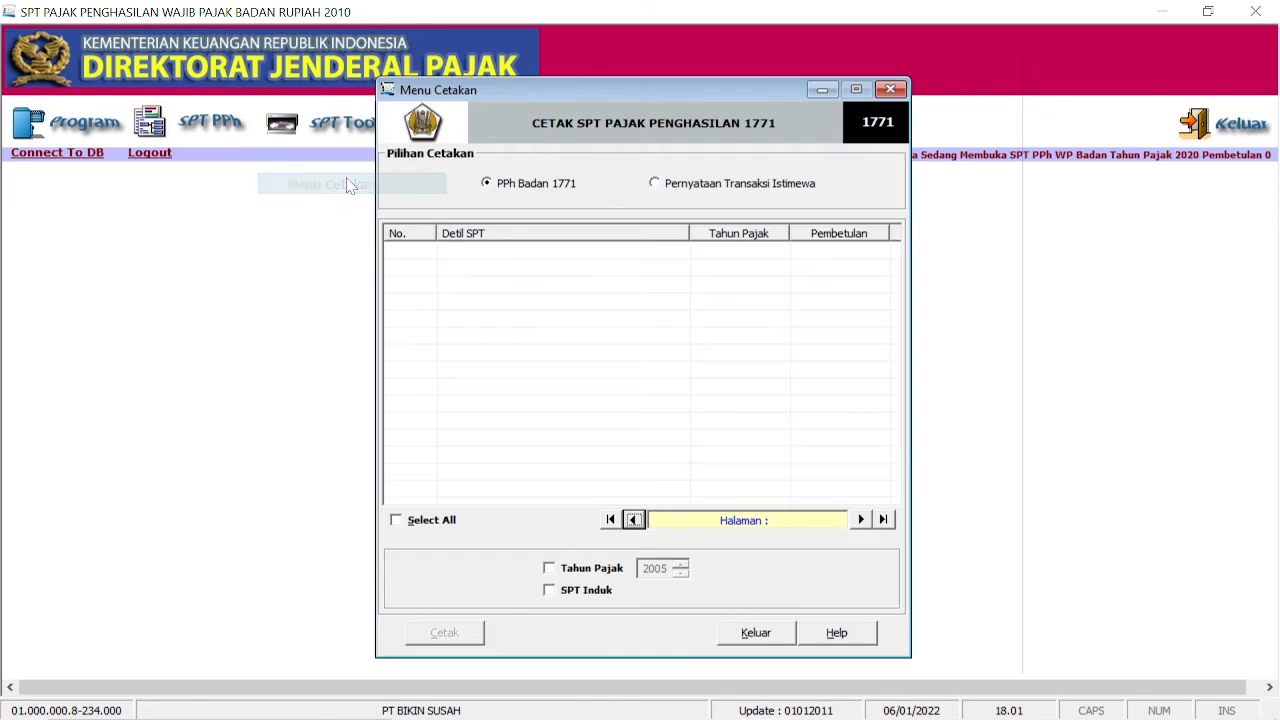
{"action": "left_click", "coordinate": [549, 569]}
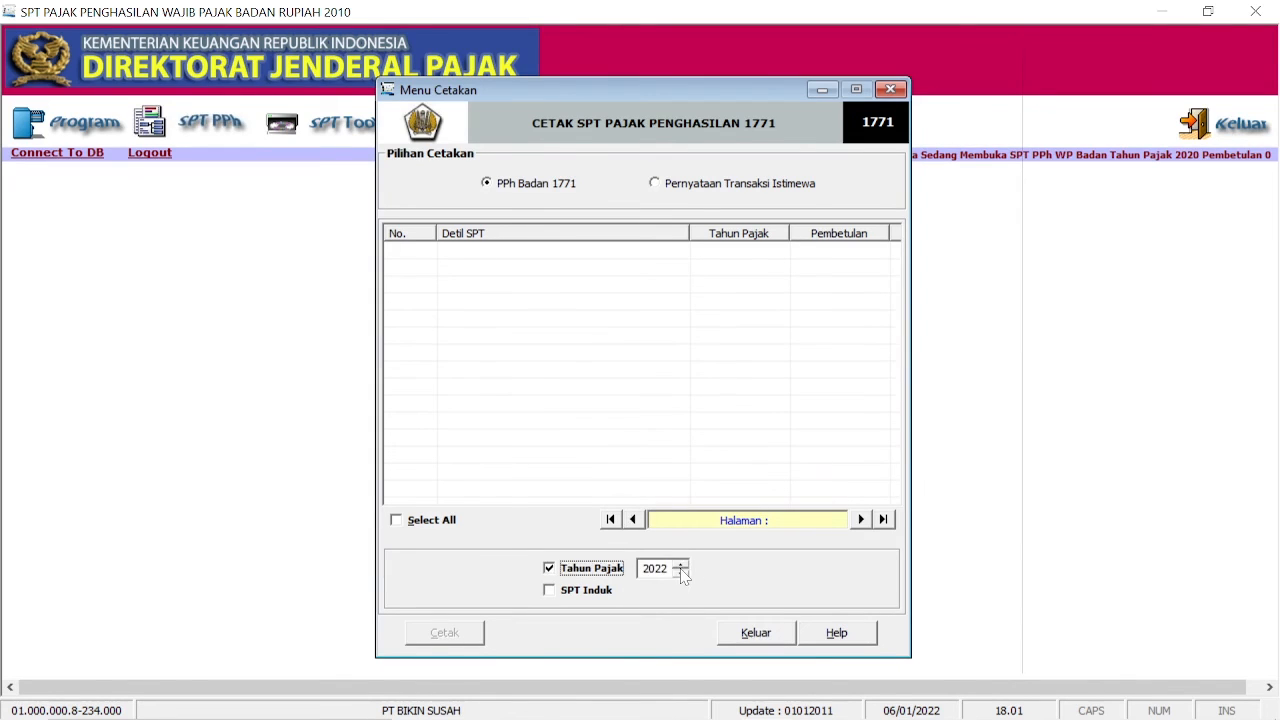
{"action": "left_click", "coordinate": [680, 573]}
{"action": "left_click", "coordinate": [680, 573]}
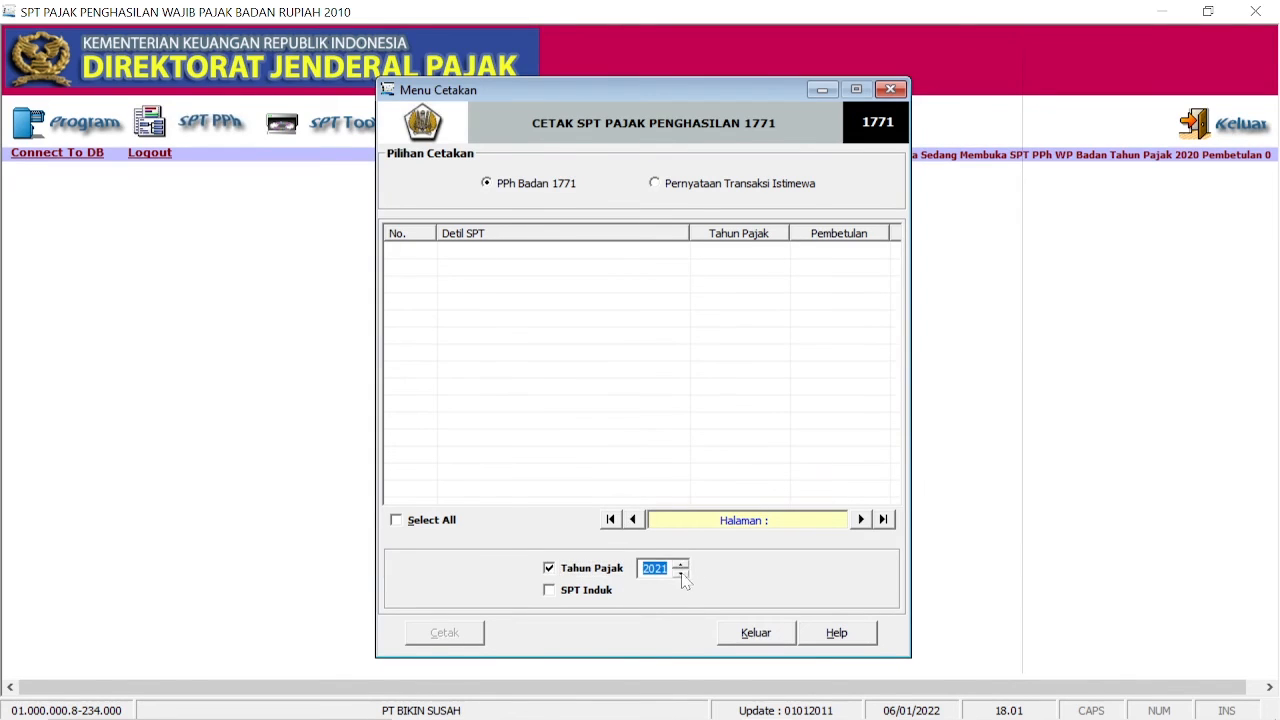
{"action": "left_click", "coordinate": [549, 592]}
{"action": "left_click", "coordinate": [394, 251]}
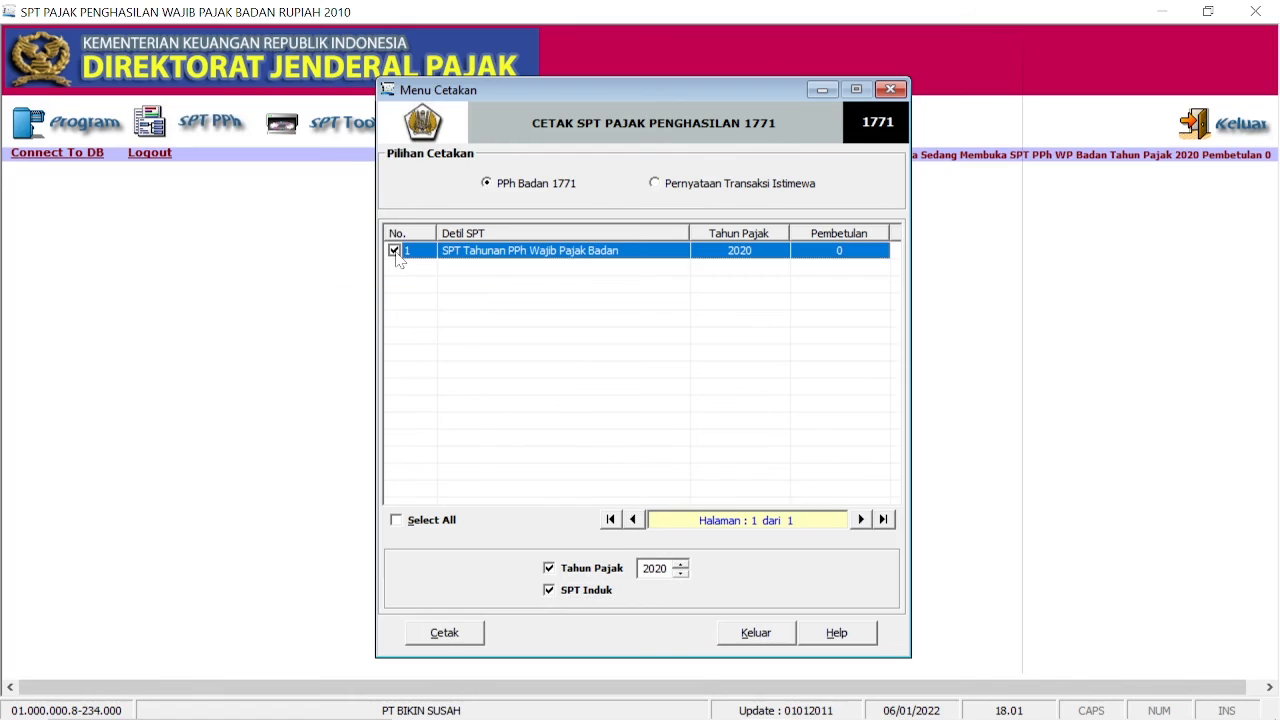
{"action": "left_click", "coordinate": [432, 634]}
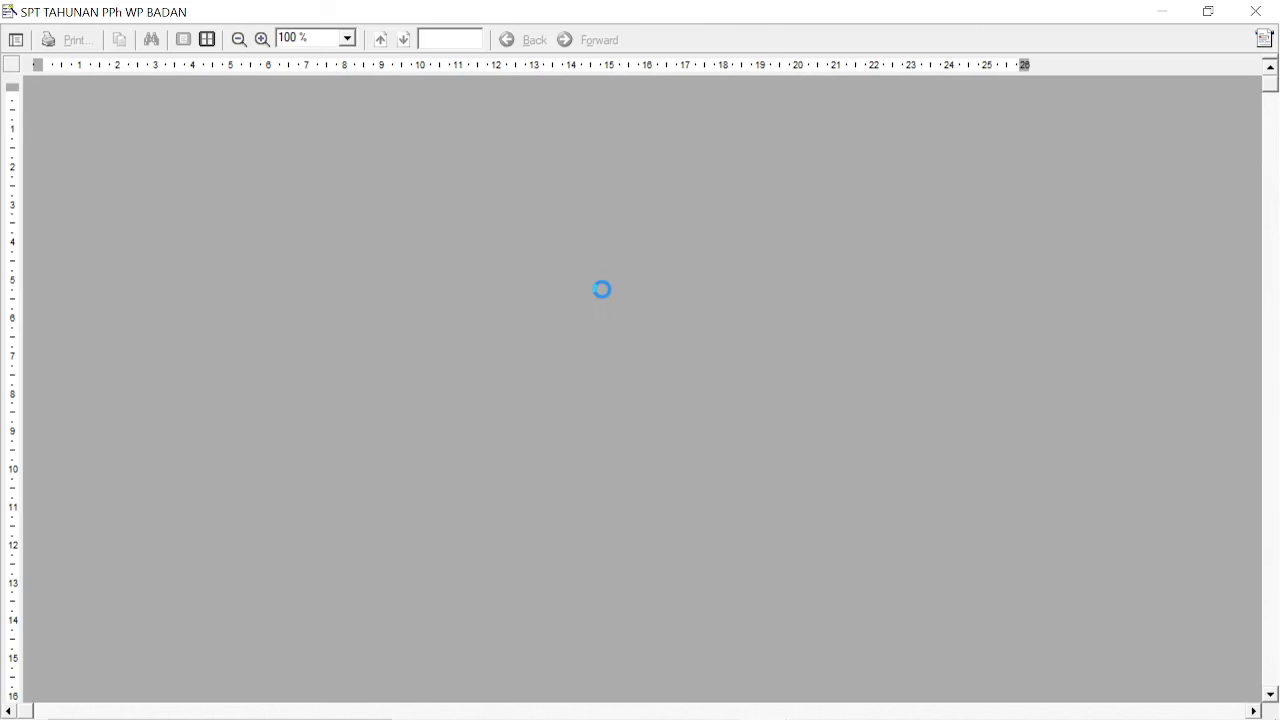
Step: Print the 2020 return to PDF as 'PPh Badan', then close the preview and print menu
{"action": "scroll", "coordinate": [540, 300], "scroll_direction": "down", "scroll_amount": 3}
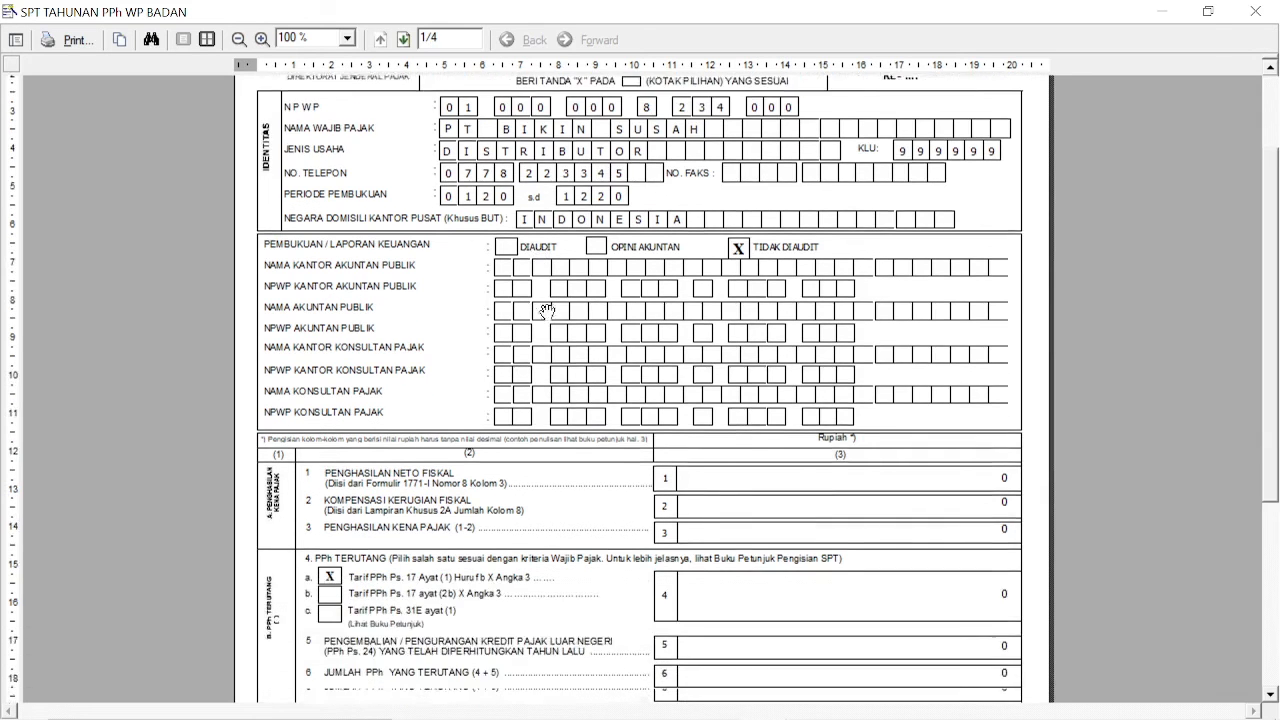
{"action": "scroll", "coordinate": [565, 305], "scroll_direction": "down", "scroll_amount": 3}
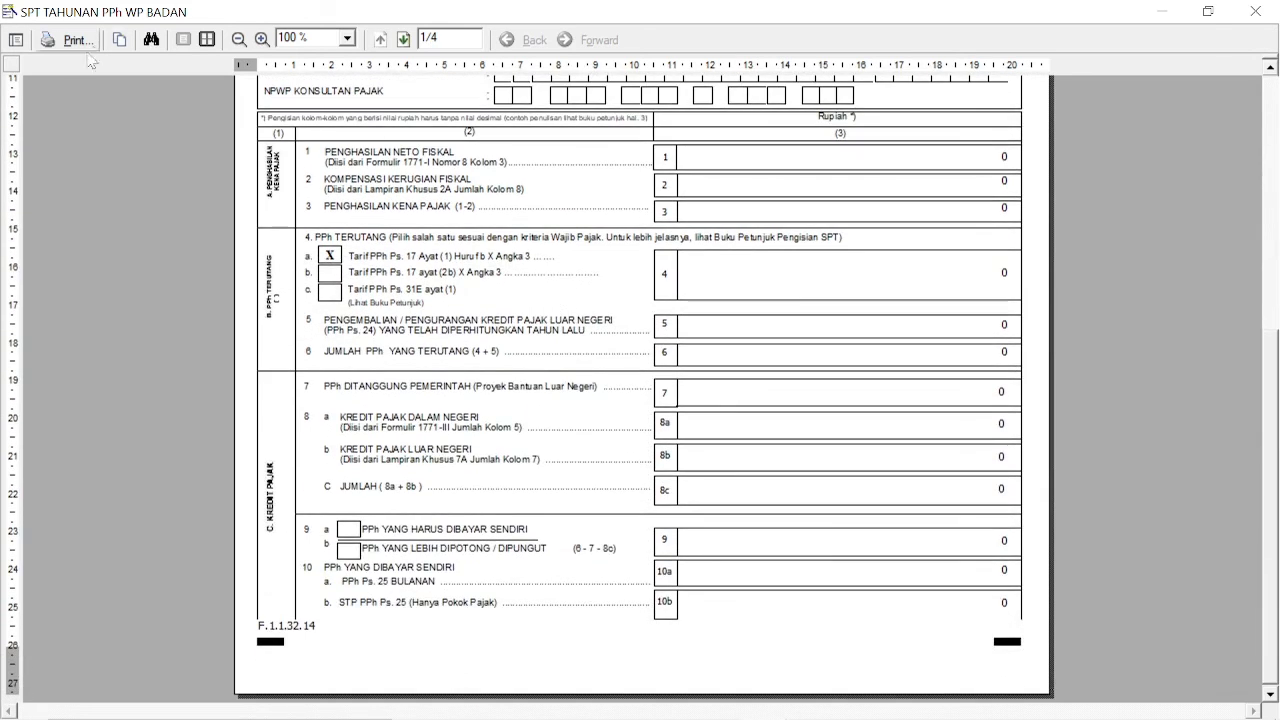
{"action": "left_click", "coordinate": [75, 44]}
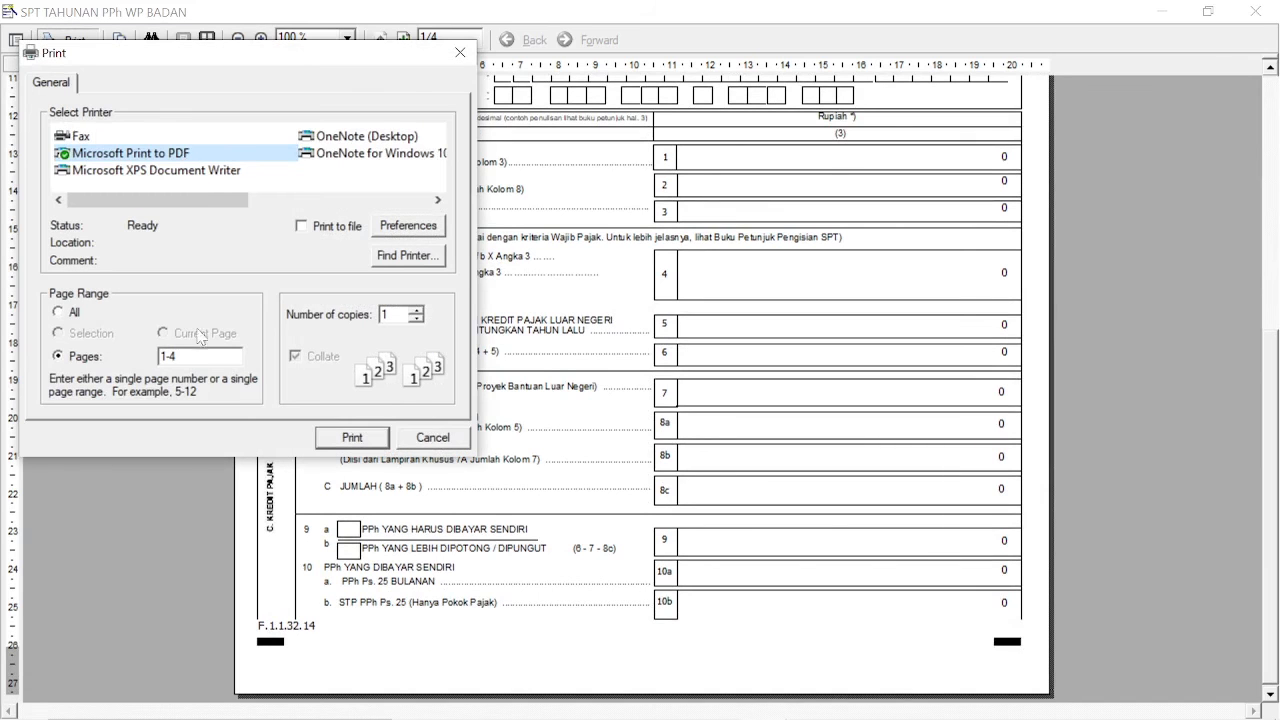
{"action": "left_click", "coordinate": [338, 438]}
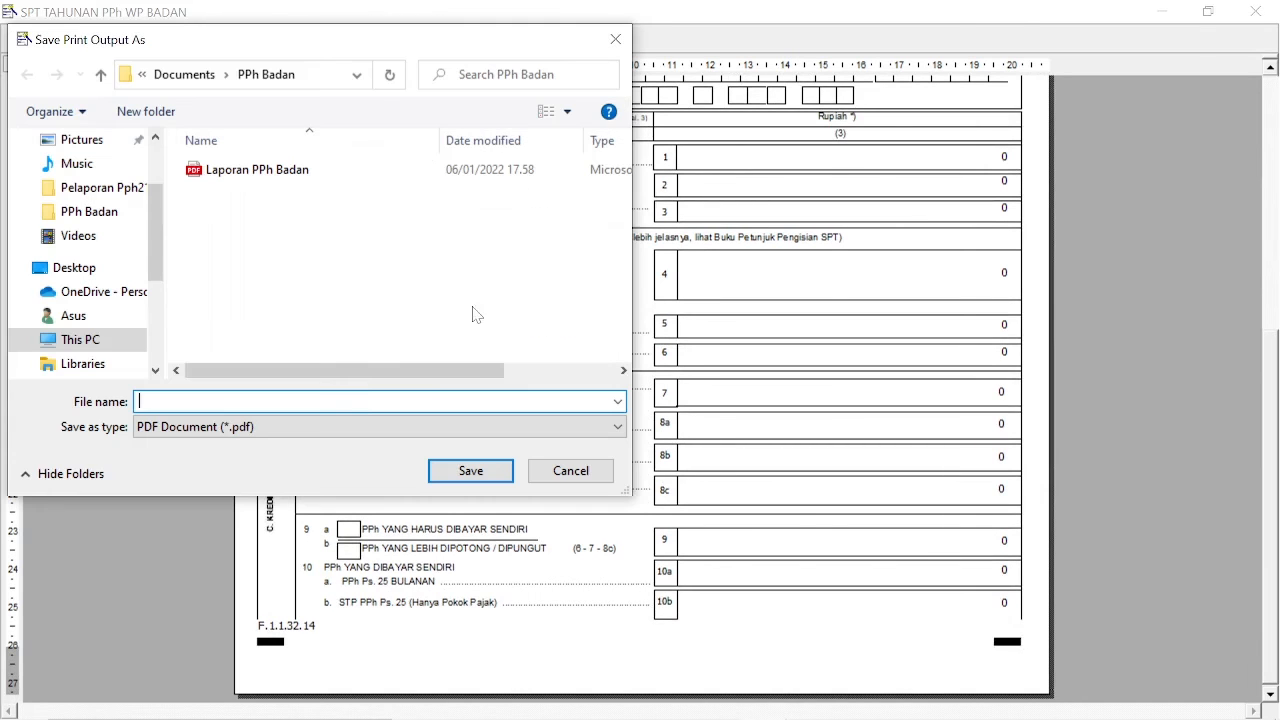
{"action": "type", "text": "PPh Badan"}
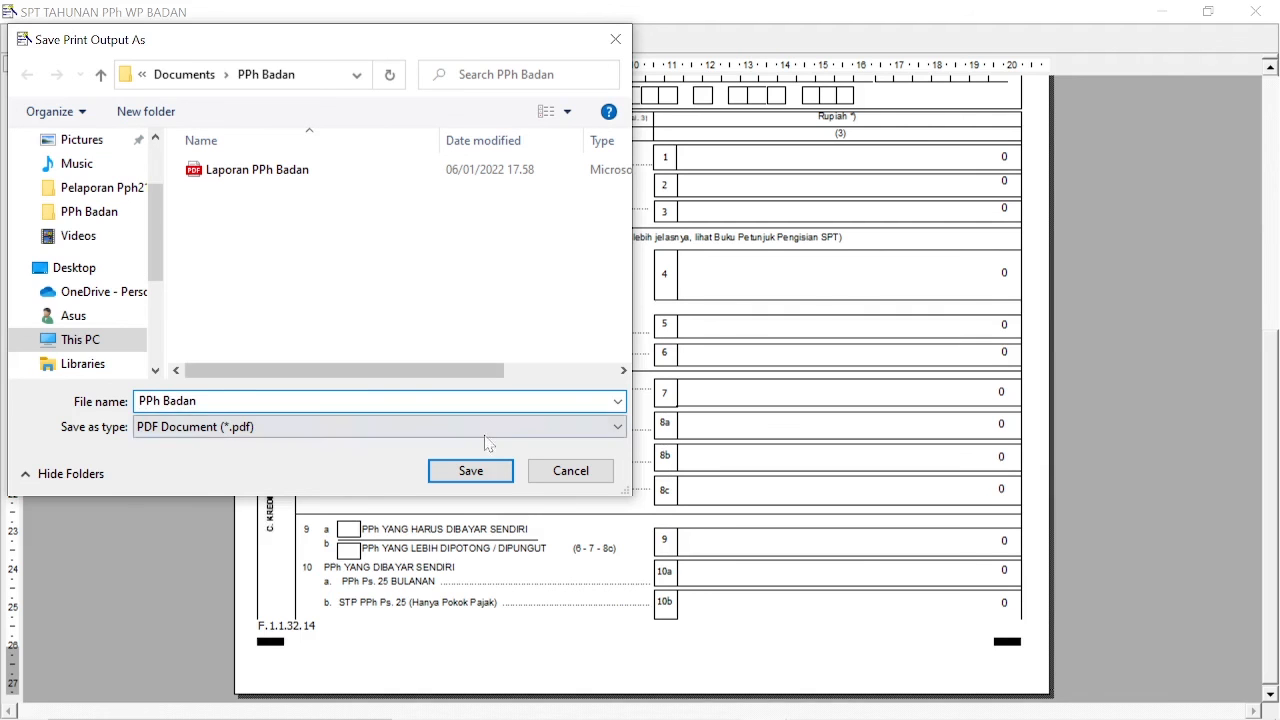
{"action": "left_click", "coordinate": [468, 469]}
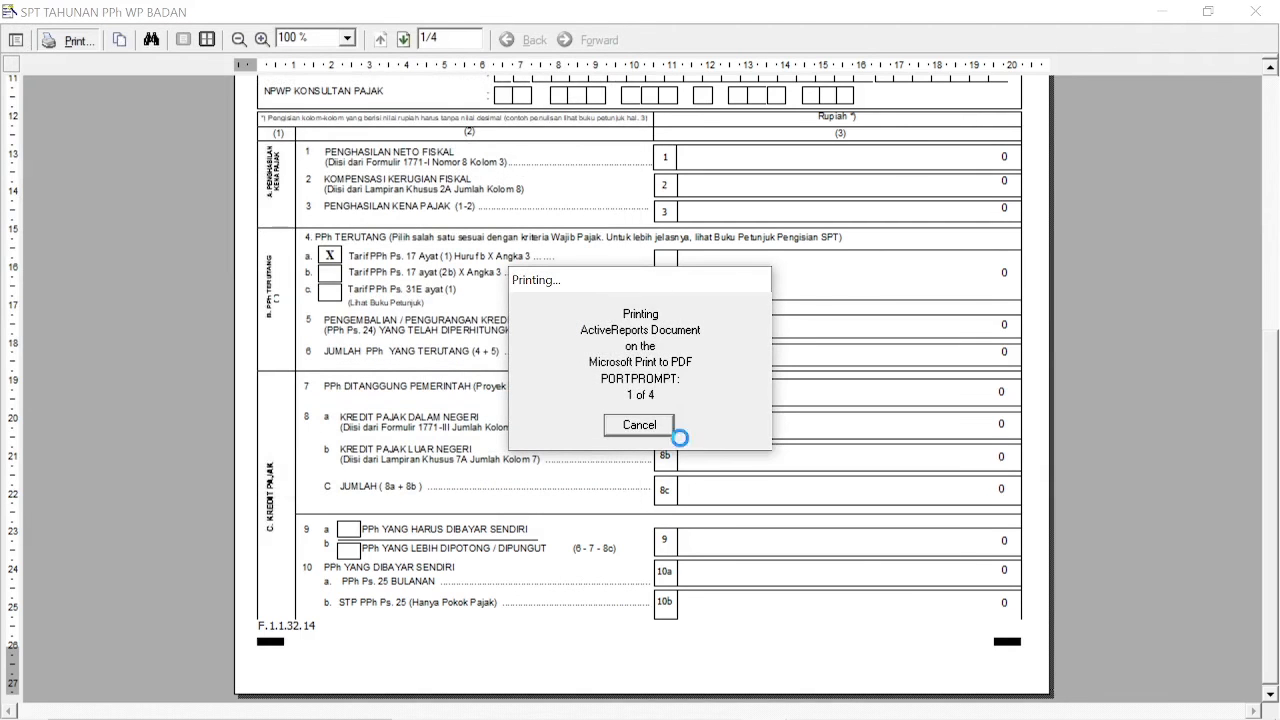
{"action": "left_click", "coordinate": [1257, 12]}
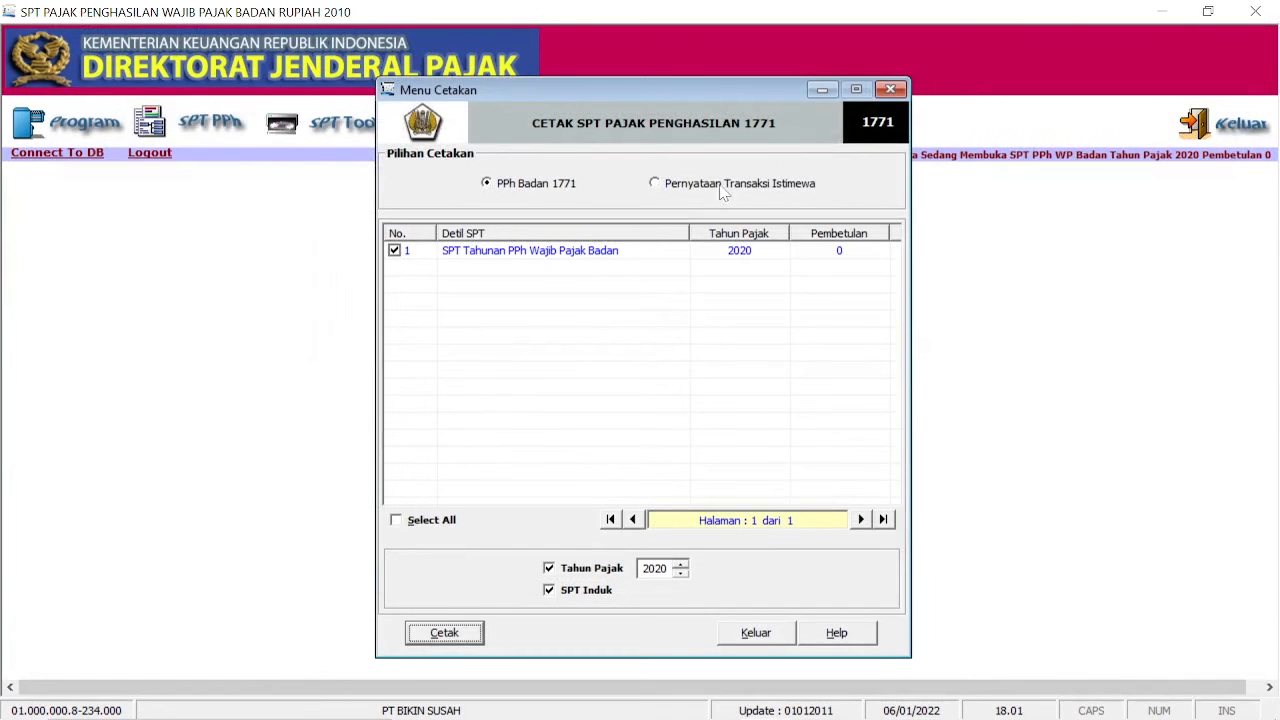
{"action": "left_click", "coordinate": [889, 91]}
Step: In Lapor Data SPT ke KPP, list tax year 2020 returns and mark the 2020 SPT
{"action": "left_click", "coordinate": [346, 128]}
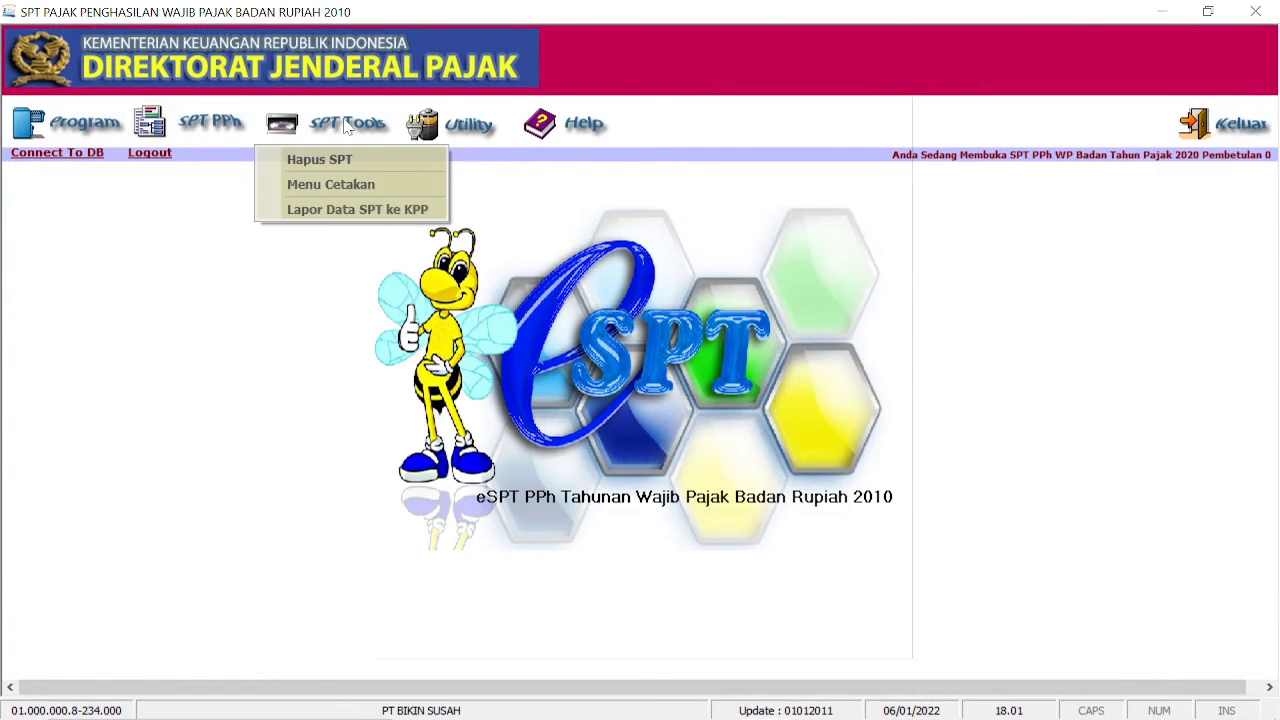
{"action": "left_click", "coordinate": [337, 212]}
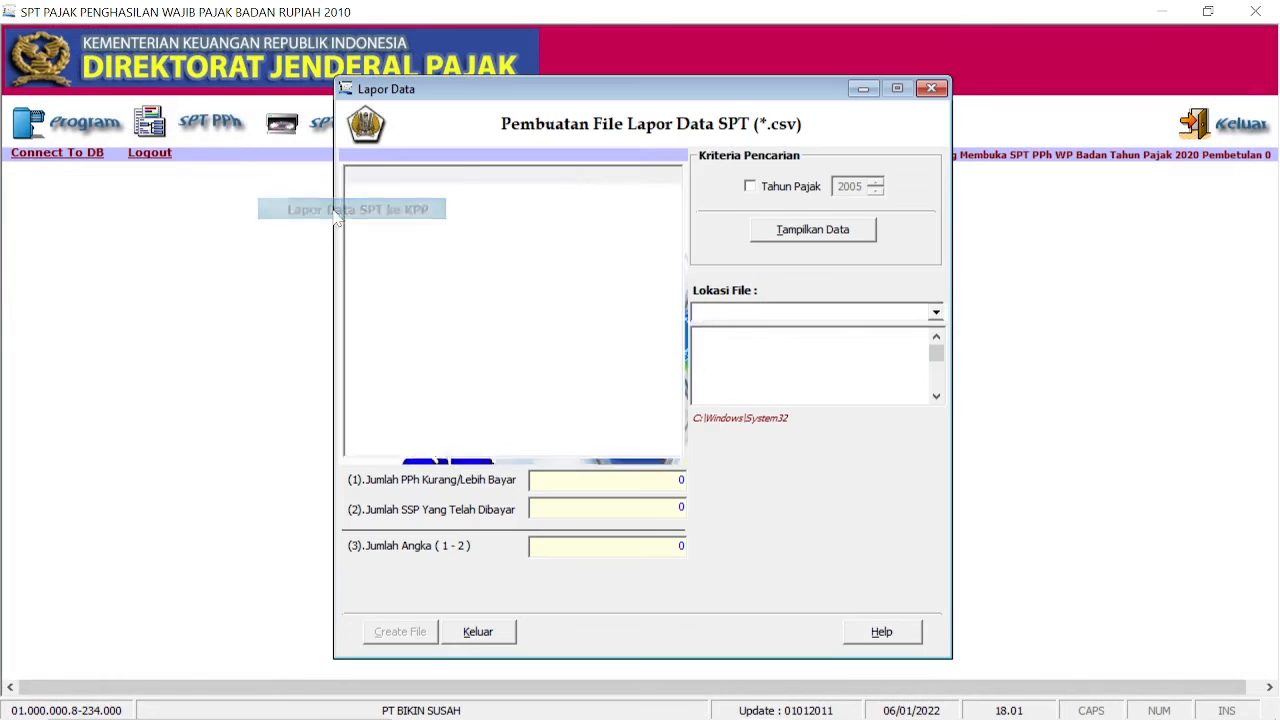
{"action": "left_click", "coordinate": [751, 187]}
{"action": "double_click", "coordinate": [875, 190]}
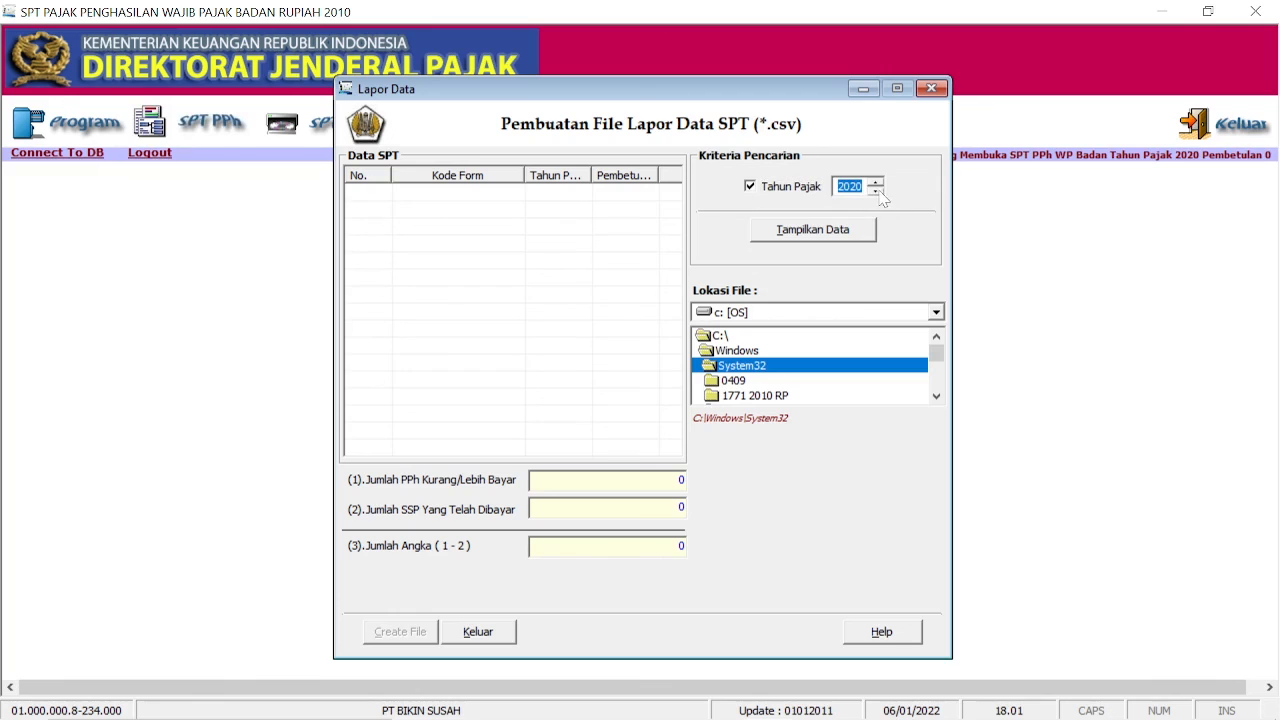
{"action": "left_click", "coordinate": [835, 232]}
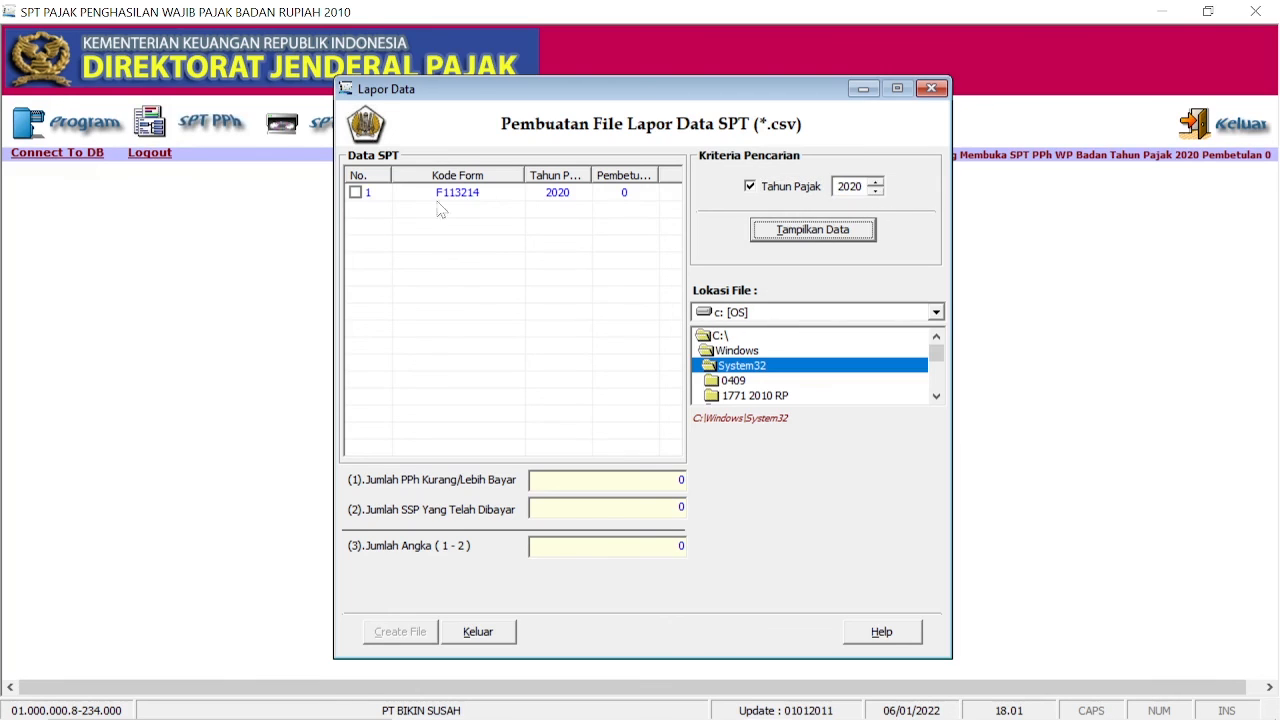
{"action": "left_click", "coordinate": [355, 192]}
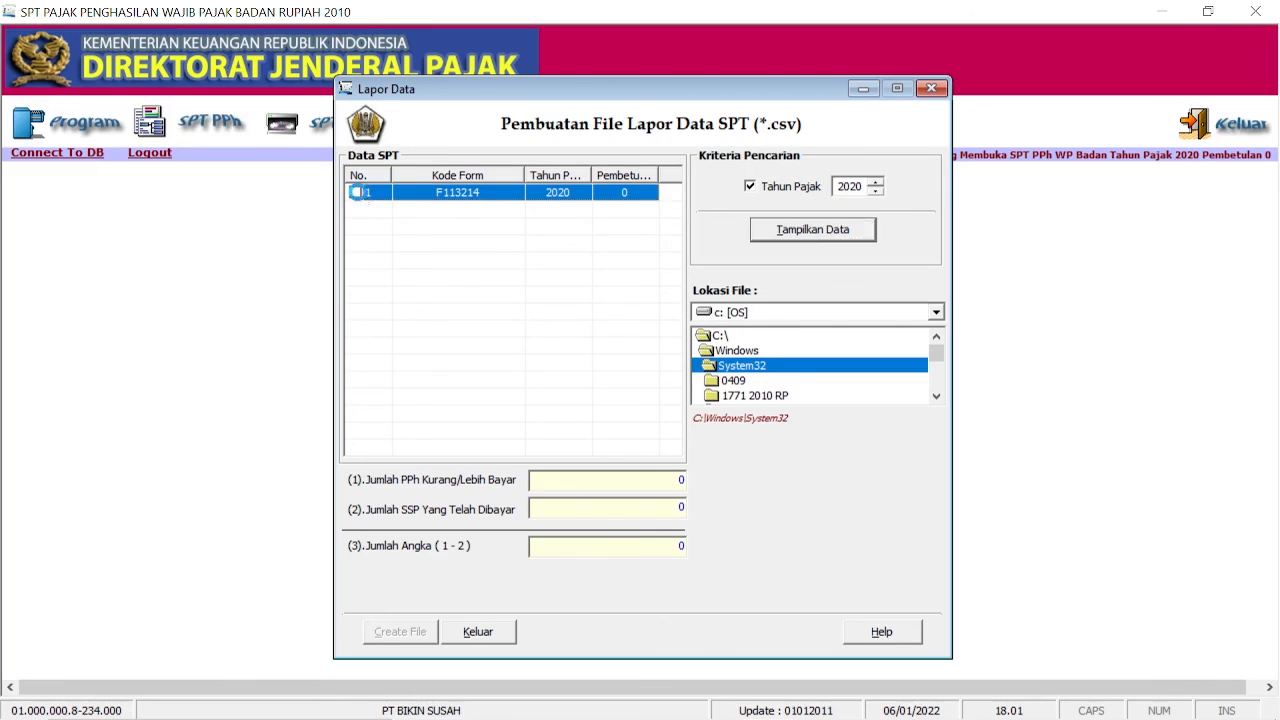
Step: Create the CSV report file in Documents\PPh Badan and close the export window
{"action": "double_click", "coordinate": [724, 337]}
{"action": "scroll", "coordinate": [772, 372], "scroll_direction": "down", "scroll_amount": 1}
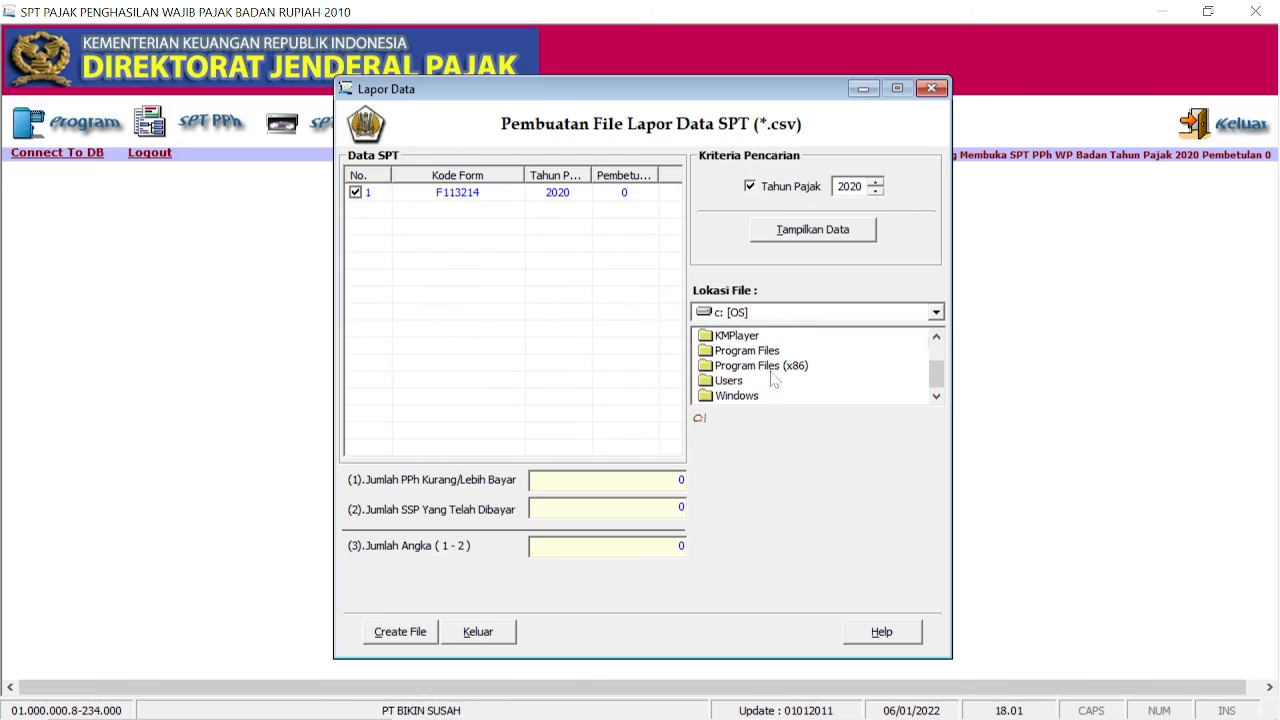
{"action": "double_click", "coordinate": [770, 385]}
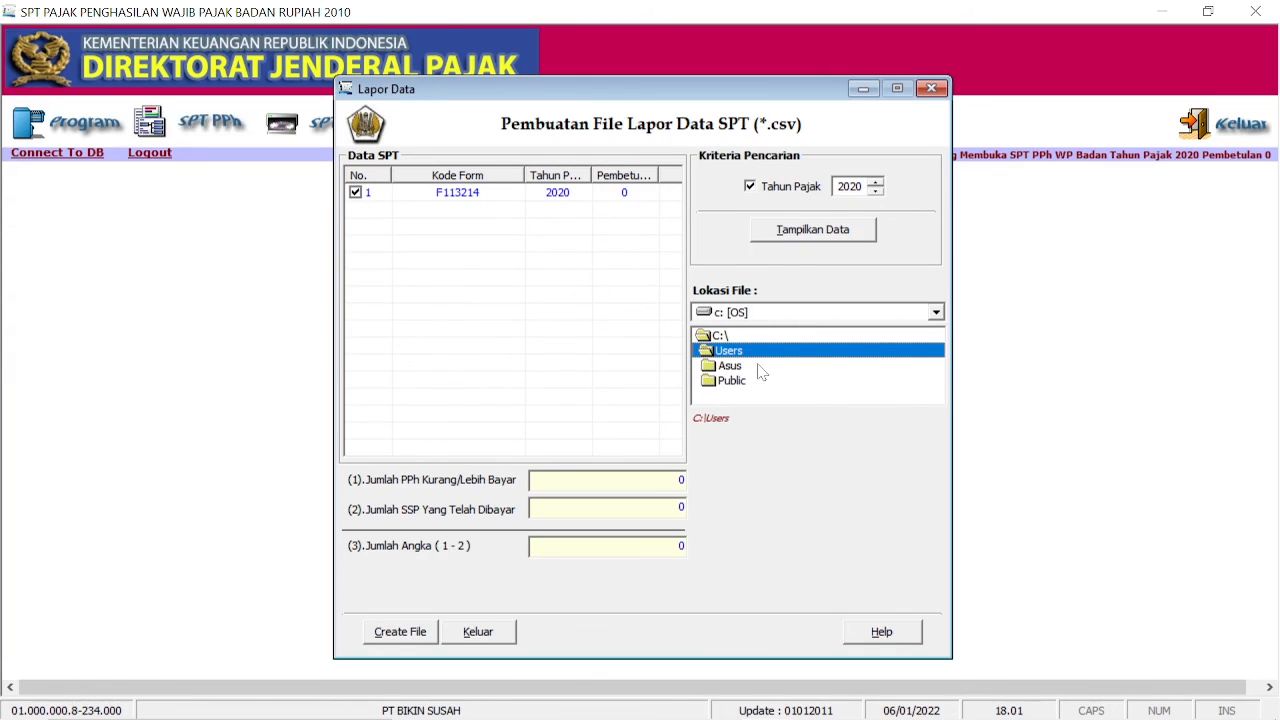
{"action": "double_click", "coordinate": [760, 370]}
{"action": "scroll", "coordinate": [770, 372], "scroll_direction": "down", "scroll_amount": 1}
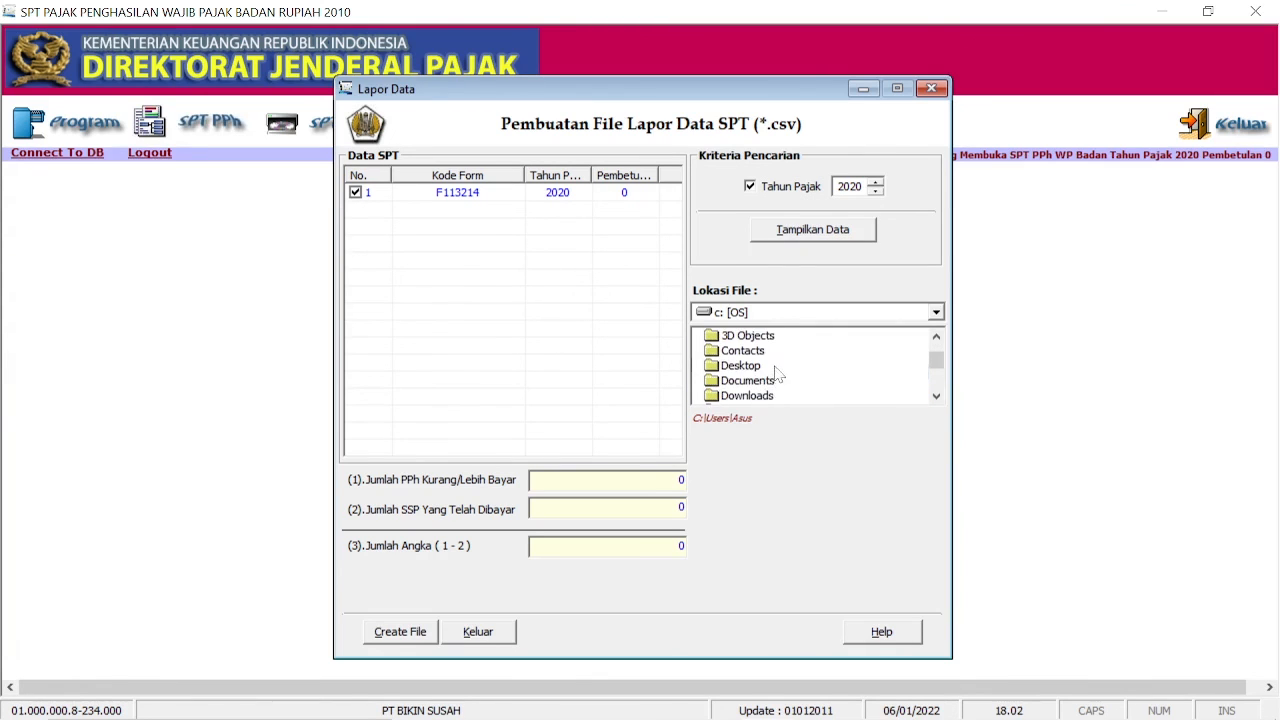
{"action": "double_click", "coordinate": [776, 385]}
{"action": "scroll", "coordinate": [780, 385], "scroll_direction": "down", "scroll_amount": 1}
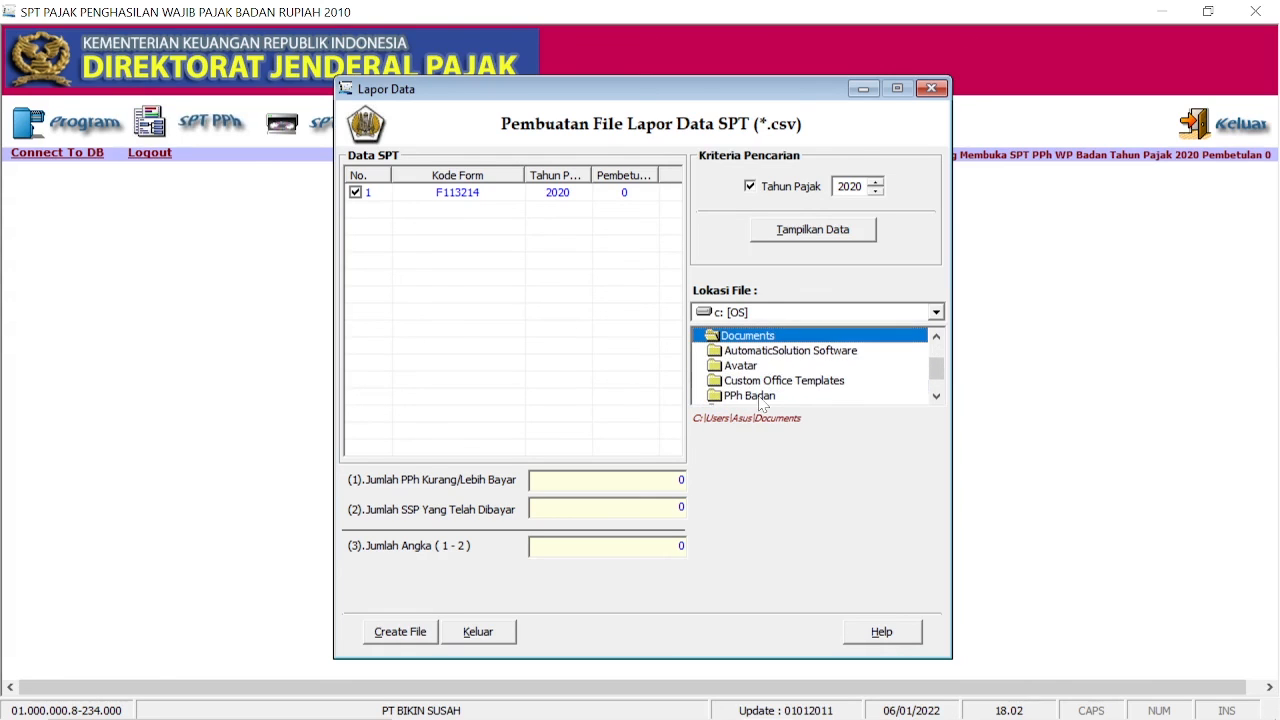
{"action": "double_click", "coordinate": [760, 398]}
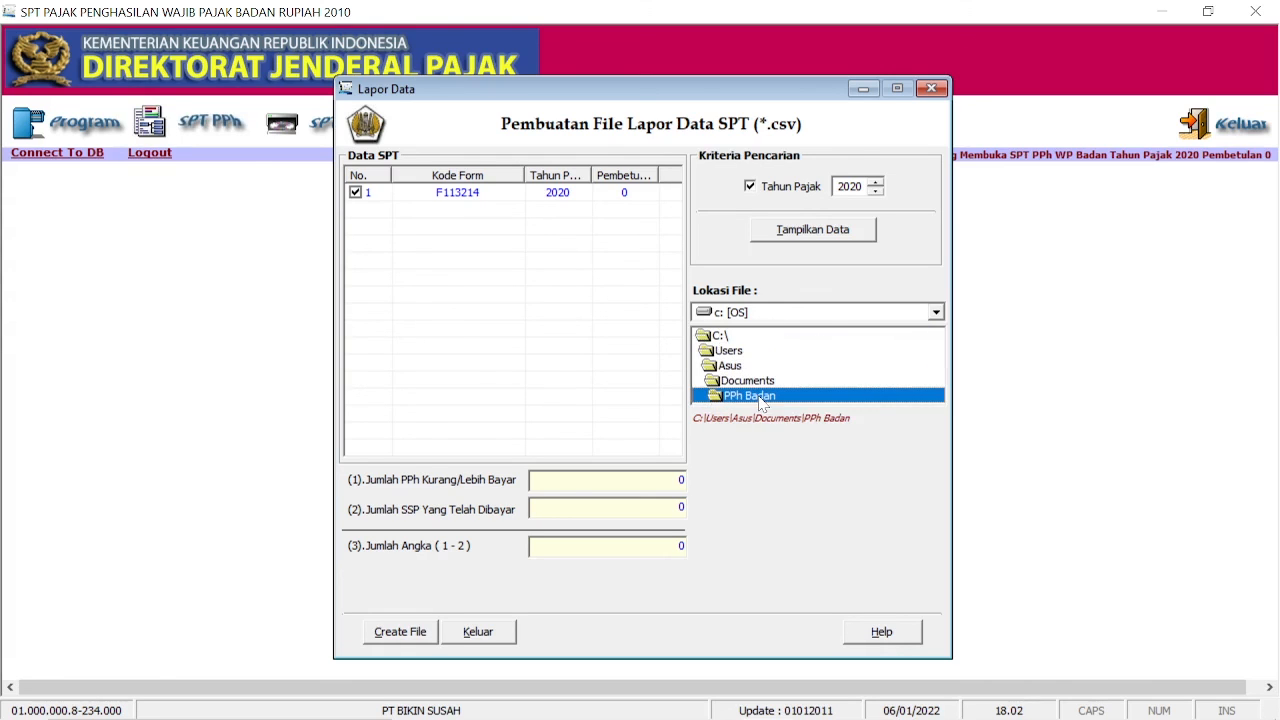
{"action": "left_click", "coordinate": [418, 636]}
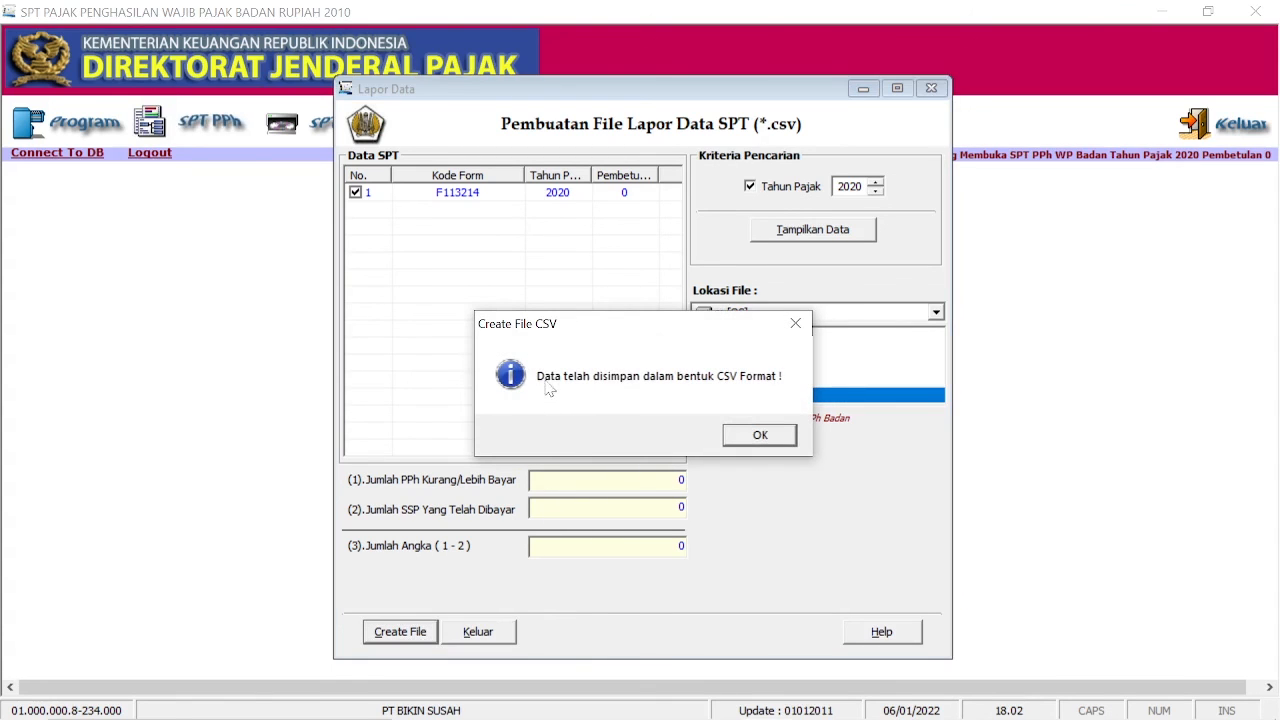
{"action": "left_click", "coordinate": [760, 435]}
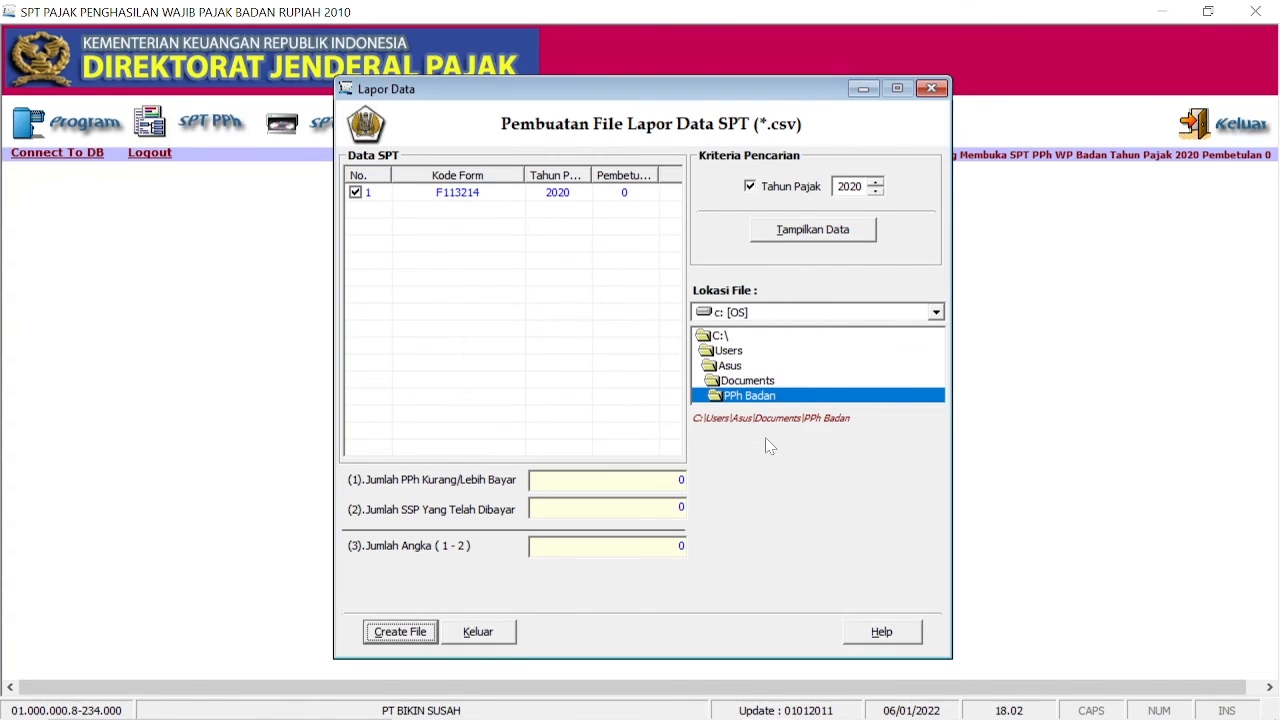
{"action": "left_click", "coordinate": [931, 88]}
{"action": "mouse_move", "coordinate": [565, 706]}
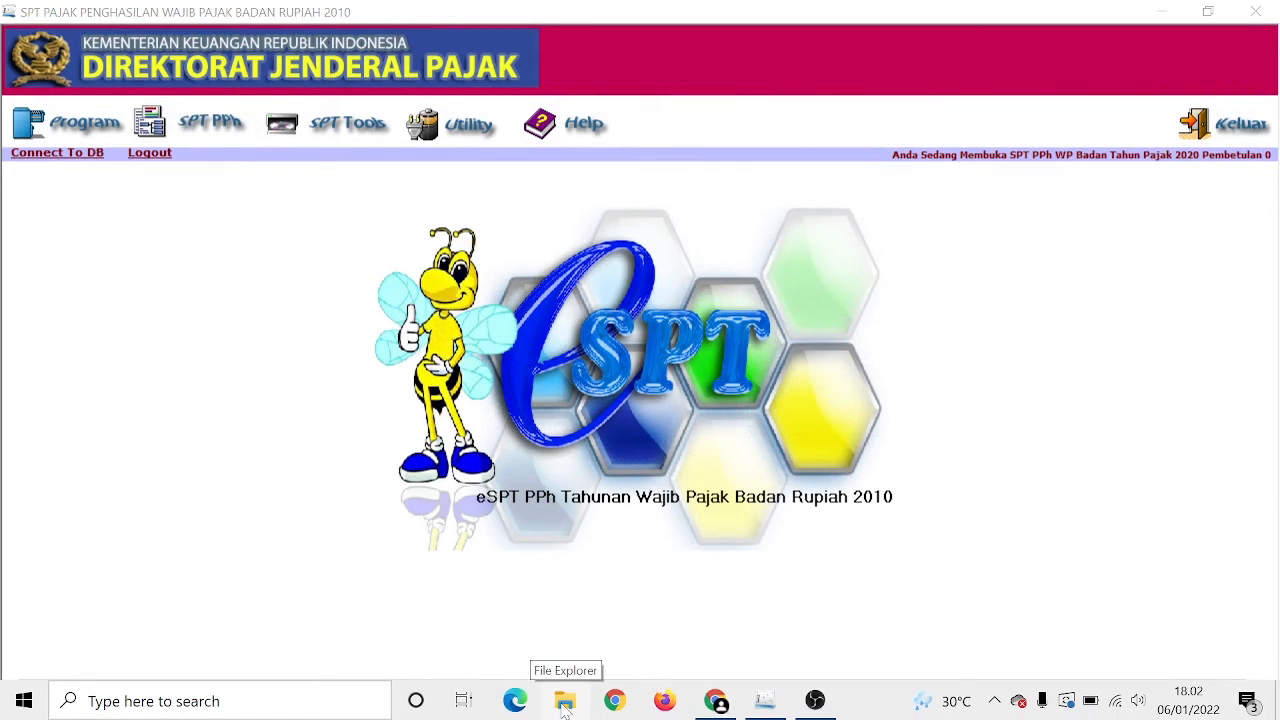
Step: Browse to Documents\PPh Badan in File Explorer and select the new CSV report file
{"action": "left_click", "coordinate": [565, 703]}
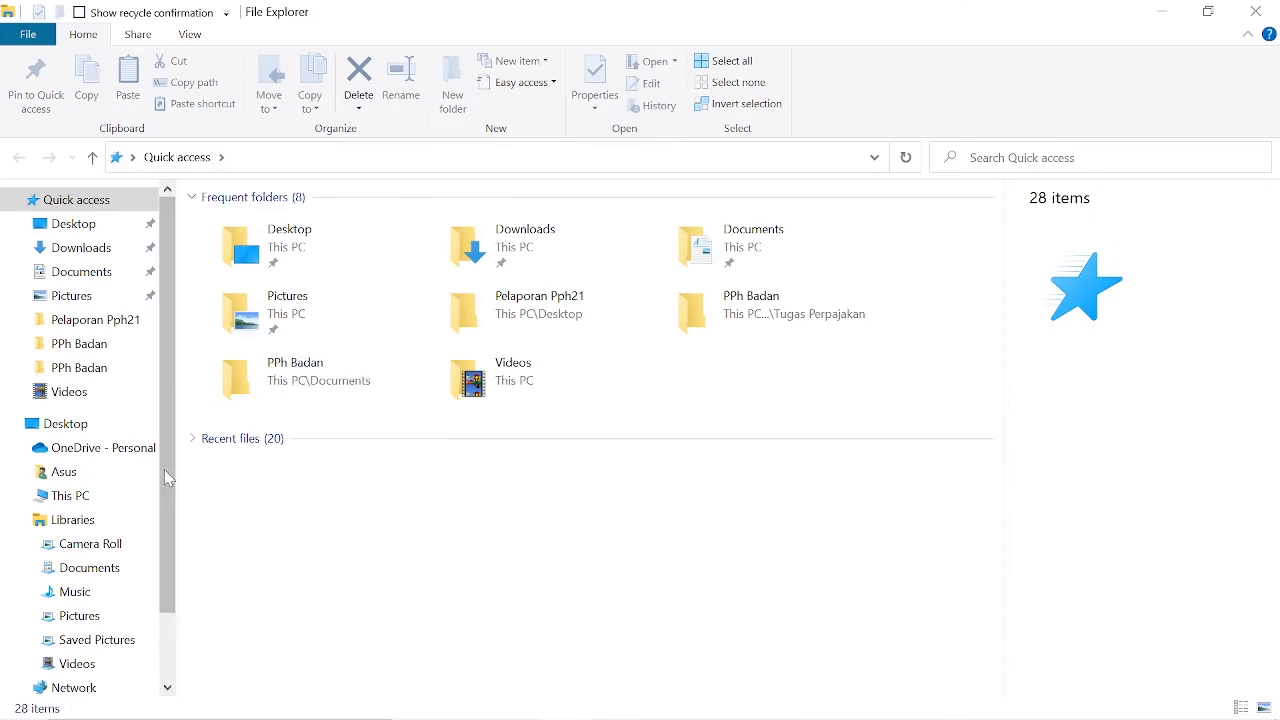
{"action": "left_click", "coordinate": [110, 472]}
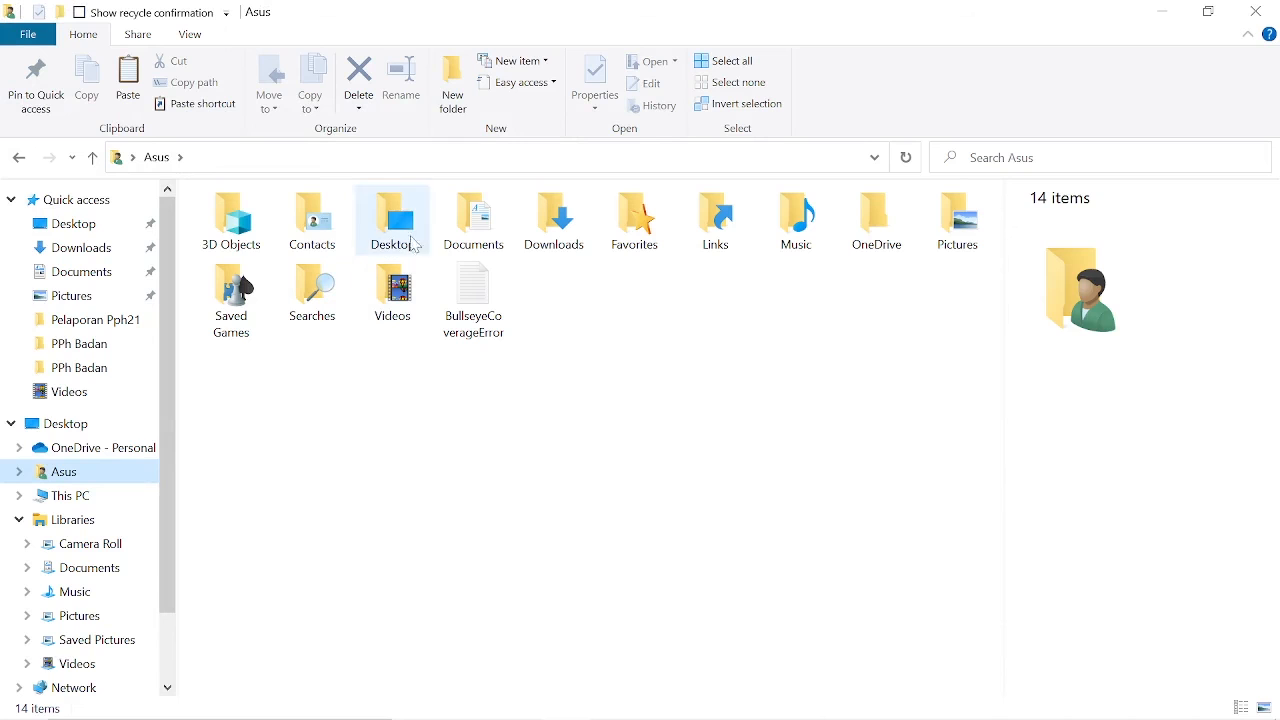
{"action": "double_click", "coordinate": [478, 222]}
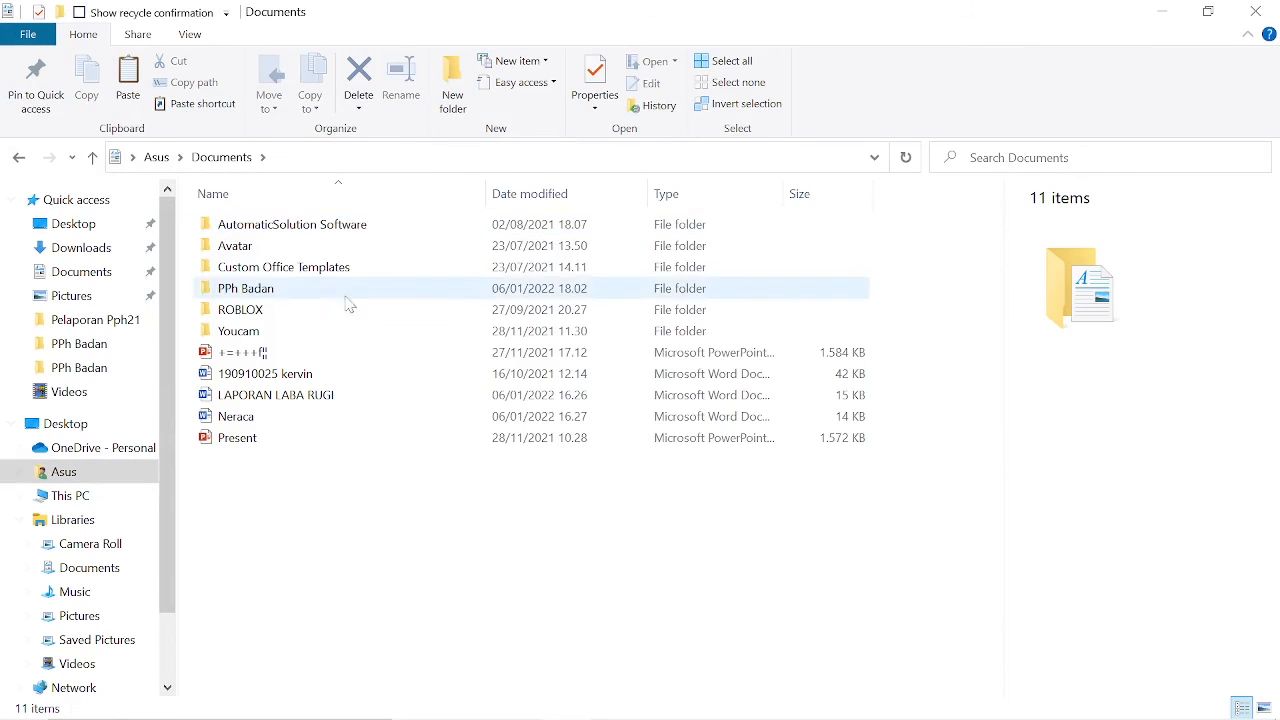
{"action": "double_click", "coordinate": [325, 290]}
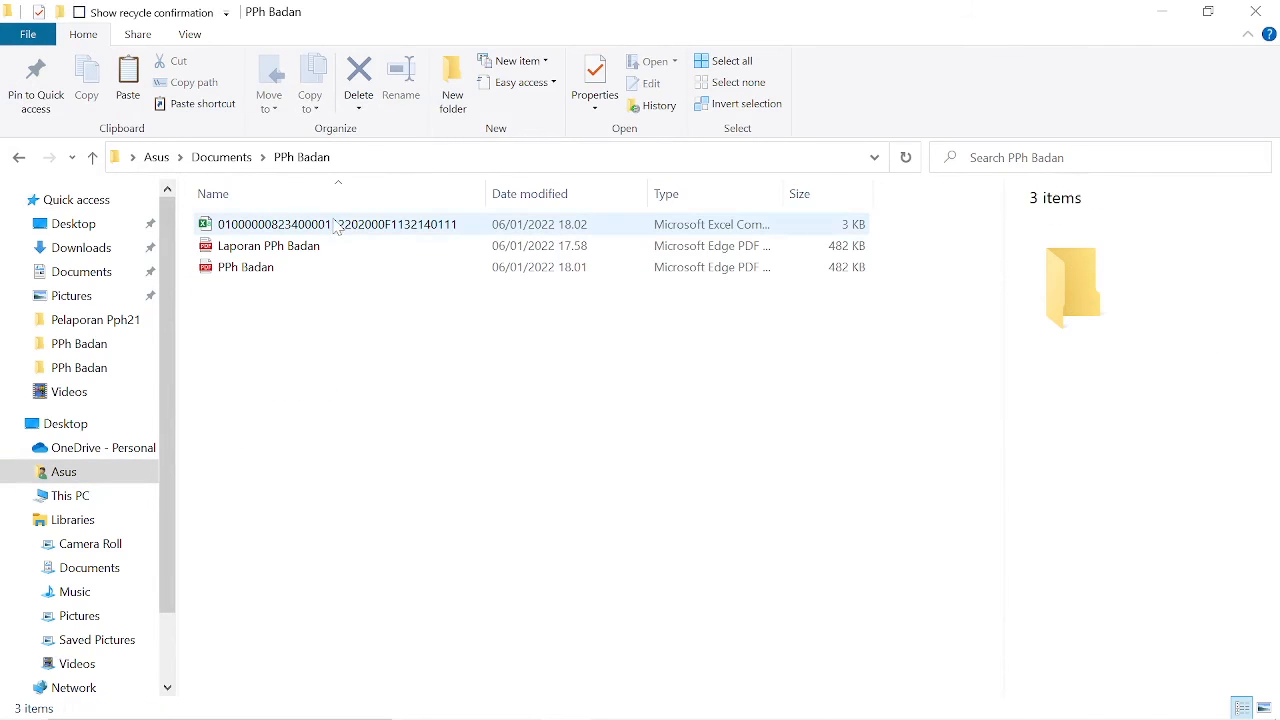
{"action": "left_click", "coordinate": [338, 226]}
{"action": "left_click", "coordinate": [329, 361]}
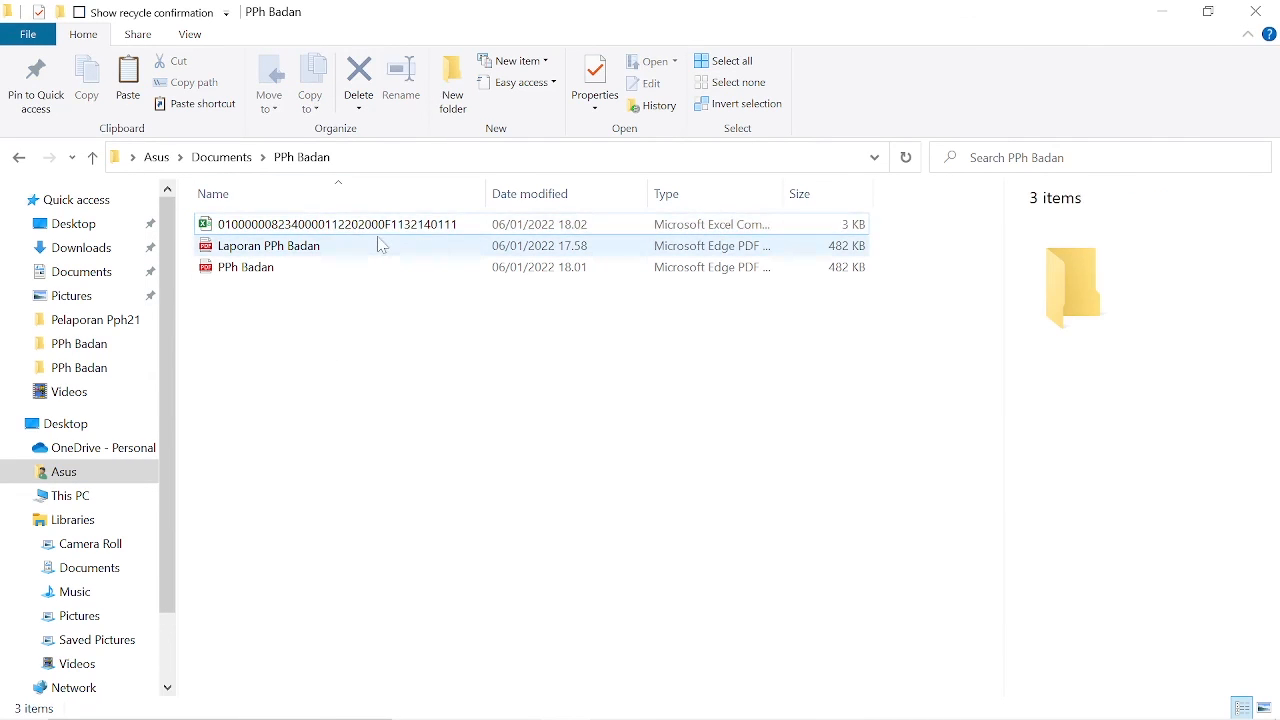
{"action": "left_click", "coordinate": [447, 240]}
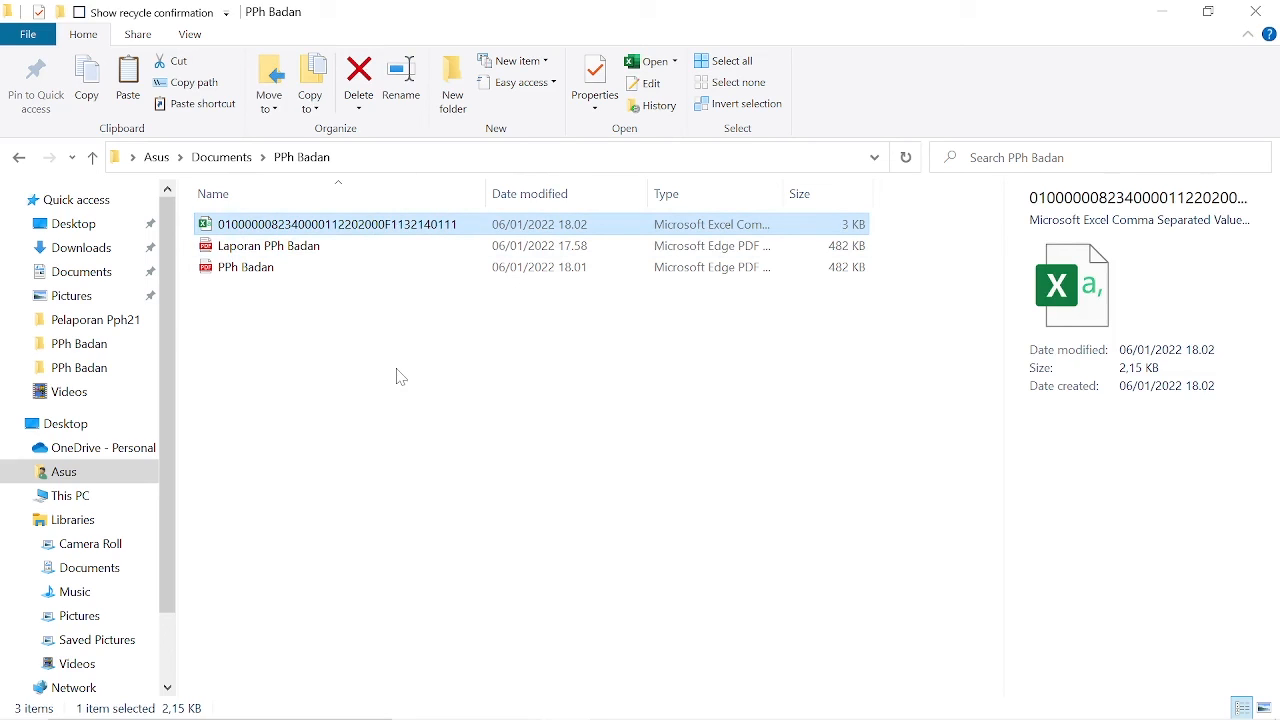